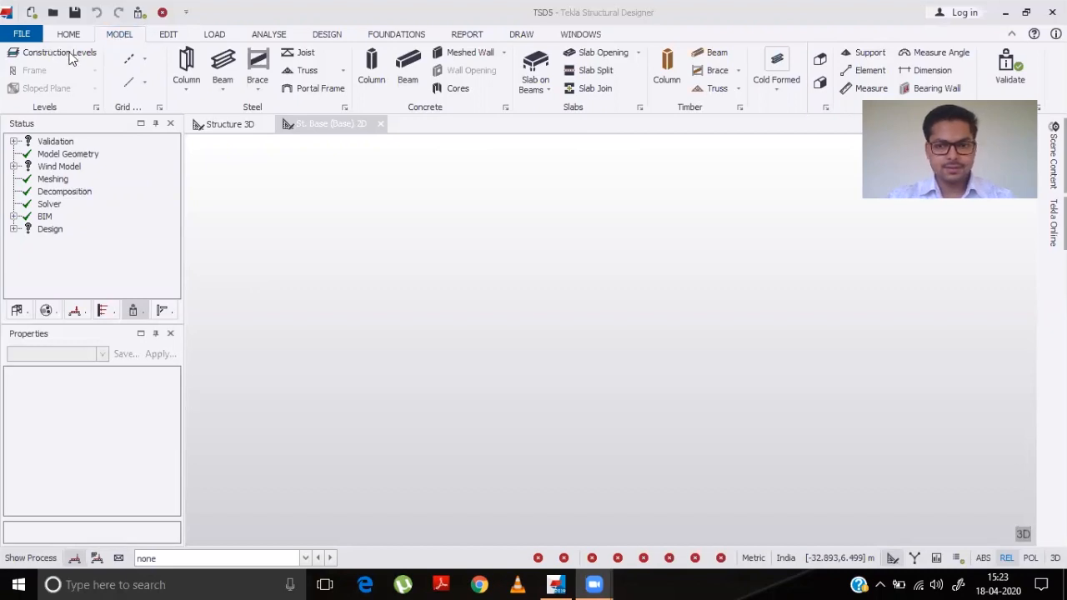
- Open Construction Levels and insert one level below the Base and two levels above it
{"action": "left_click", "coordinate": [71, 56]}
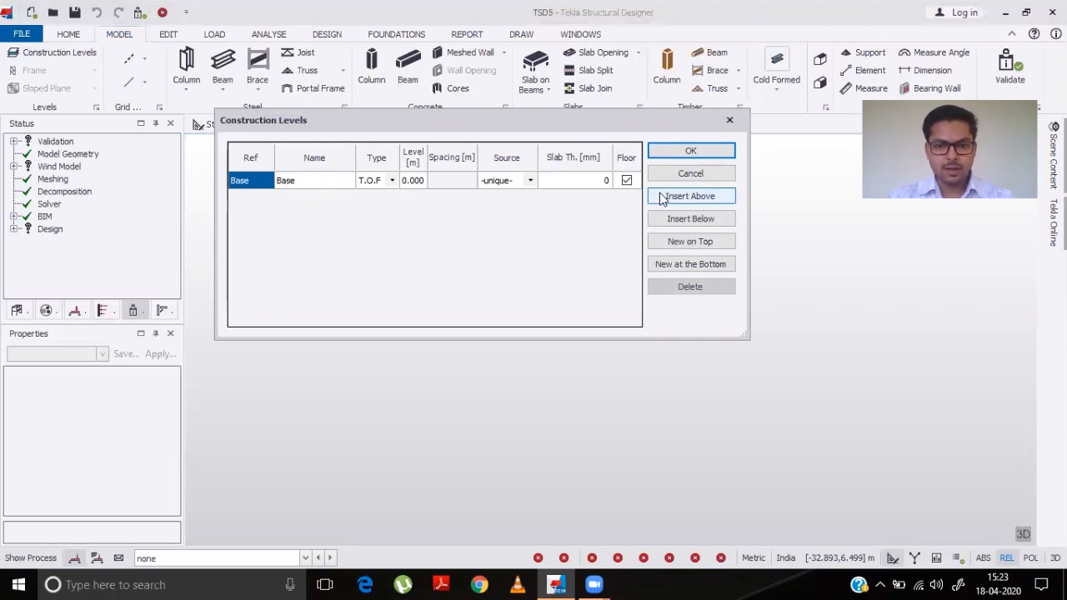
{"action": "left_click", "coordinate": [691, 219]}
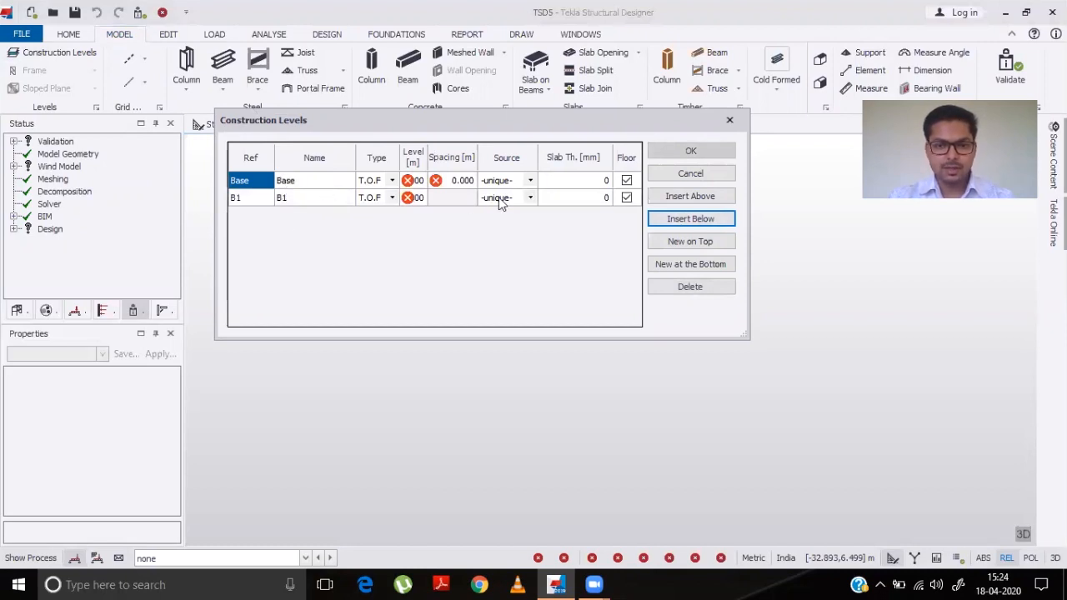
{"action": "left_click", "coordinate": [662, 200]}
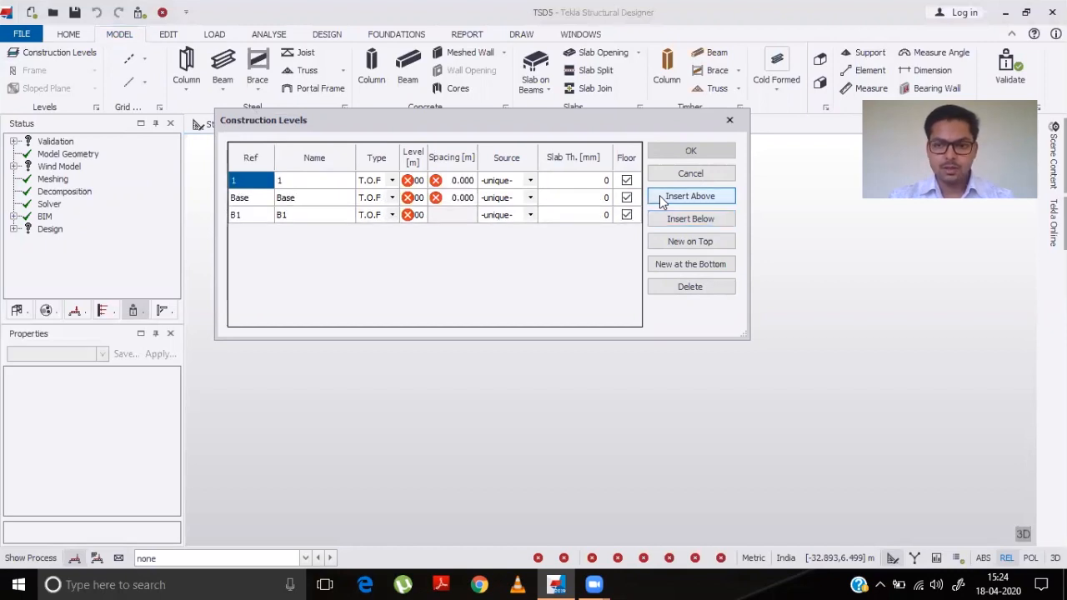
{"action": "left_click", "coordinate": [663, 200]}
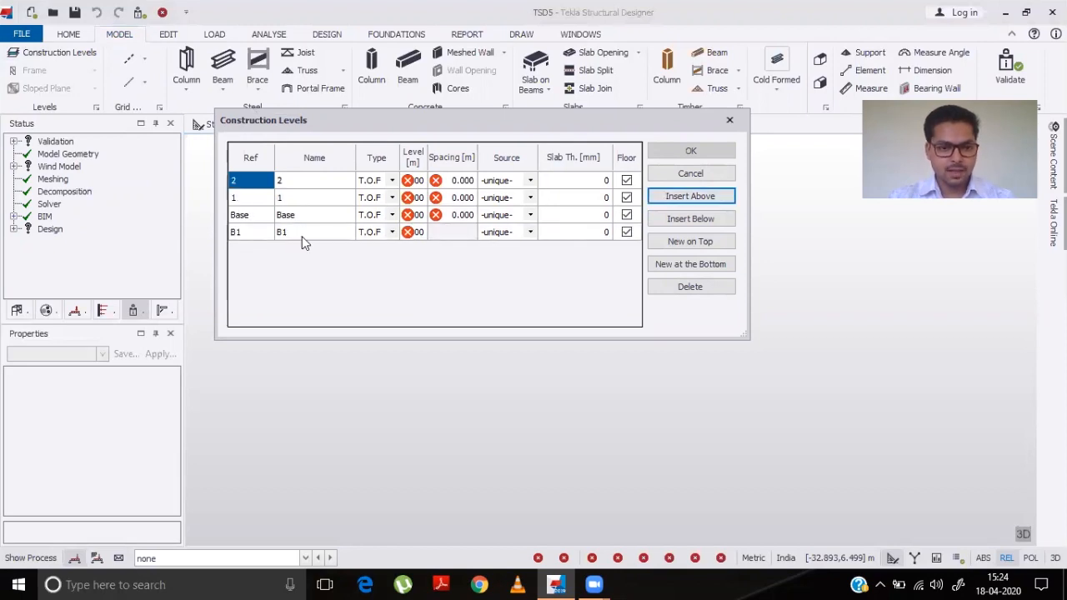
- Name the levels FL, PL, GFRL and FFRL from bottom to top
{"action": "left_click", "coordinate": [303, 237]}
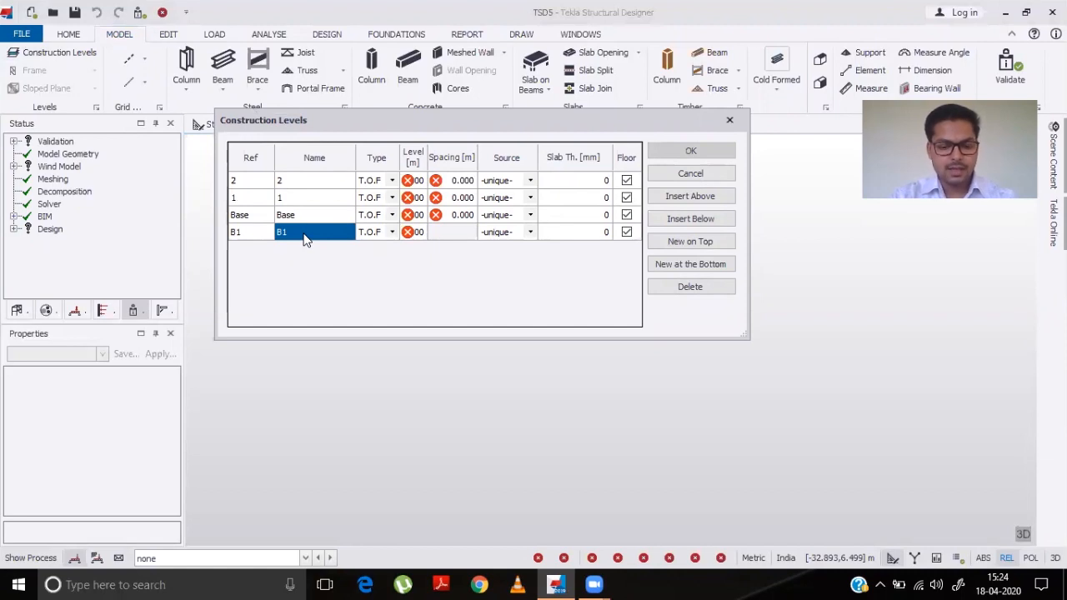
{"action": "type", "text": "FL"}
{"action": "key", "text": "Up"}
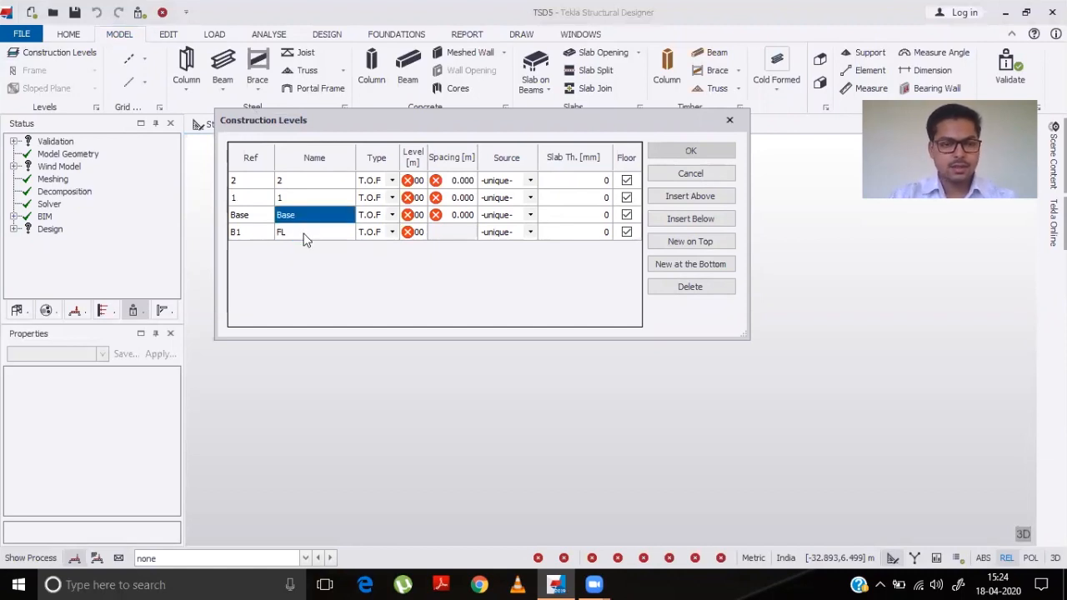
{"action": "type", "text": "PL"}
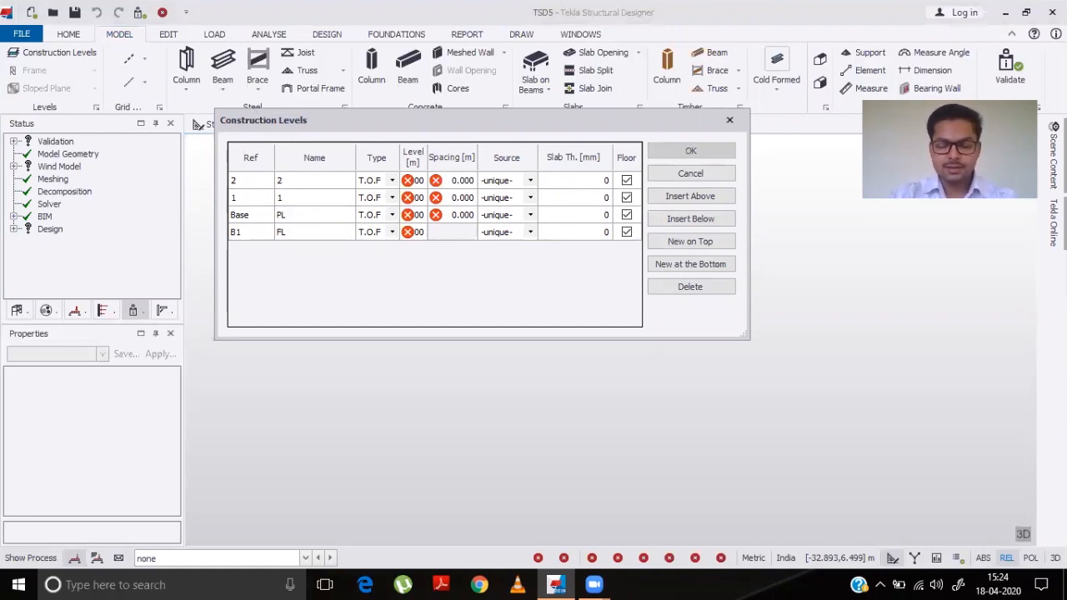
{"action": "key", "text": "Up"}
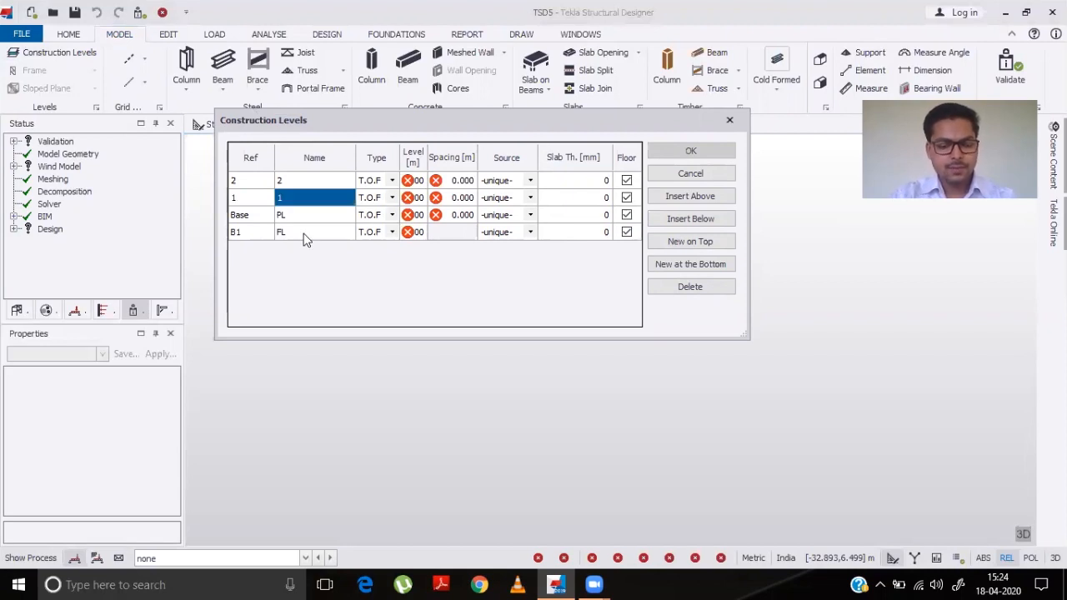
{"action": "type", "text": "GFRL"}
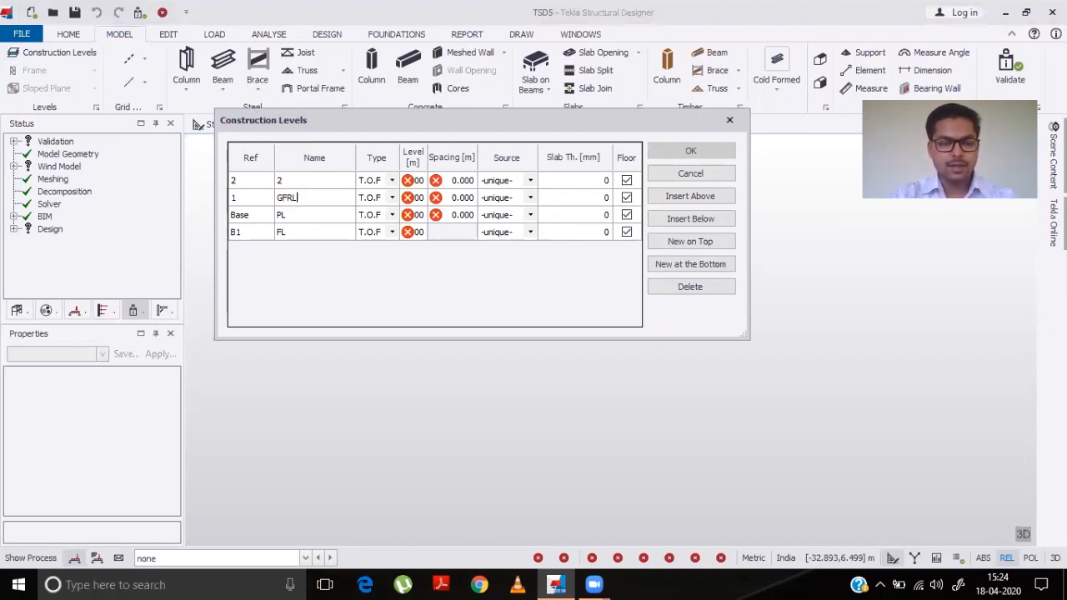
{"action": "key", "text": "Up"}
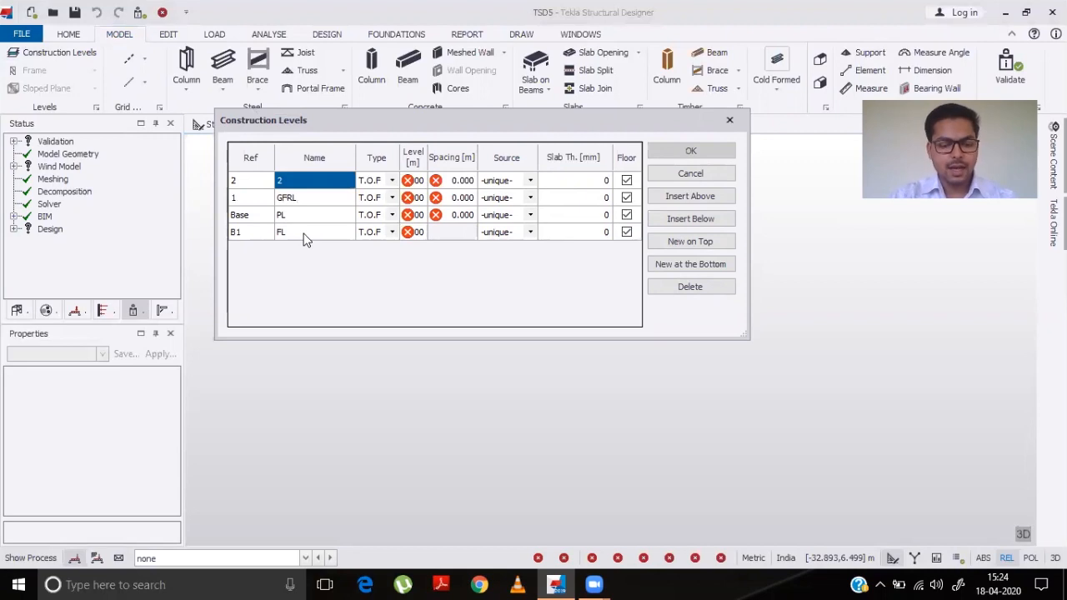
{"action": "type", "text": "FFRL"}
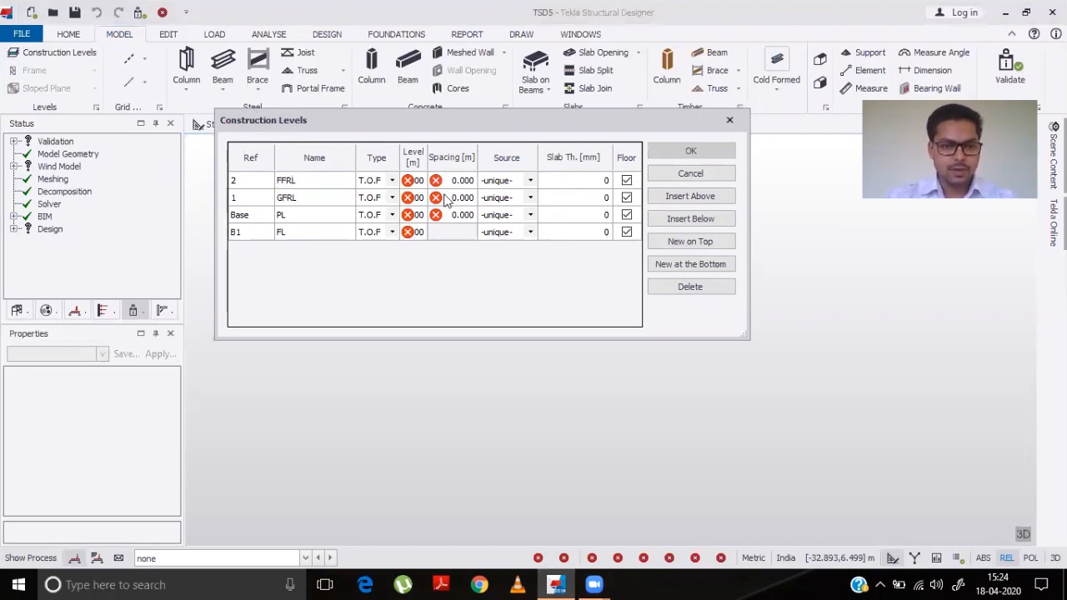
- Set the level type of FFRL and GFRL to S.S.L
{"action": "left_click", "coordinate": [392, 180]}
{"action": "left_click", "coordinate": [376, 210]}
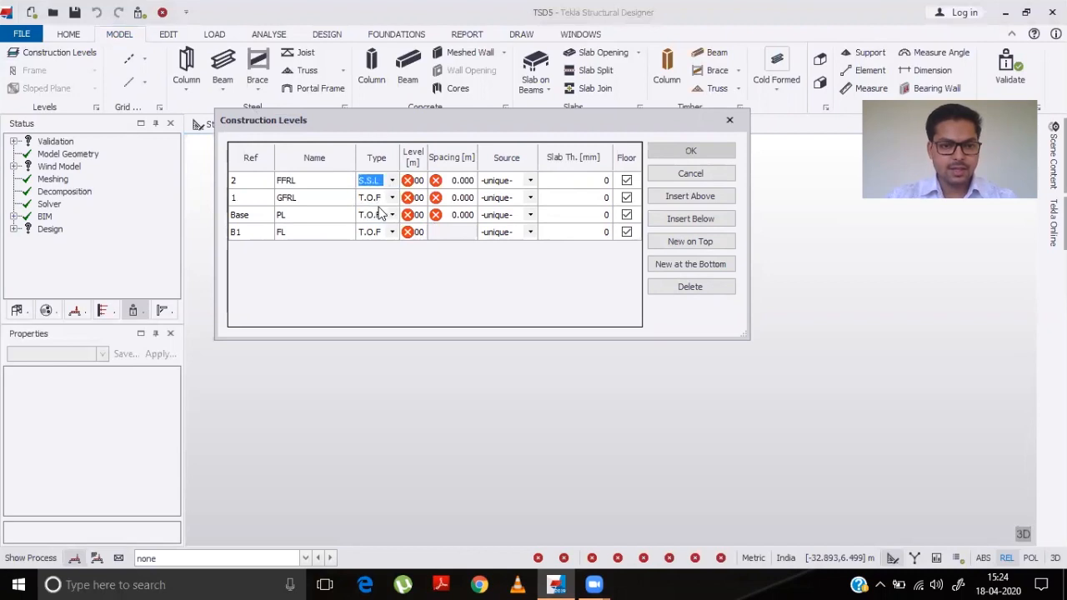
{"action": "left_click", "coordinate": [392, 198]}
{"action": "left_click", "coordinate": [392, 198]}
{"action": "left_click", "coordinate": [388, 218]}
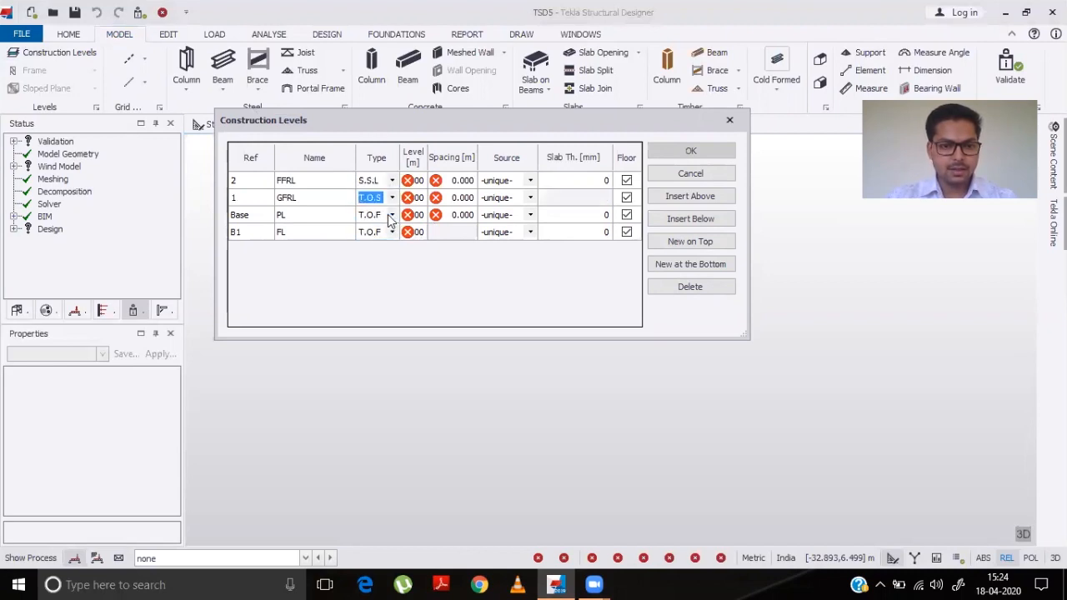
{"action": "left_click", "coordinate": [391, 215]}
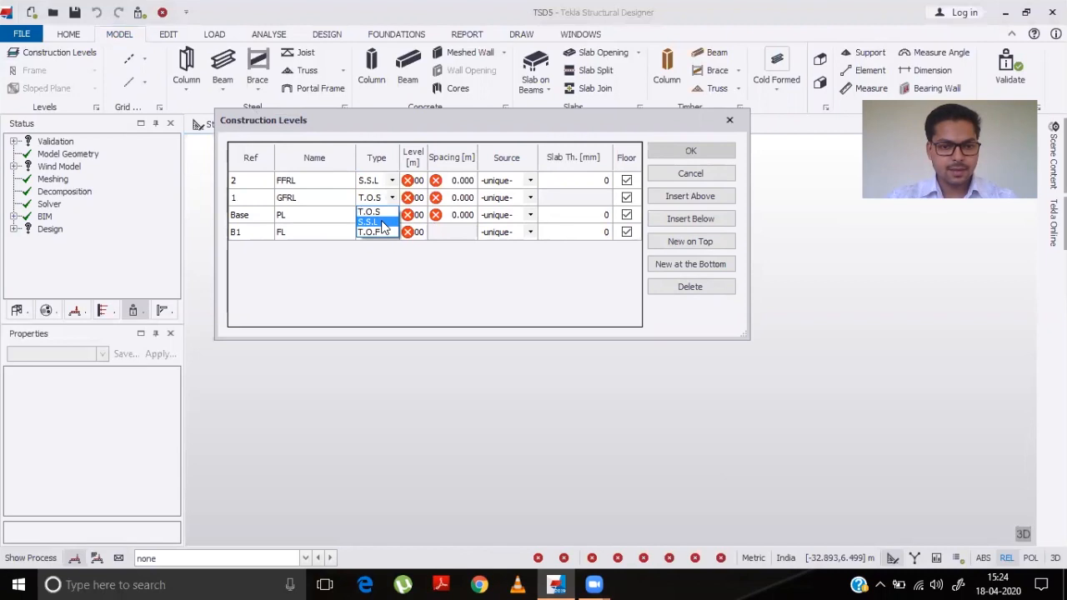
{"action": "left_click", "coordinate": [381, 223]}
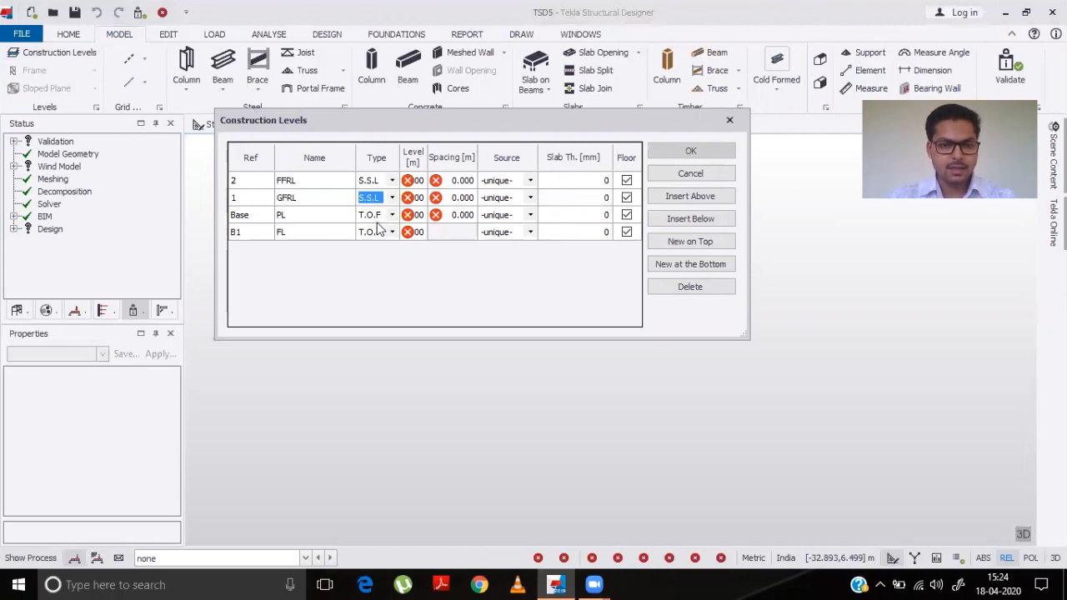
- Set the FL level to -1.2 m
{"action": "left_click", "coordinate": [419, 233]}
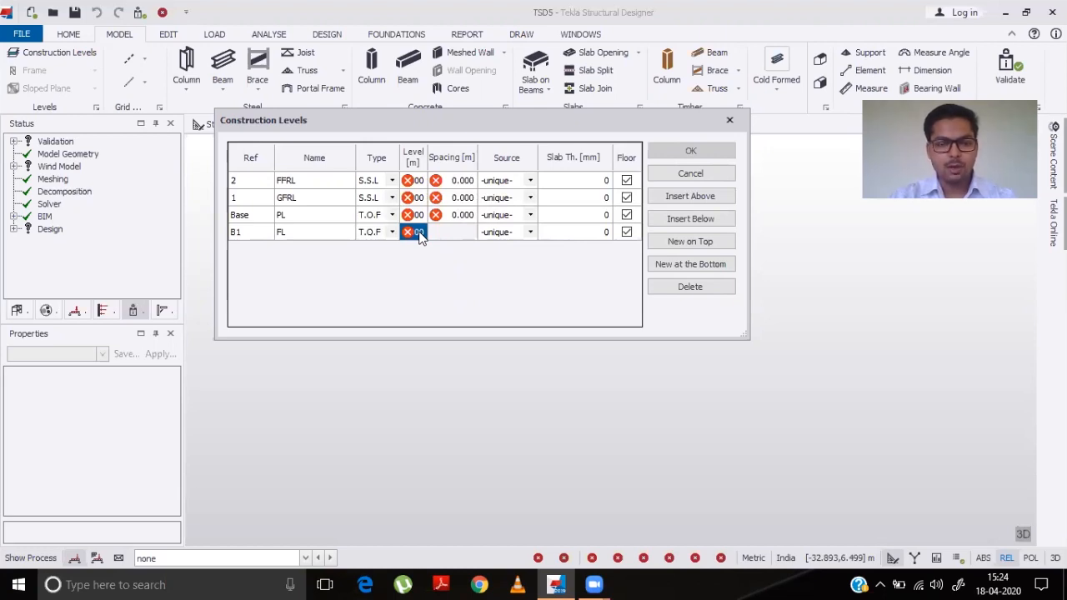
{"action": "type", "text": "-1"}
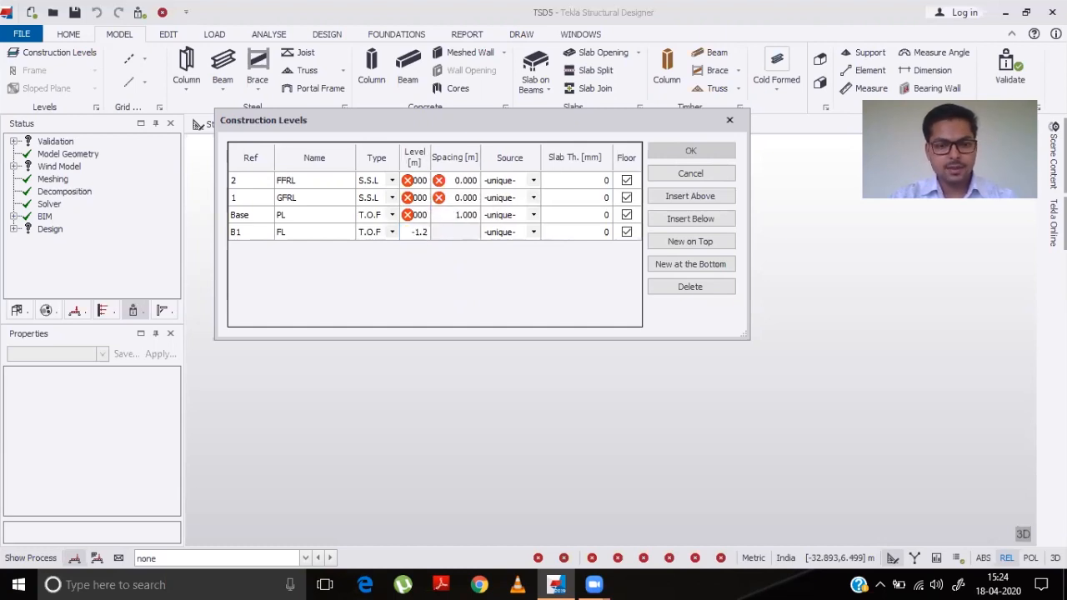
{"action": "type", "text": ".2"}
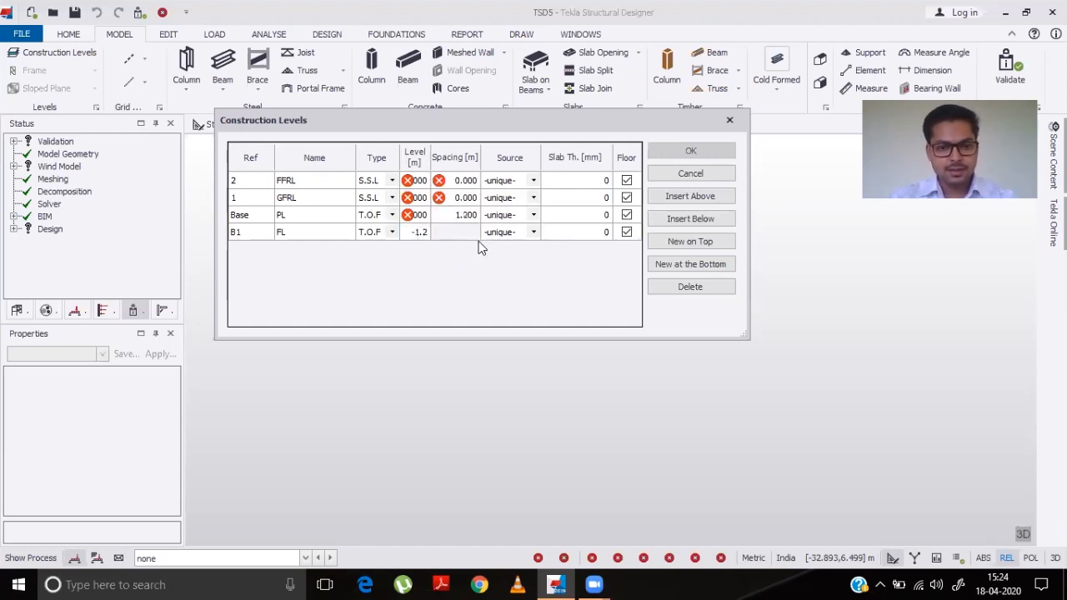
{"action": "key", "text": "Return"}
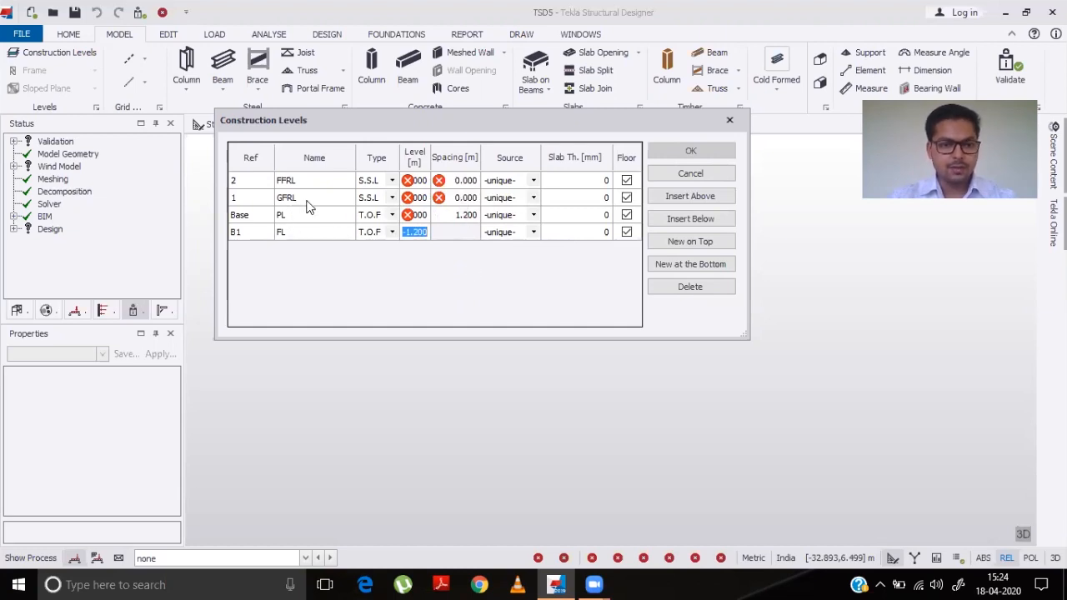
- Set the spacing of the GFRL and FFRL levels to 3.2 m each
{"action": "left_click", "coordinate": [464, 200]}
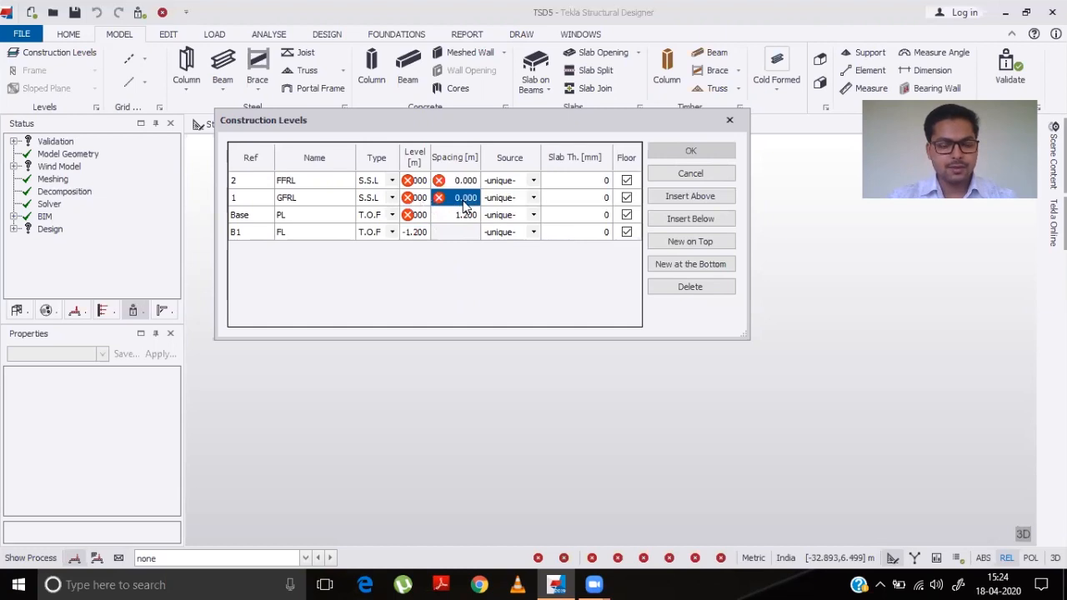
{"action": "type", "text": "3."}
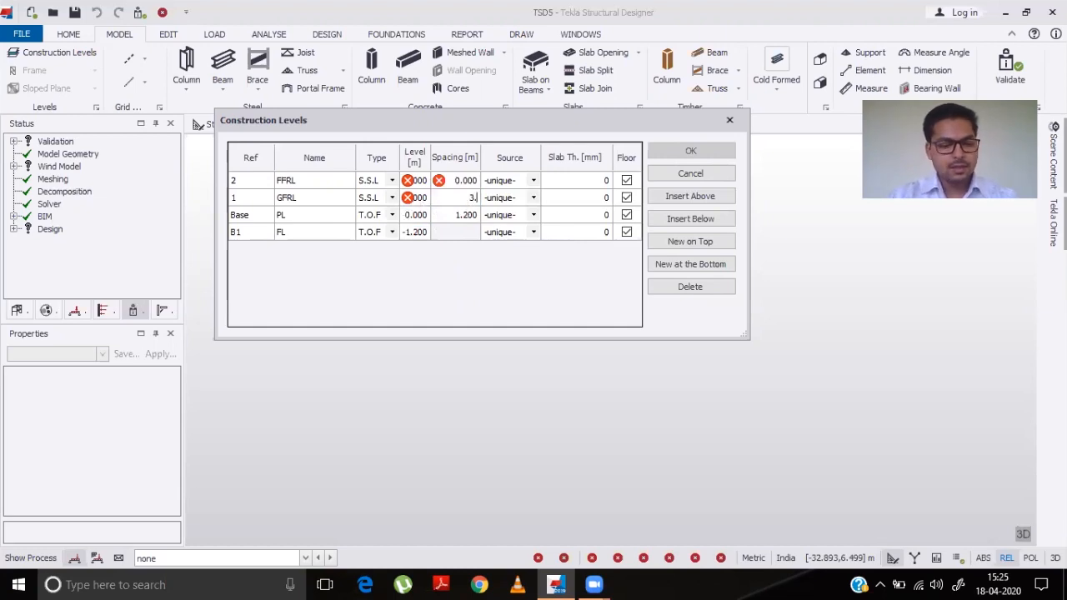
{"action": "type", "text": "2"}
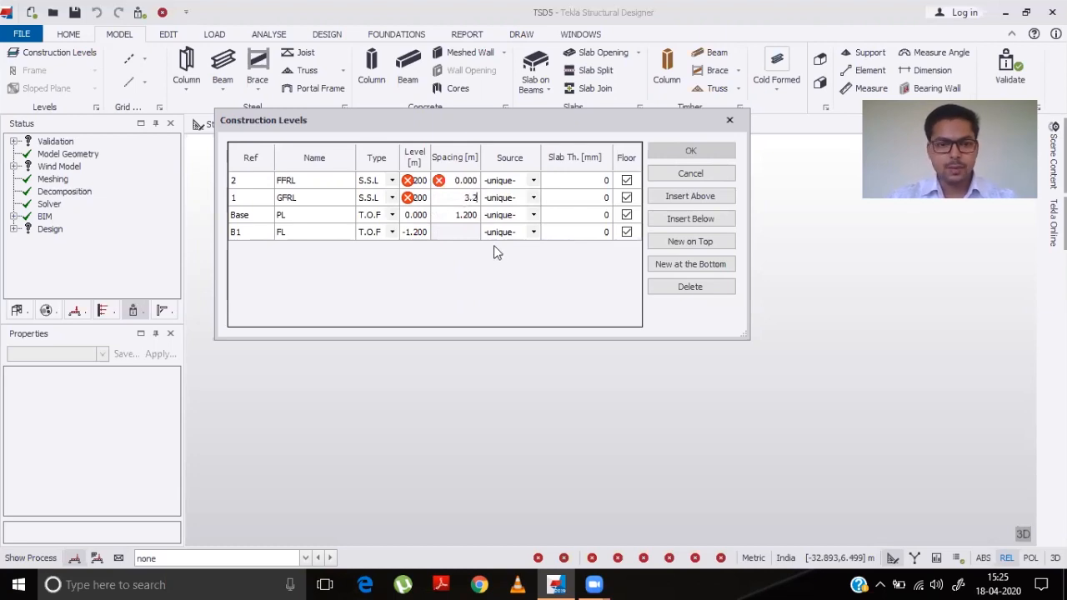
{"action": "left_click", "coordinate": [457, 261]}
{"action": "left_click", "coordinate": [463, 182]}
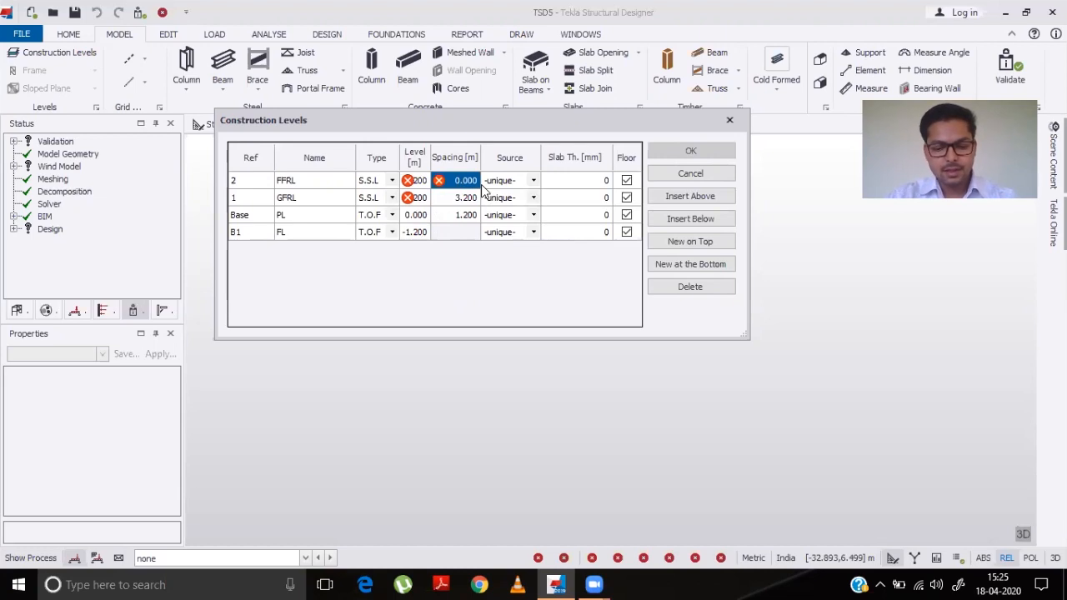
{"action": "type", "text": "3.2"}
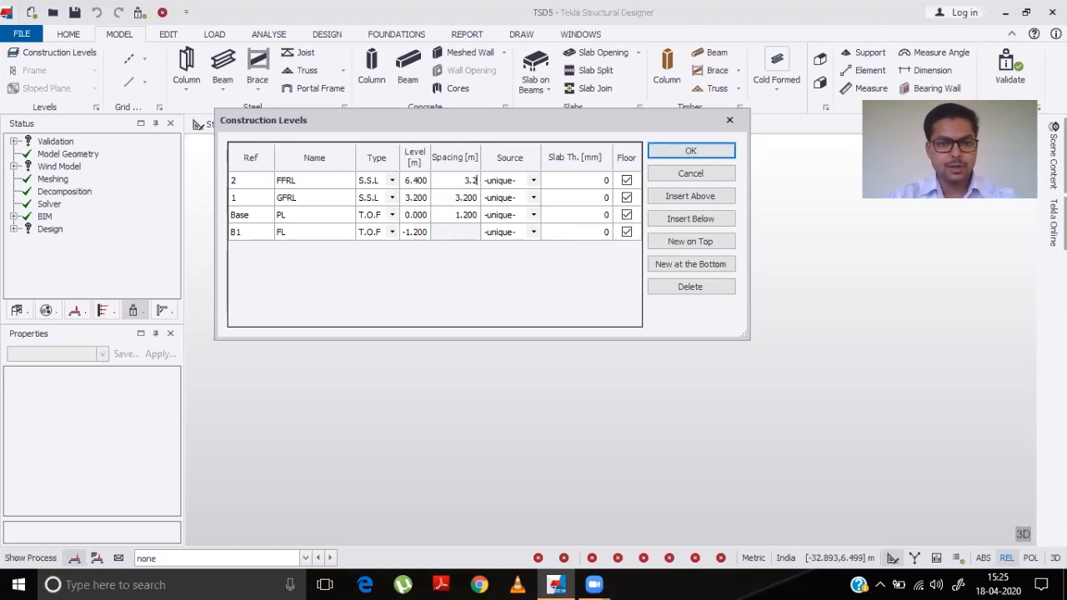
{"action": "left_click", "coordinate": [443, 294]}
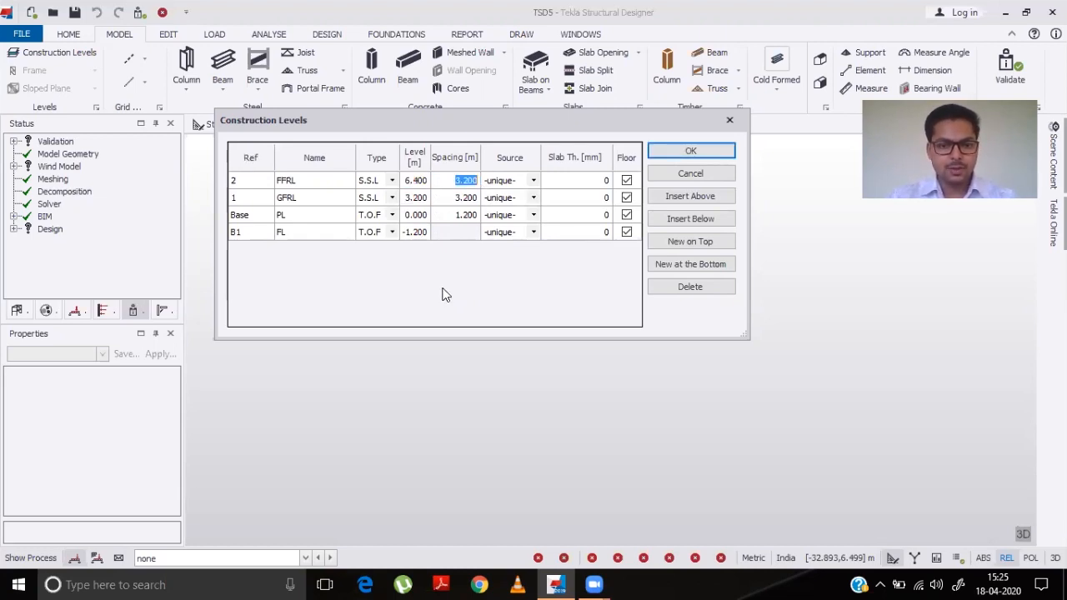
- Set the slab thickness of FFRL and GFRL to 125 mm and apply the construction levels
{"action": "left_click", "coordinate": [567, 184]}
{"action": "left_click", "coordinate": [567, 184]}
{"action": "type", "text": "125"}
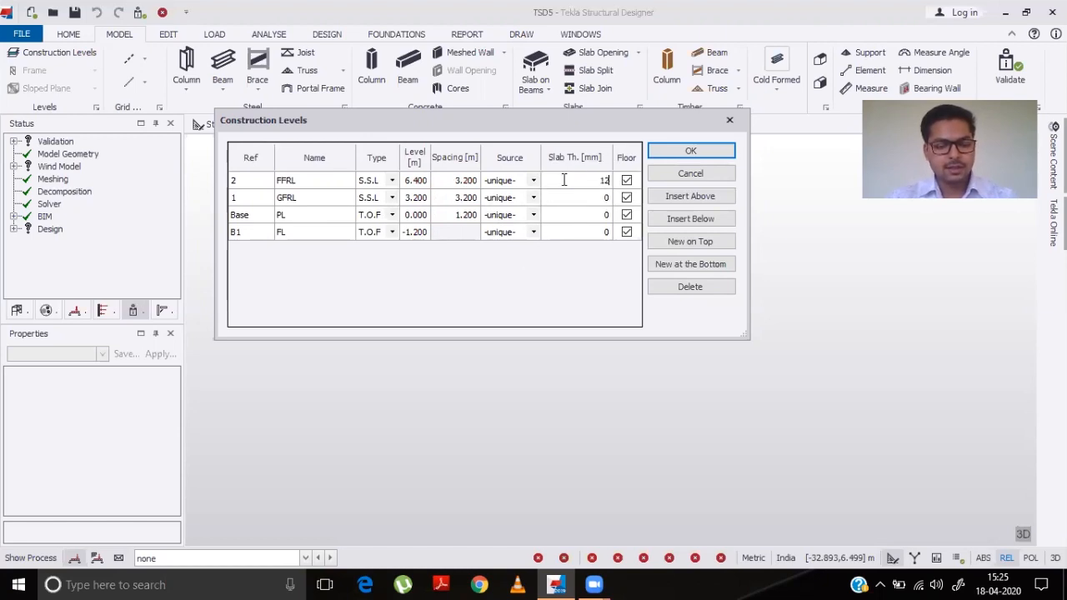
{"action": "left_click", "coordinate": [566, 207]}
{"action": "type", "text": "125"}
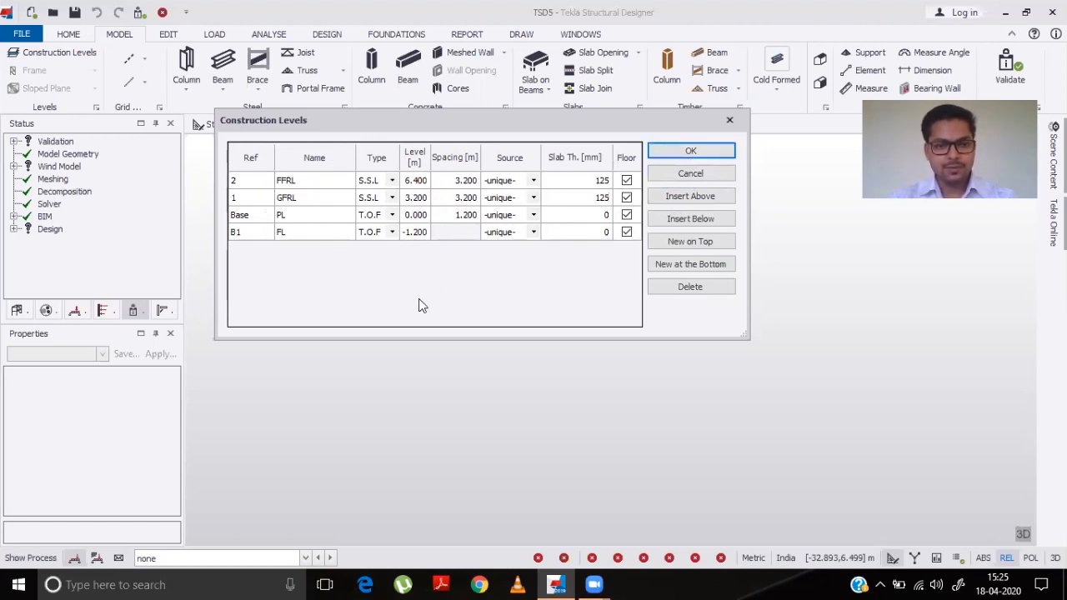
{"action": "left_click", "coordinate": [690, 151]}
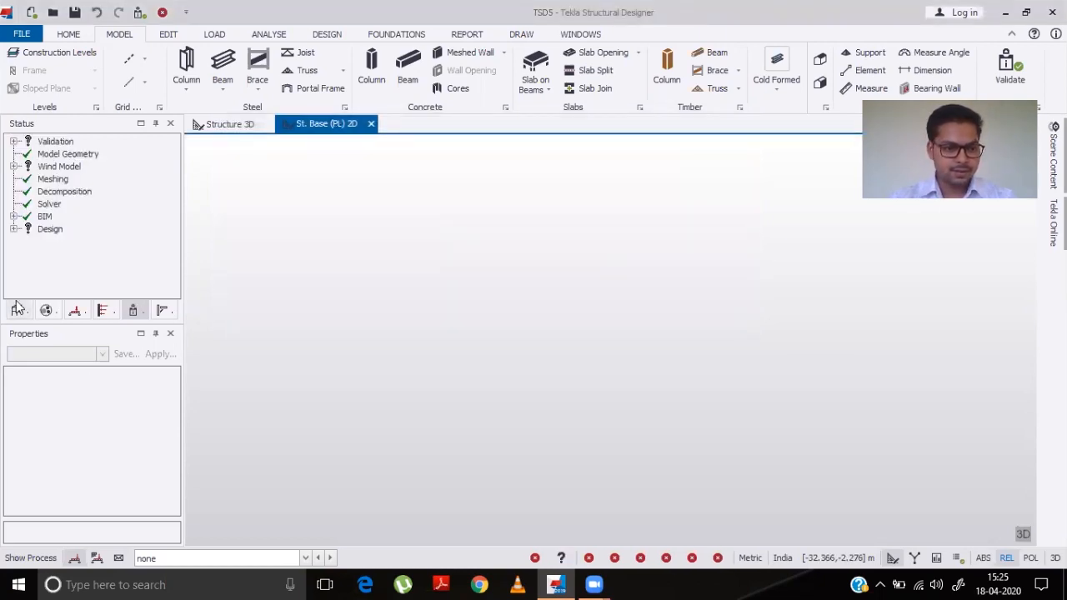
- Expand the structure's levels and open 2D views of the B1 (FL), 1 (GFRL) and 2 (FFRL) levels
{"action": "left_click", "coordinate": [20, 310]}
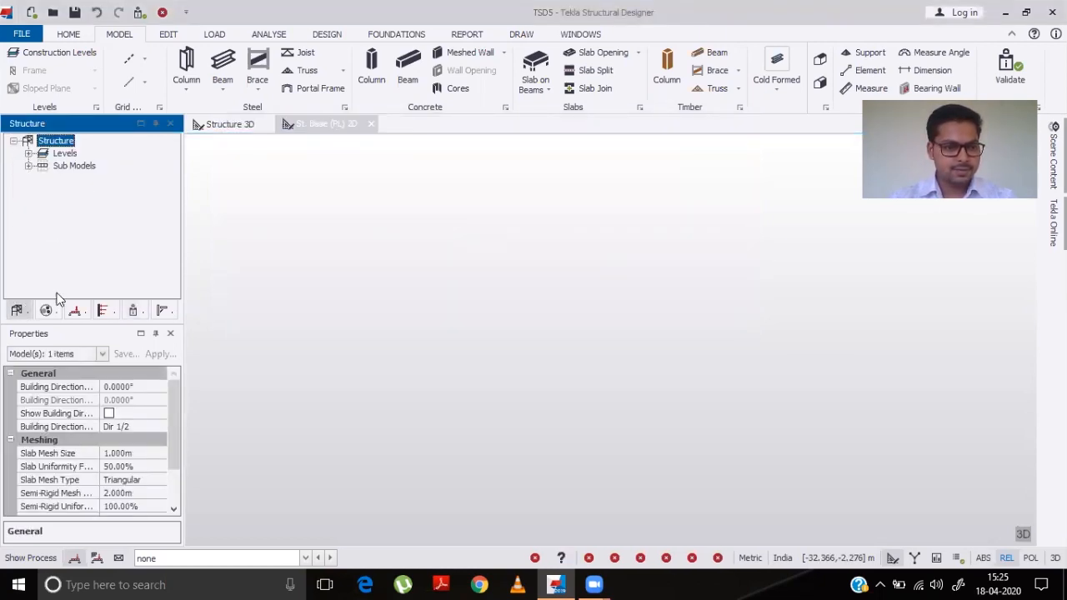
{"action": "left_click", "coordinate": [29, 154]}
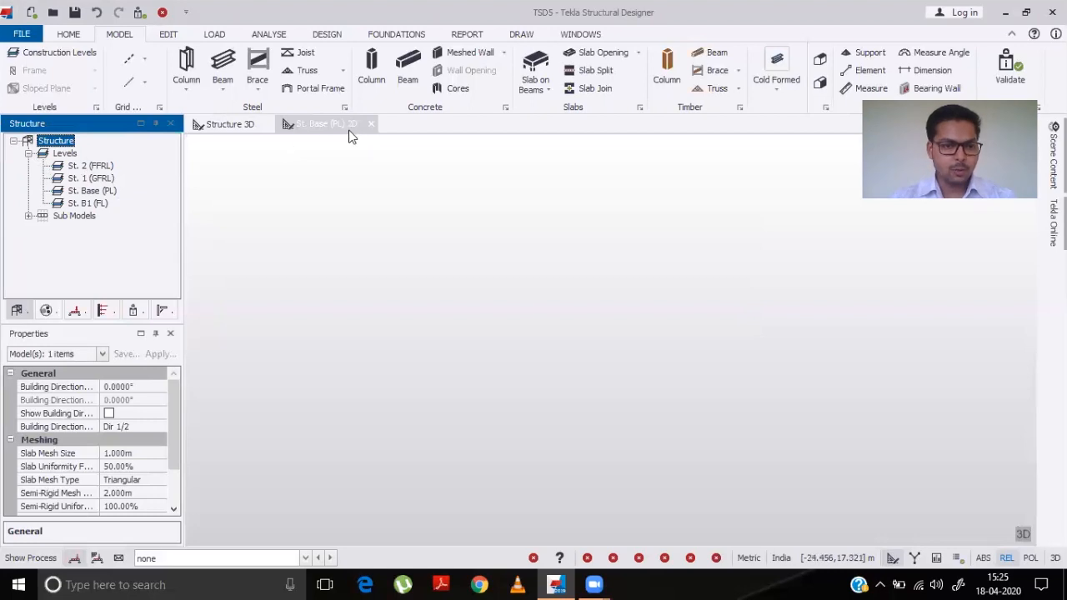
{"action": "double_click", "coordinate": [74, 204]}
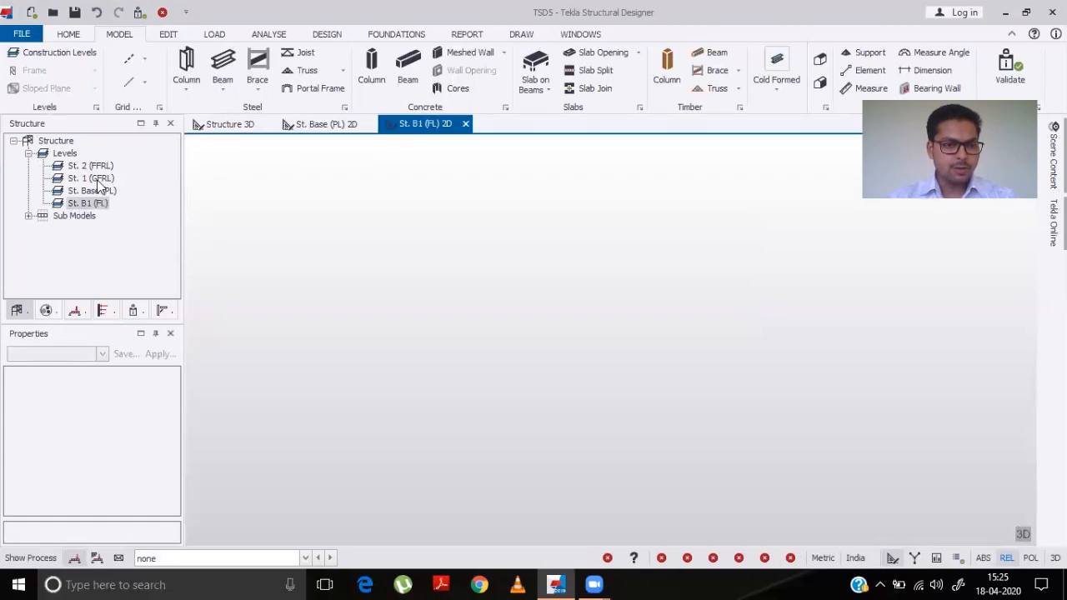
{"action": "double_click", "coordinate": [94, 179]}
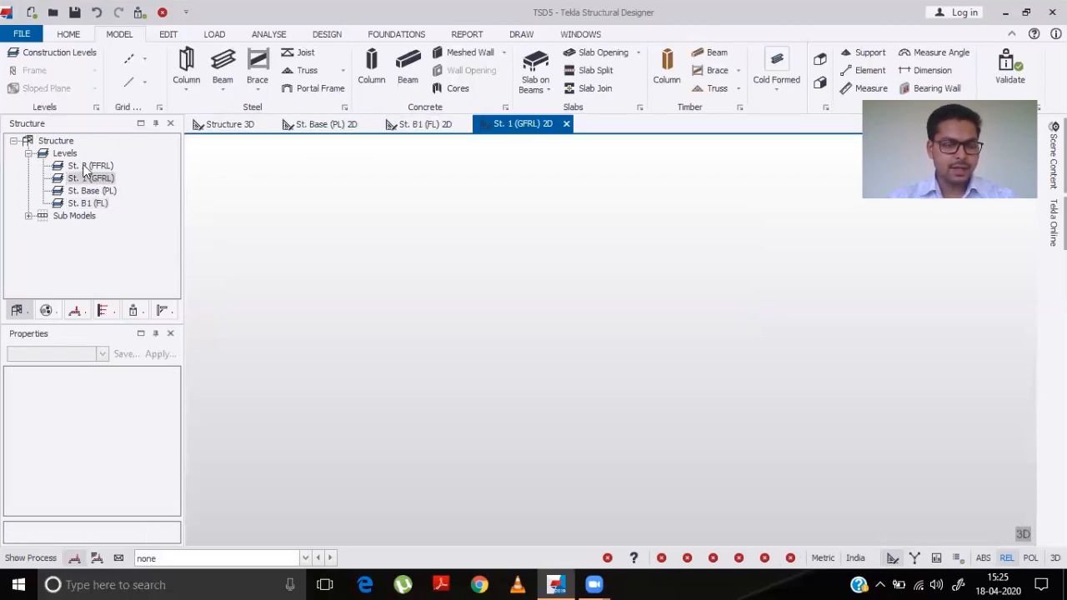
{"action": "double_click", "coordinate": [87, 167]}
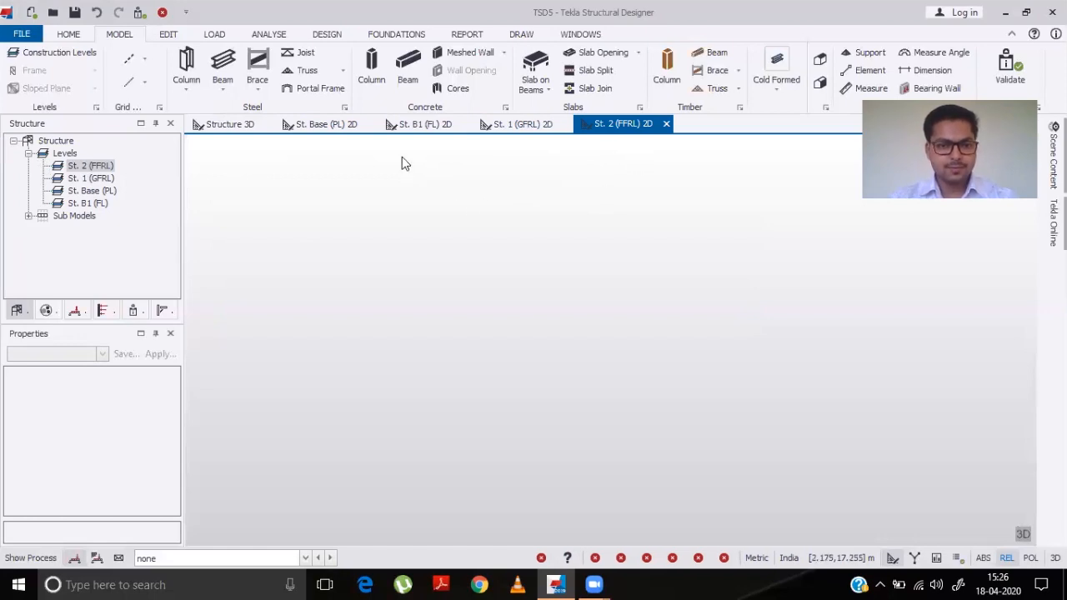
- In the B1 (FL) view, import the DXF file MM File For TEKLA 1 keeping only the Center Line layer as architectural grids
{"action": "left_click", "coordinate": [420, 127]}
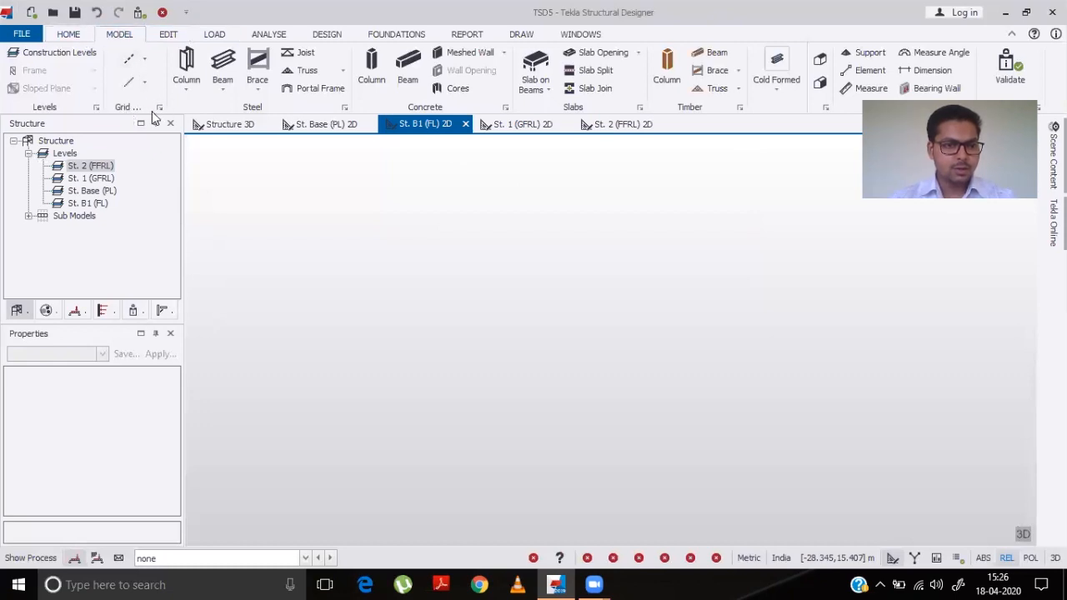
{"action": "left_click", "coordinate": [145, 65]}
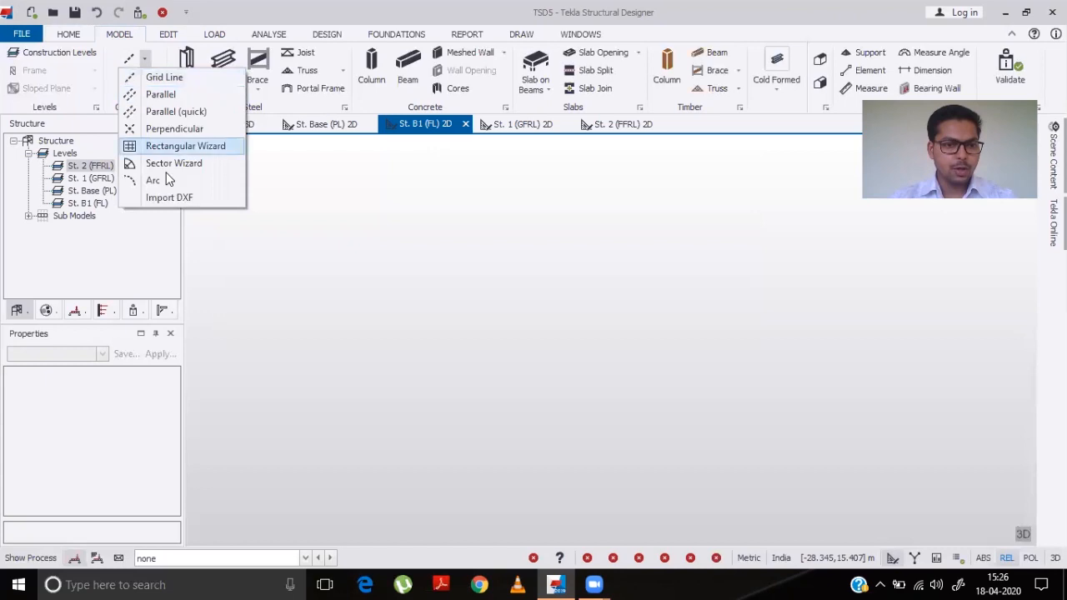
{"action": "left_click", "coordinate": [173, 200]}
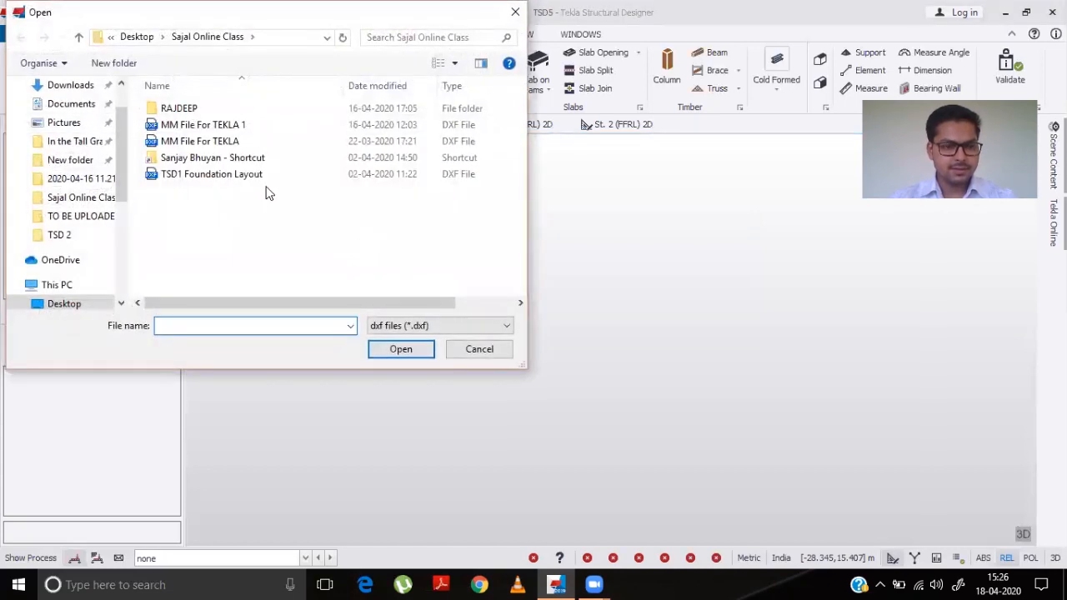
{"action": "left_click", "coordinate": [230, 124]}
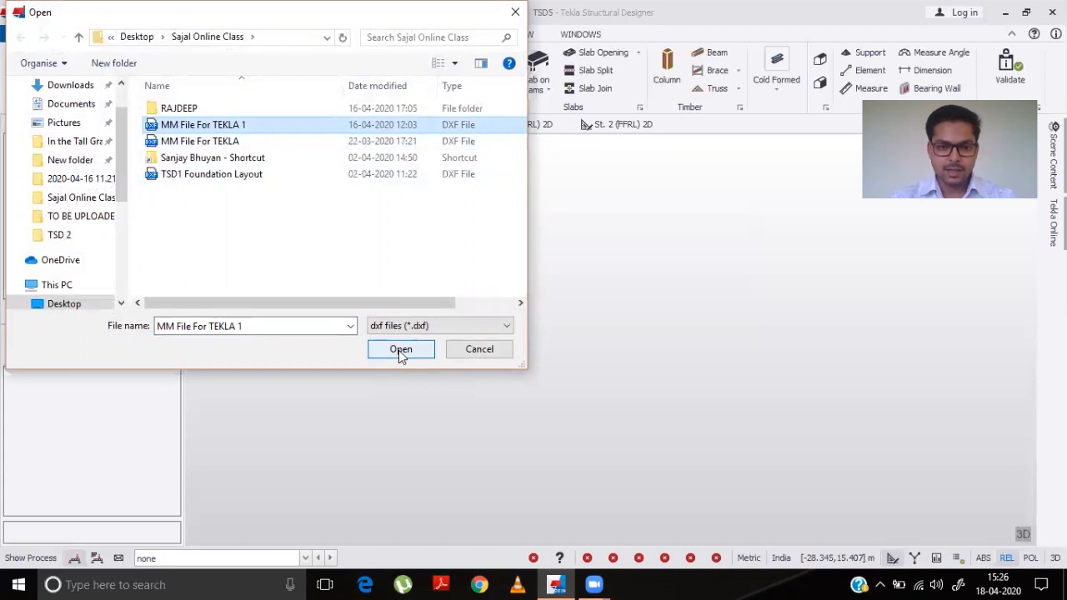
{"action": "left_click", "coordinate": [400, 349]}
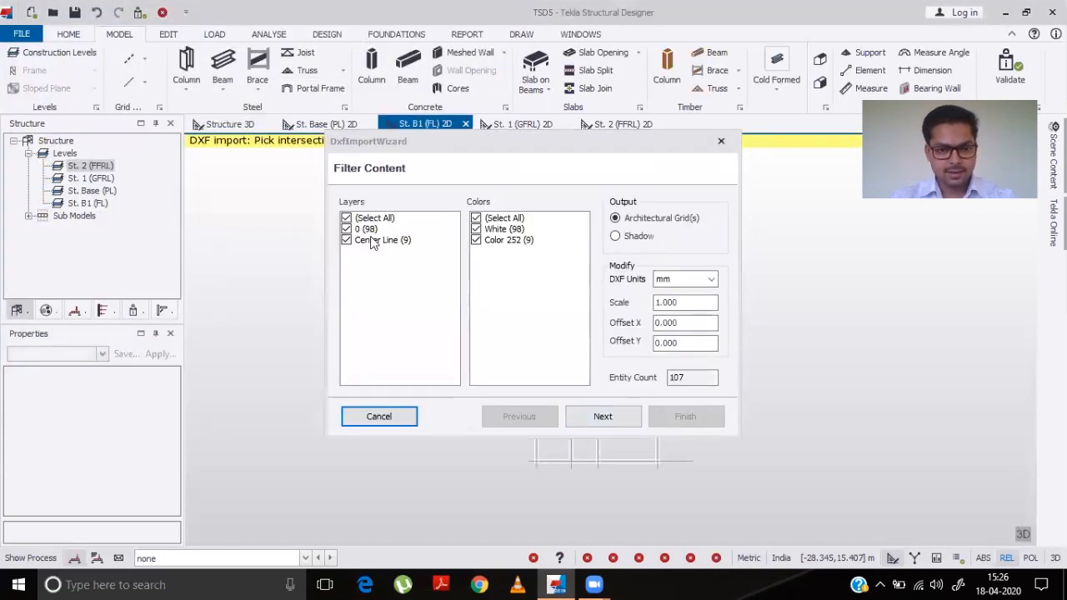
{"action": "left_click", "coordinate": [347, 229]}
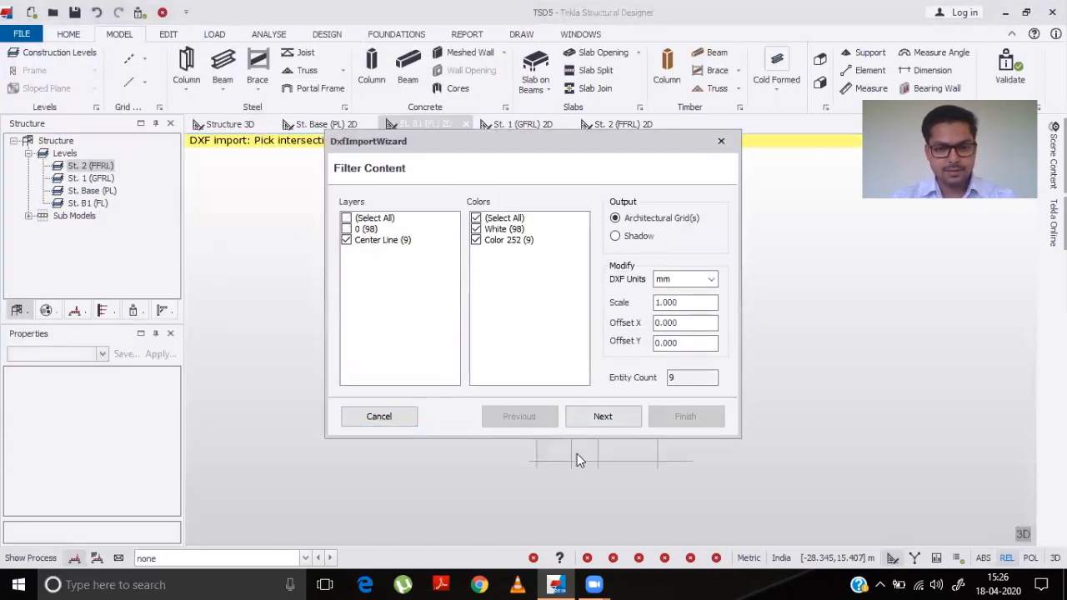
{"action": "left_click", "coordinate": [626, 419]}
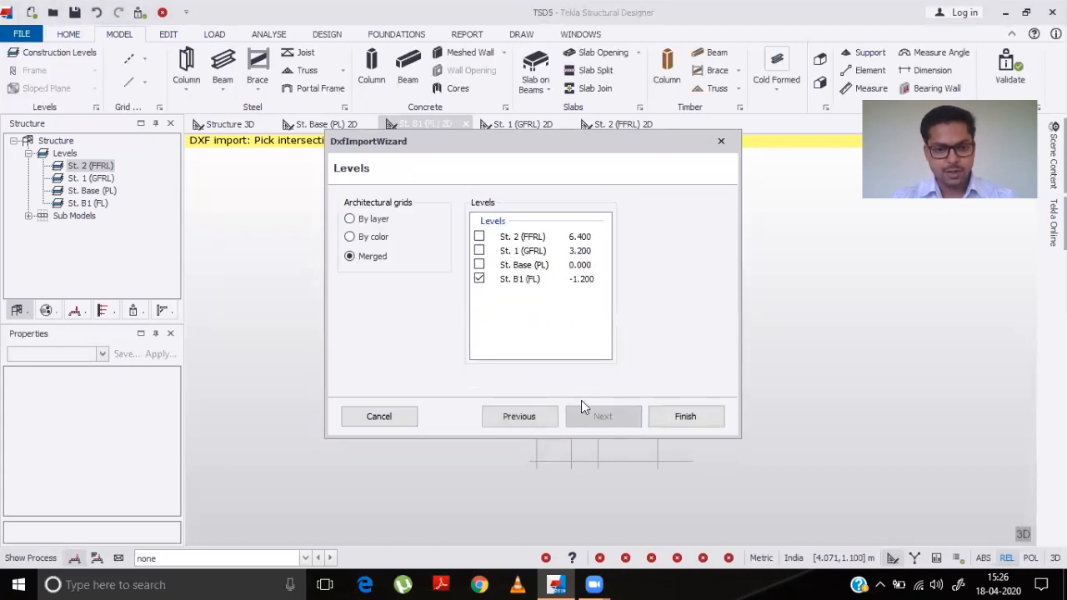
- Group the architectural grids by layer, apply them to all four levels and finish the import
{"action": "left_click", "coordinate": [367, 220]}
{"action": "left_click", "coordinate": [479, 264]}
{"action": "left_click", "coordinate": [479, 250]}
{"action": "left_click", "coordinate": [480, 237]}
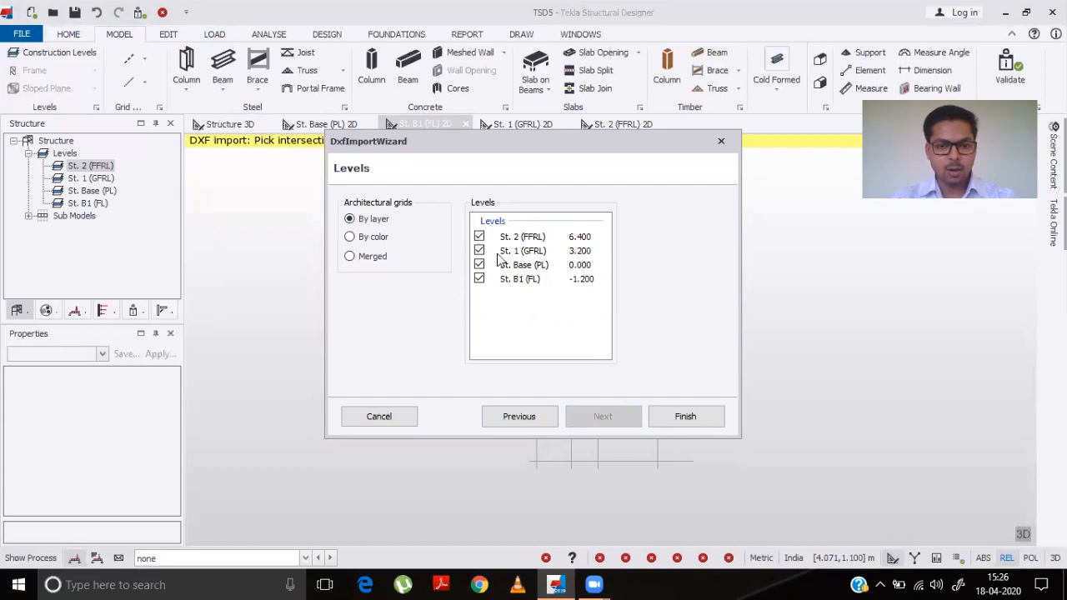
{"action": "left_click", "coordinate": [690, 419]}
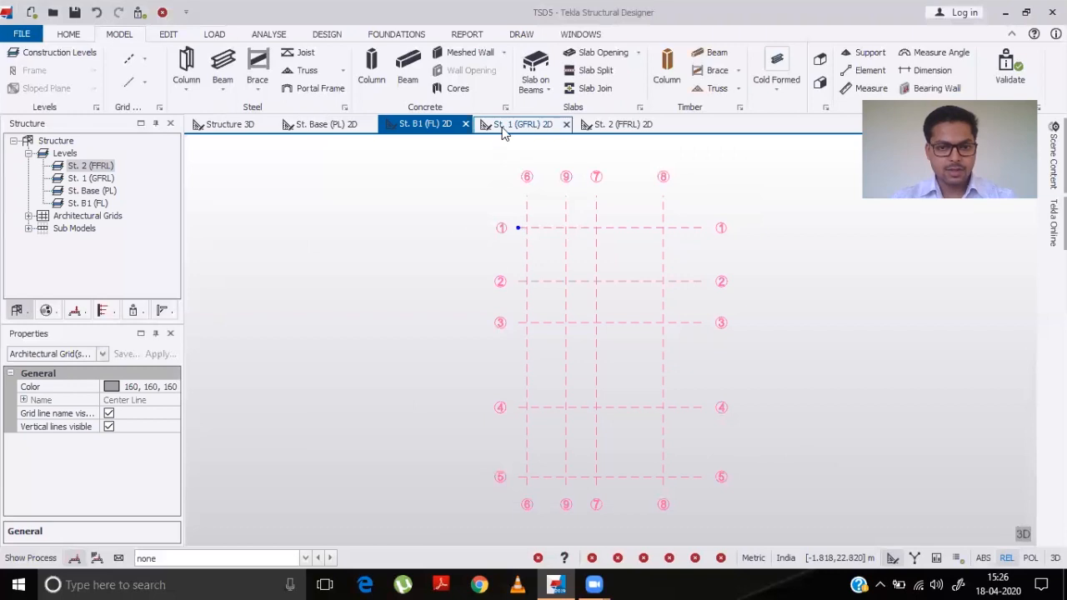
- Check the imported grids in the GFRL, FFRL and Base level views
{"action": "left_click", "coordinate": [508, 125]}
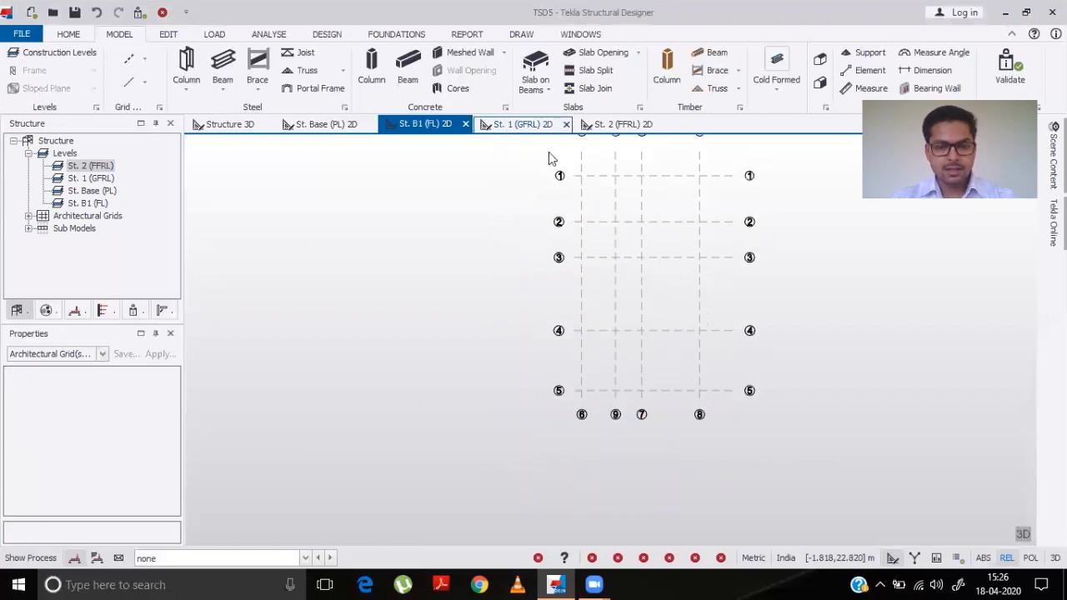
{"action": "left_click", "coordinate": [619, 127]}
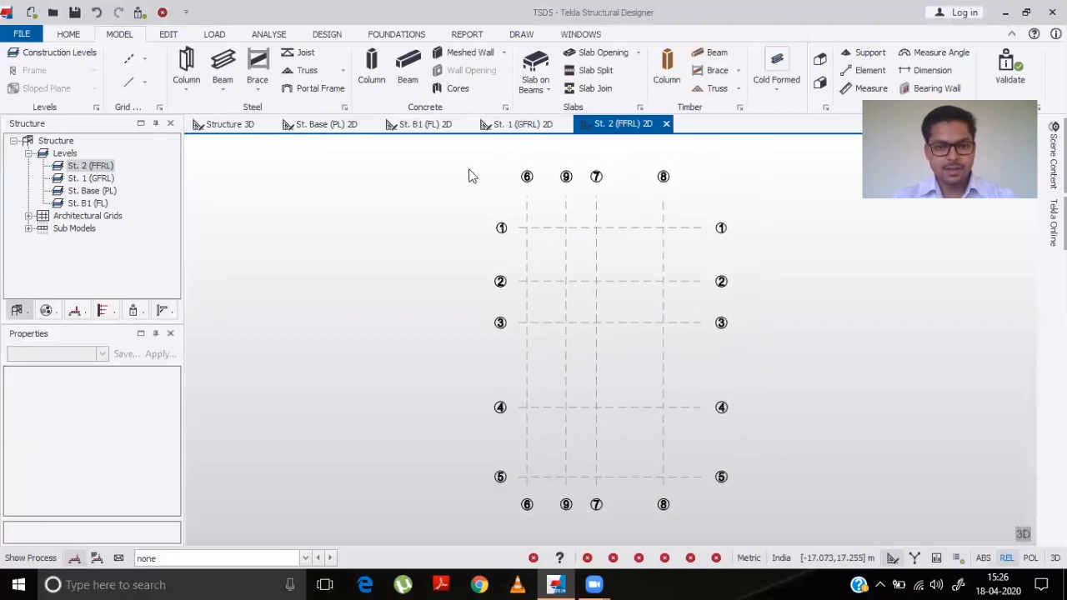
{"action": "left_click", "coordinate": [325, 133]}
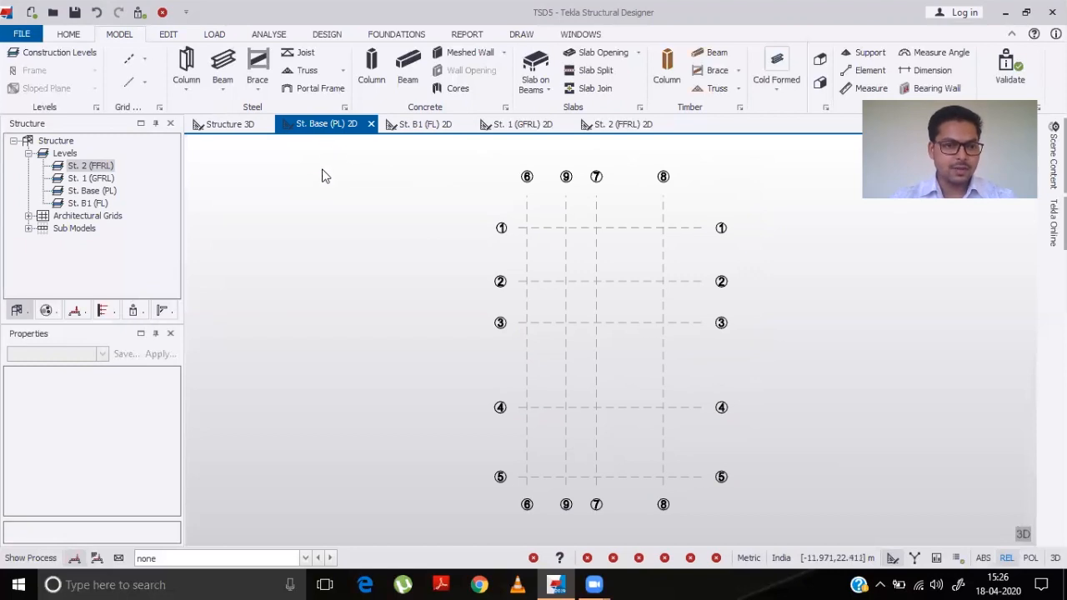
- On the Base level view, import the same DXF file's layer 0 as a shadow
{"action": "left_click", "coordinate": [145, 59]}
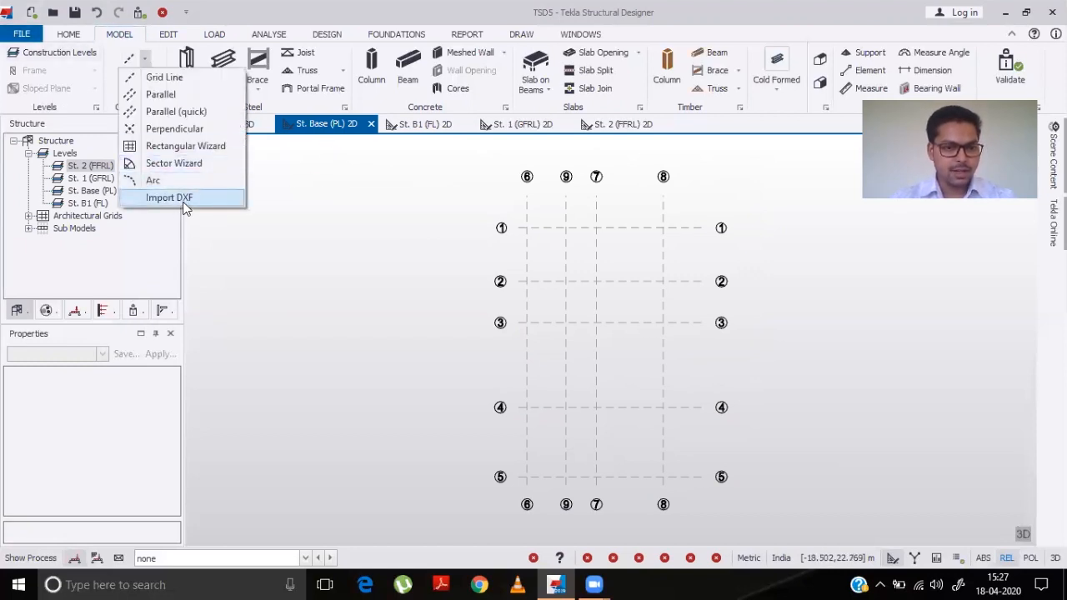
{"action": "left_click", "coordinate": [185, 197]}
{"action": "left_click", "coordinate": [191, 124]}
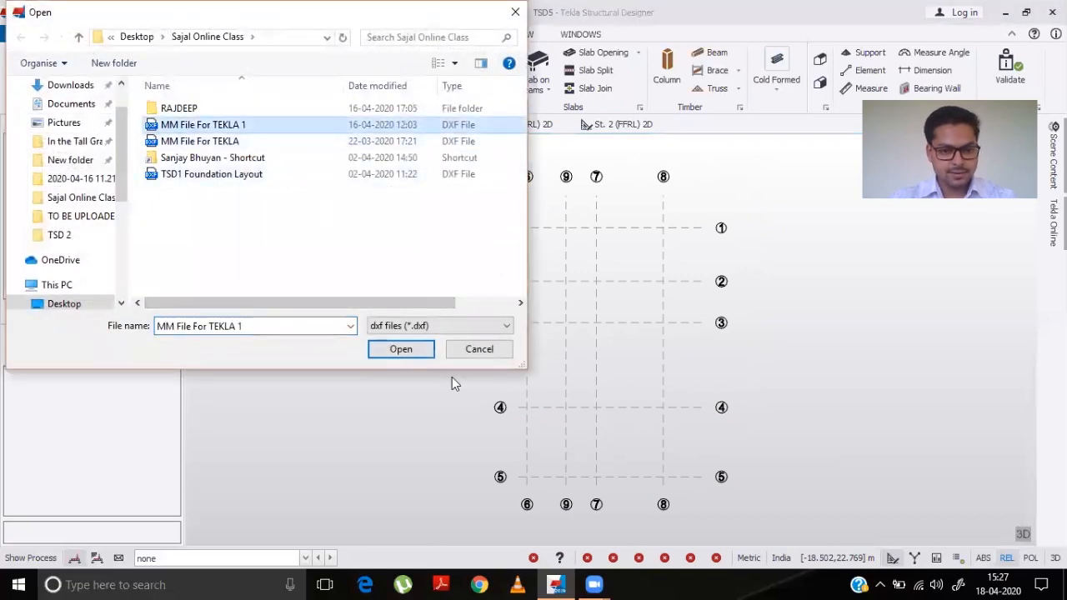
{"action": "left_click", "coordinate": [401, 350]}
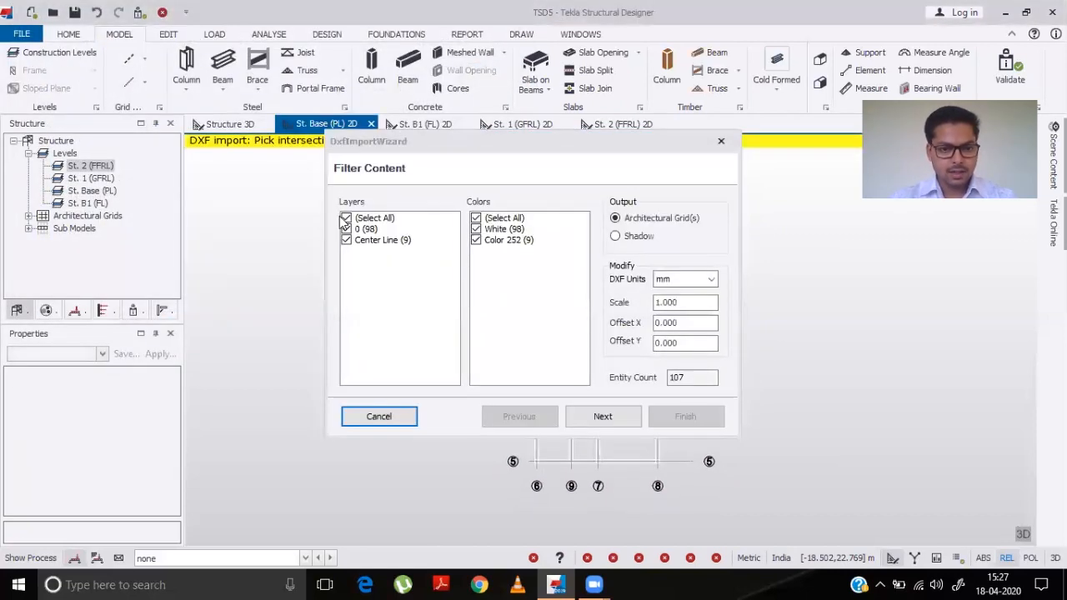
{"action": "left_click", "coordinate": [346, 240]}
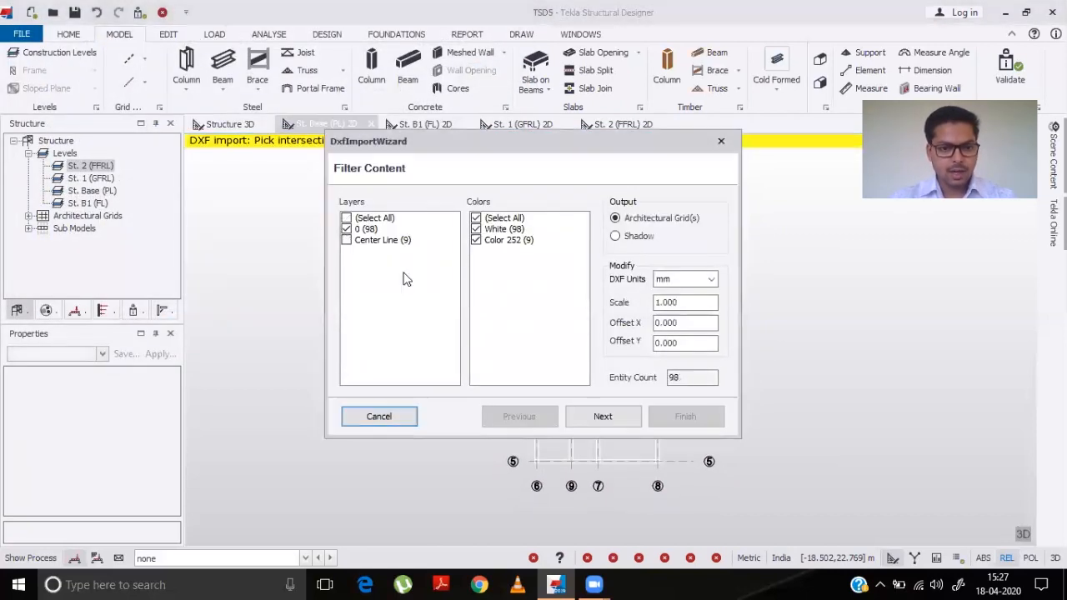
{"action": "left_click", "coordinate": [625, 237]}
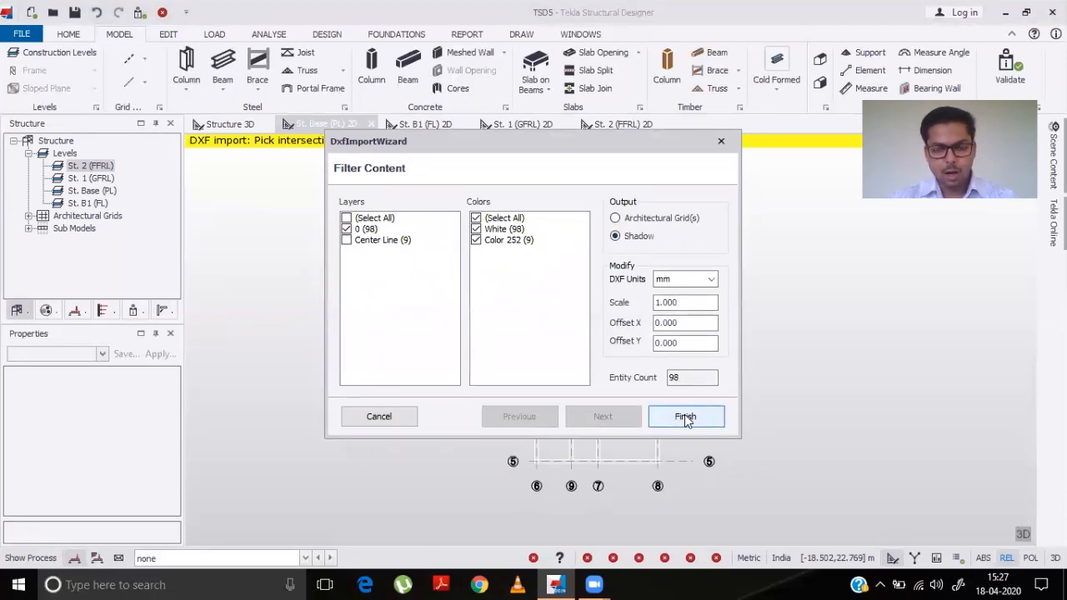
{"action": "left_click", "coordinate": [685, 418]}
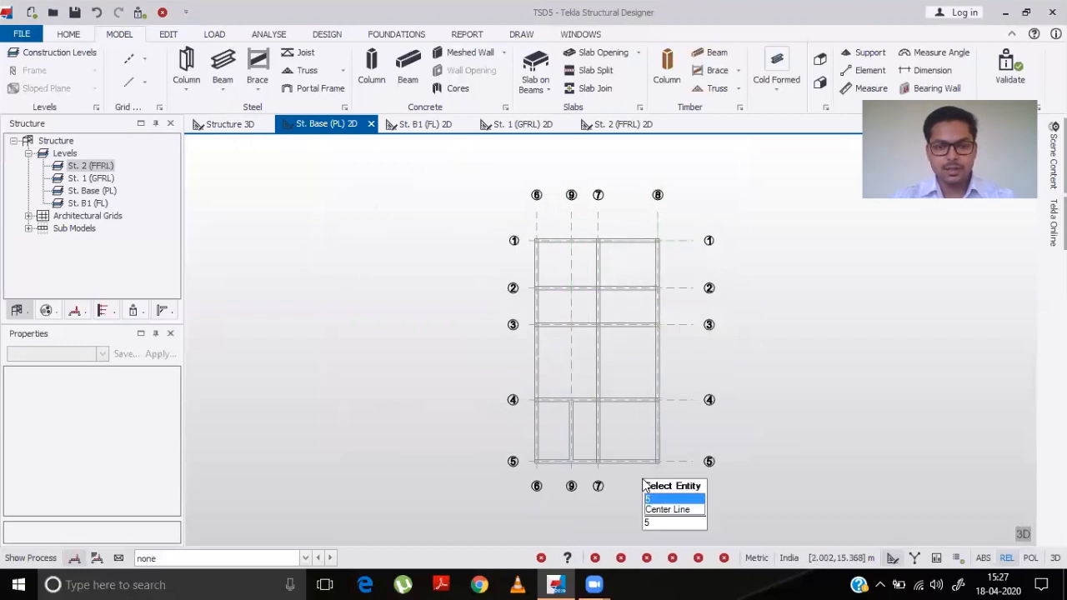
- Start placing a cast-in-place concrete column and set its grade to M 25
{"action": "left_click", "coordinate": [421, 126]}
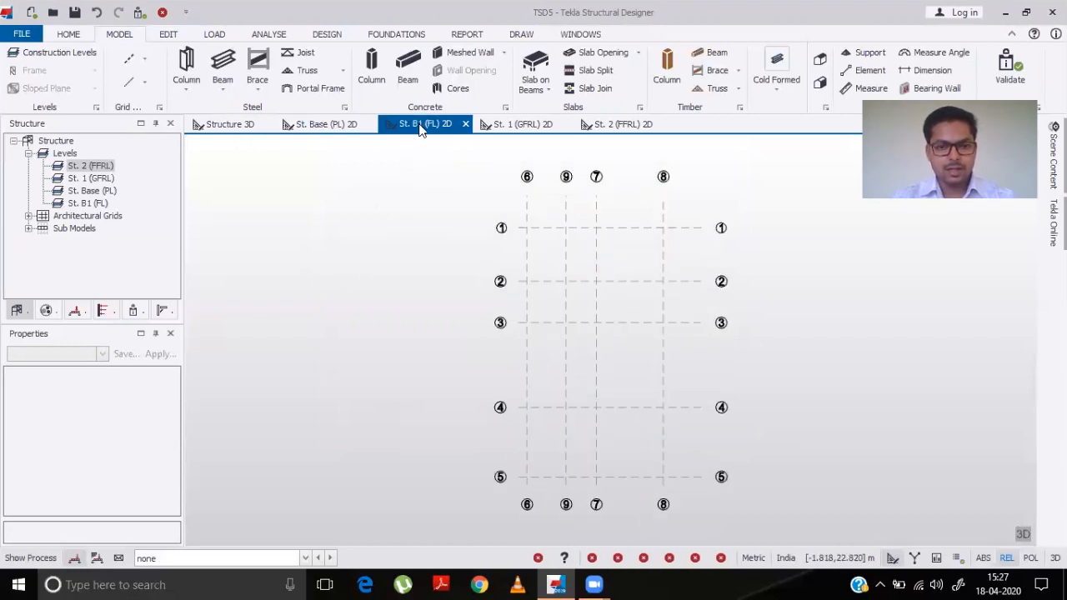
{"action": "left_click", "coordinate": [341, 127]}
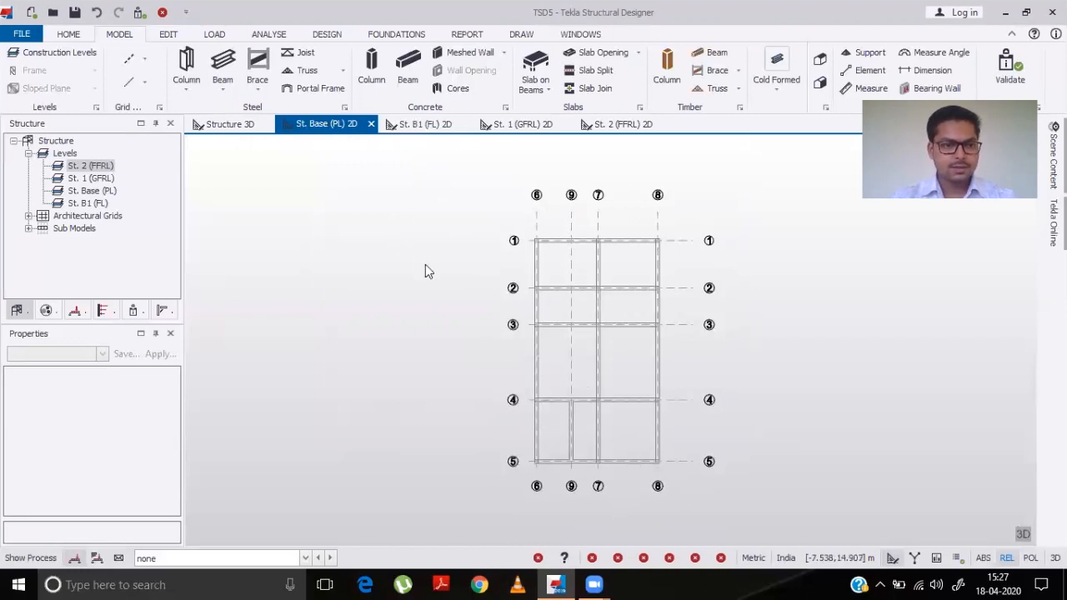
{"action": "left_click", "coordinate": [372, 79]}
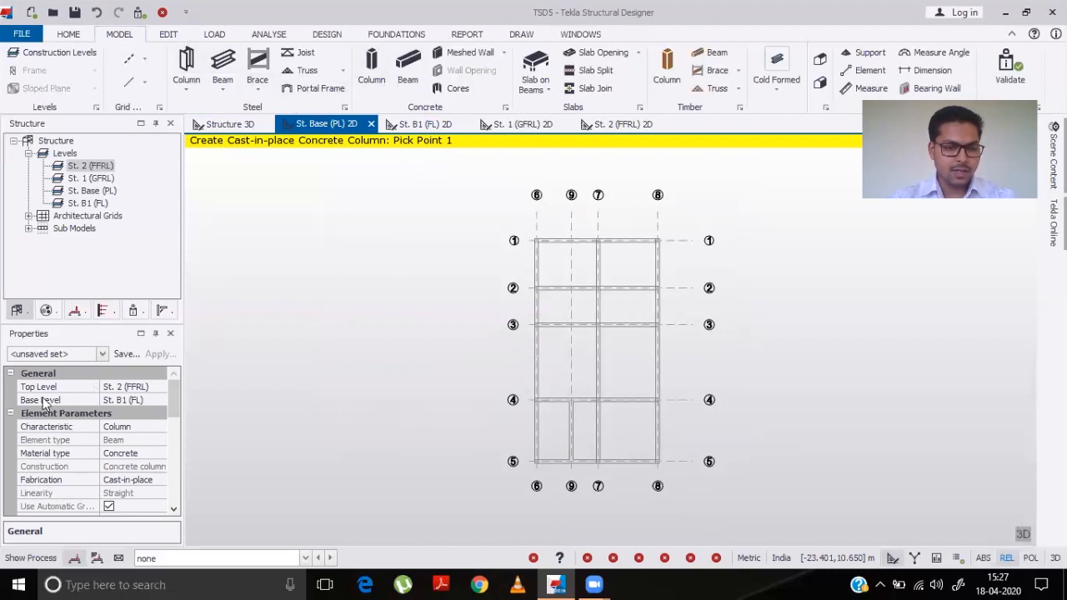
{"action": "left_click", "coordinate": [175, 510]}
{"action": "left_click", "coordinate": [173, 510]}
{"action": "left_click", "coordinate": [173, 510]}
{"action": "left_click", "coordinate": [173, 510]}
{"action": "left_click", "coordinate": [174, 510]}
{"action": "left_click", "coordinate": [123, 455]}
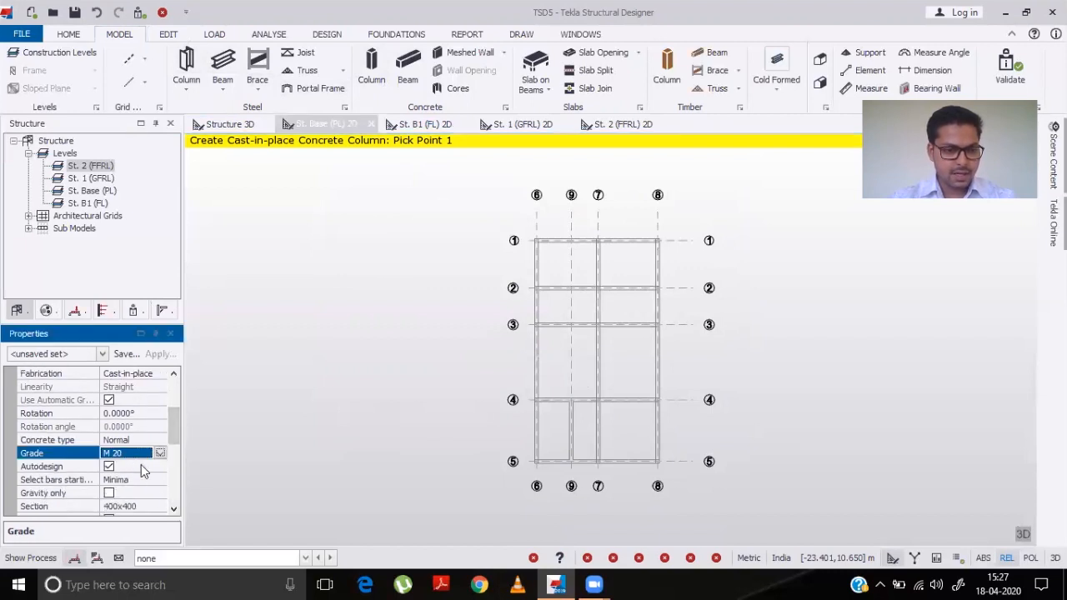
{"action": "left_click", "coordinate": [160, 455]}
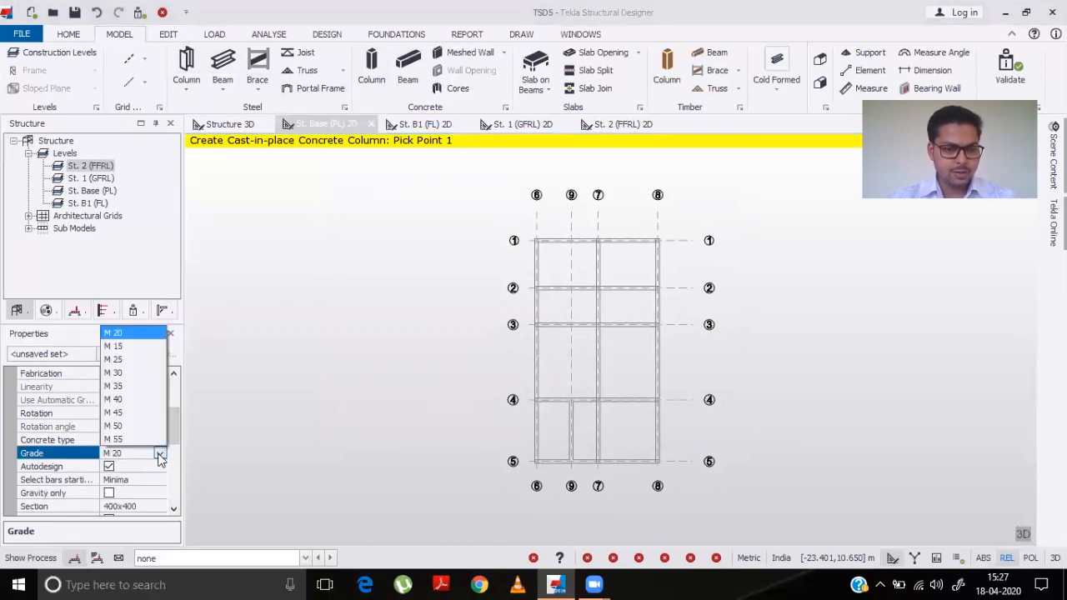
{"action": "left_click", "coordinate": [115, 359]}
- Set the column section to a 250 mm by 250 mm rectangle
{"action": "scroll", "coordinate": [143, 483], "scroll_direction": "down", "scroll_amount": 2}
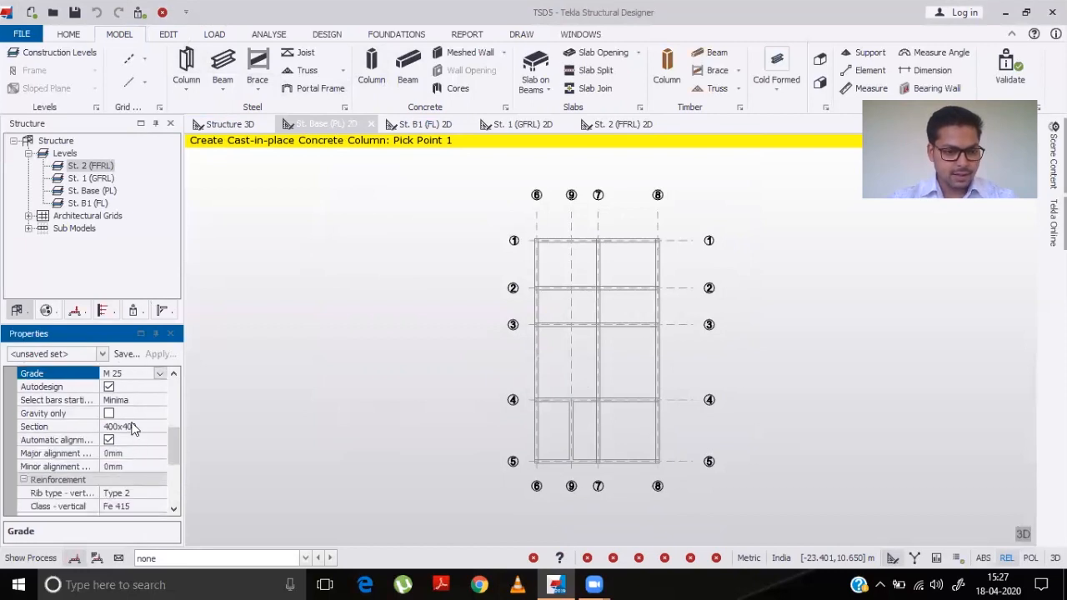
{"action": "left_click", "coordinate": [133, 431]}
{"action": "left_click", "coordinate": [135, 433]}
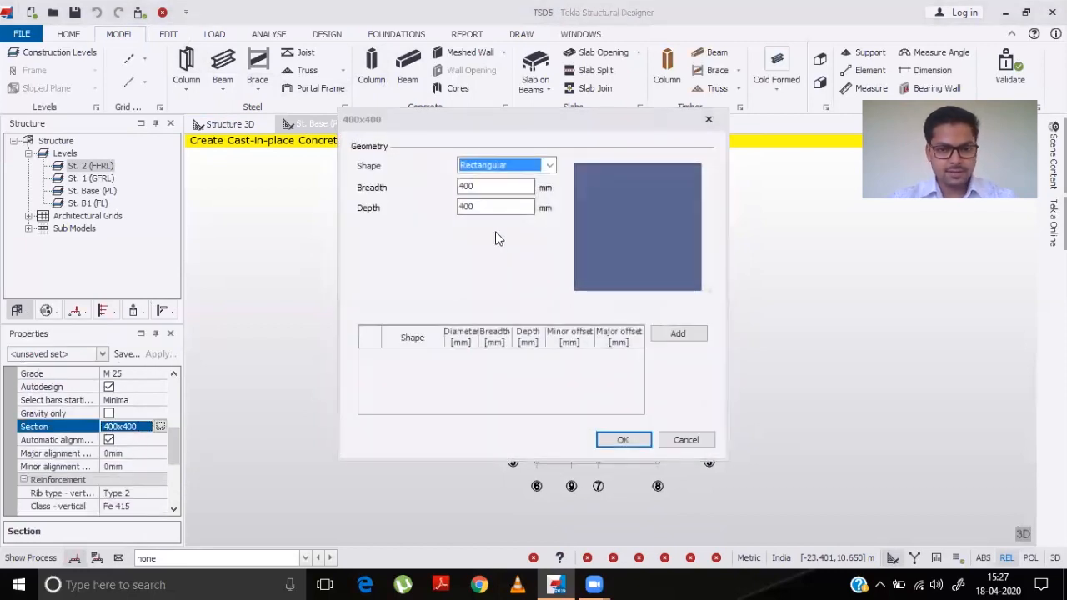
{"action": "left_click", "coordinate": [493, 185]}
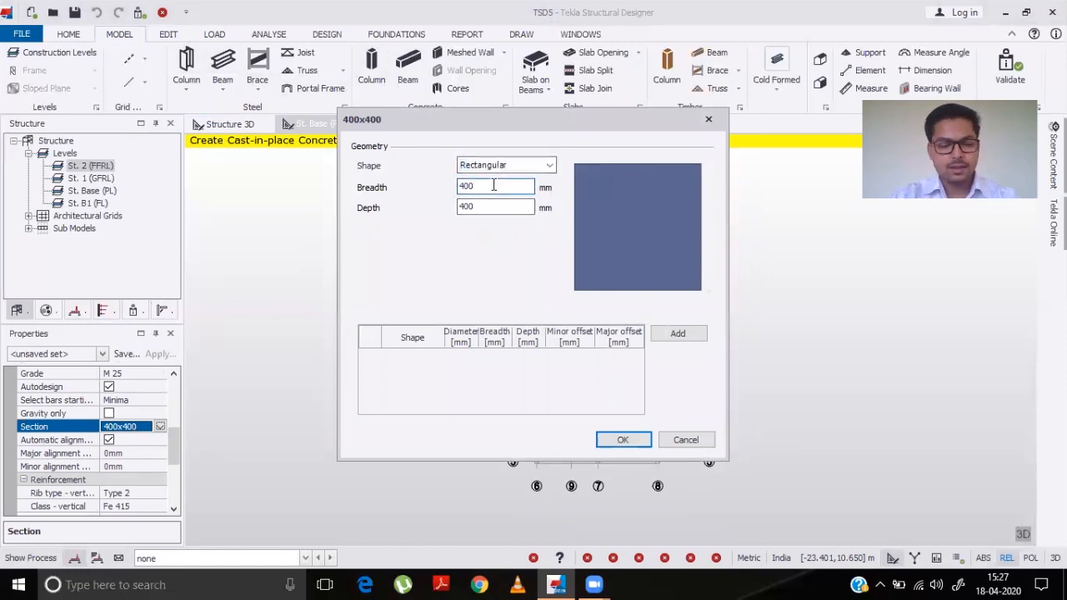
{"action": "key", "text": "BackSpace"}
{"action": "key", "text": "BackSpace"}
{"action": "key", "text": "BackSpace"}
{"action": "type", "text": "250"}
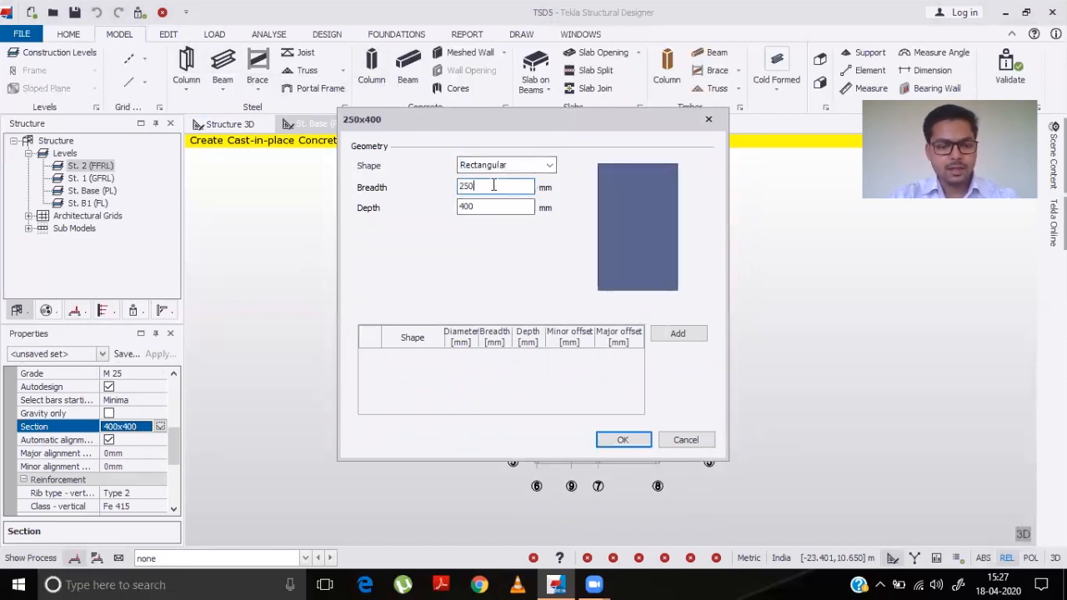
{"action": "key", "text": "Tab"}
{"action": "type", "text": "250"}
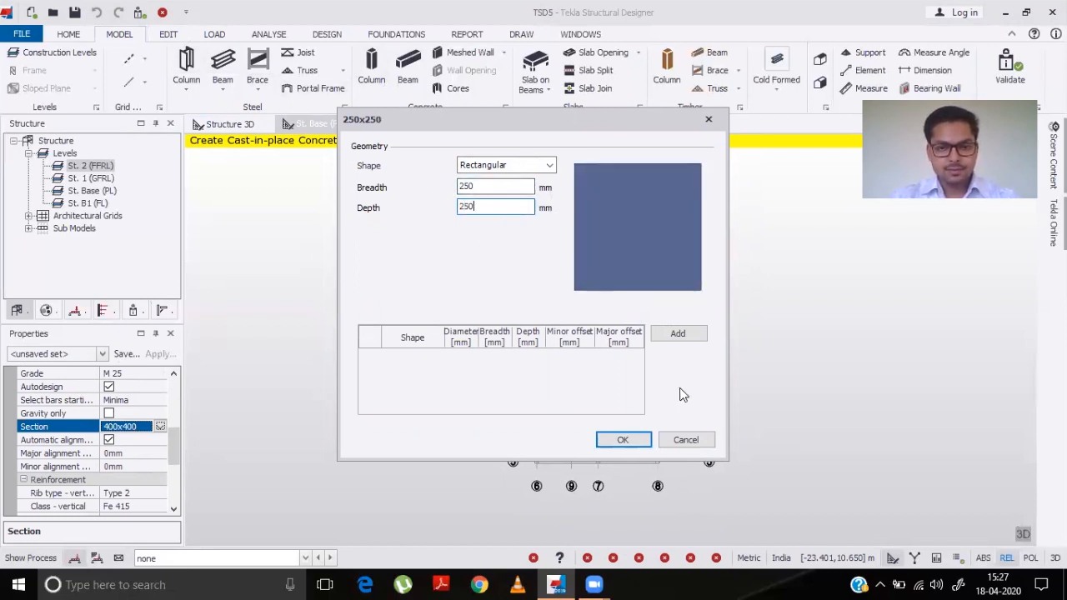
{"action": "left_click", "coordinate": [622, 440]}
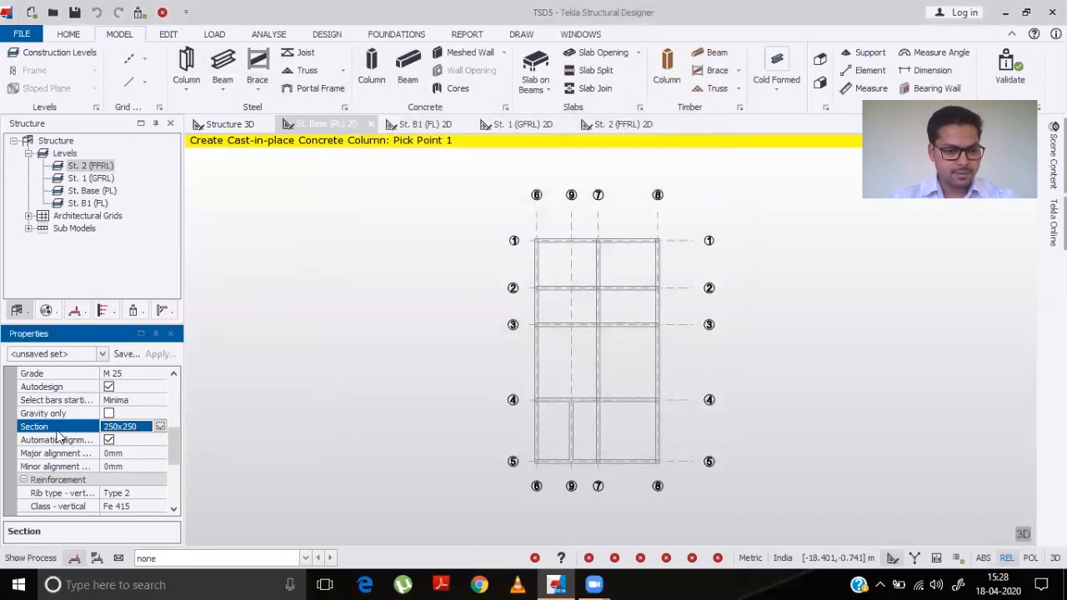
- Turn off automatic alignment and set the vertical and link reinforcement classes to Fe 500
{"action": "left_click", "coordinate": [108, 439]}
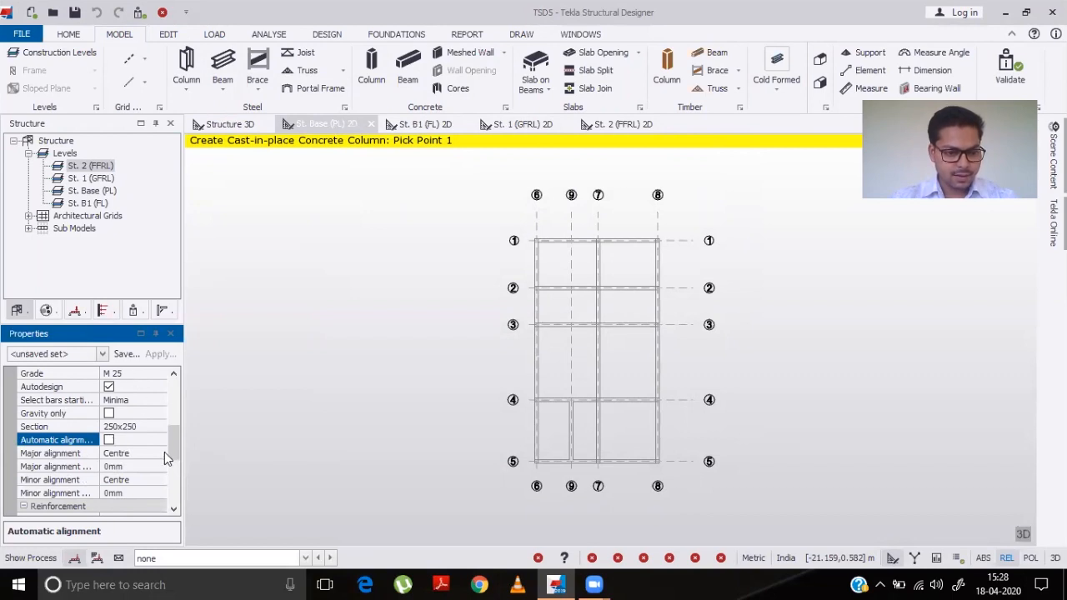
{"action": "left_click_drag", "start_coordinate": [170, 444], "coordinate": [175, 466]}
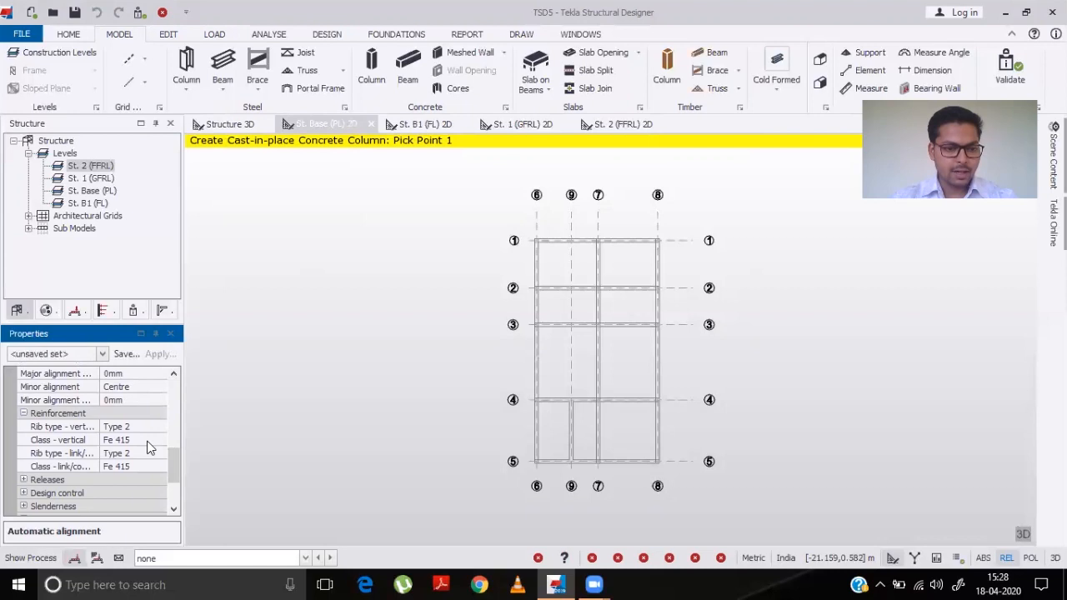
{"action": "double_click", "coordinate": [148, 442]}
{"action": "double_click", "coordinate": [151, 470]}
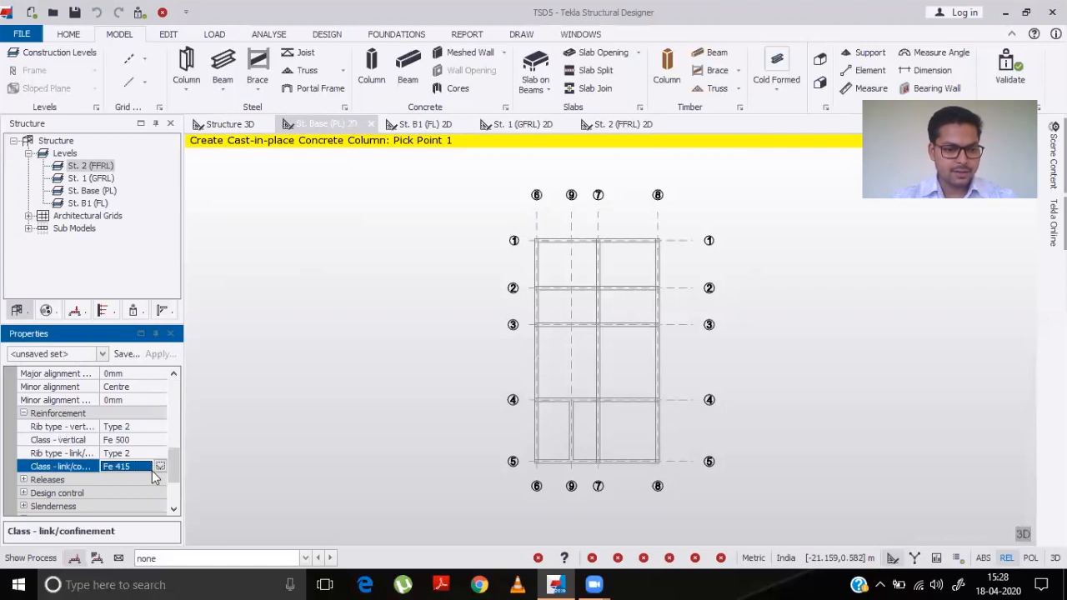
{"action": "left_click", "coordinate": [160, 468]}
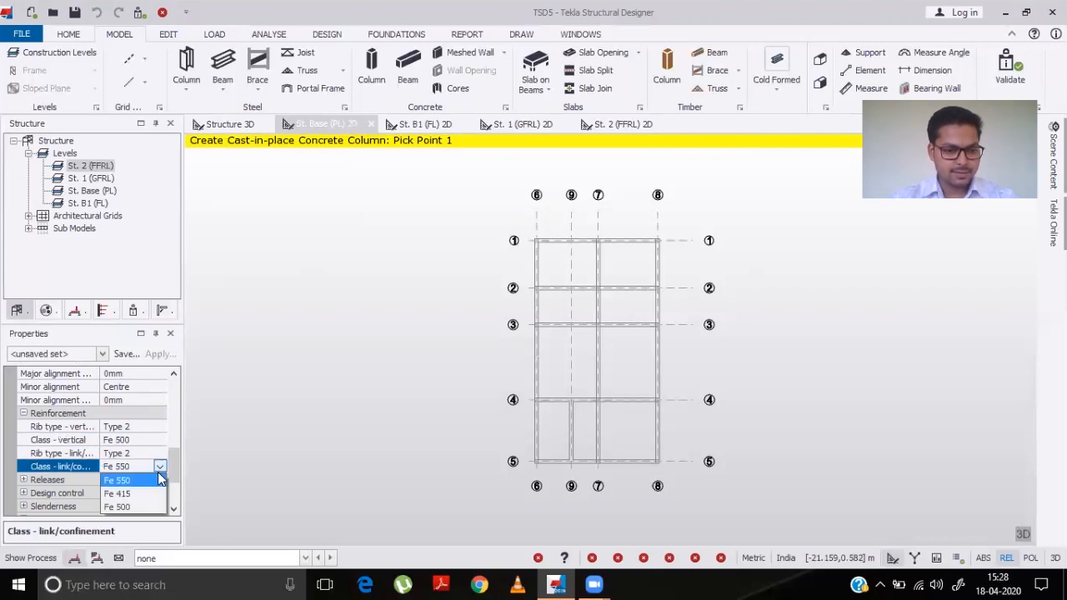
{"action": "left_click", "coordinate": [126, 508]}
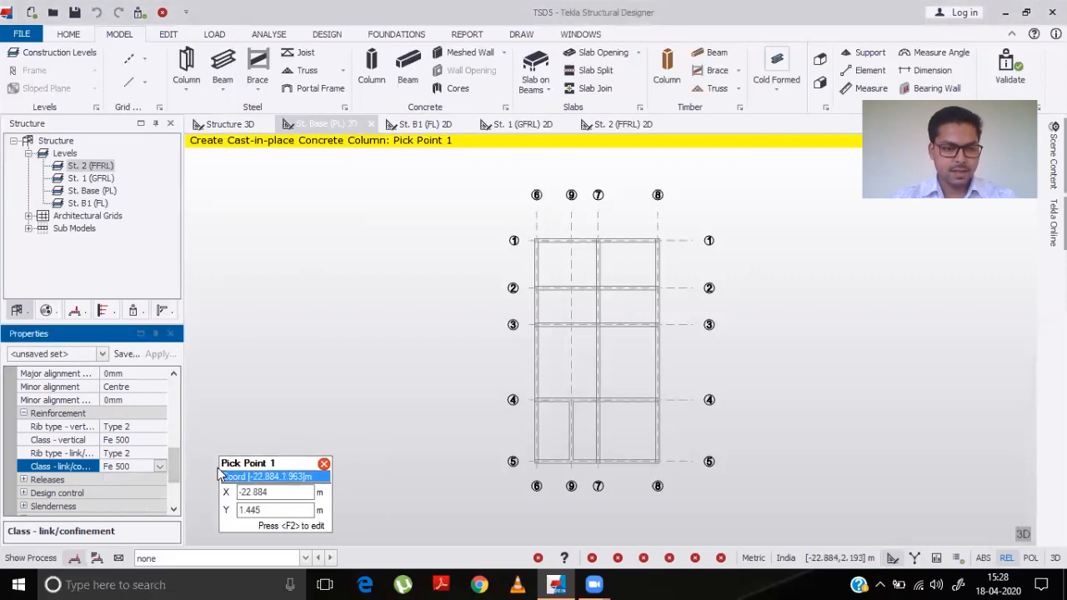
{"action": "left_click_drag", "start_coordinate": [178, 455], "coordinate": [179, 492]}
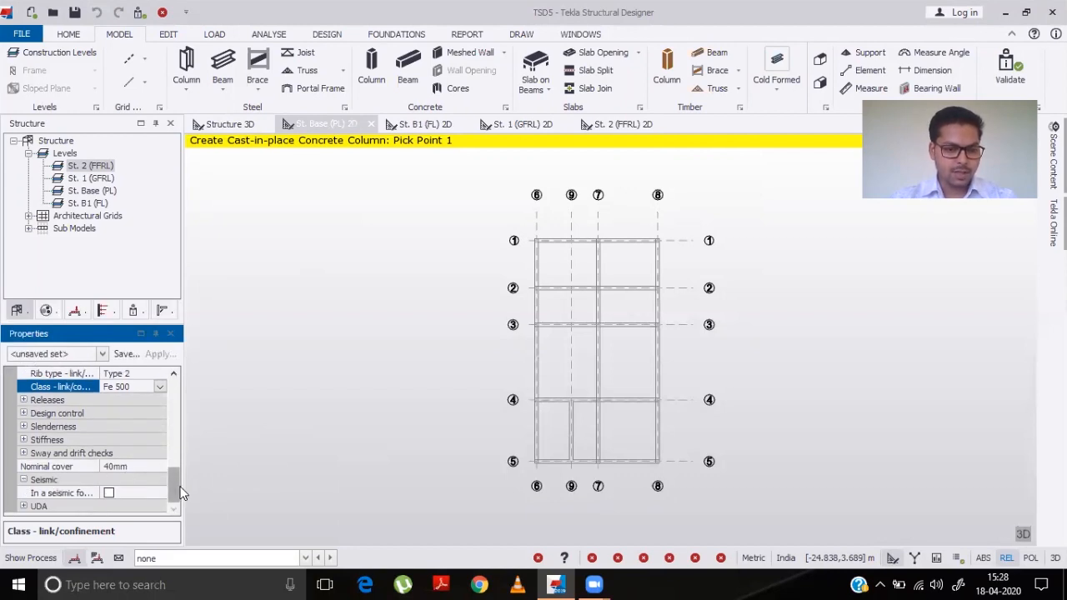
- Place concrete columns at the grid intersections along rows 1 and 2 on the Base level plan
{"action": "left_click_drag", "start_coordinate": [177, 488], "coordinate": [175, 383]}
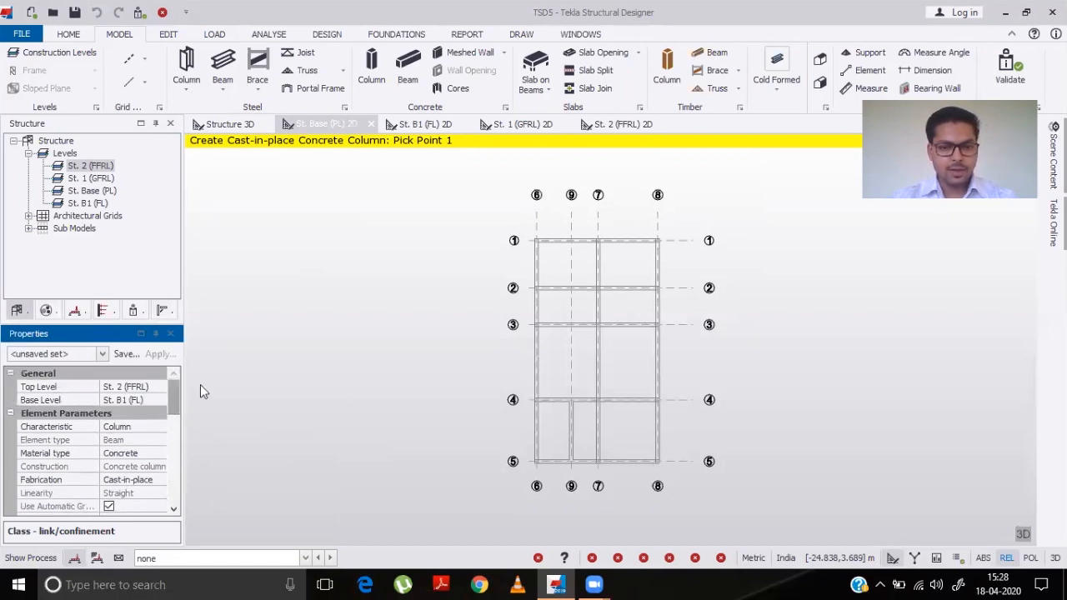
{"action": "left_click", "coordinate": [534, 245]}
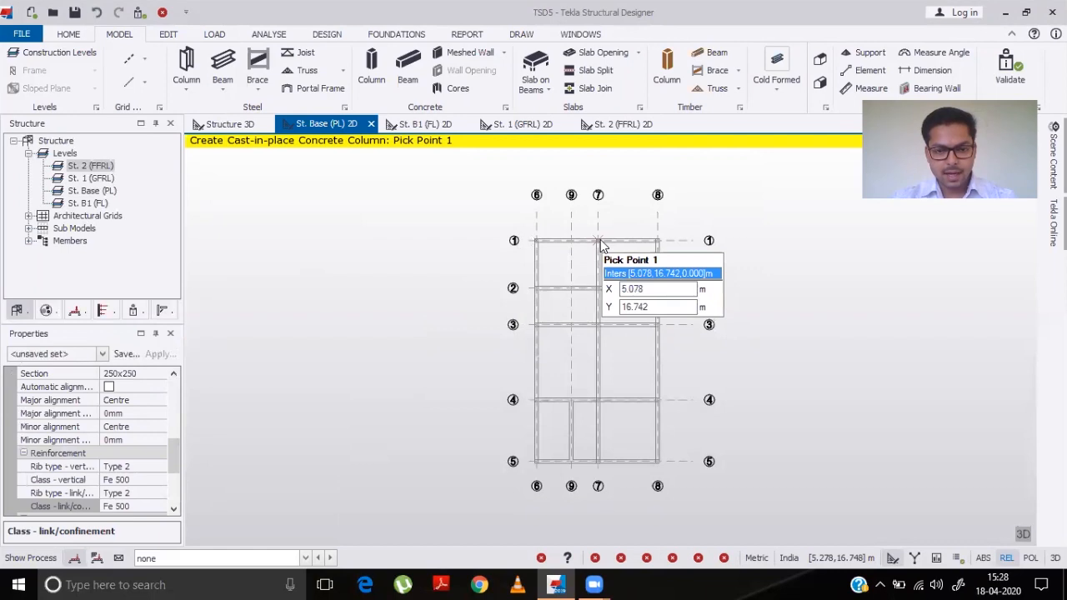
{"action": "scroll", "coordinate": [600, 241], "scroll_direction": "up", "scroll_amount": 4}
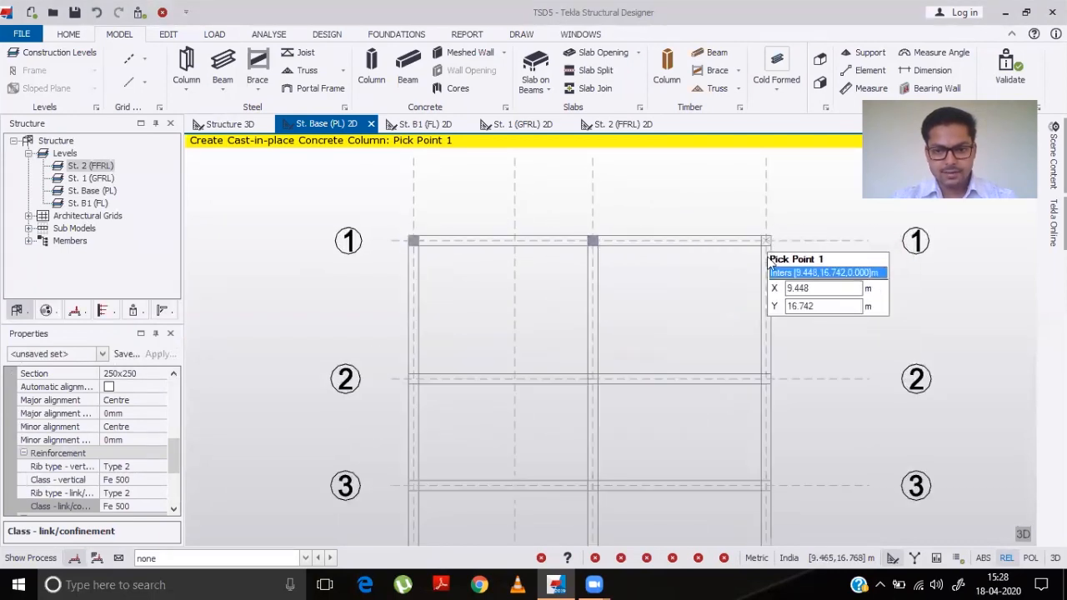
{"action": "left_click", "coordinate": [767, 246]}
{"action": "left_click", "coordinate": [764, 380]}
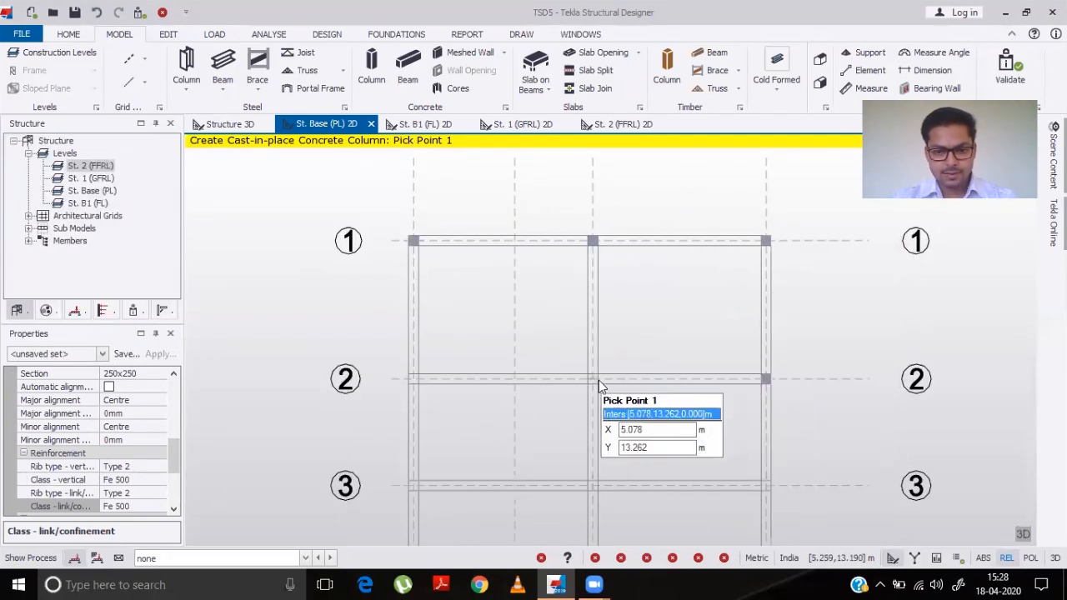
{"action": "left_click", "coordinate": [598, 380]}
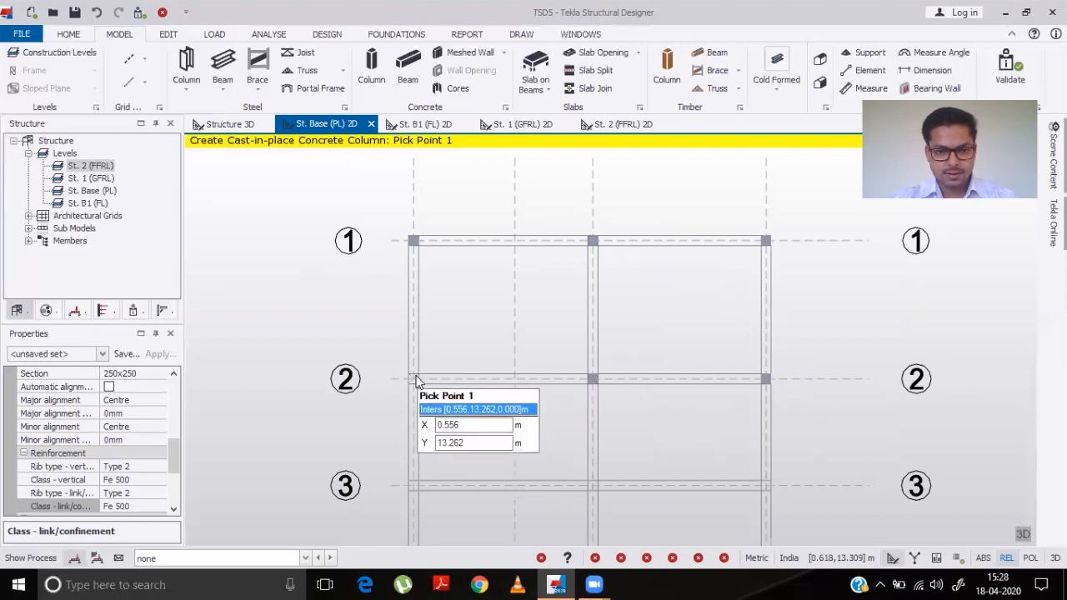
- Place columns at the intersections of grid row 3 with grids 6, 7 and 8
{"action": "scroll", "coordinate": [417, 381], "scroll_direction": "down", "scroll_amount": 2}
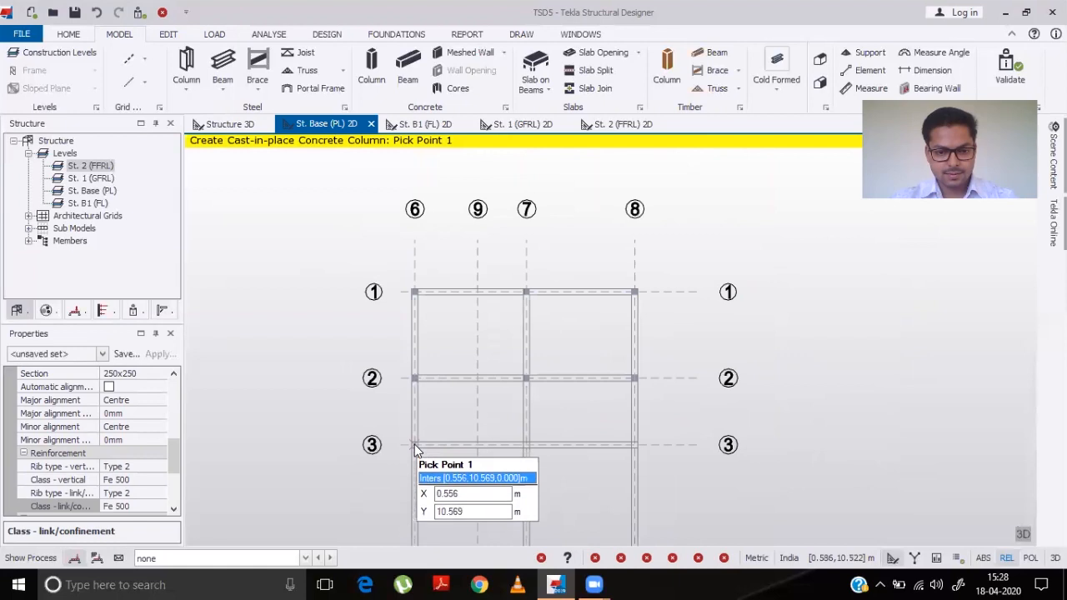
{"action": "left_click", "coordinate": [414, 444]}
{"action": "left_click", "coordinate": [524, 446]}
{"action": "left_click", "coordinate": [633, 447]}
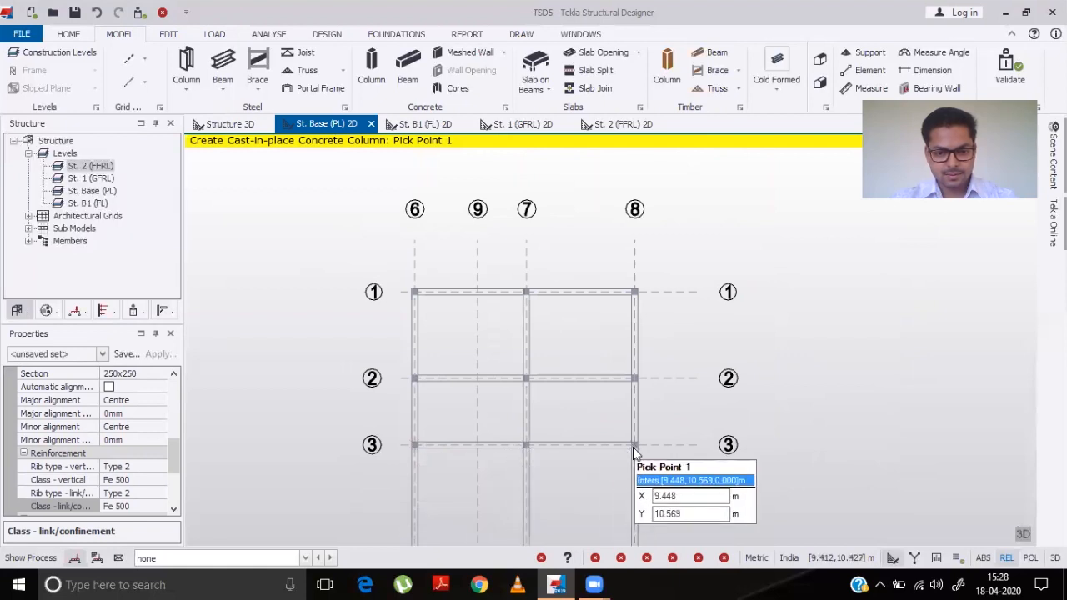
- Compare the Base and B1 level plans and undo the last placed column
{"action": "scroll", "coordinate": [634, 446], "scroll_direction": "down", "scroll_amount": 4}
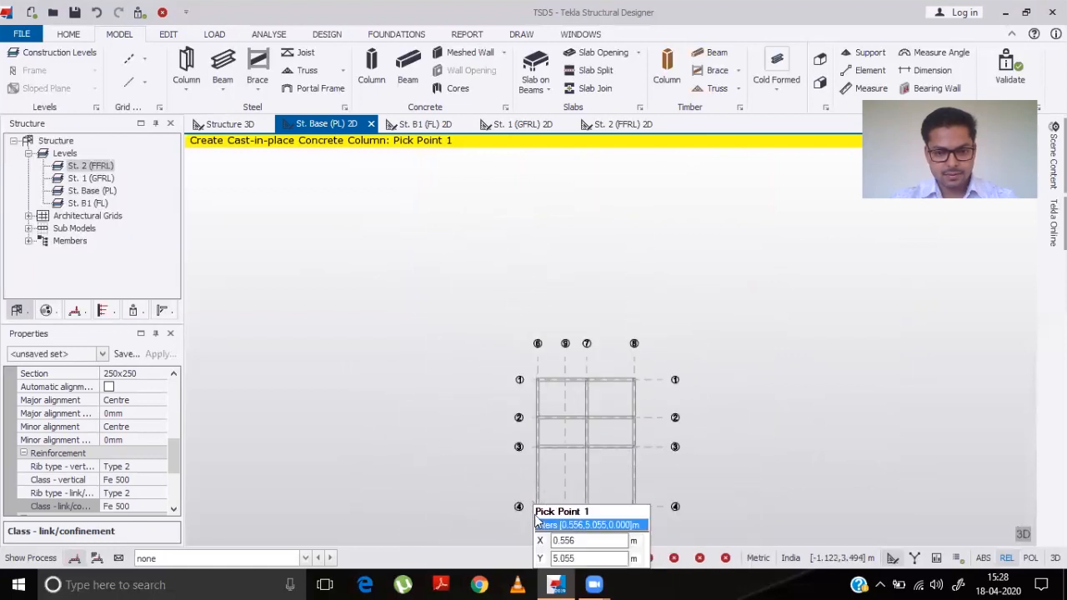
{"action": "left_click", "coordinate": [423, 125]}
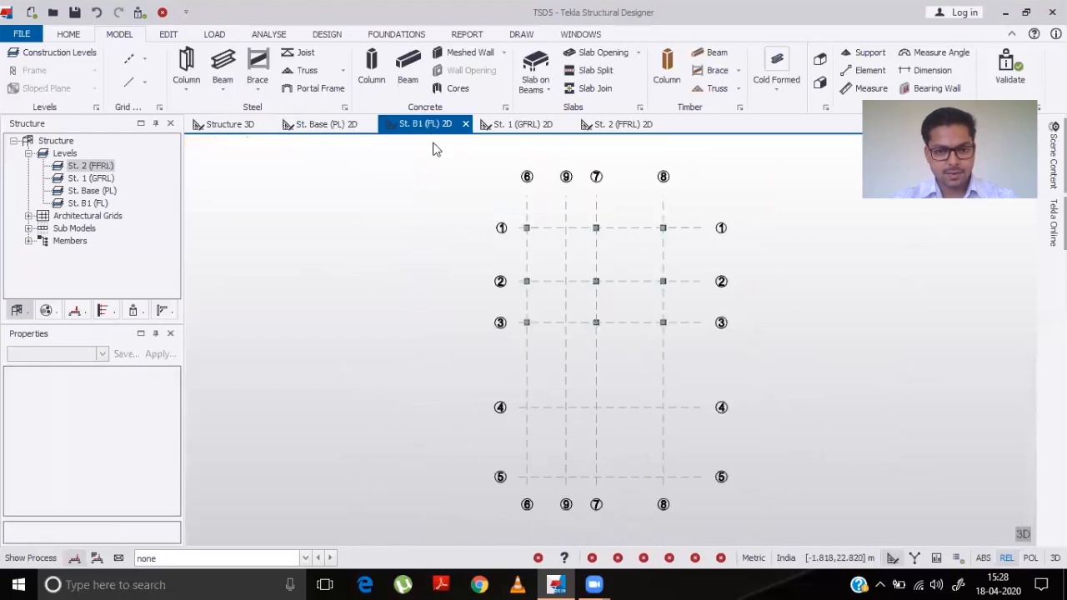
{"action": "left_click", "coordinate": [321, 125]}
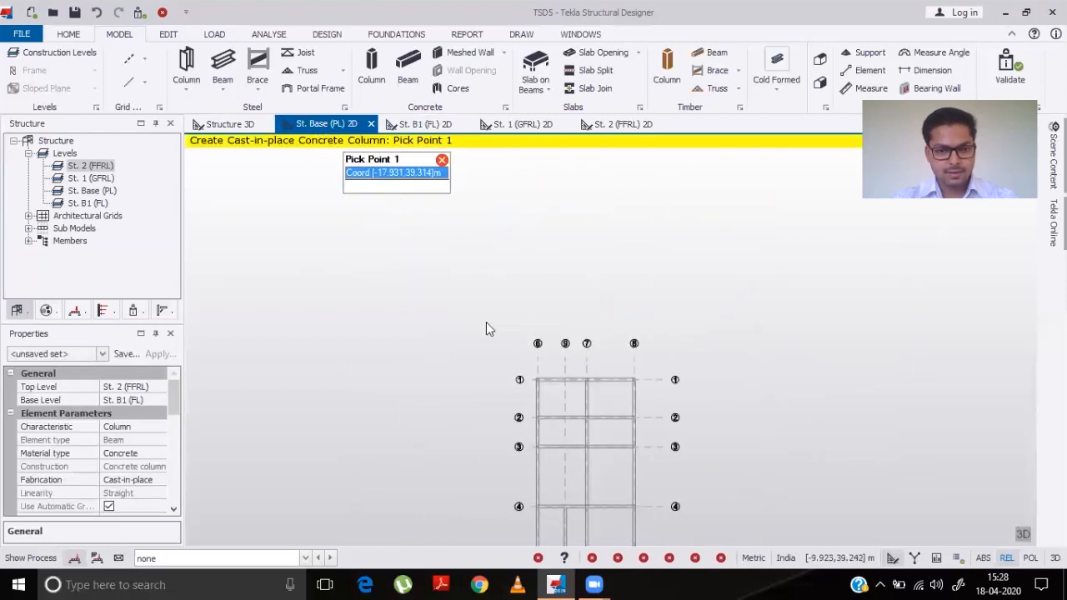
{"action": "scroll", "coordinate": [536, 512], "scroll_direction": "up", "scroll_amount": 3}
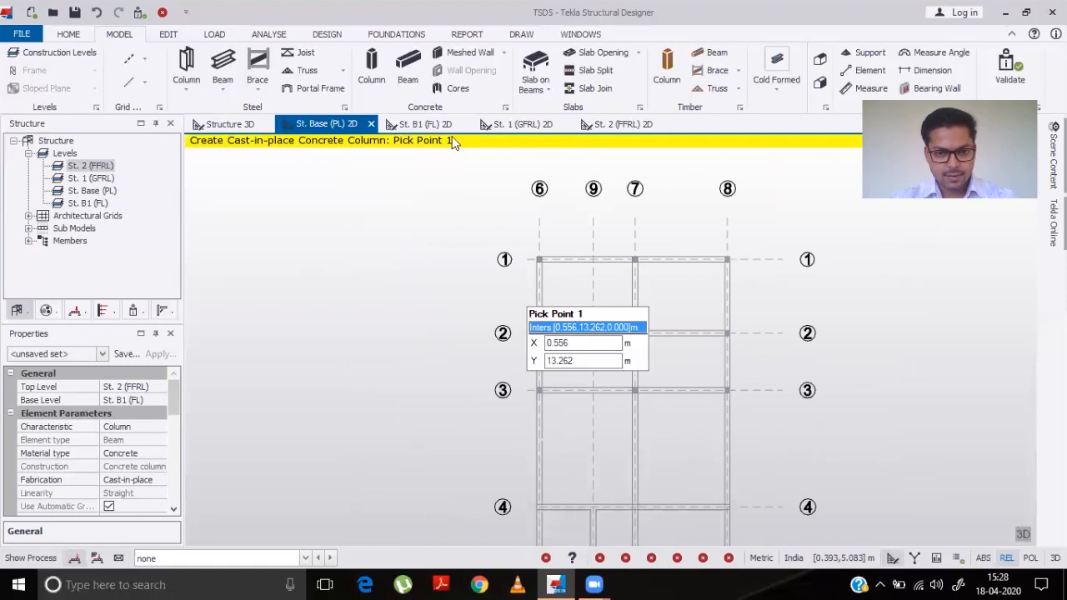
{"action": "left_click", "coordinate": [424, 125]}
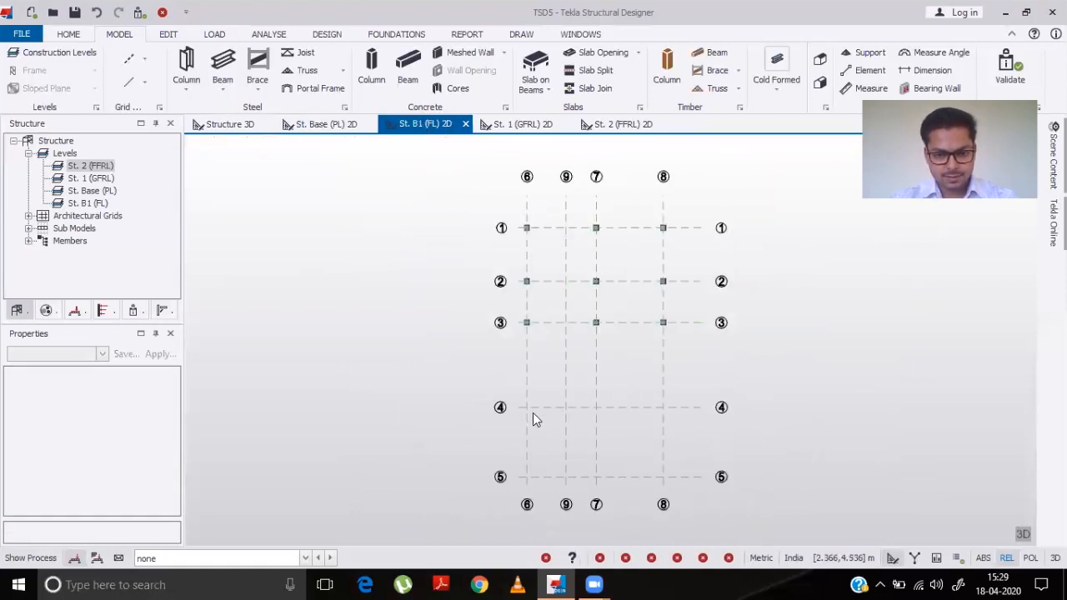
{"action": "left_click", "coordinate": [527, 412]}
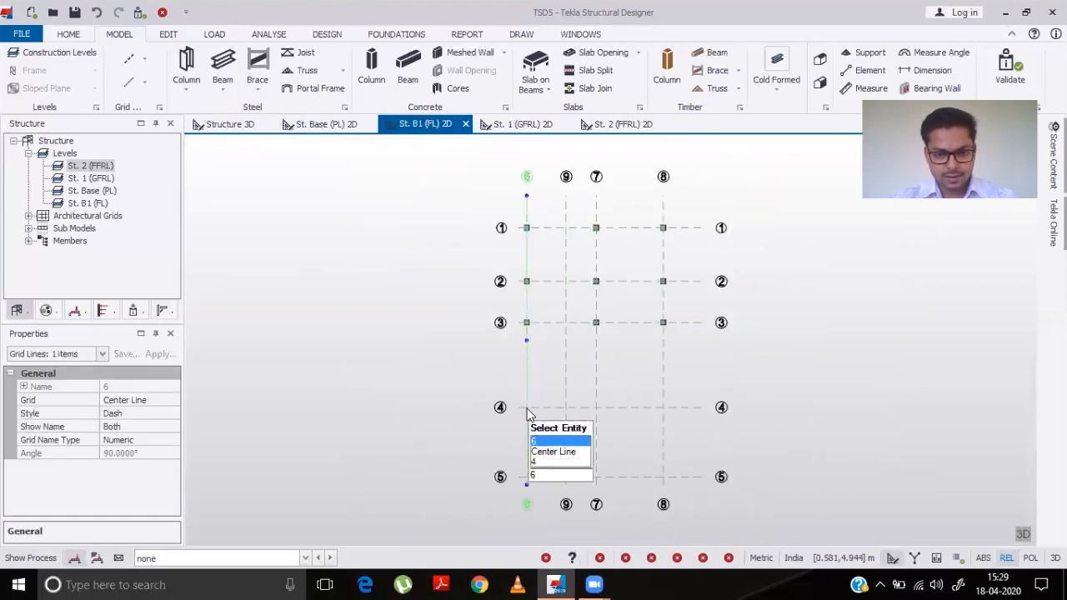
{"action": "key", "text": "ctrl+z"}
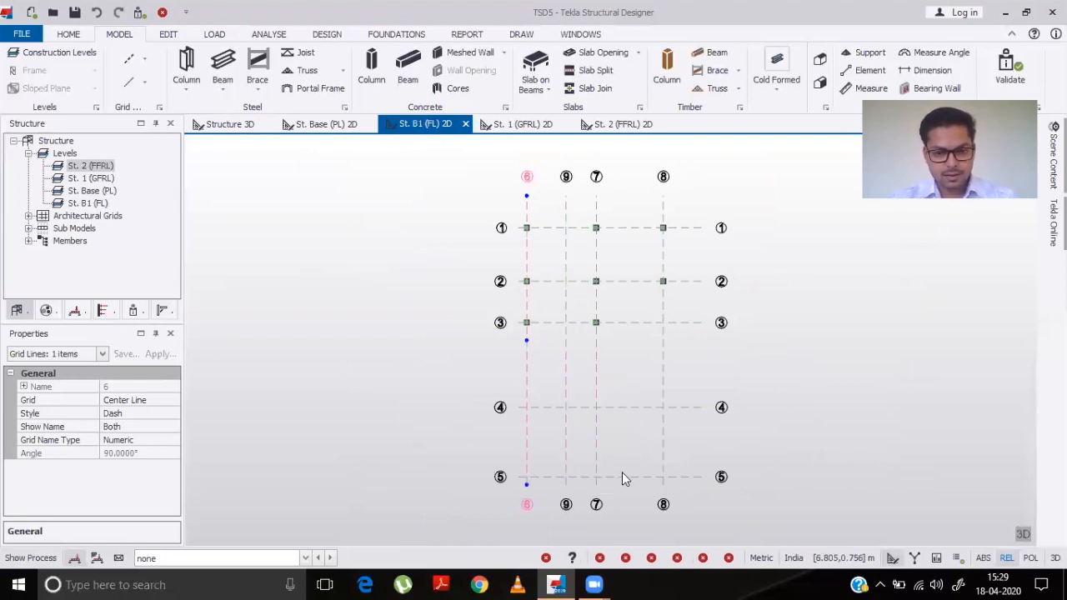
- Place columns at the remaining grid intersections on rows 3, 4 and 5 of the Base level plan
{"action": "left_click", "coordinate": [327, 123]}
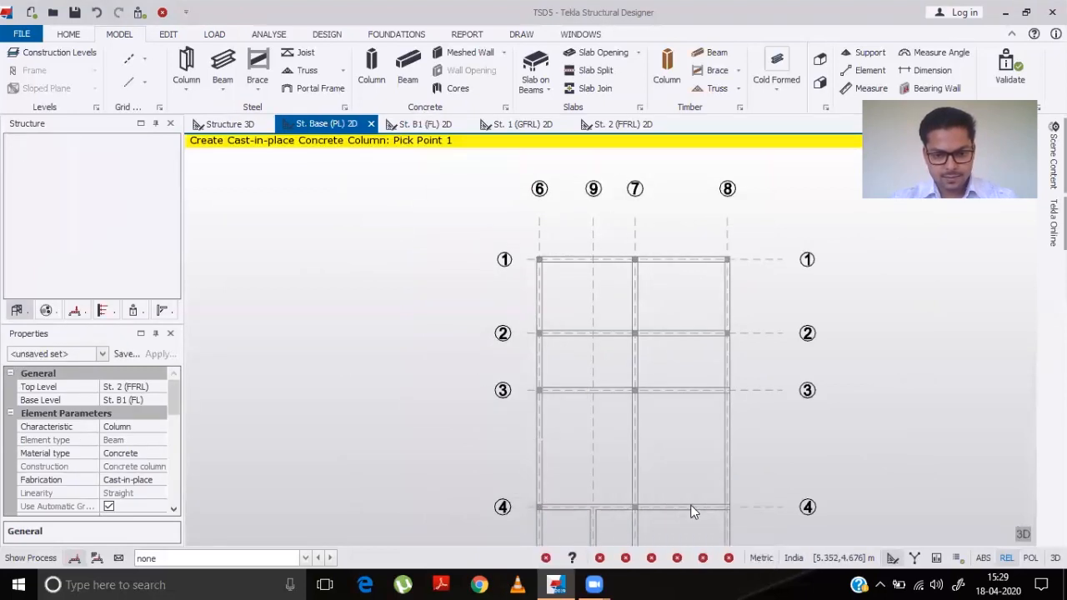
{"action": "scroll", "coordinate": [718, 494], "scroll_direction": "down", "scroll_amount": 3}
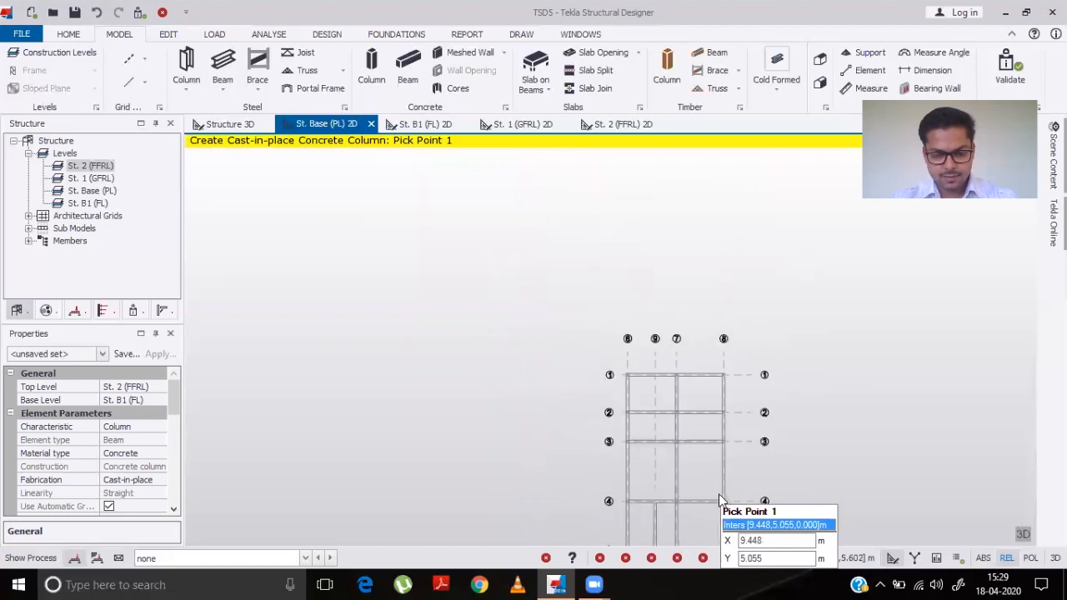
{"action": "middle_click_drag", "start_coordinate": [718, 493], "coordinate": [601, 273]}
{"action": "scroll", "coordinate": [602, 271], "scroll_direction": "down", "scroll_amount": 1}
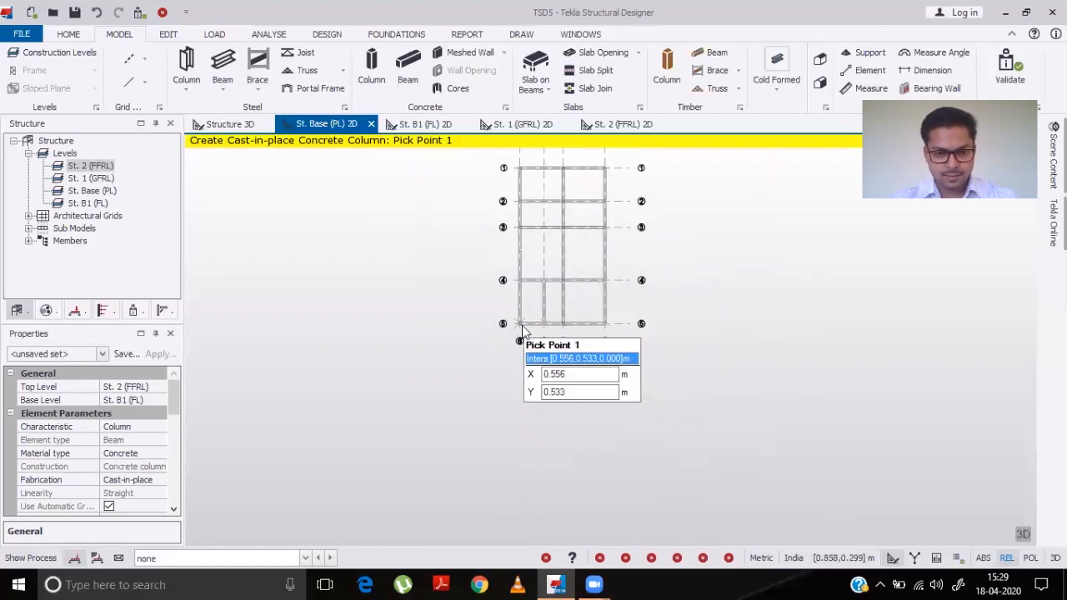
{"action": "scroll", "coordinate": [521, 329], "scroll_direction": "up", "scroll_amount": 3}
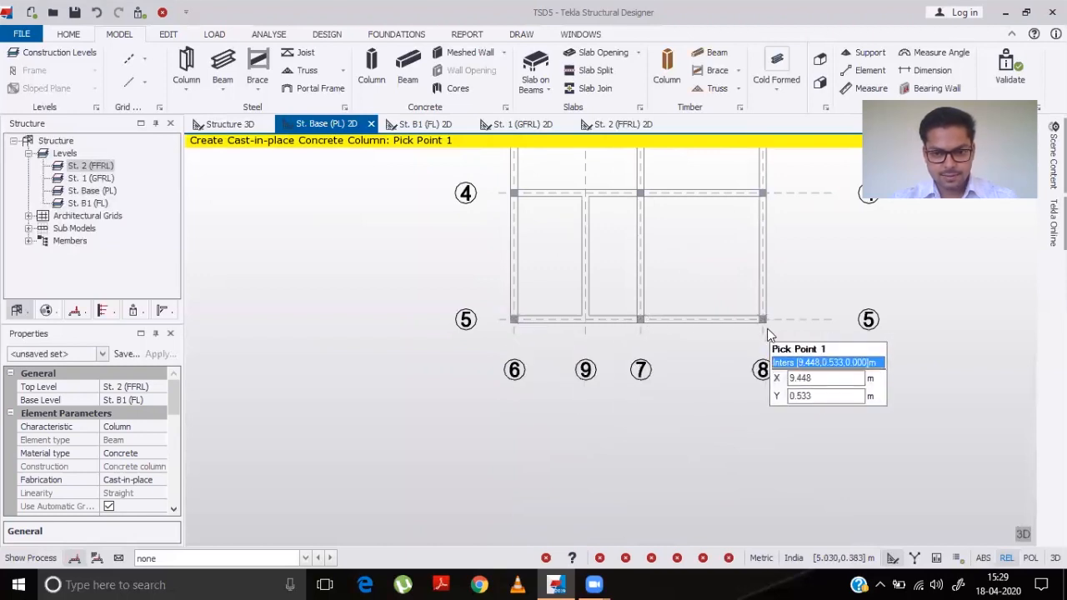
{"action": "scroll", "coordinate": [767, 332], "scroll_direction": "down", "scroll_amount": 3}
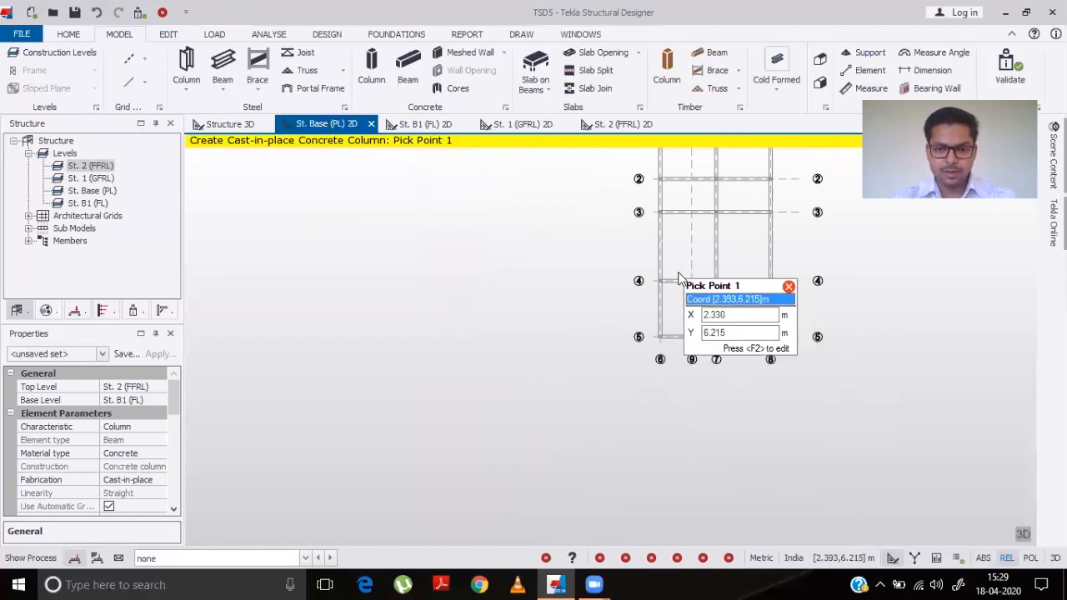
{"action": "middle_click_drag", "start_coordinate": [720, 254], "coordinate": [676, 388]}
{"action": "scroll", "coordinate": [676, 389], "scroll_direction": "down", "scroll_amount": 1}
{"action": "scroll", "coordinate": [668, 350], "scroll_direction": "up", "scroll_amount": 3}
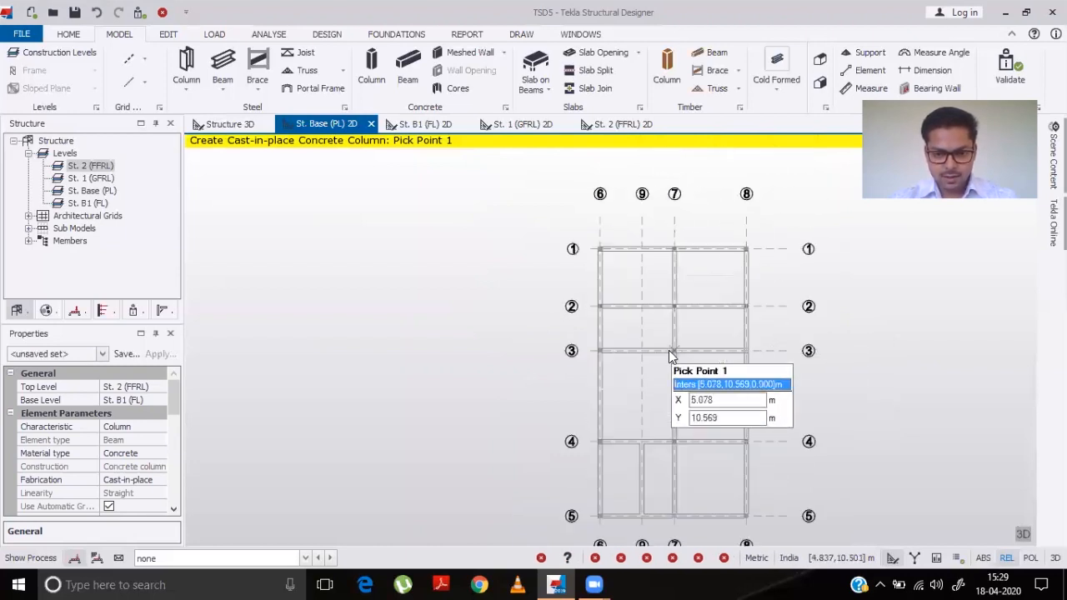
{"action": "scroll", "coordinate": [669, 350], "scroll_direction": "up", "scroll_amount": 3}
{"action": "scroll", "coordinate": [663, 348], "scroll_direction": "down", "scroll_amount": 1}
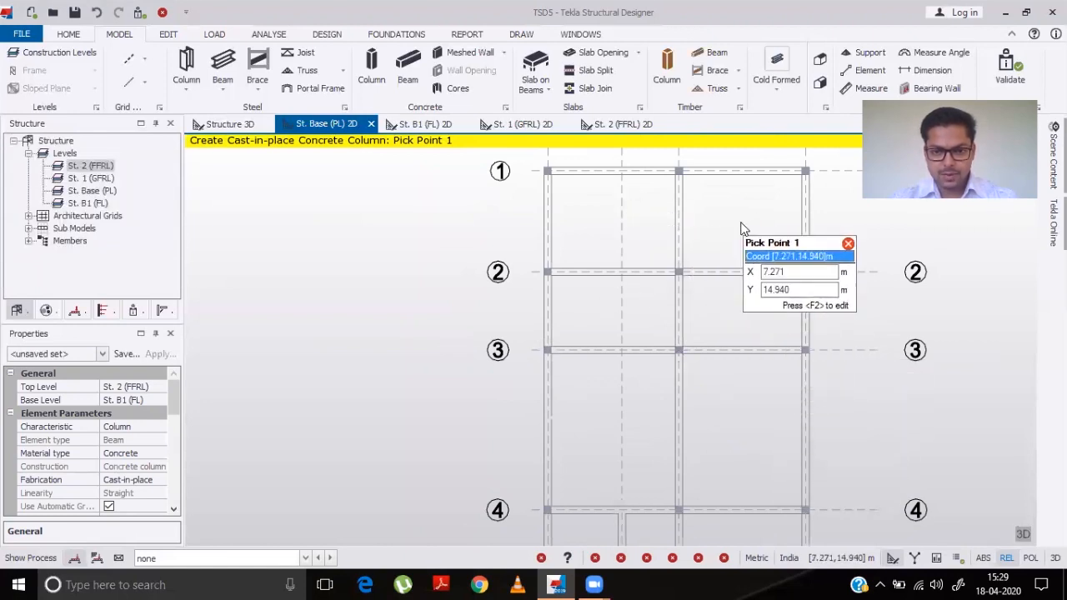
{"action": "scroll", "coordinate": [796, 380], "scroll_direction": "down", "scroll_amount": 2}
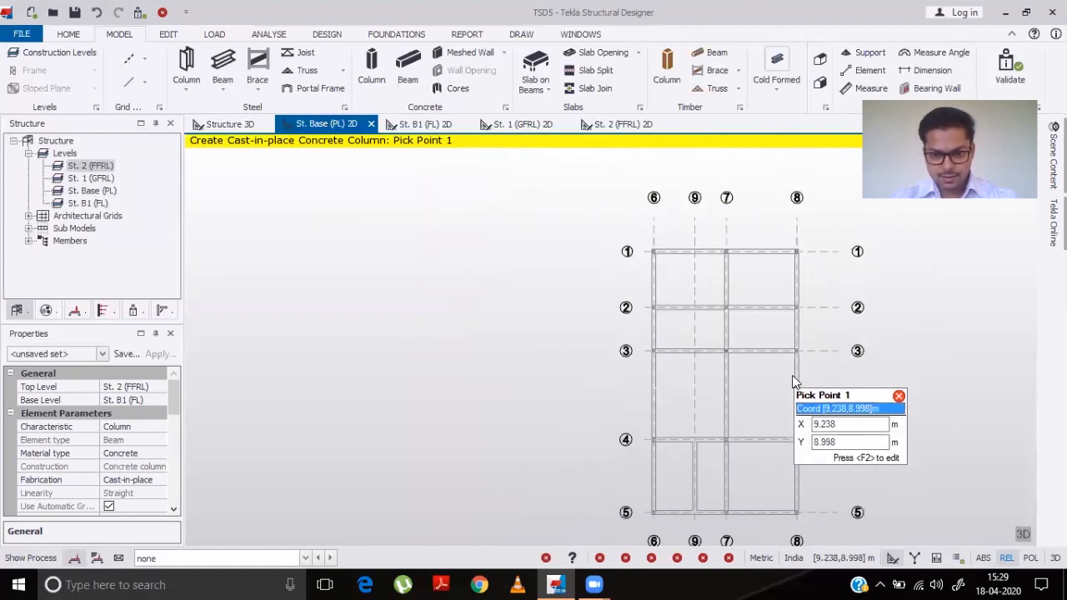
{"action": "middle_click_drag", "start_coordinate": [675, 460], "coordinate": [579, 367]}
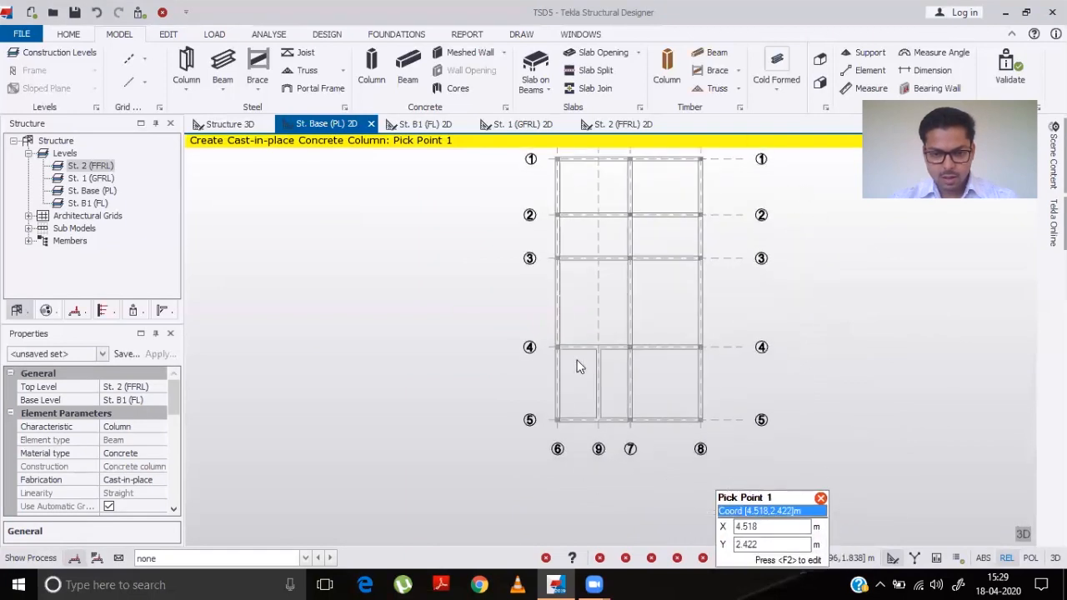
{"action": "scroll", "coordinate": [594, 322], "scroll_direction": "up", "scroll_amount": 6}
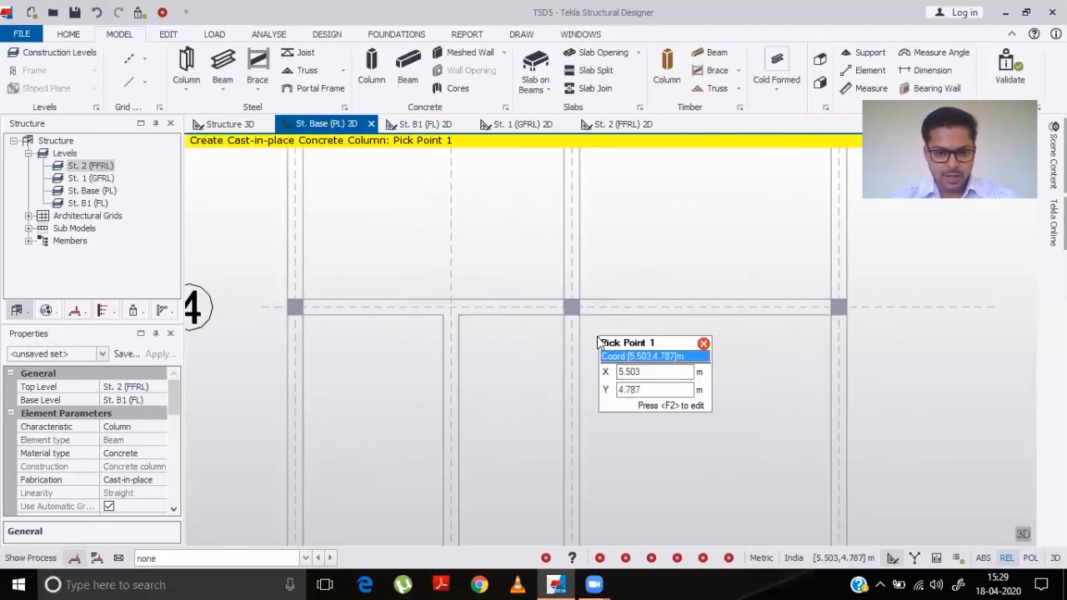
{"action": "scroll", "coordinate": [598, 343], "scroll_direction": "down", "scroll_amount": 3}
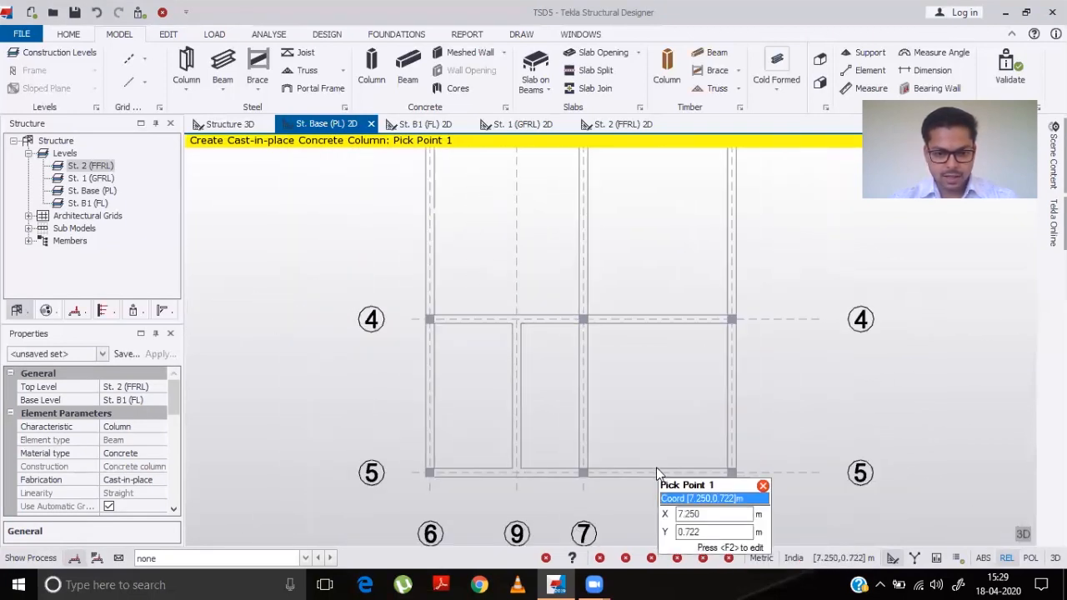
- Check the placed columns in the B1 level plan and the 3D structure view
{"action": "left_click", "coordinate": [421, 124]}
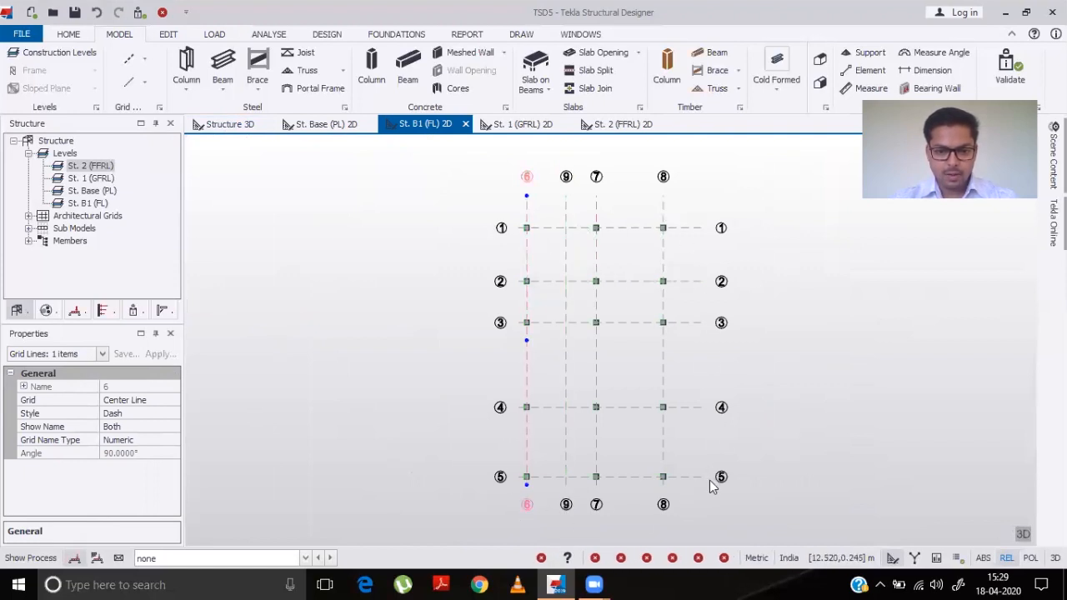
{"action": "left_click", "coordinate": [231, 127]}
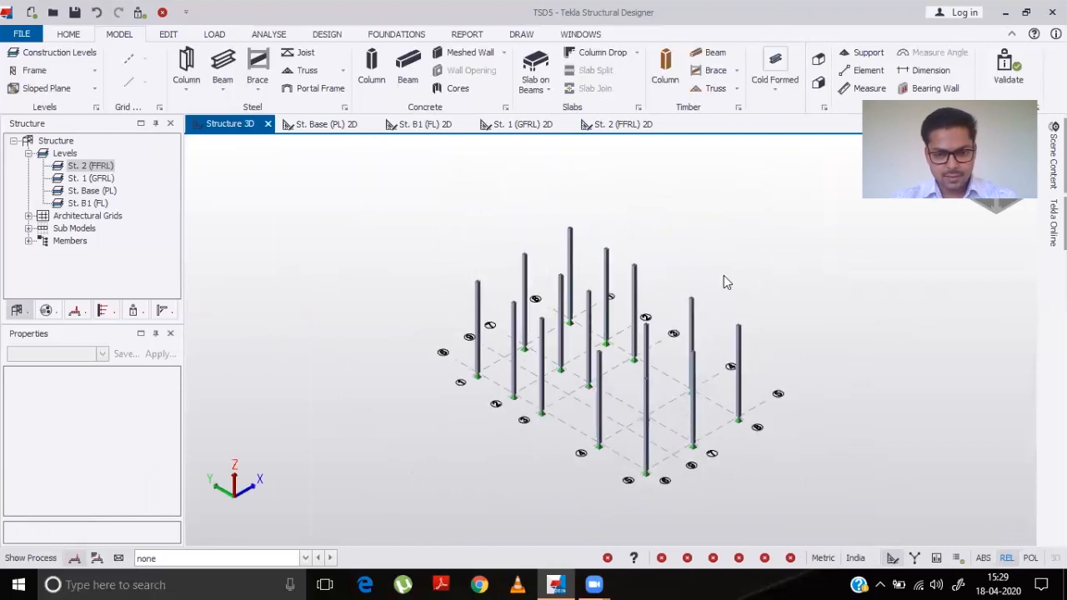
{"action": "right_click", "coordinate": [625, 481]}
{"action": "right_click_drag", "start_coordinate": [625, 481], "coordinate": [586, 466]}
{"action": "left_click", "coordinate": [436, 461]}
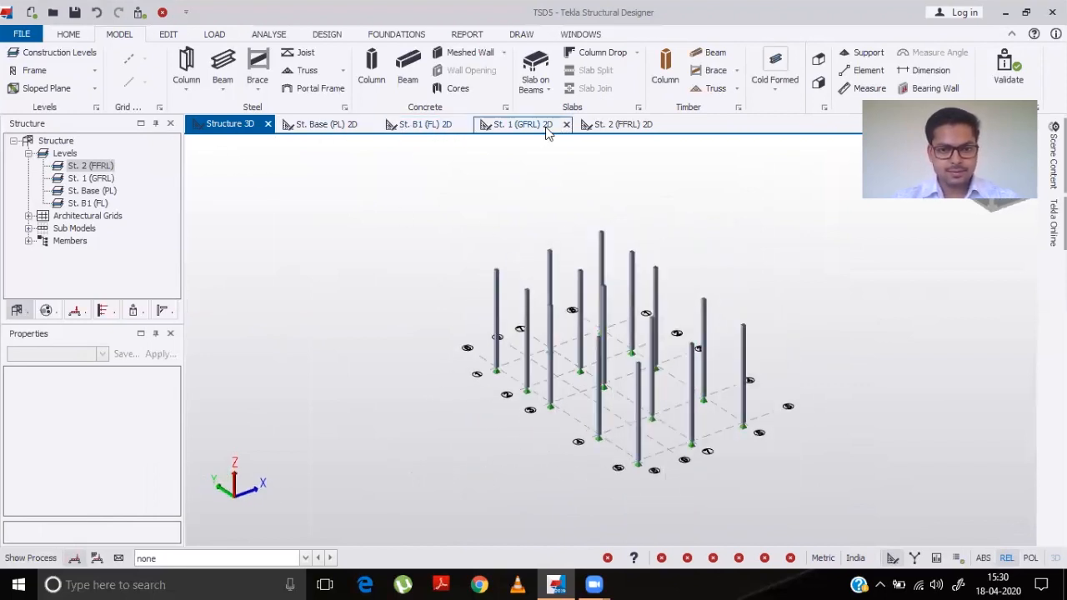
{"action": "left_click", "coordinate": [314, 125]}
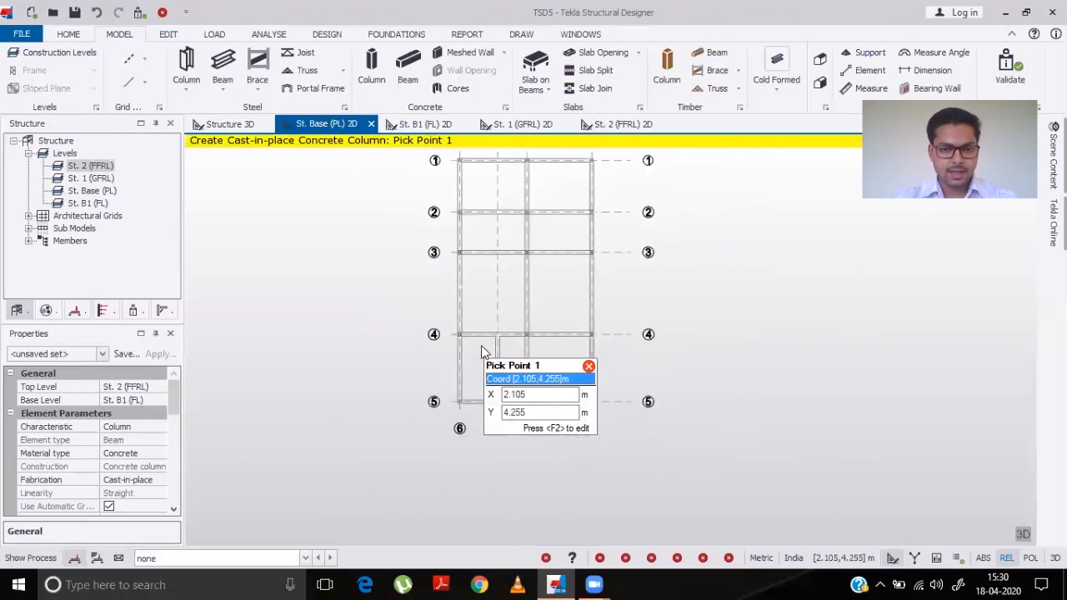
{"action": "scroll", "coordinate": [481, 345], "scroll_direction": "down", "scroll_amount": 1}
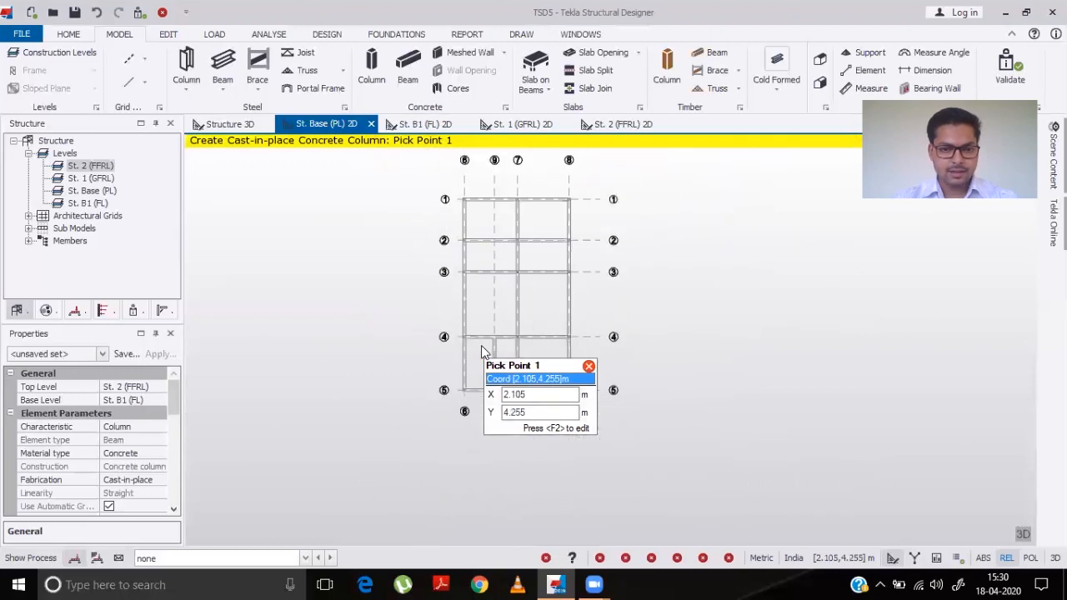
- Start placing a cast-in-place concrete beam and set its grade to M 25
{"action": "left_click", "coordinate": [402, 84]}
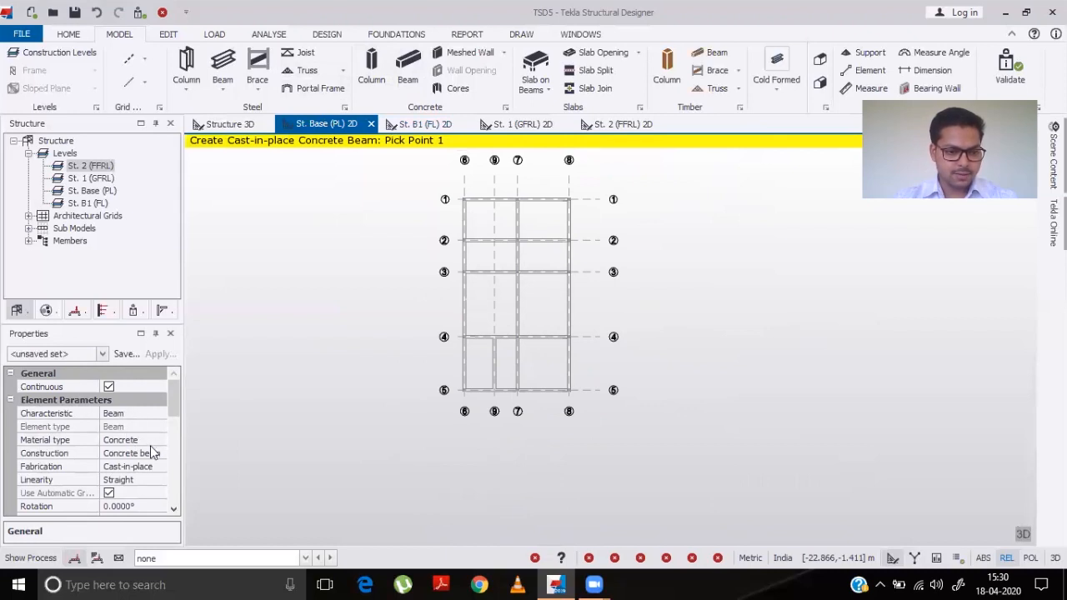
{"action": "left_click", "coordinate": [174, 511]}
{"action": "left_click", "coordinate": [173, 511]}
{"action": "left_click", "coordinate": [174, 511]}
{"action": "left_click", "coordinate": [174, 511]}
{"action": "left_click", "coordinate": [173, 511]}
{"action": "left_click", "coordinate": [174, 511]}
{"action": "left_click", "coordinate": [174, 511]}
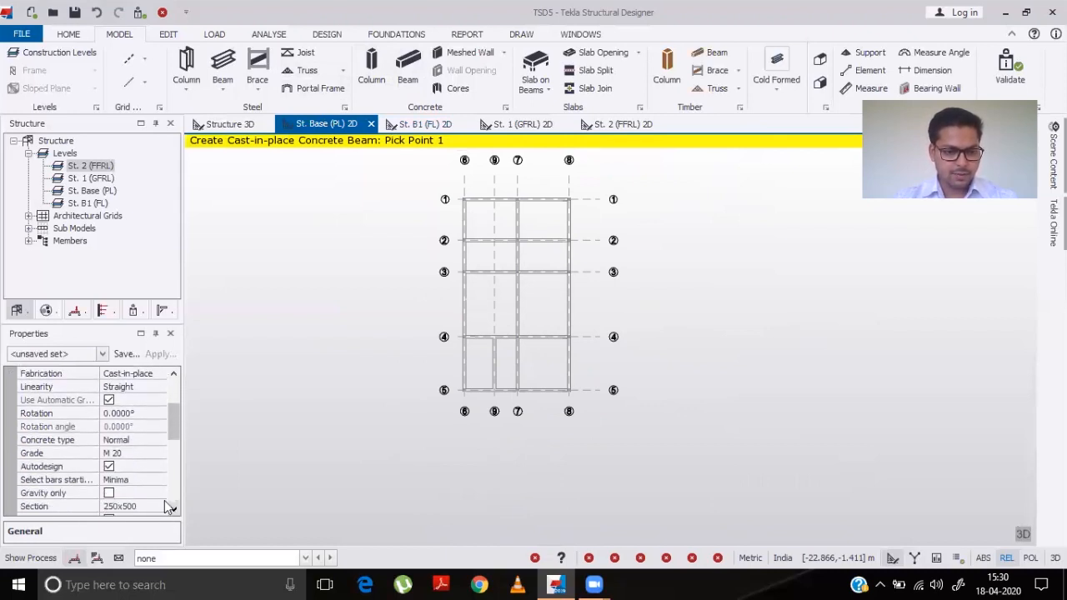
{"action": "left_click", "coordinate": [131, 455]}
{"action": "left_click", "coordinate": [160, 454]}
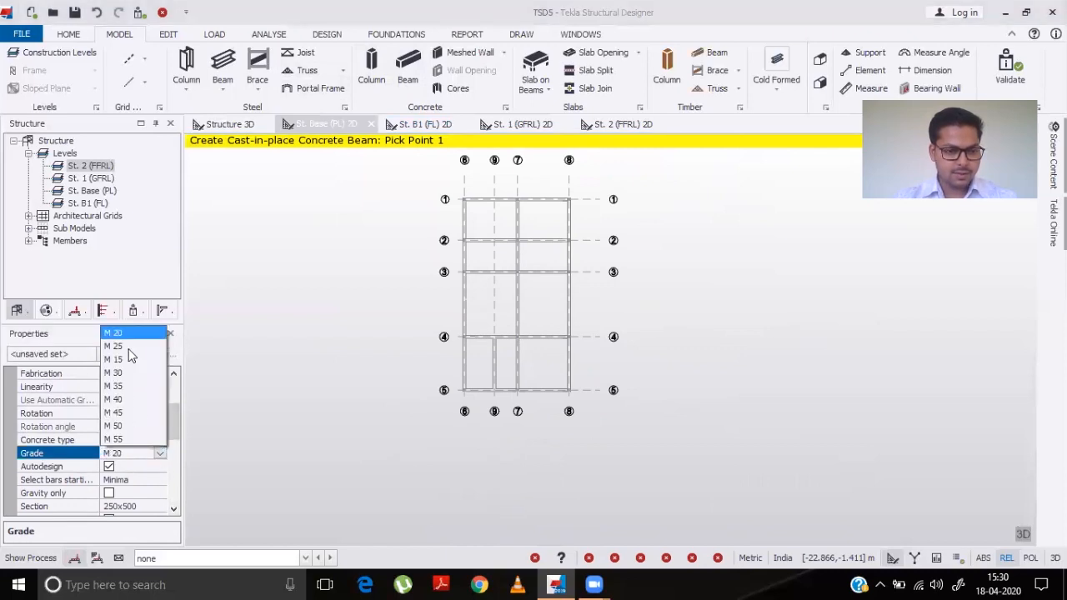
{"action": "left_click", "coordinate": [117, 346]}
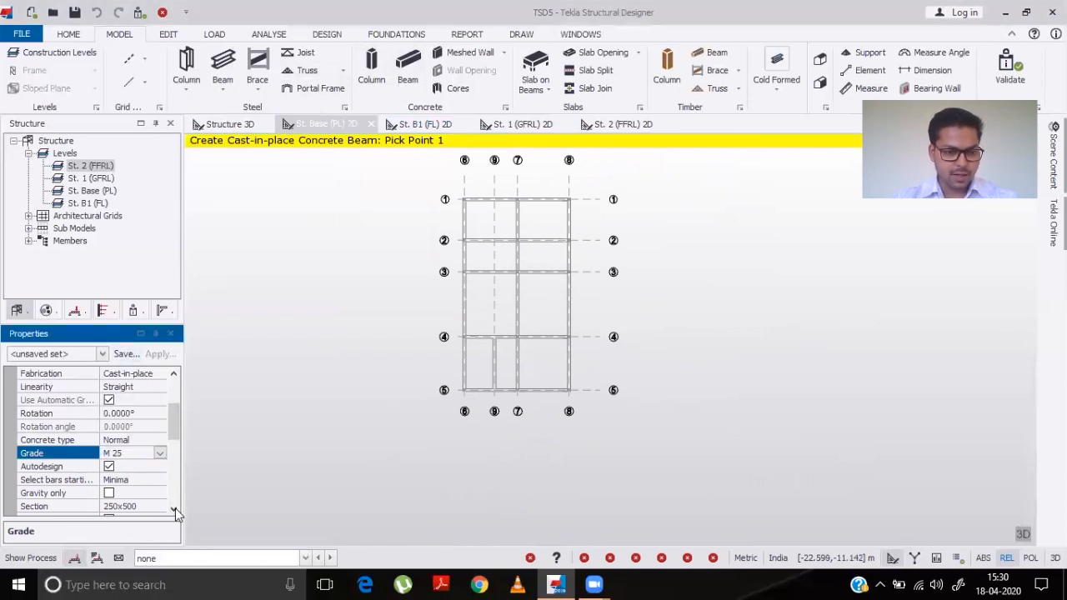
- Set the beam section to 250 mm breadth and 300 mm depth
{"action": "left_click", "coordinate": [173, 511]}
{"action": "left_click", "coordinate": [174, 511]}
{"action": "left_click", "coordinate": [121, 441]}
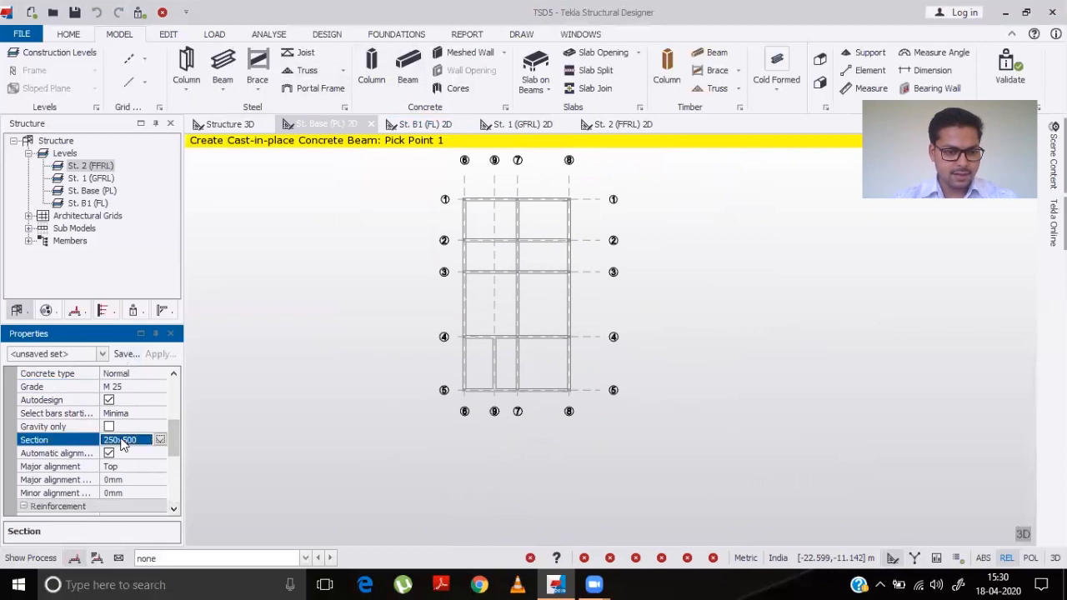
{"action": "left_click", "coordinate": [160, 439]}
{"action": "left_click", "coordinate": [507, 210]}
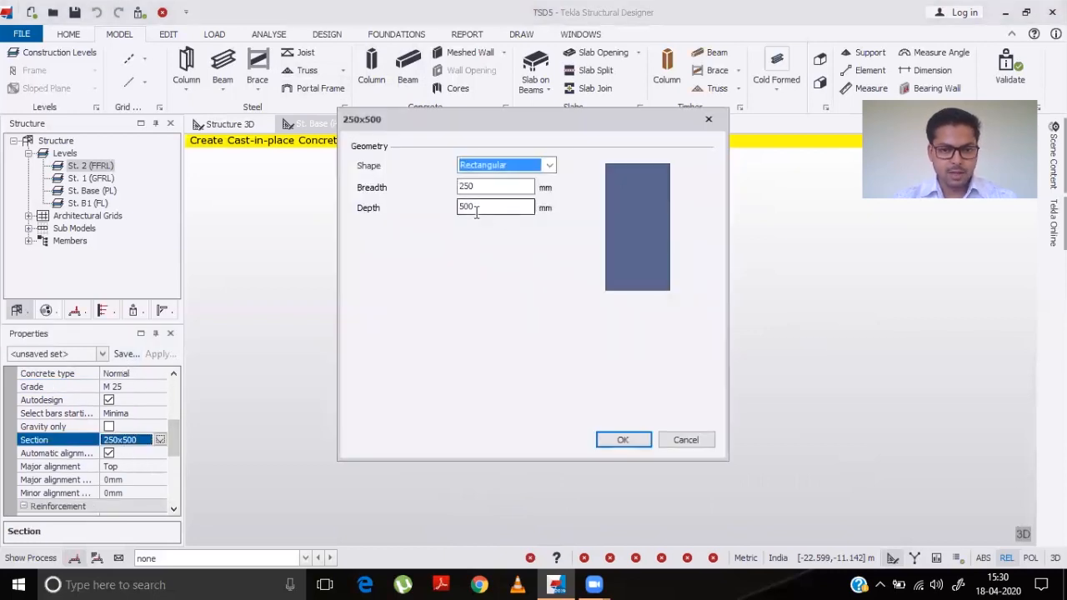
{"action": "type", "text": "300"}
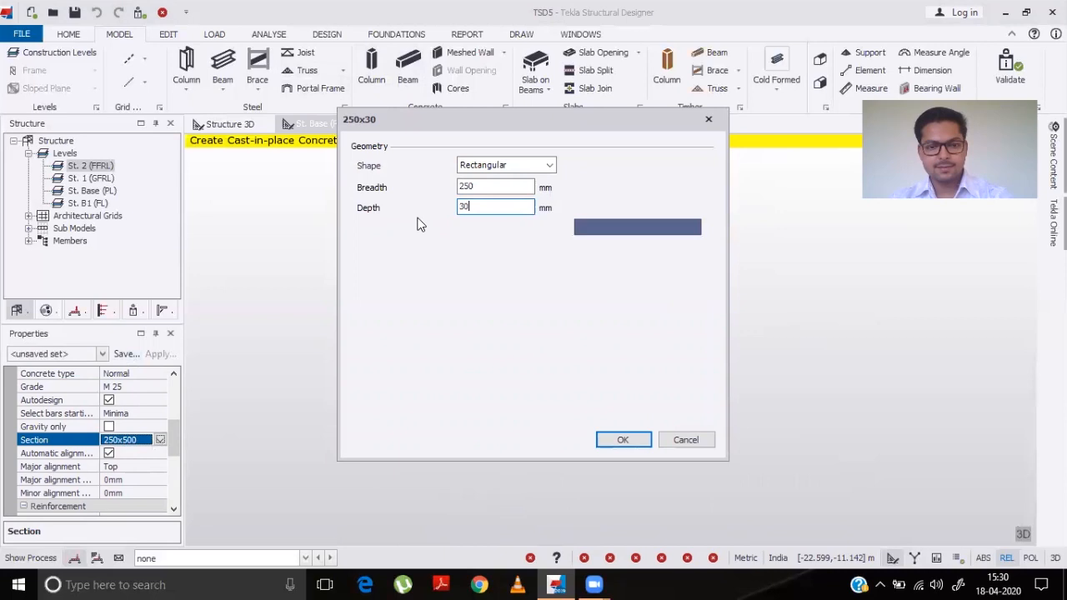
{"action": "left_click", "coordinate": [614, 443]}
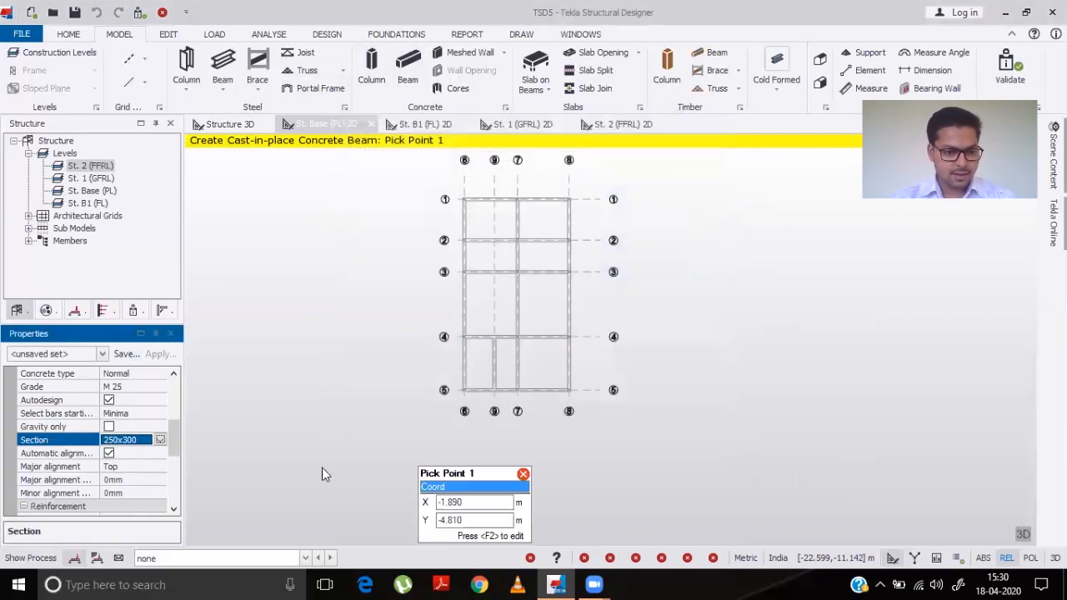
- Set the beam's longitudinal and link reinforcement classes to Fe 500
{"action": "left_click", "coordinate": [174, 511]}
{"action": "left_click", "coordinate": [174, 511]}
{"action": "left_click", "coordinate": [174, 511]}
{"action": "left_click", "coordinate": [175, 511]}
{"action": "left_click", "coordinate": [174, 510]}
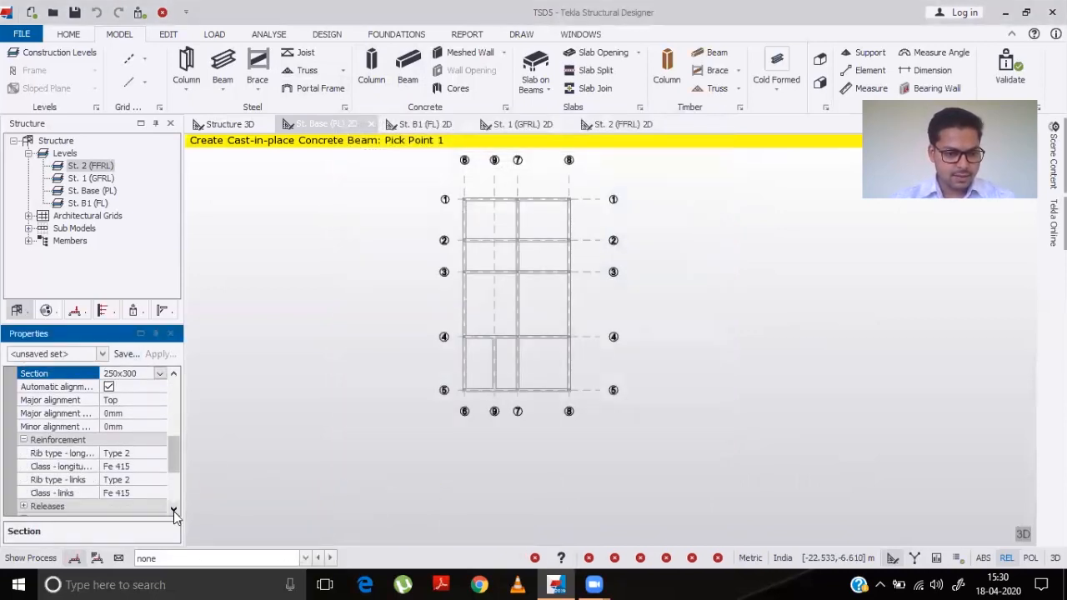
{"action": "left_click", "coordinate": [174, 511]}
{"action": "left_click", "coordinate": [174, 511]}
{"action": "left_click", "coordinate": [147, 442]}
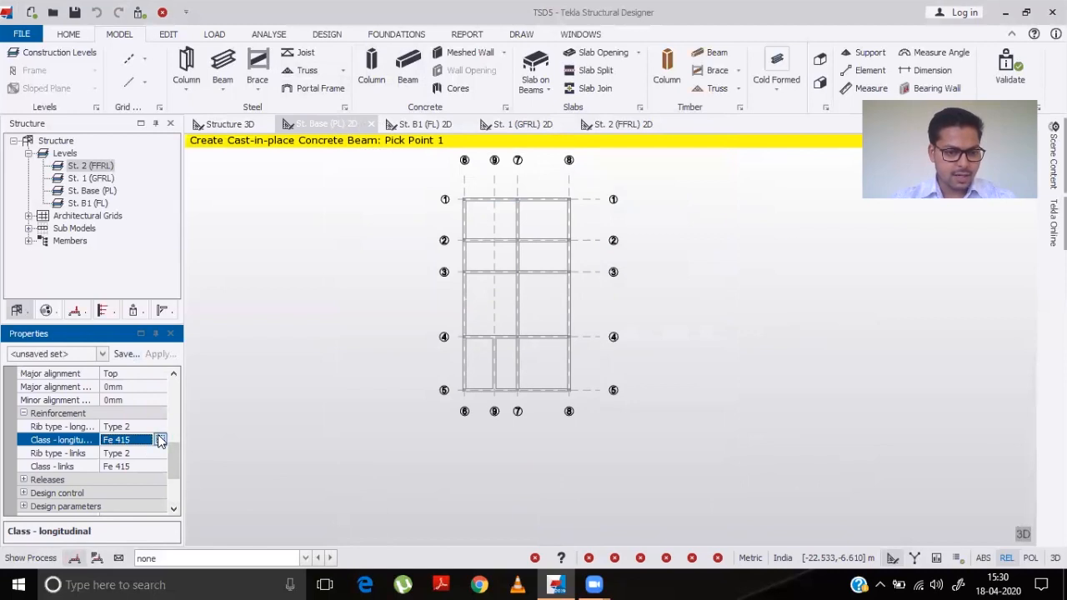
{"action": "left_click", "coordinate": [159, 440]}
{"action": "left_click", "coordinate": [122, 467]}
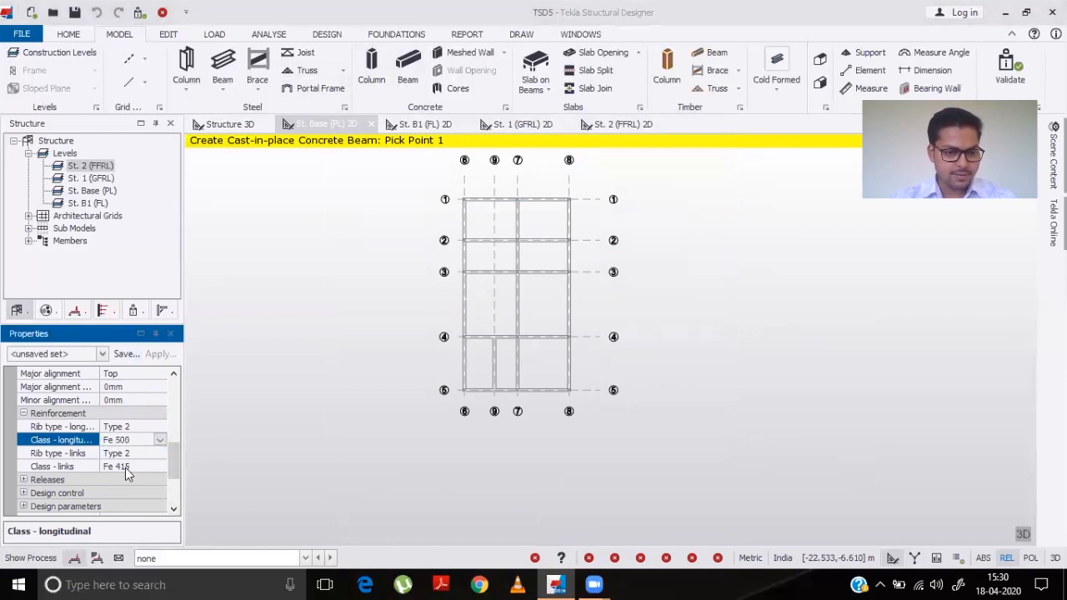
{"action": "left_click", "coordinate": [135, 467]}
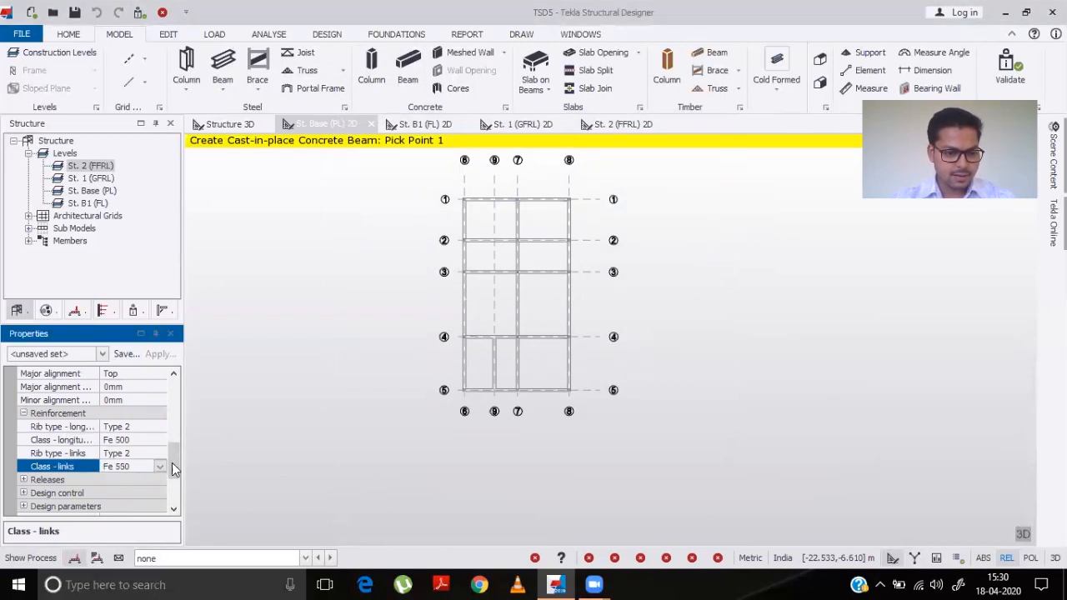
{"action": "left_click", "coordinate": [160, 467]}
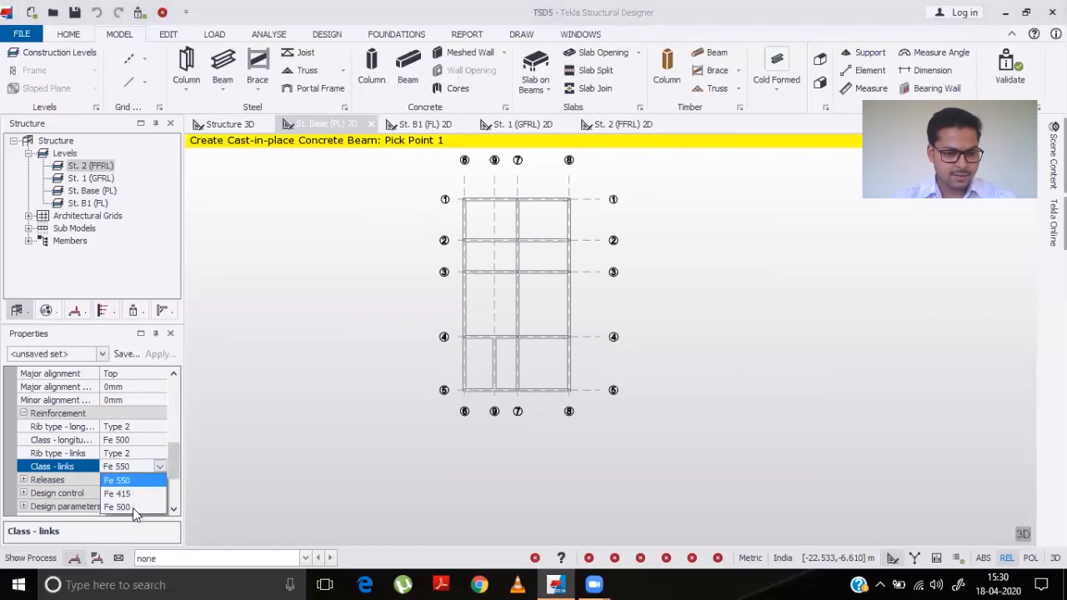
{"action": "left_click", "coordinate": [133, 510]}
- Create concrete beams along all grid lines of the Base level plan by window-selecting the whole grid
{"action": "scroll", "coordinate": [159, 459], "scroll_direction": "up", "scroll_amount": 3}
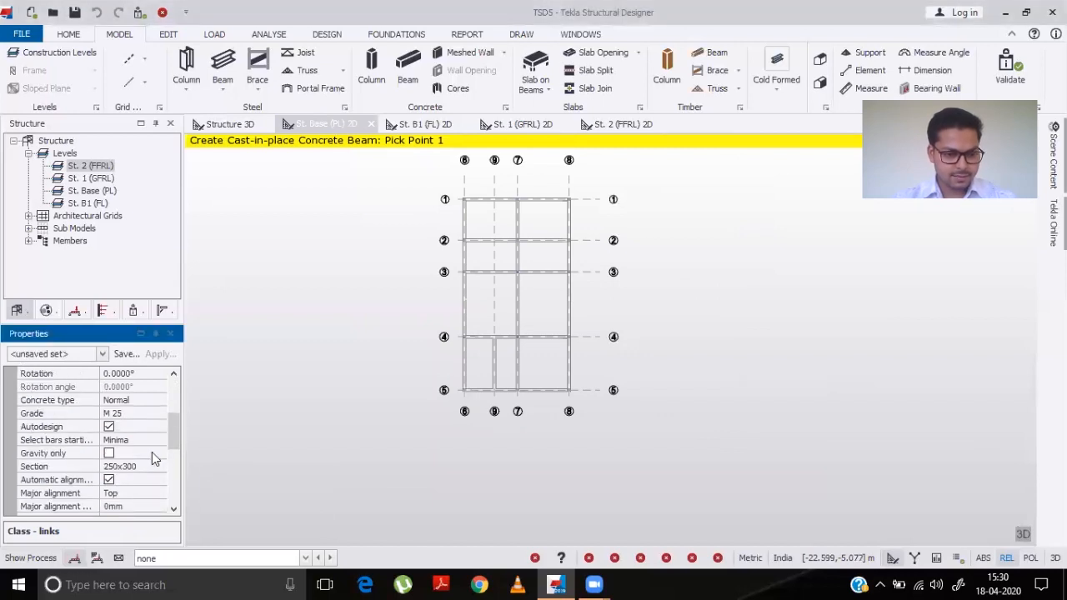
{"action": "scroll", "coordinate": [153, 457], "scroll_direction": "up", "scroll_amount": 2}
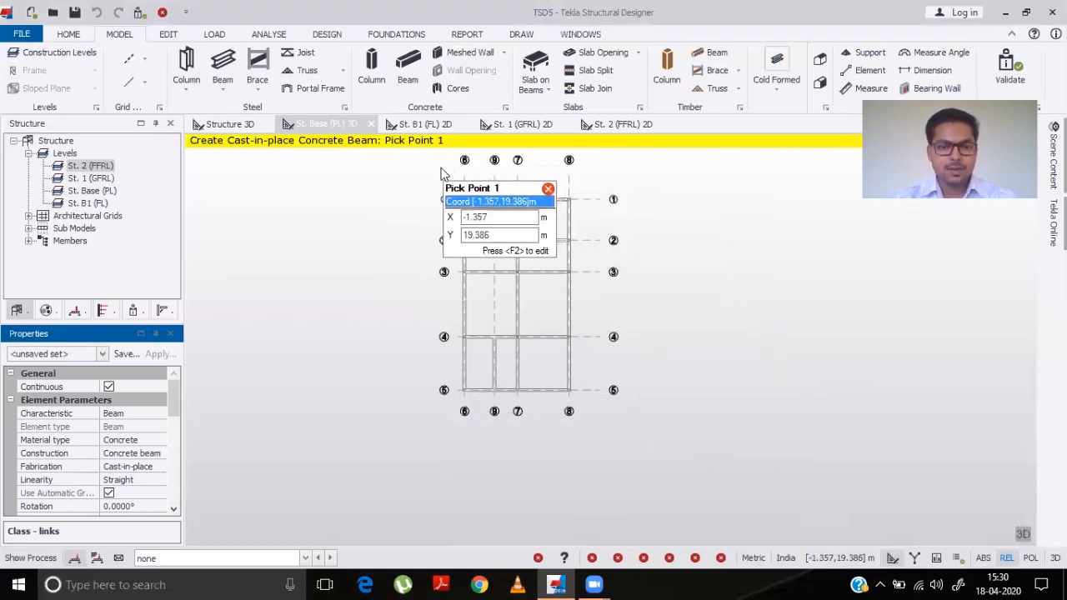
{"action": "mouse_move", "coordinate": [425, 170]}
{"action": "left_mouse_down"}
{"action": "mouse_move", "coordinate": [498, 304]}
{"action": "mouse_move", "coordinate": [536, 408]}
{"action": "mouse_move", "coordinate": [654, 454]}
{"action": "left_mouse_up"}
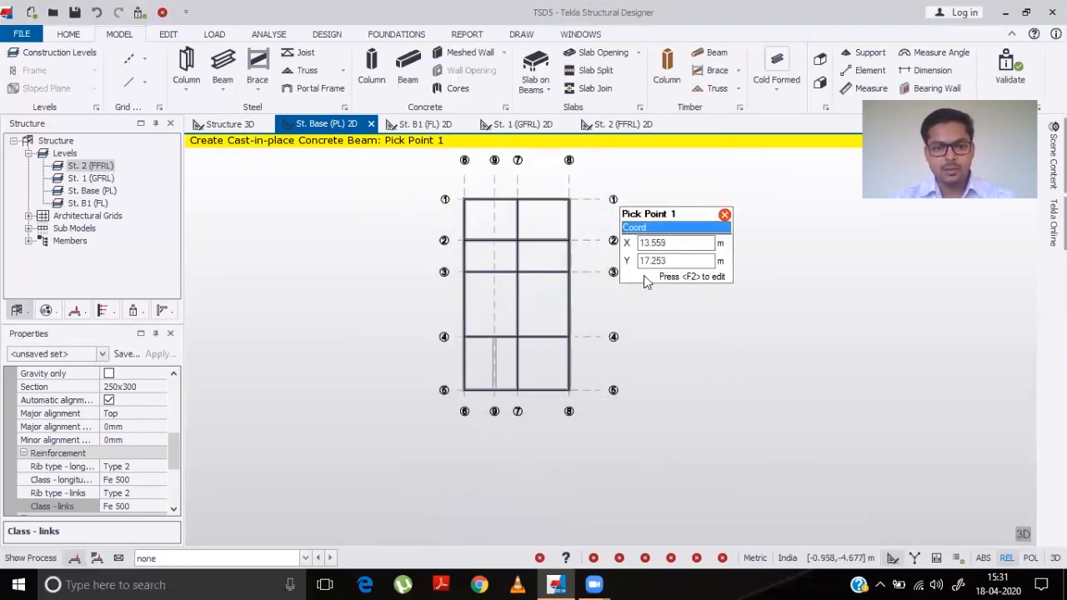
{"action": "middle_click_drag", "start_coordinate": [632, 393], "coordinate": [693, 447]}
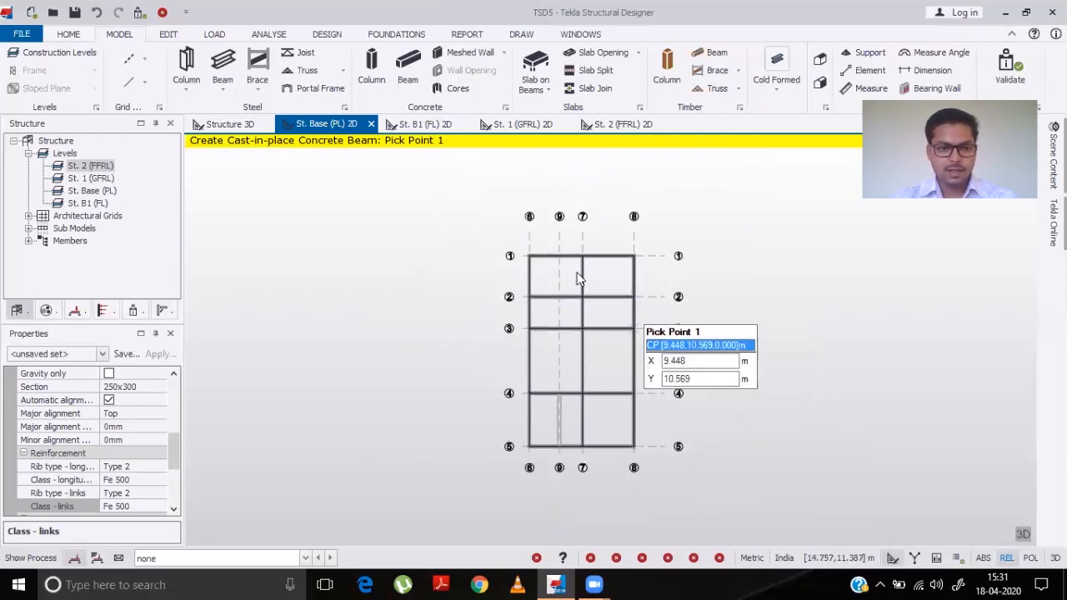
- Set level 1 (GFRL) to use the Base level as its source in Construction Levels
{"action": "left_click", "coordinate": [230, 125]}
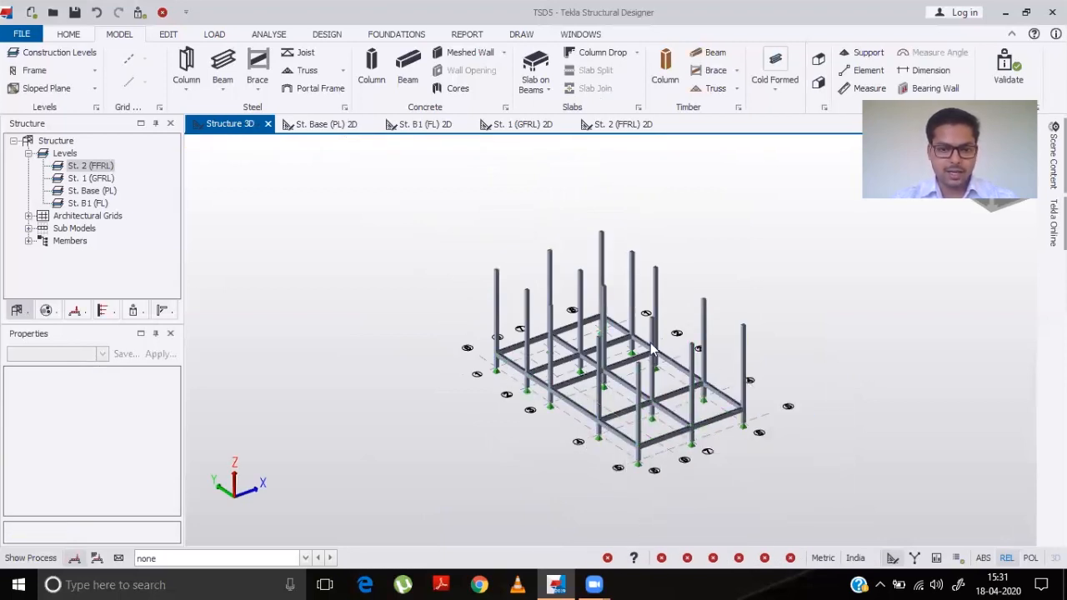
{"action": "left_click", "coordinate": [71, 52]}
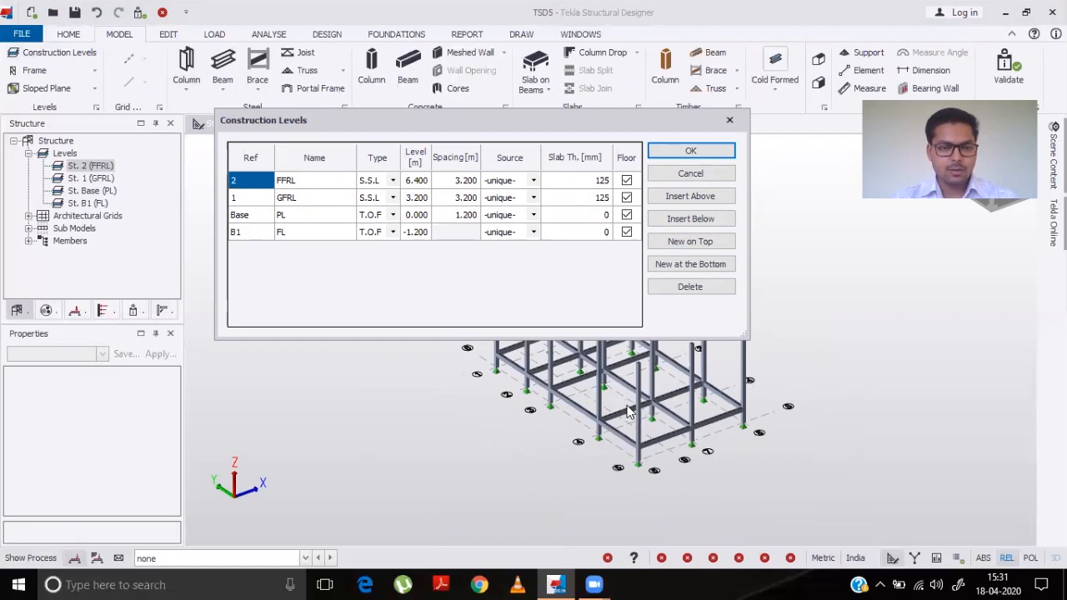
{"action": "left_click", "coordinate": [531, 199]}
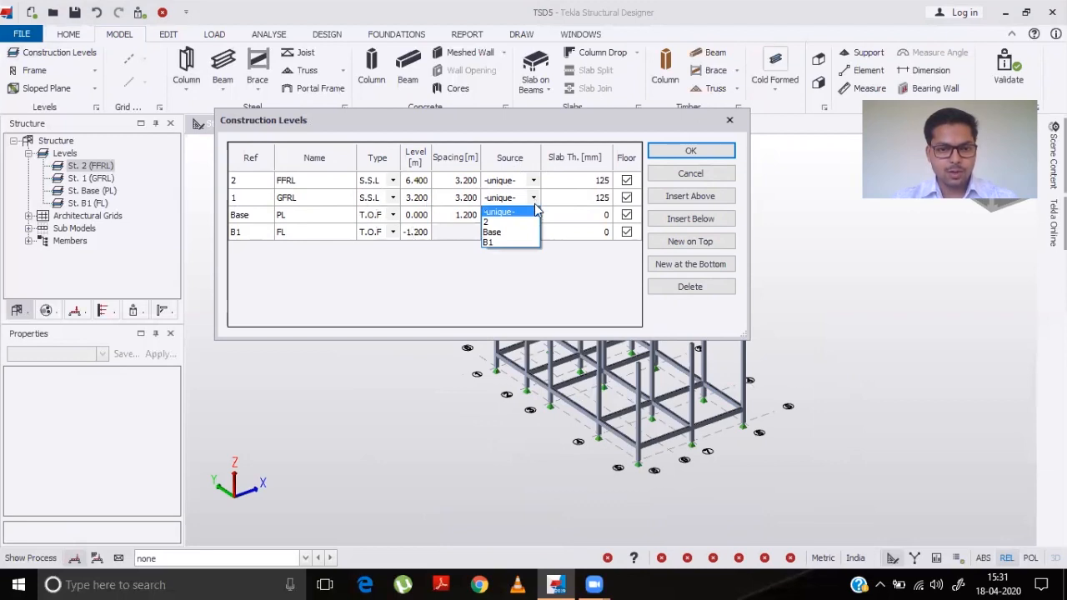
{"action": "left_click", "coordinate": [497, 232]}
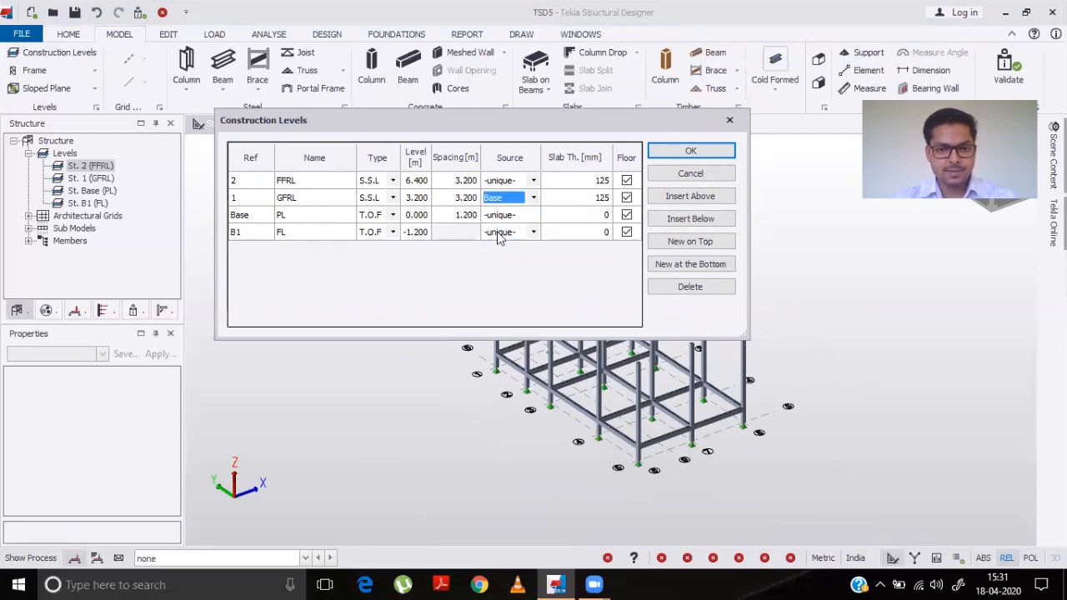
{"action": "left_click", "coordinate": [691, 153]}
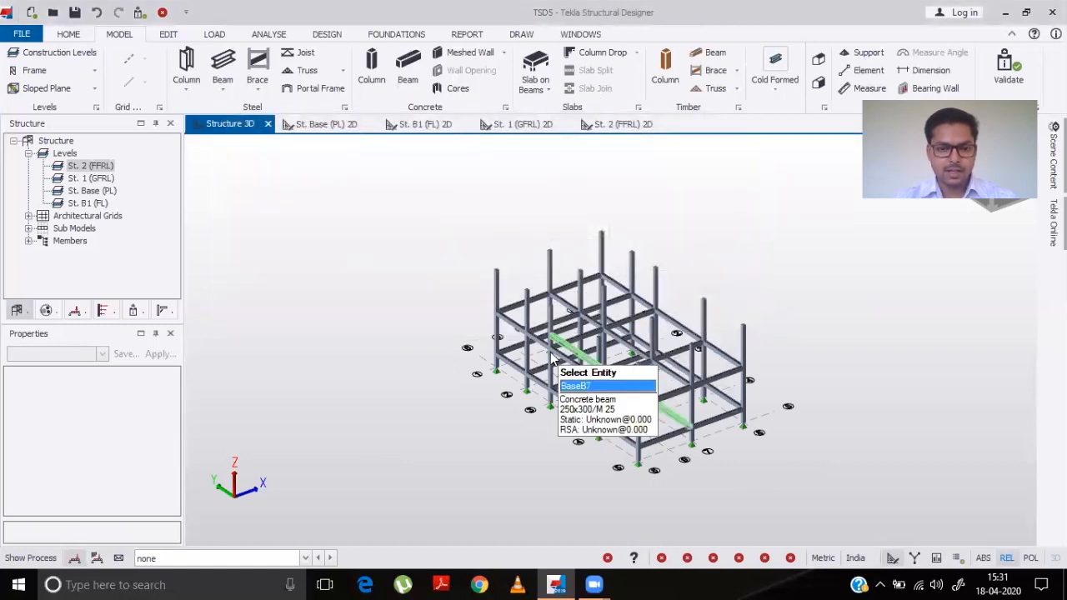
- Orbit the 3D structure view to examine the beams and columns on each level
{"action": "middle_click_drag", "start_coordinate": [529, 431], "coordinate": [547, 387]}
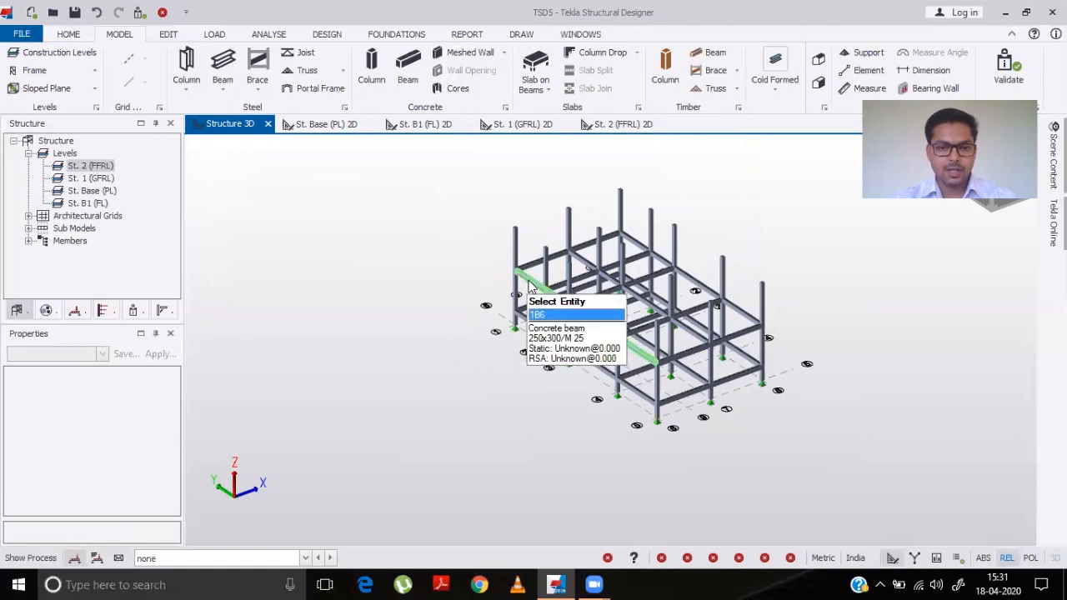
{"action": "middle_click_drag", "start_coordinate": [495, 476], "coordinate": [399, 472]}
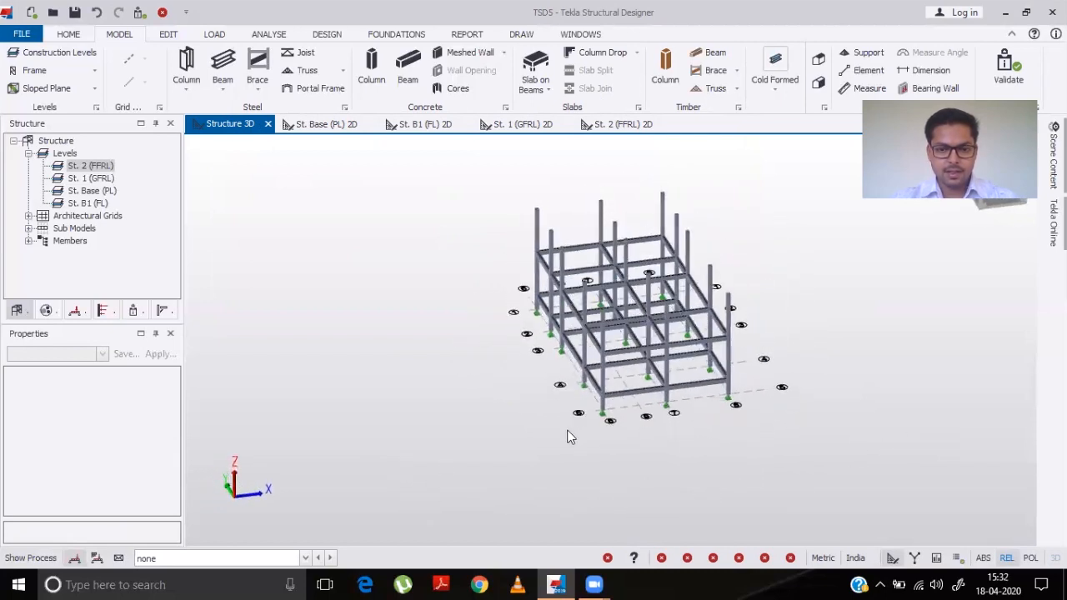
{"action": "middle_click_drag", "start_coordinate": [575, 421], "coordinate": [573, 423]}
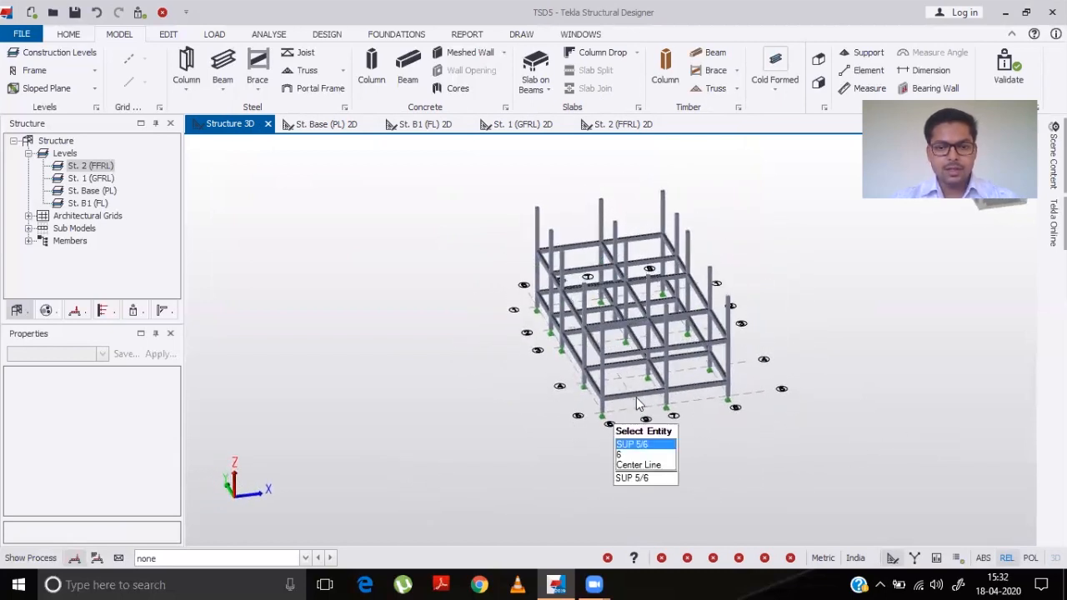
{"action": "mouse_move", "coordinate": [626, 383]}
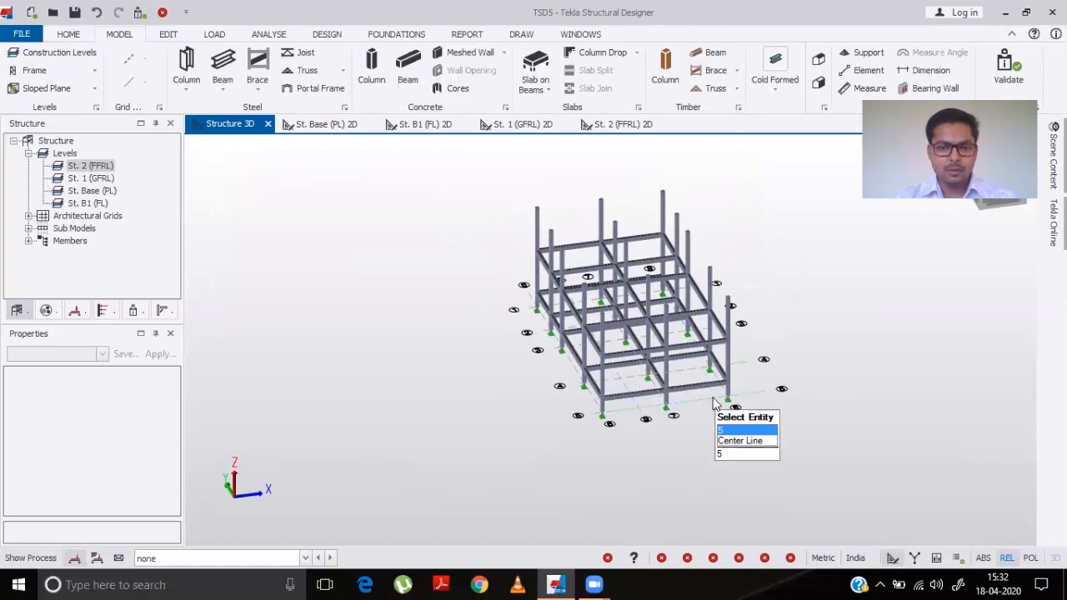
{"action": "mouse_move", "coordinate": [624, 344]}
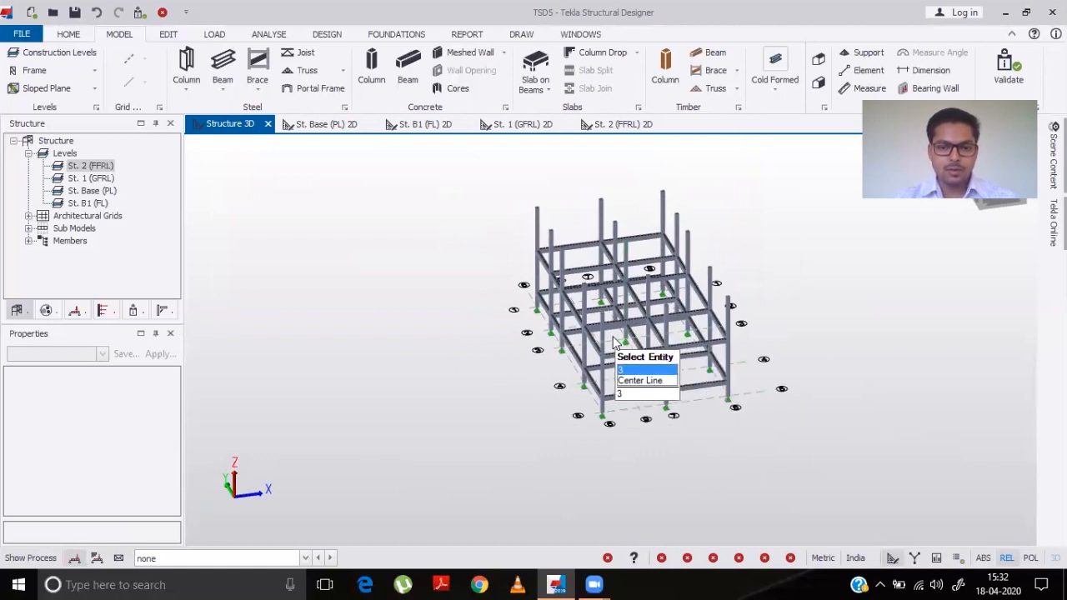
{"action": "middle_click_drag", "start_coordinate": [759, 341], "coordinate": [737, 368]}
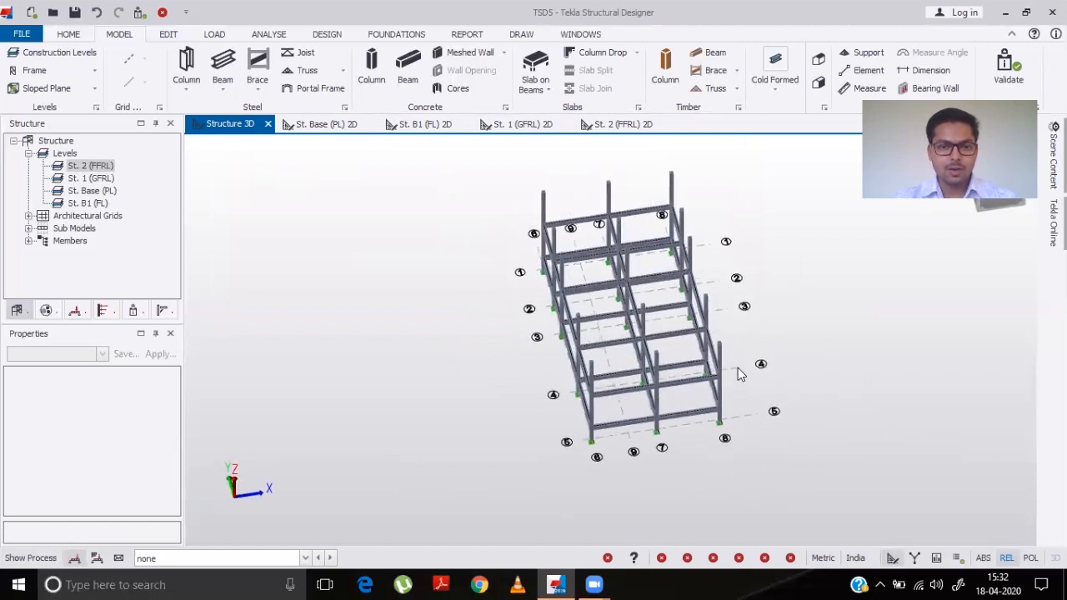
- Place slabs on beams in every bay of the St. 1 (GFRL) plan except the bay between grids 4–5 and 6–7
{"action": "left_click", "coordinate": [522, 124]}
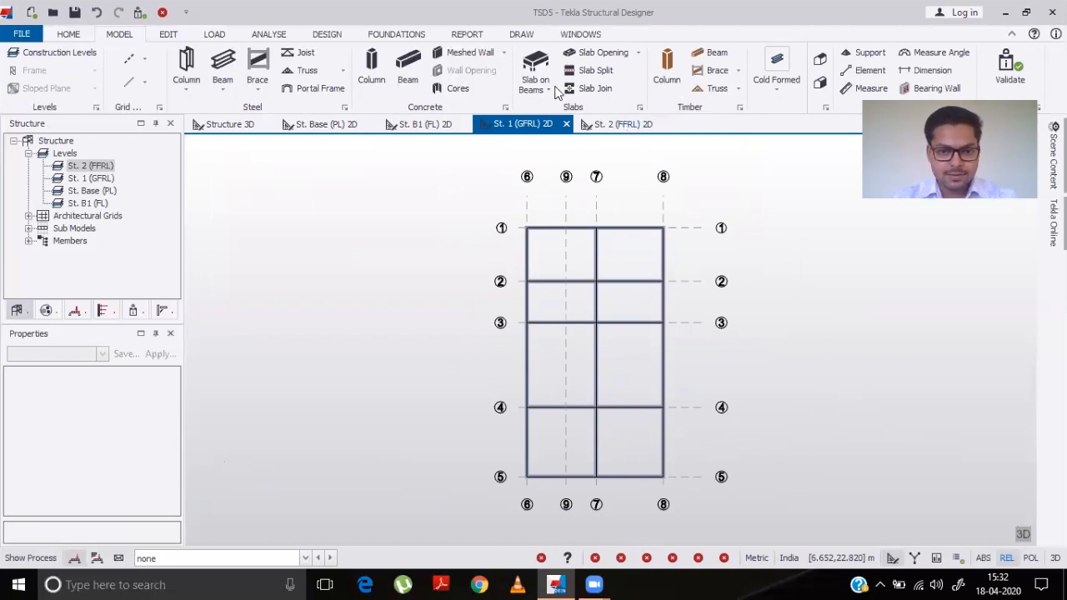
{"action": "left_click", "coordinate": [1026, 13]}
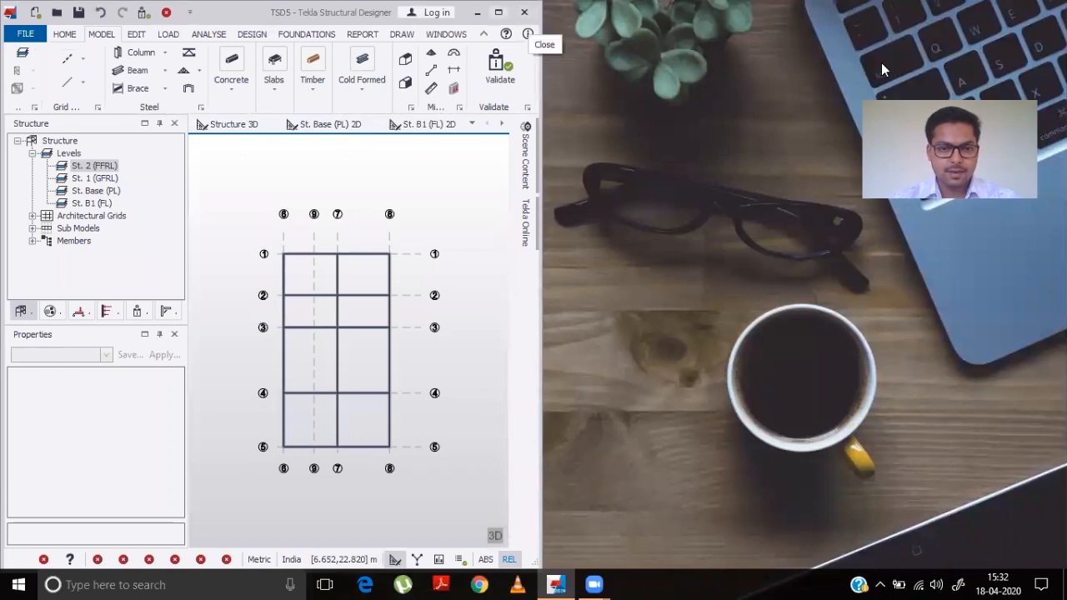
{"action": "left_click_drag", "start_coordinate": [486, 1], "coordinate": [485, 145]}
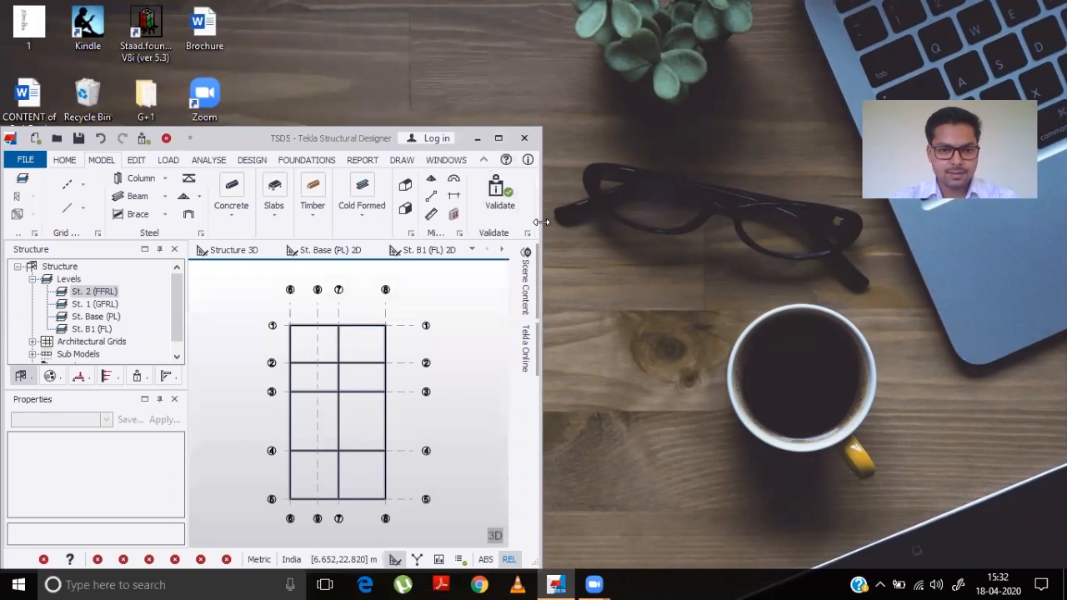
{"action": "left_click_drag", "start_coordinate": [542, 222], "coordinate": [952, 222]}
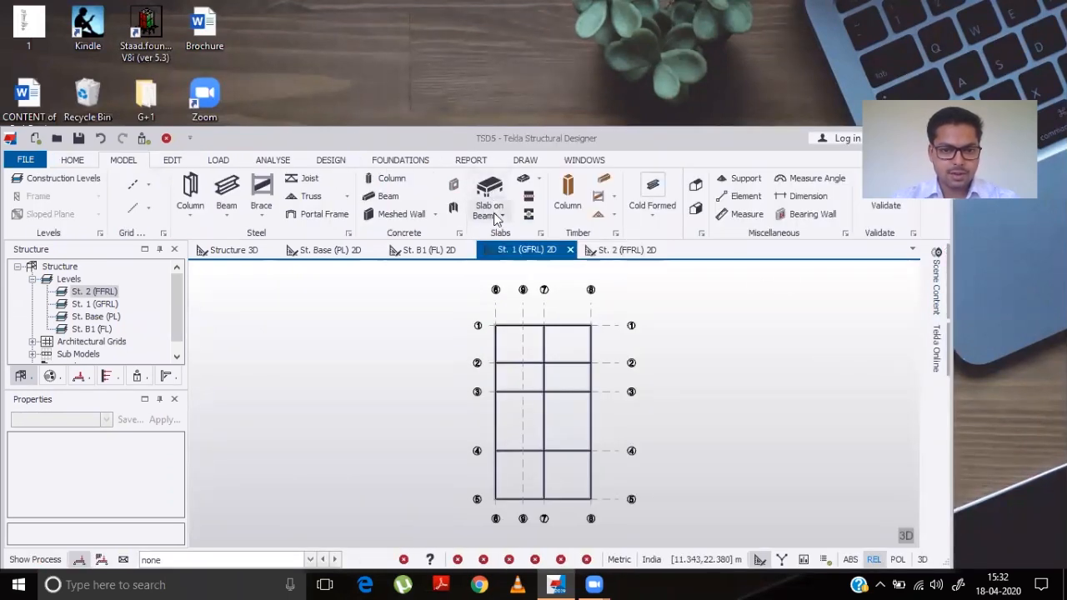
{"action": "left_click", "coordinate": [498, 216]}
{"action": "left_click", "coordinate": [519, 233]}
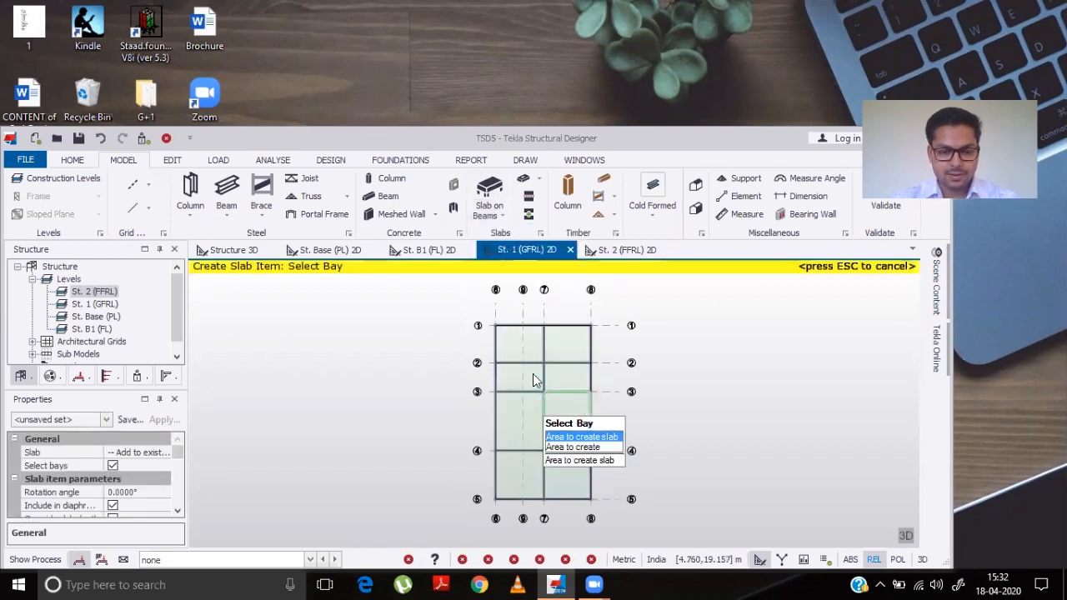
{"action": "left_click", "coordinate": [525, 348]}
{"action": "left_click", "coordinate": [564, 346]}
{"action": "left_click", "coordinate": [518, 379]}
{"action": "left_click", "coordinate": [563, 379]}
{"action": "left_click", "coordinate": [520, 421]}
{"action": "left_click", "coordinate": [566, 421]}
{"action": "left_click", "coordinate": [569, 475]}
{"action": "double_click", "coordinate": [730, 139]}
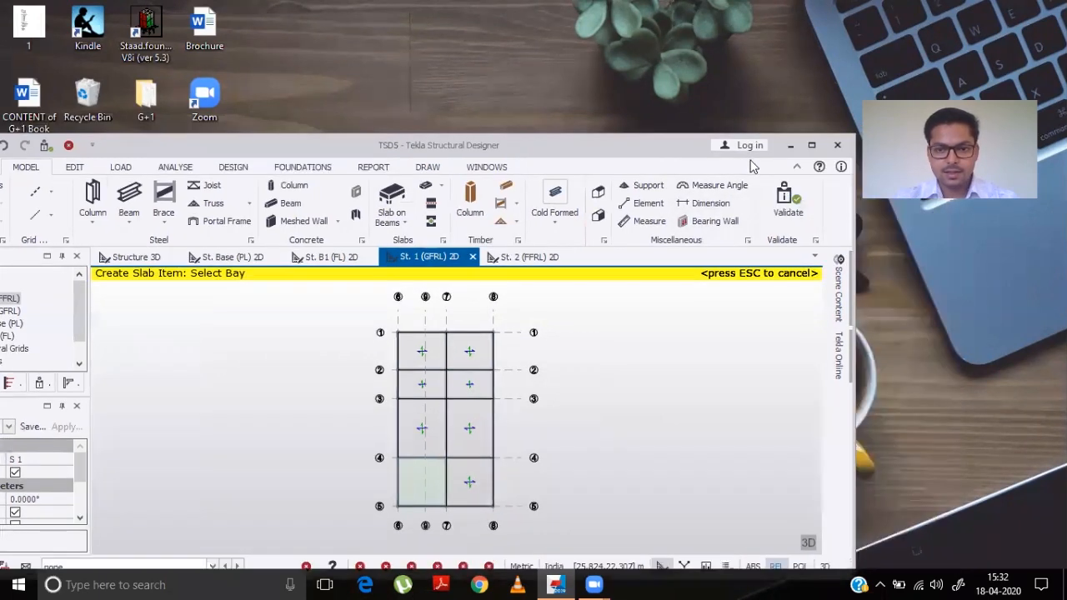
{"action": "left_click", "coordinate": [811, 146]}
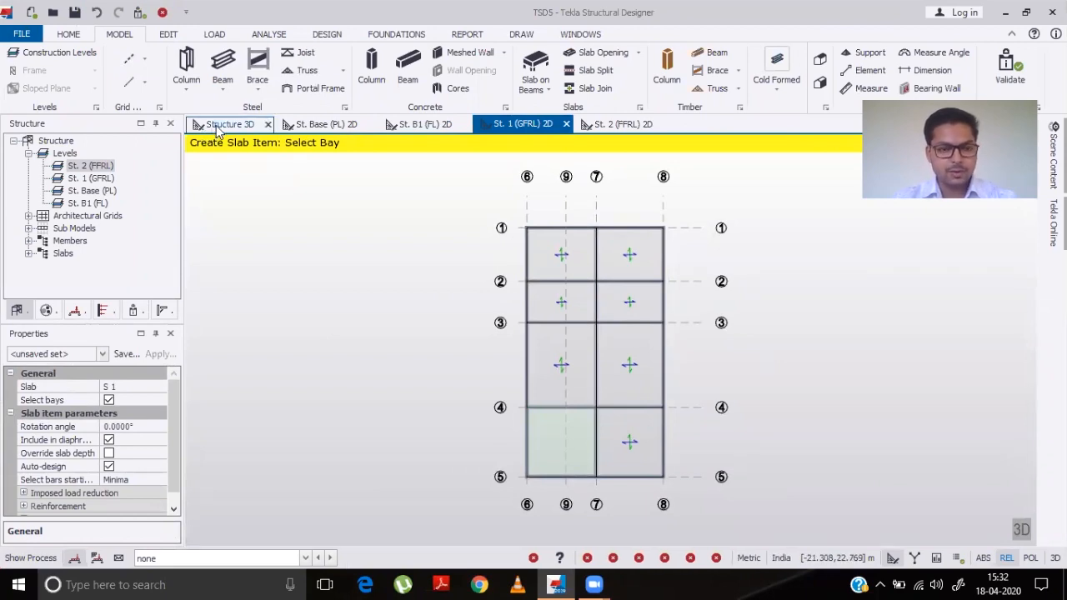
- Check the placed slabs in the 3D structure view
{"action": "left_click", "coordinate": [218, 127]}
{"action": "middle_click_drag", "start_coordinate": [564, 490], "coordinate": [691, 421]}
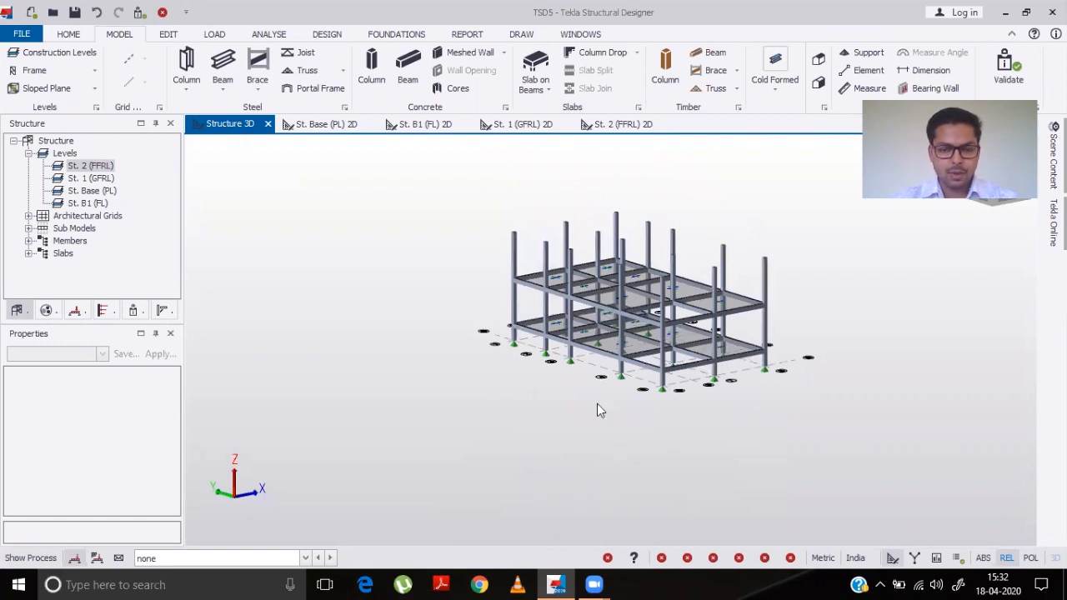
{"action": "mouse_move", "coordinate": [610, 343]}
{"action": "middle_click_drag", "start_coordinate": [609, 343], "coordinate": [565, 408]}
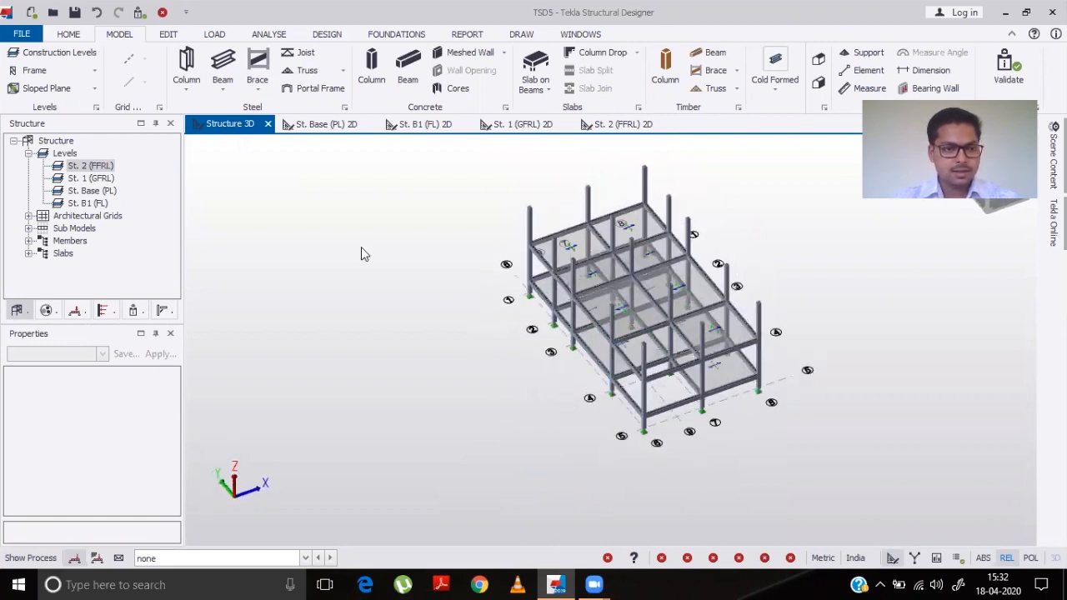
- Set level 1 (GFRL) back to a -unique- source in Construction Levels
{"action": "left_click", "coordinate": [52, 53]}
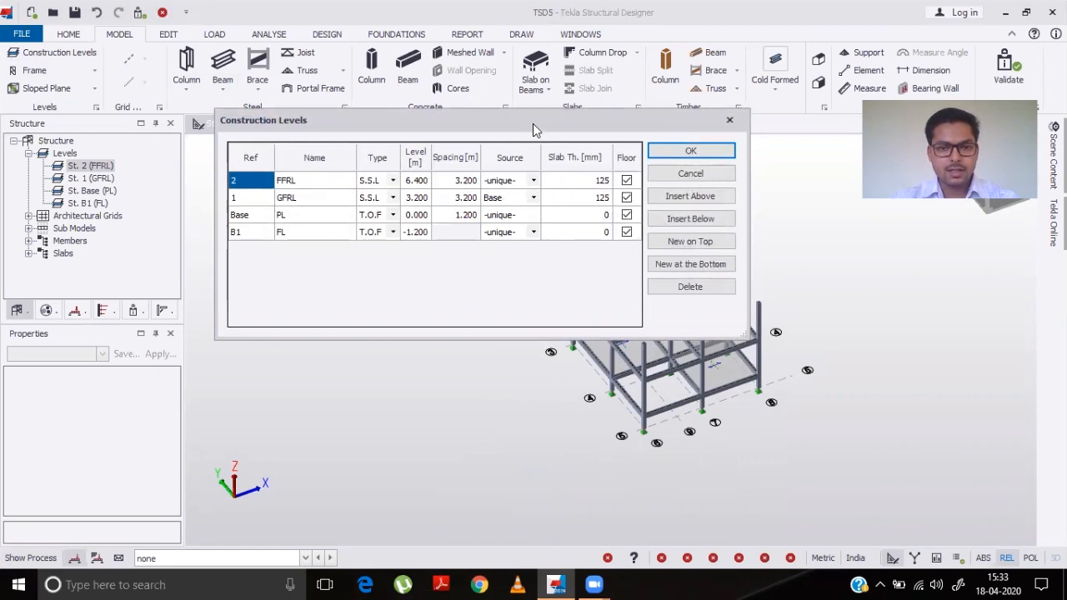
{"action": "left_click_drag", "start_coordinate": [527, 130], "coordinate": [282, 223]}
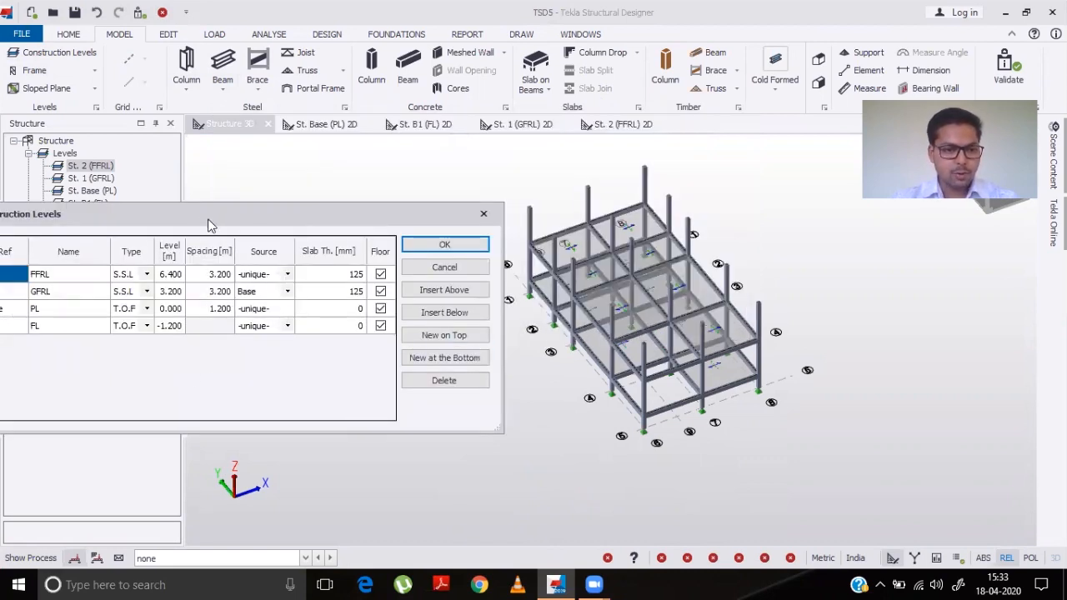
{"action": "left_click_drag", "start_coordinate": [208, 222], "coordinate": [322, 206]}
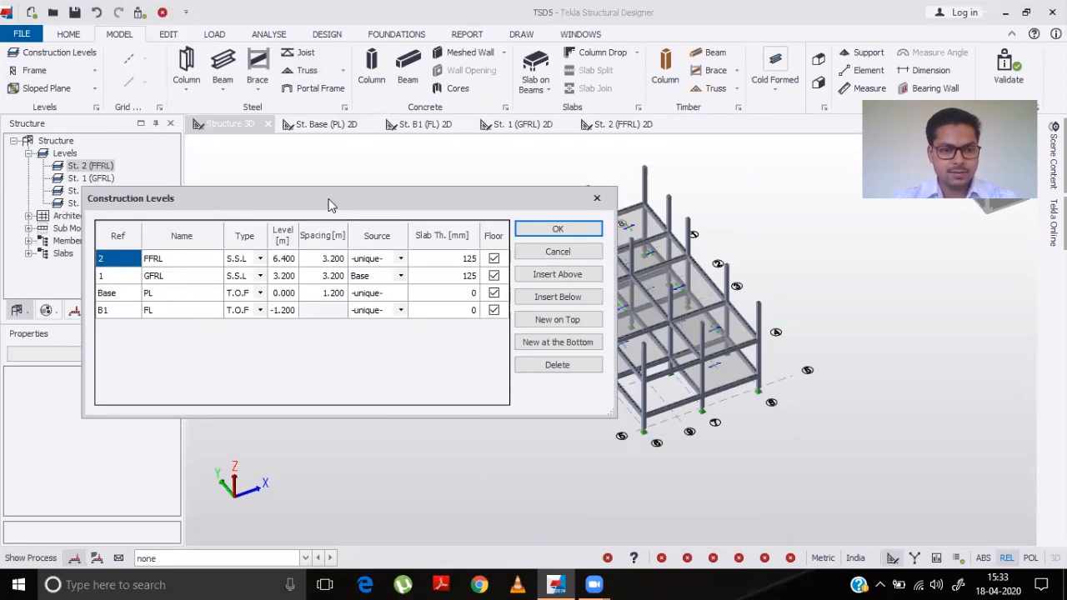
{"action": "left_click_drag", "start_coordinate": [324, 200], "coordinate": [241, 175]}
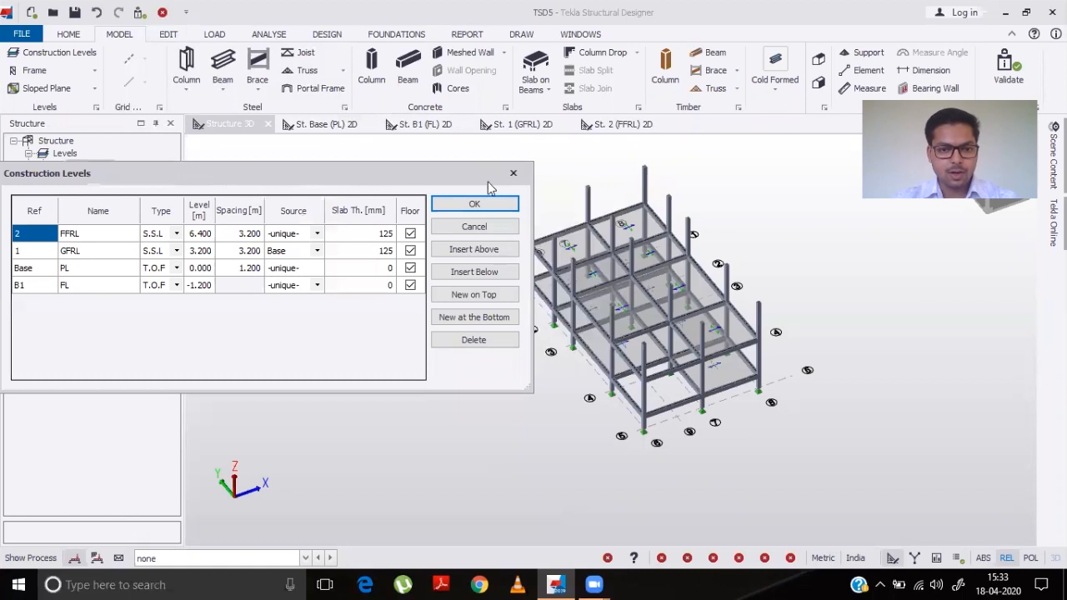
{"action": "left_click", "coordinate": [473, 204]}
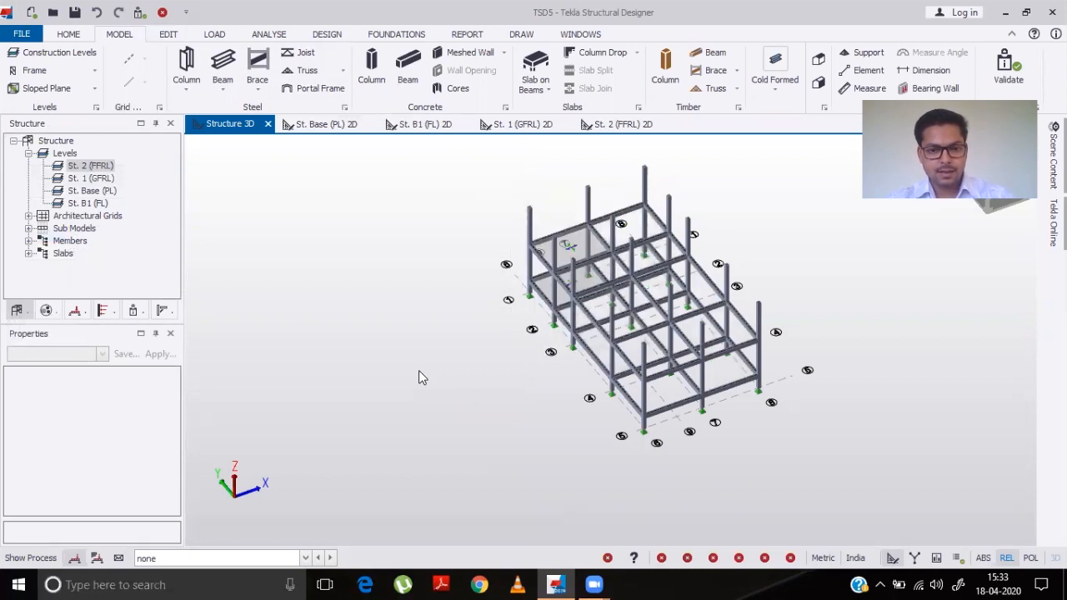
{"action": "left_click", "coordinate": [80, 53]}
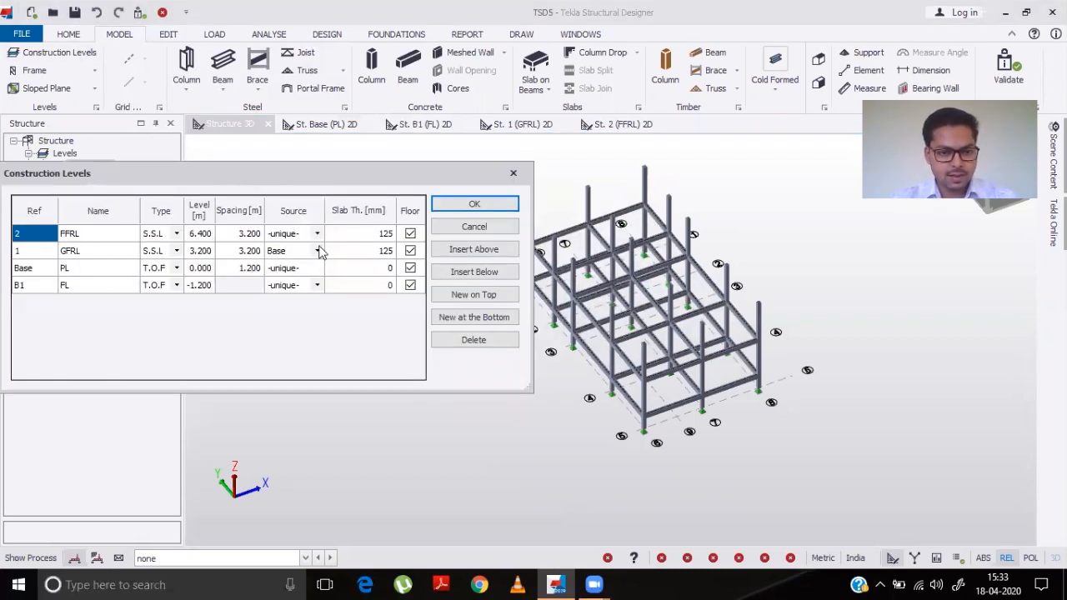
{"action": "left_click", "coordinate": [321, 252]}
{"action": "left_click", "coordinate": [320, 251]}
{"action": "left_click", "coordinate": [304, 266]}
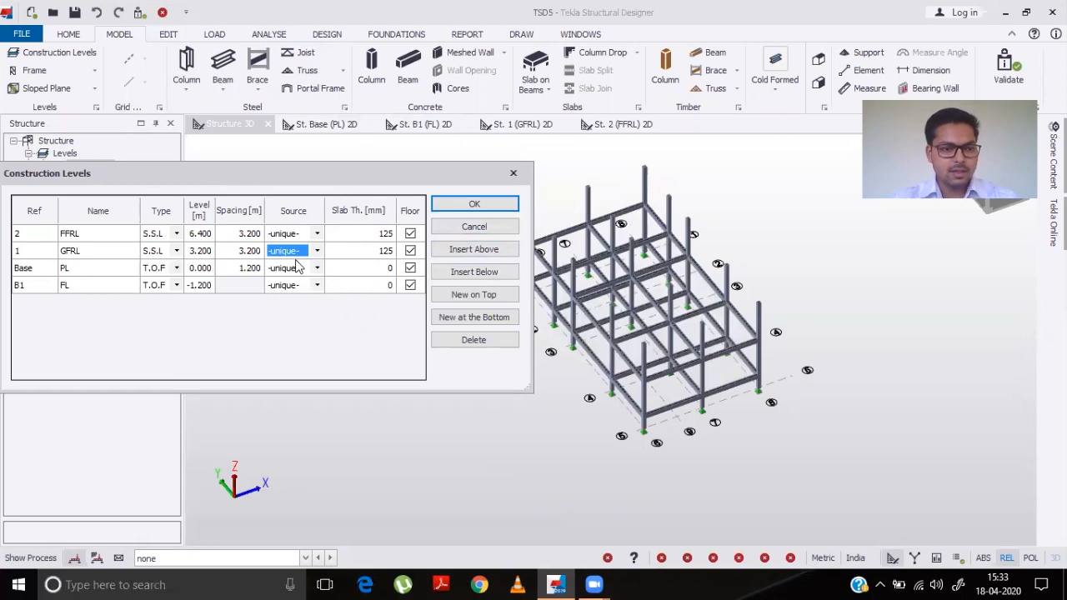
{"action": "left_click", "coordinate": [473, 206]}
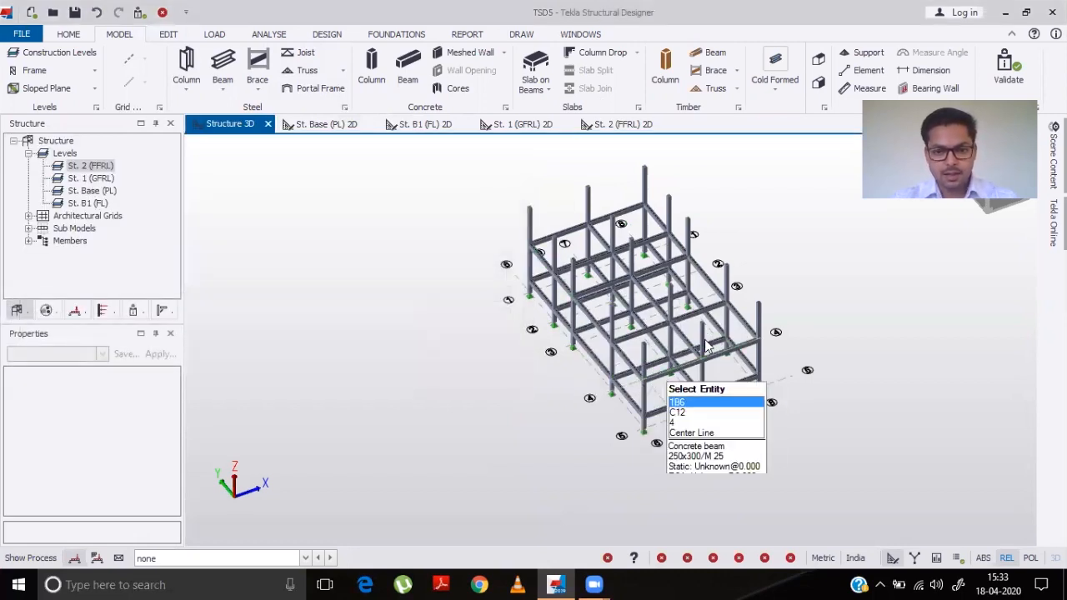
- Place slabs on beams in all St. 1 (GFRL) plan bays except the one between grids 4–5 and 6–7
{"action": "left_click", "coordinate": [524, 127]}
{"action": "left_click", "coordinate": [536, 86]}
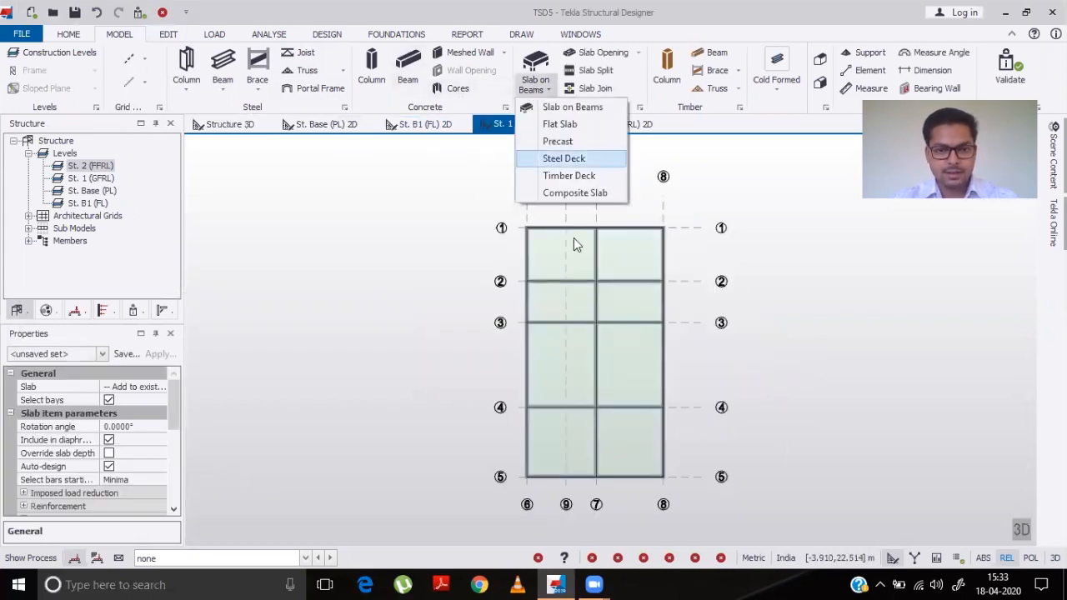
{"action": "left_click", "coordinate": [570, 106]}
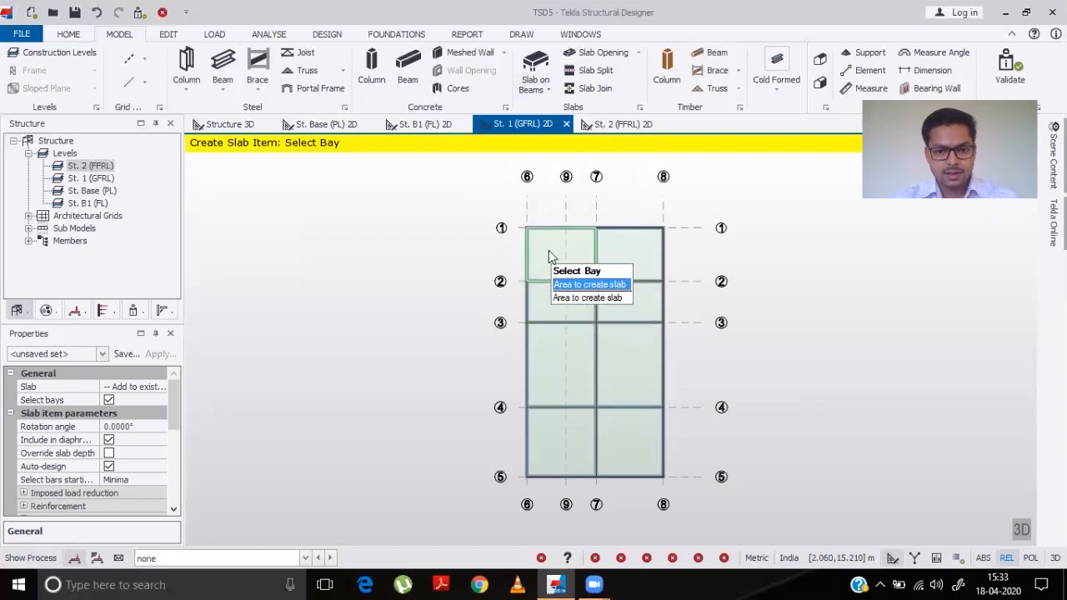
{"action": "left_click", "coordinate": [548, 251]}
{"action": "left_click", "coordinate": [615, 270]}
{"action": "left_click", "coordinate": [573, 304]}
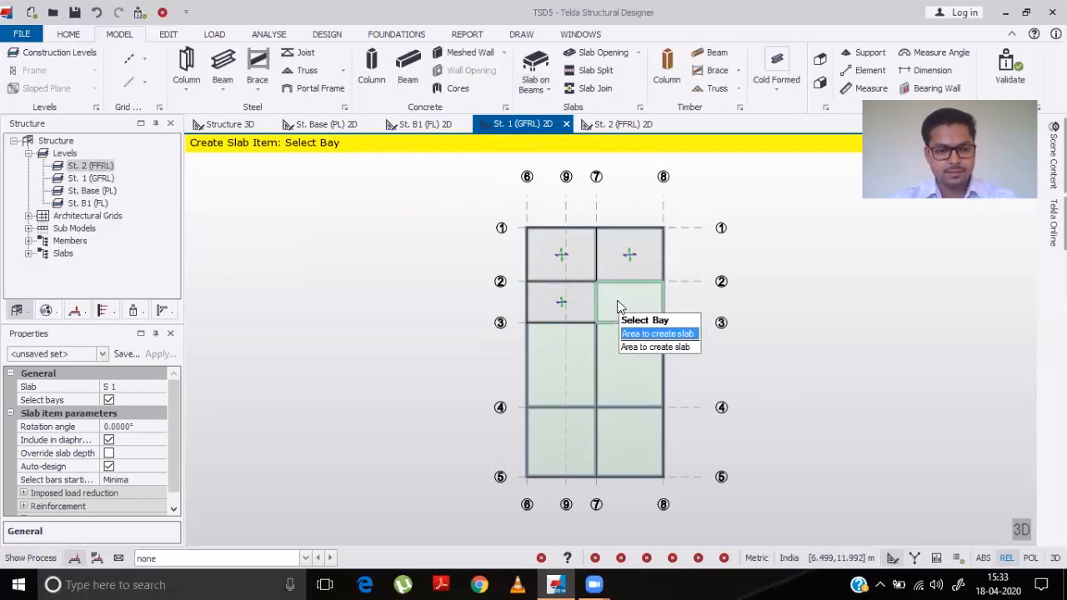
{"action": "left_click", "coordinate": [615, 307]}
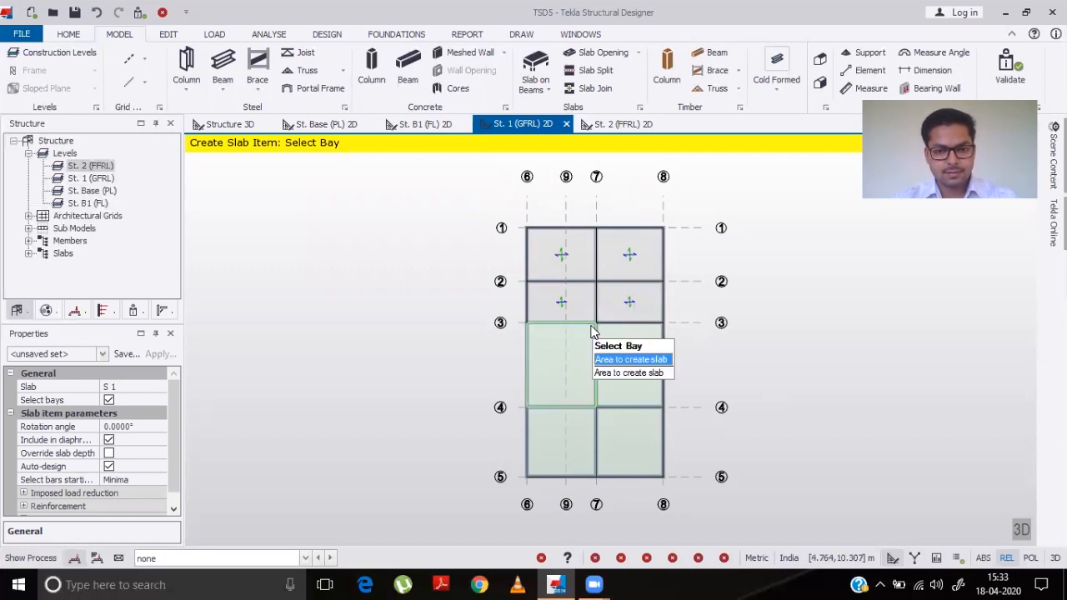
{"action": "left_click", "coordinate": [579, 358]}
{"action": "left_click", "coordinate": [633, 366]}
{"action": "left_click", "coordinate": [626, 427]}
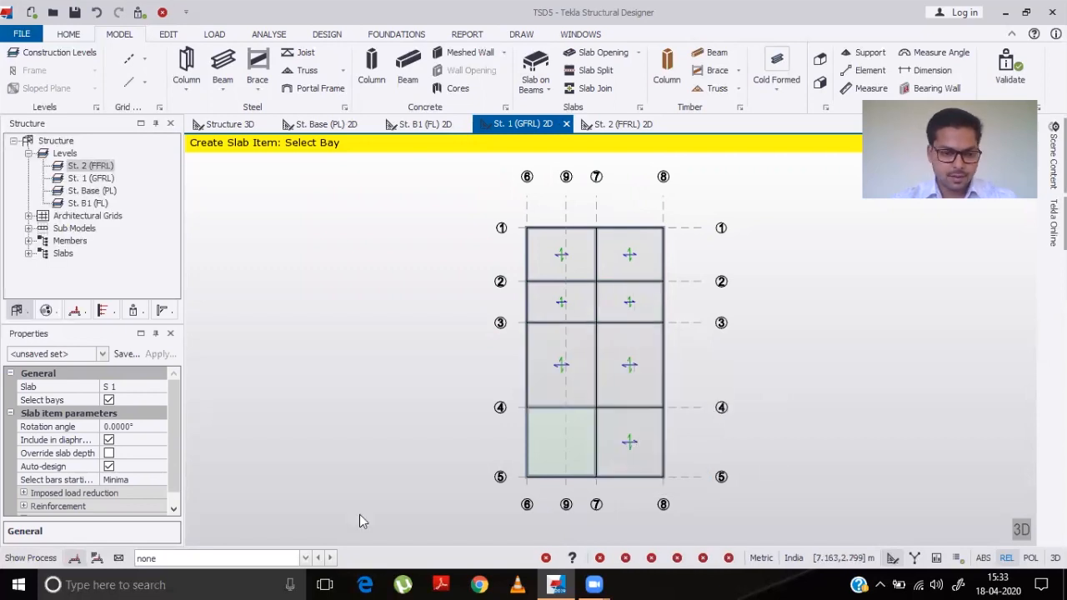
- Switch to the 3D structure view to check the new level 1 slabs
{"action": "left_click", "coordinate": [173, 512]}
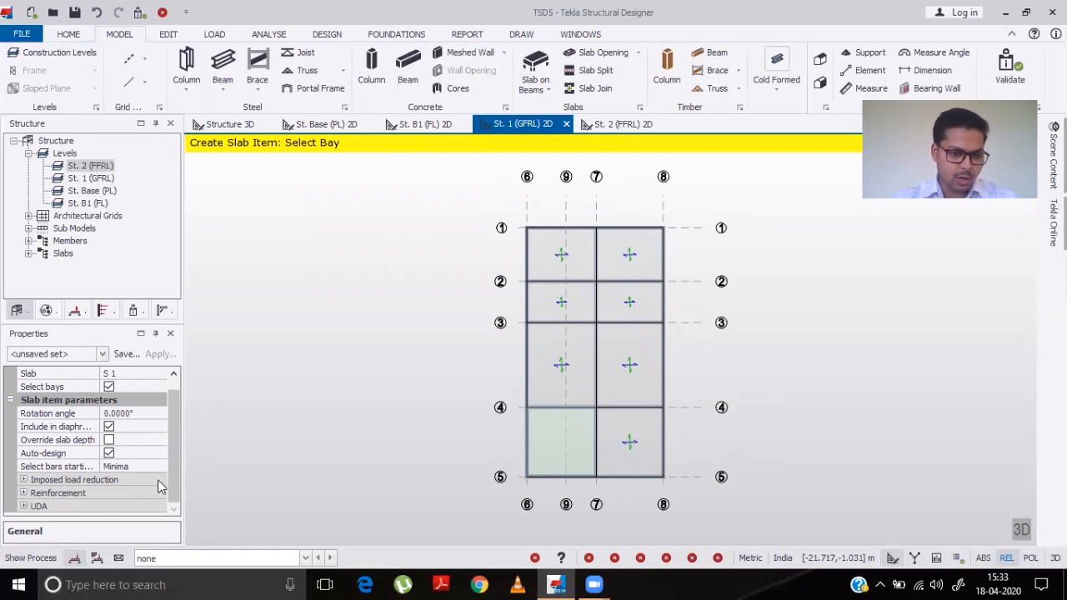
{"action": "scroll", "coordinate": [174, 466], "scroll_direction": "up", "scroll_amount": 1}
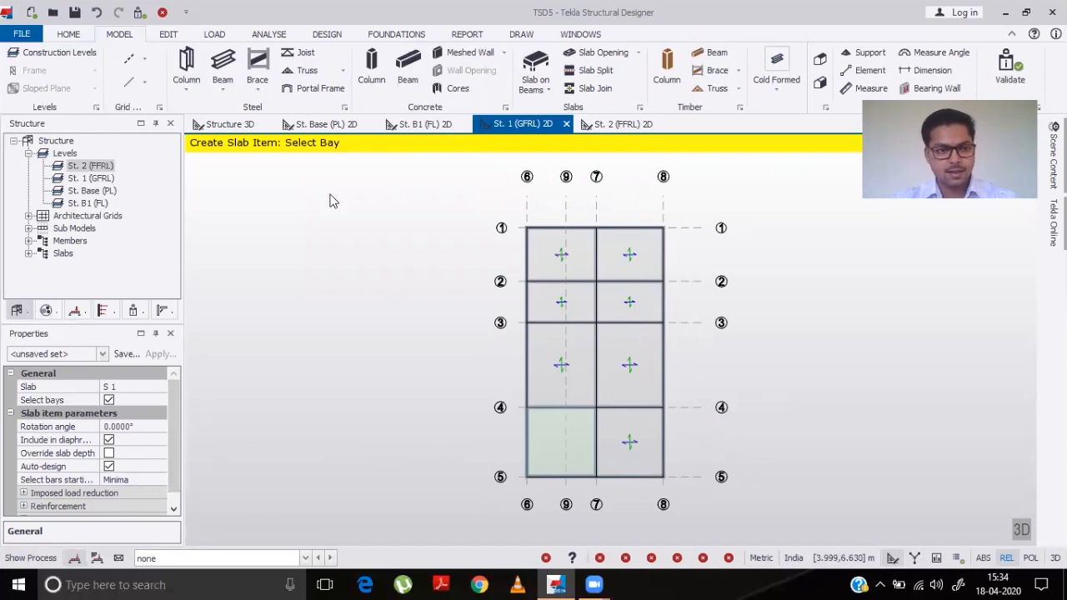
{"action": "left_click", "coordinate": [230, 124]}
{"action": "mouse_move", "coordinate": [511, 399]}
{"action": "middle_mouse_down"}
{"action": "mouse_move", "coordinate": [679, 322]}
{"action": "mouse_move", "coordinate": [647, 389]}
{"action": "mouse_move", "coordinate": [510, 394]}
{"action": "middle_mouse_up"}
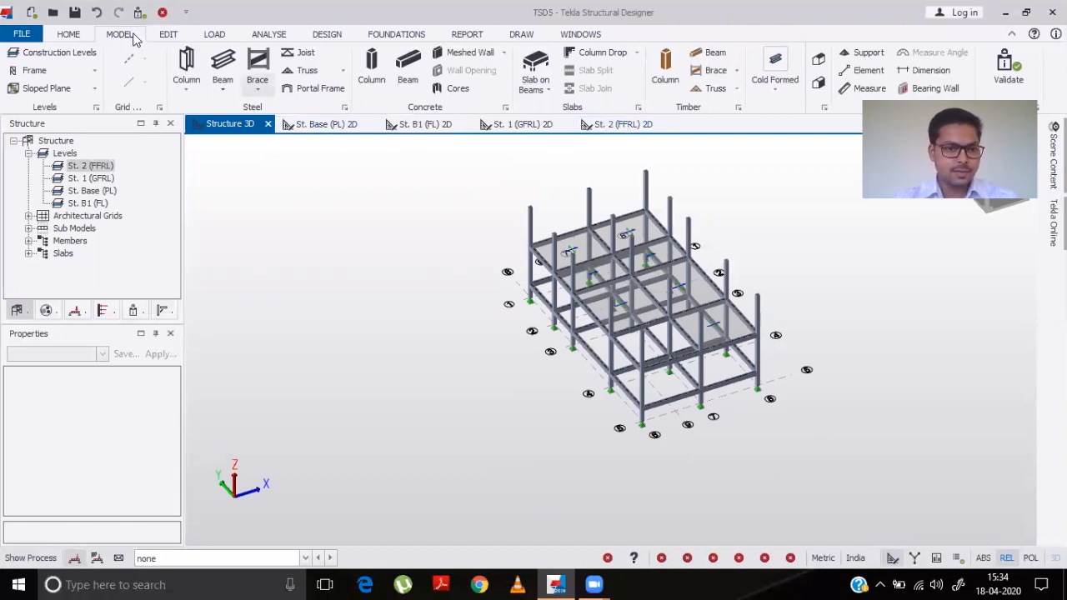
- Set level 2 (FFRL) to use level 1 as its source in Construction Levels
{"action": "left_click", "coordinate": [55, 53]}
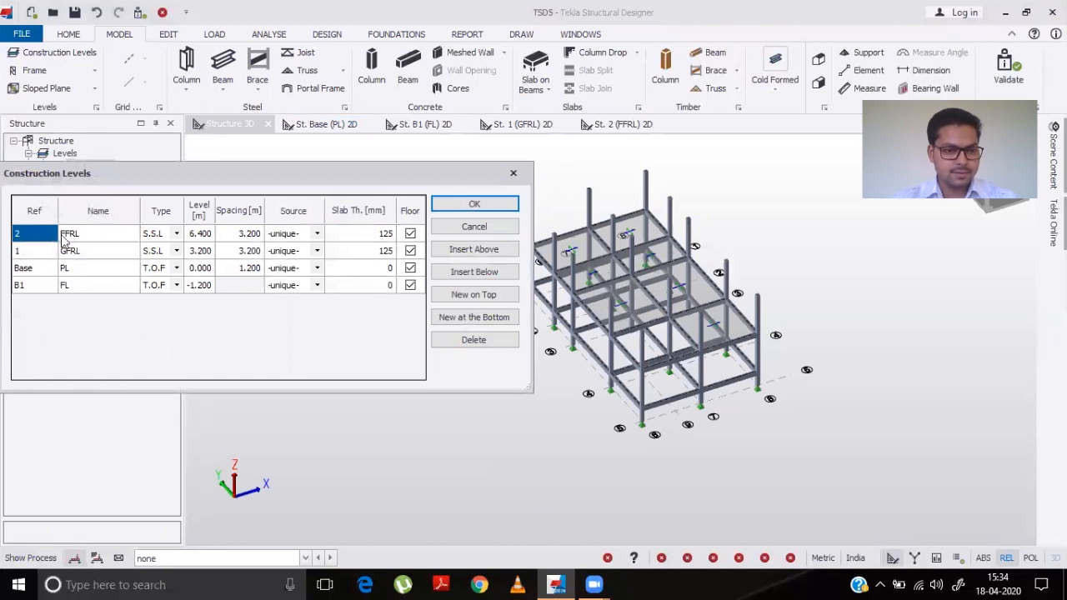
{"action": "left_click", "coordinate": [316, 235]}
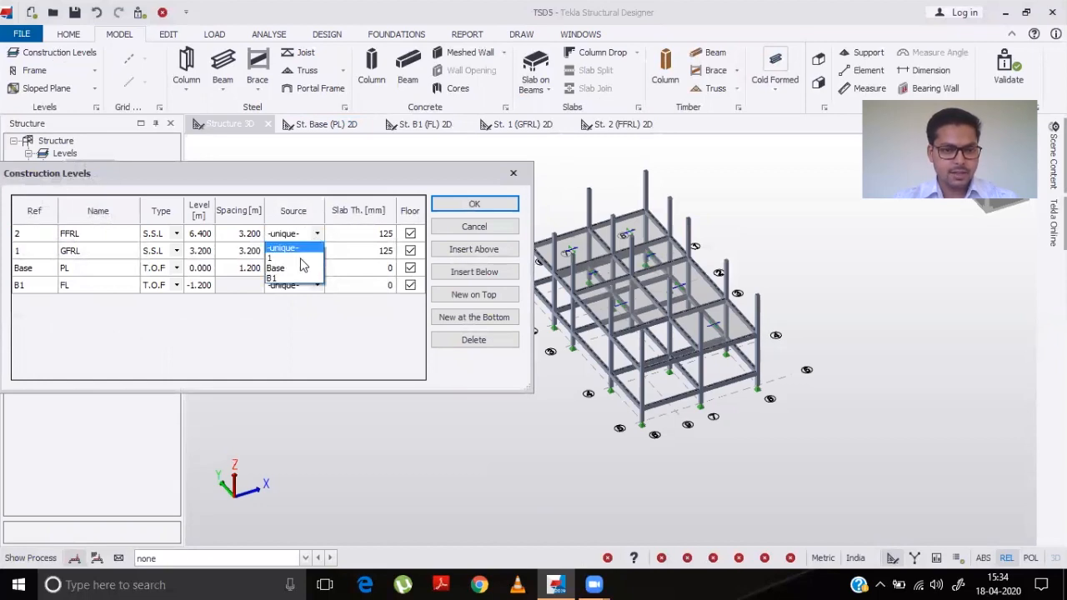
{"action": "left_click", "coordinate": [283, 258]}
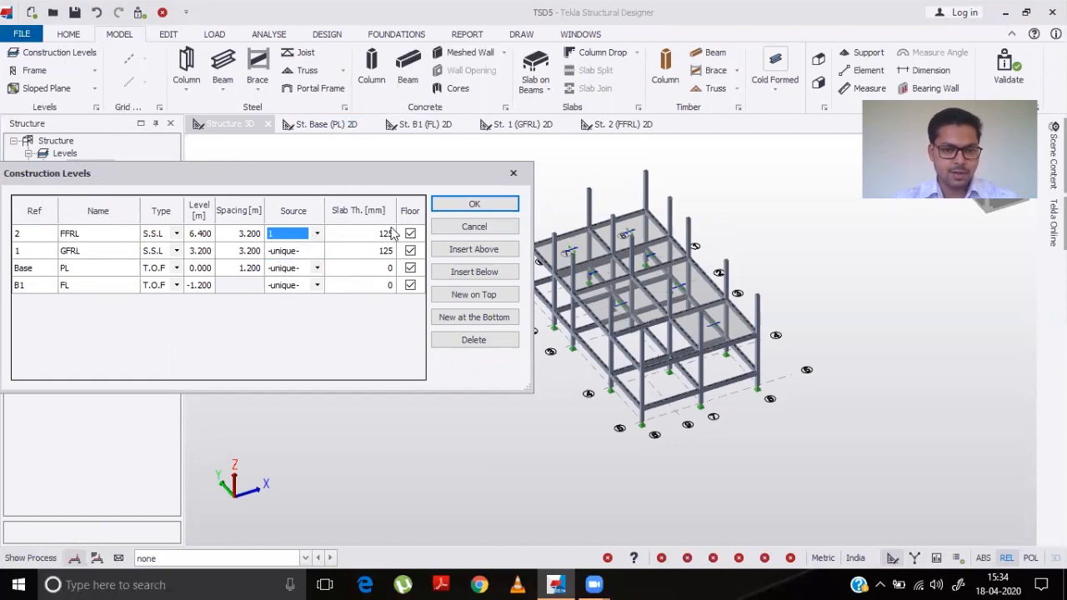
{"action": "left_click", "coordinate": [473, 205]}
- Insert a level above level 2 named HRRL with 2.5 m spacing and 100 mm slab thickness
{"action": "right_click_drag", "start_coordinate": [467, 438], "coordinate": [705, 401]}
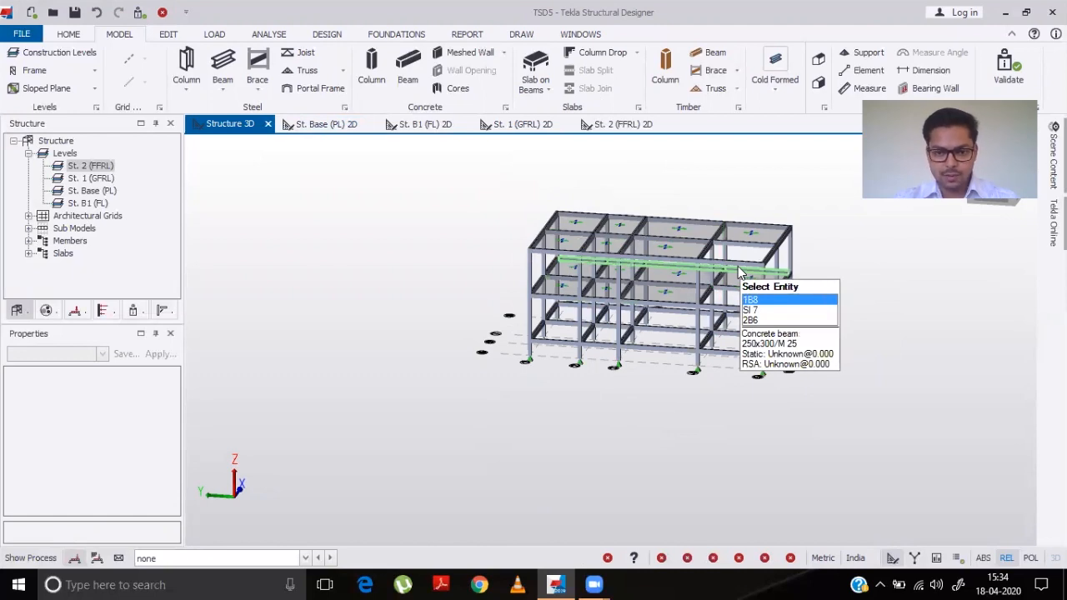
{"action": "right_click_drag", "start_coordinate": [826, 298], "coordinate": [652, 406]}
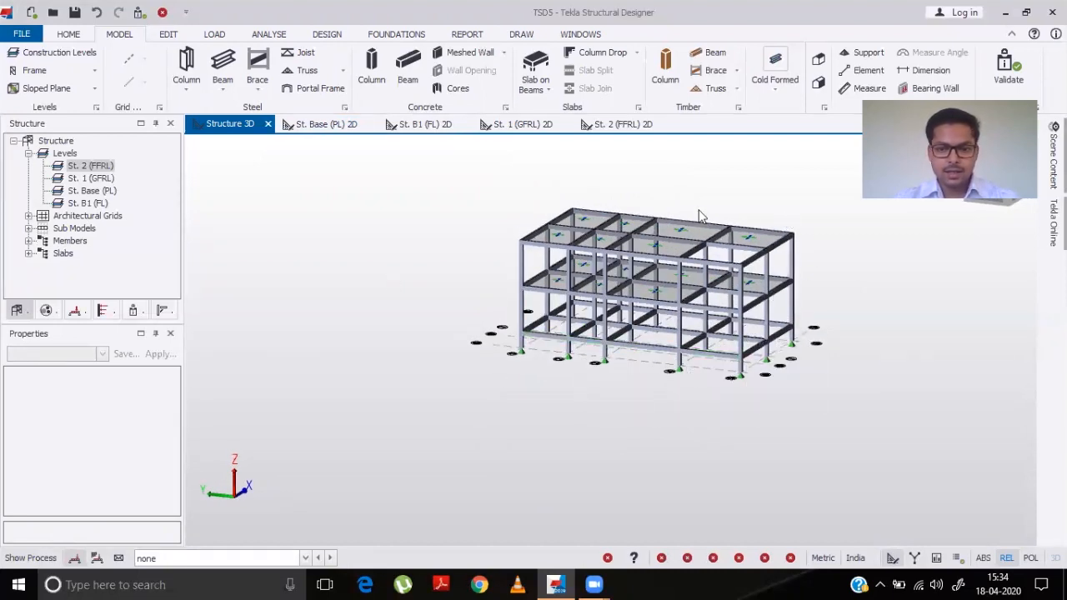
{"action": "left_click", "coordinate": [52, 61]}
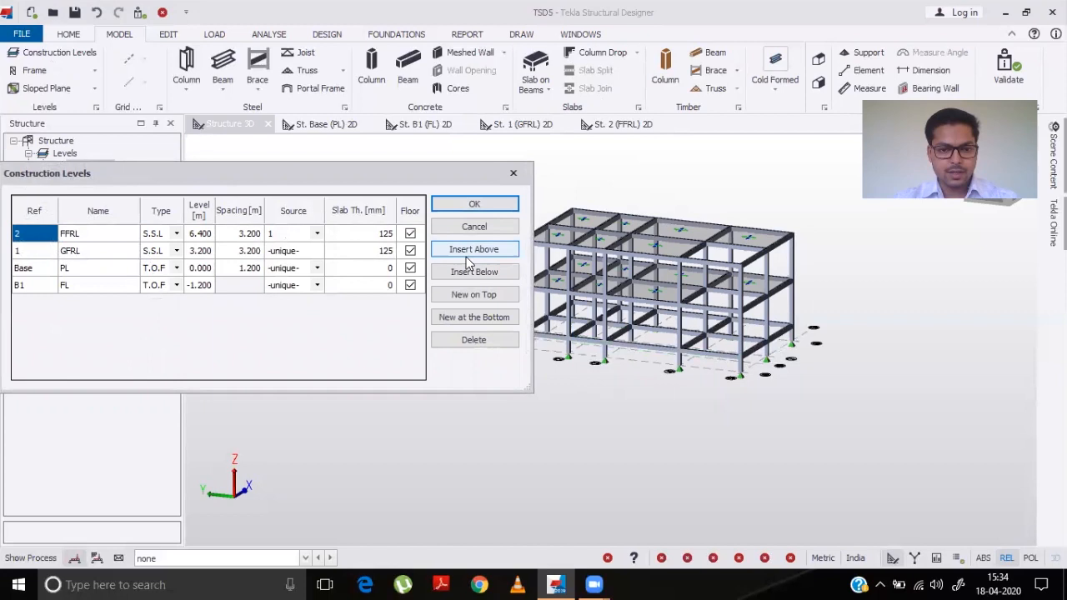
{"action": "left_click", "coordinate": [466, 254]}
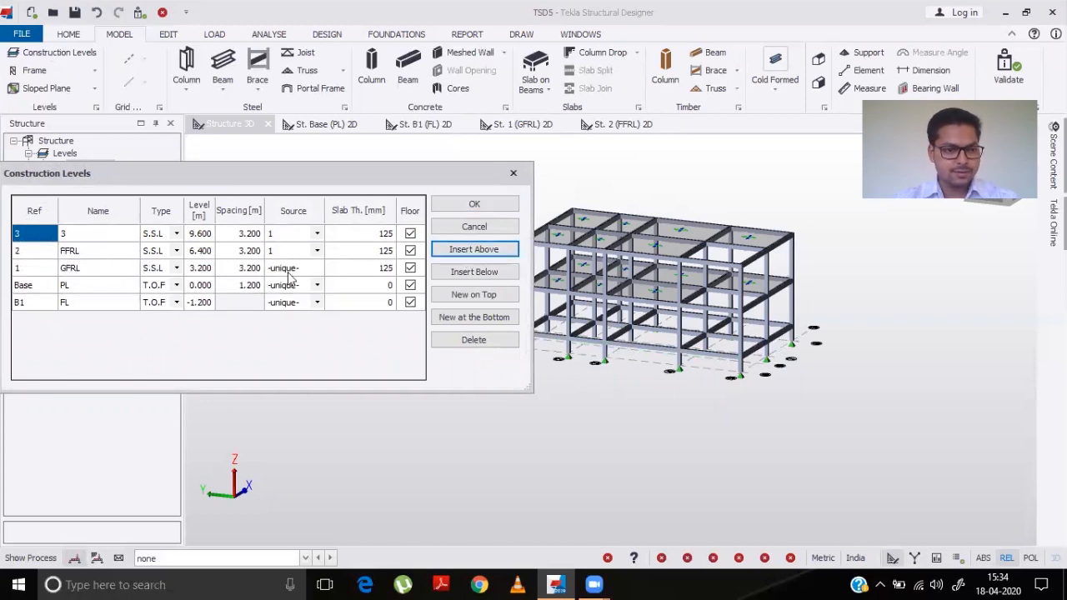
{"action": "left_click", "coordinate": [97, 237]}
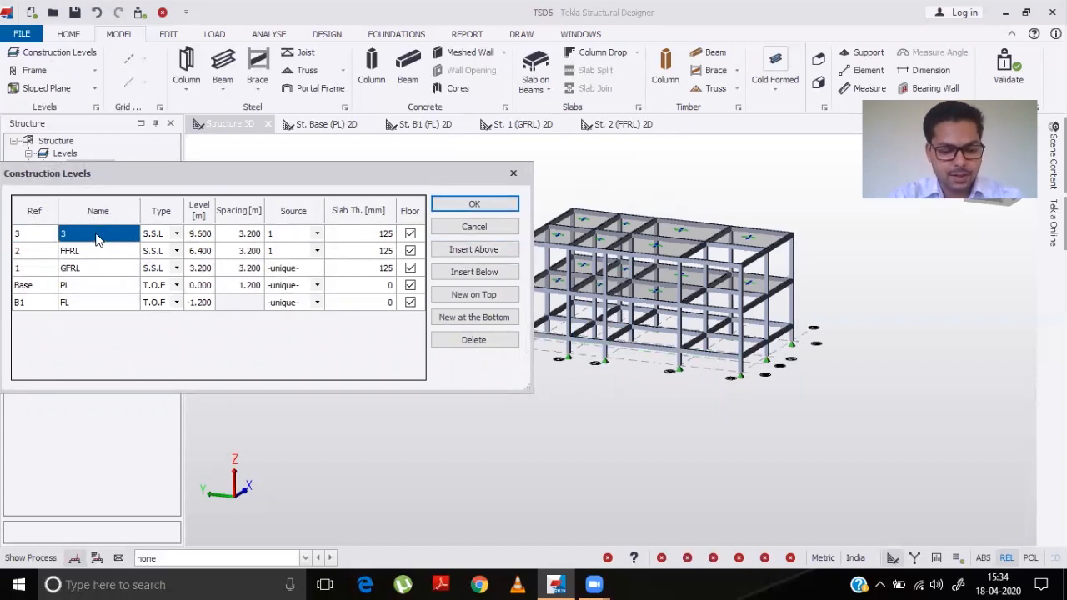
{"action": "type", "text": "HRRL"}
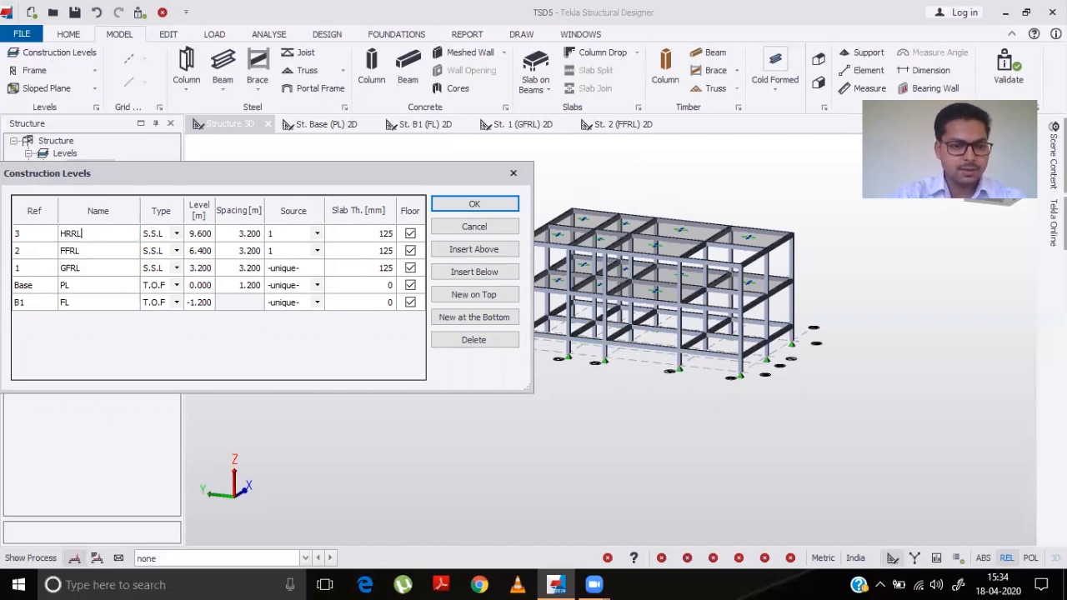
{"action": "left_click", "coordinate": [246, 236]}
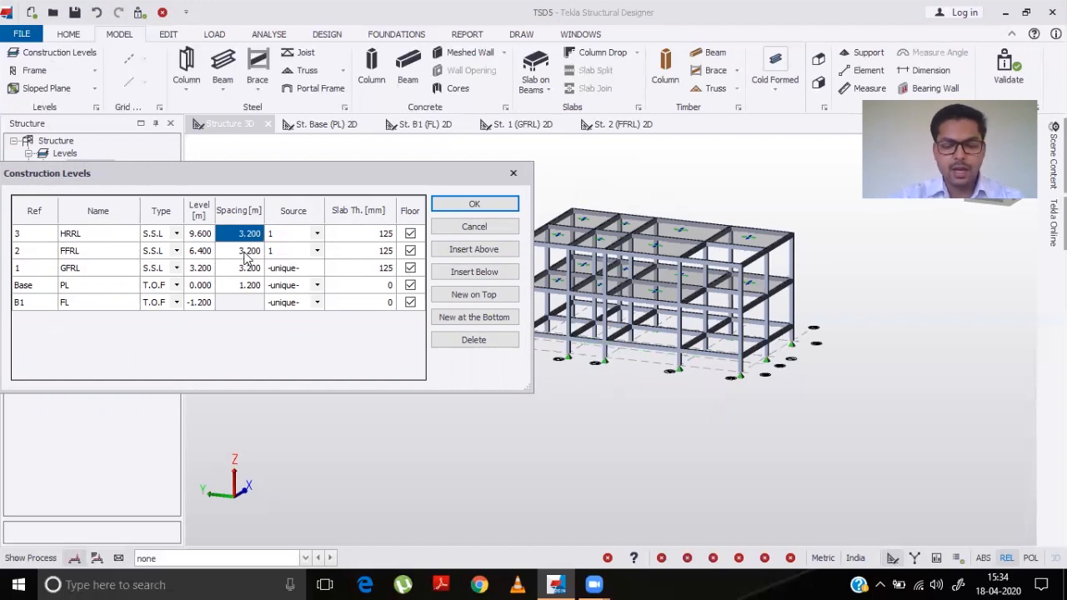
{"action": "type", "text": "2.5"}
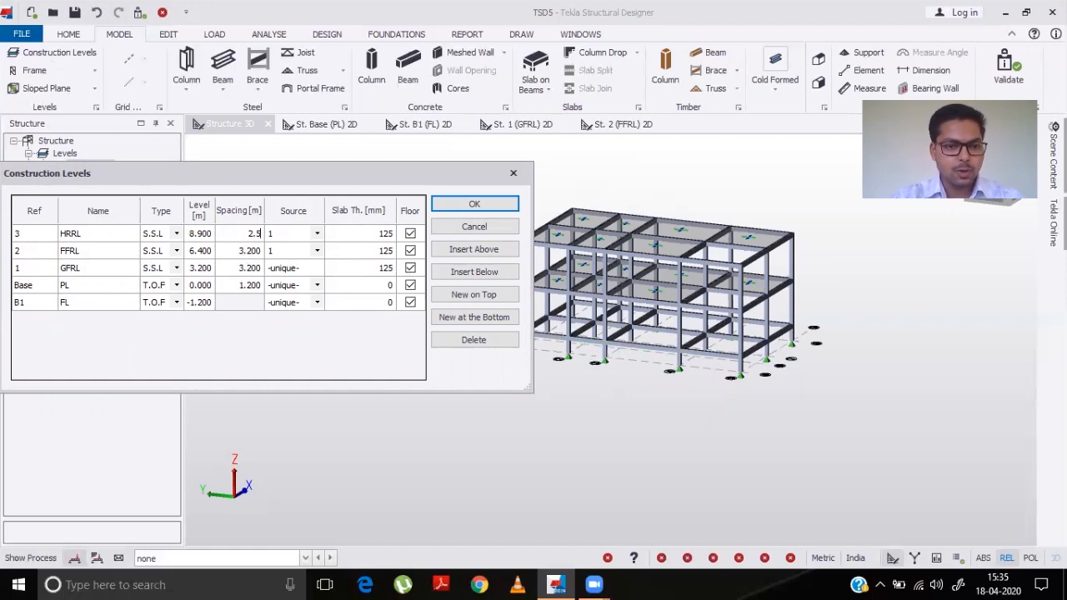
{"action": "left_click", "coordinate": [366, 237]}
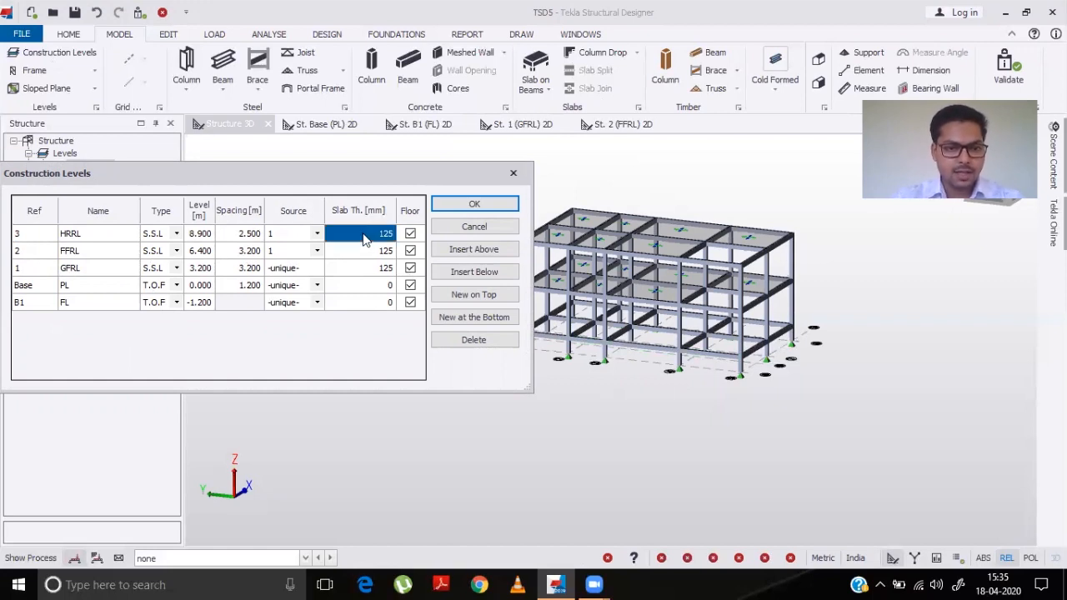
{"action": "type", "text": "100"}
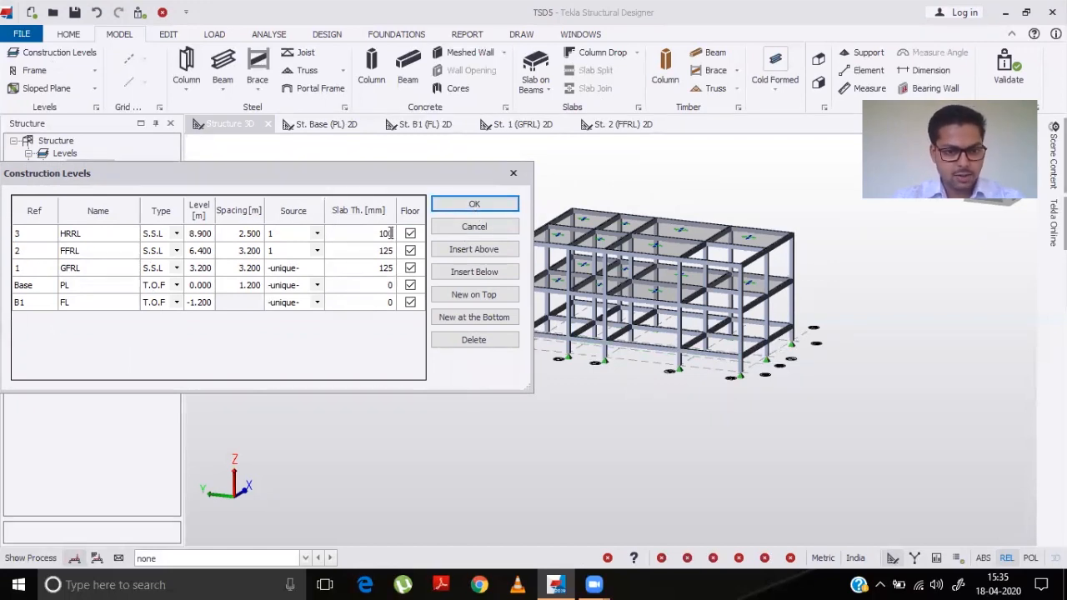
{"action": "left_click", "coordinate": [468, 212]}
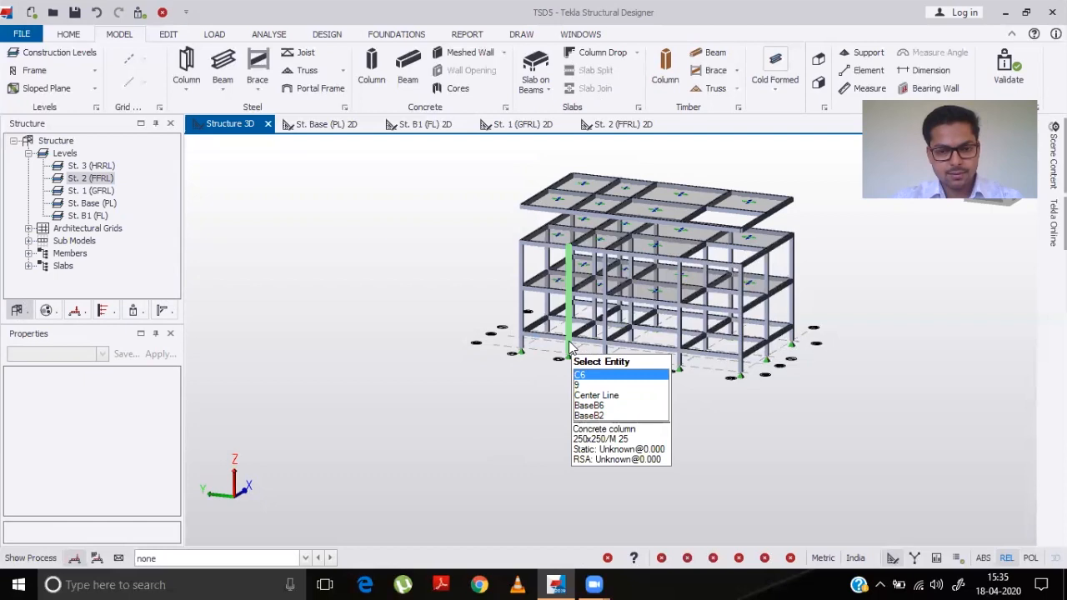
- Set the source of level 2 (FFRL) to -unique- in Construction Levels
{"action": "left_click", "coordinate": [37, 53]}
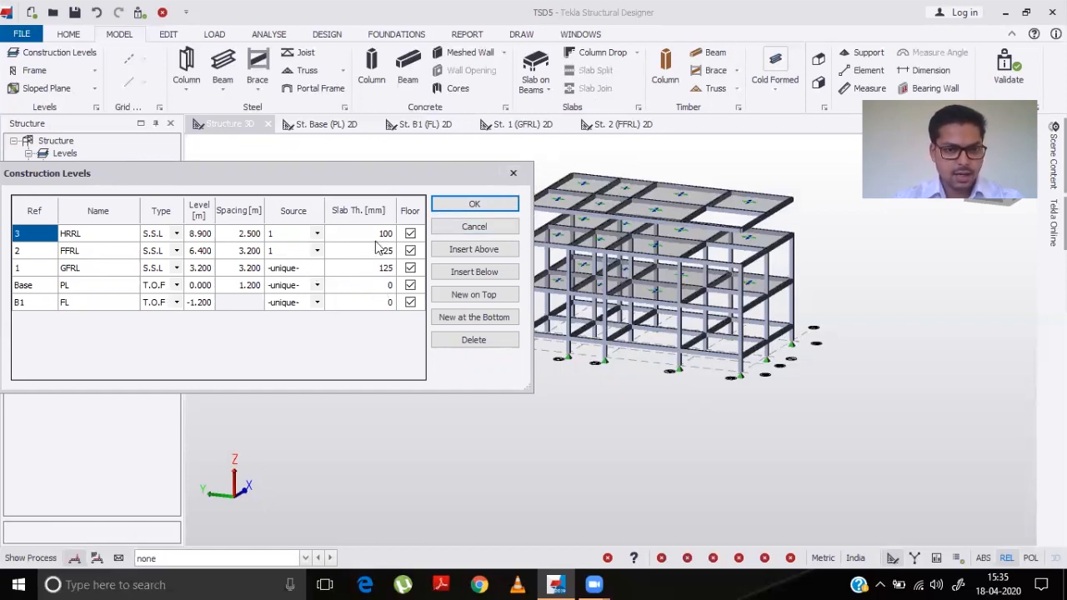
{"action": "left_click", "coordinate": [512, 173]}
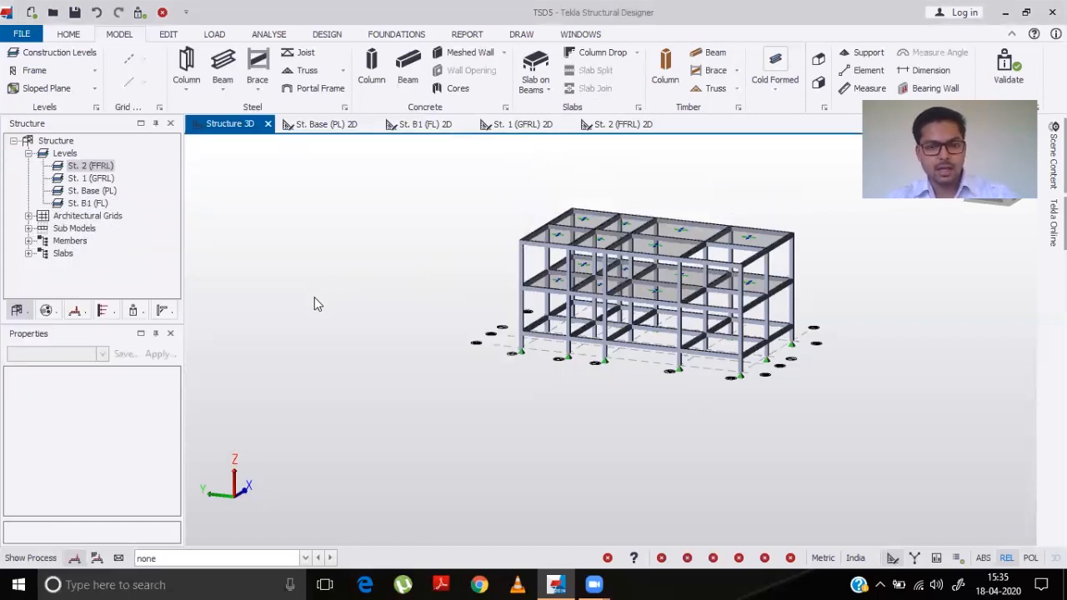
{"action": "left_click", "coordinate": [37, 53]}
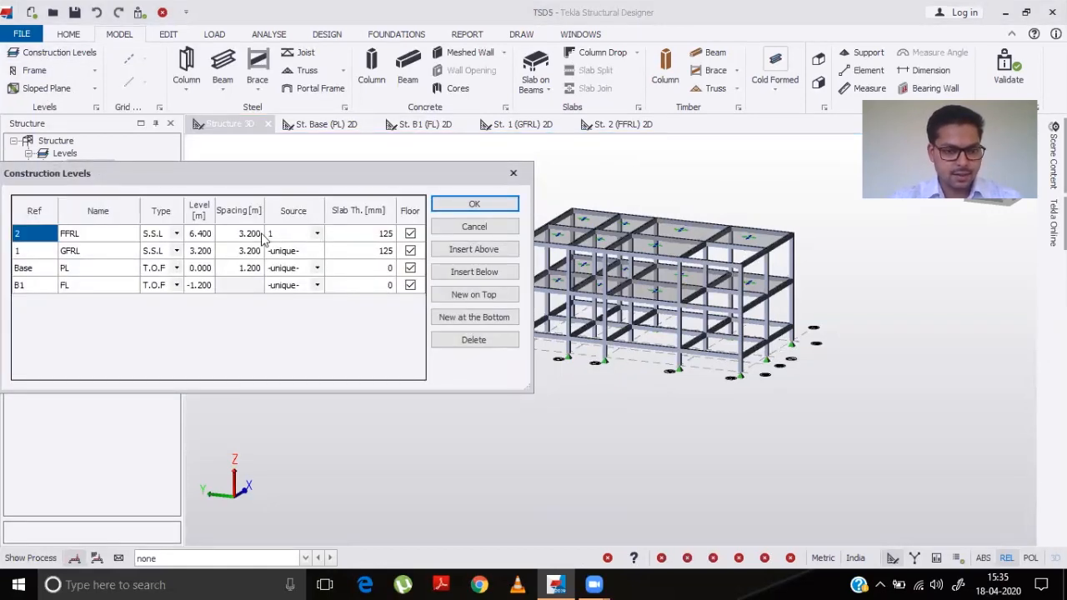
{"action": "left_click", "coordinate": [317, 233]}
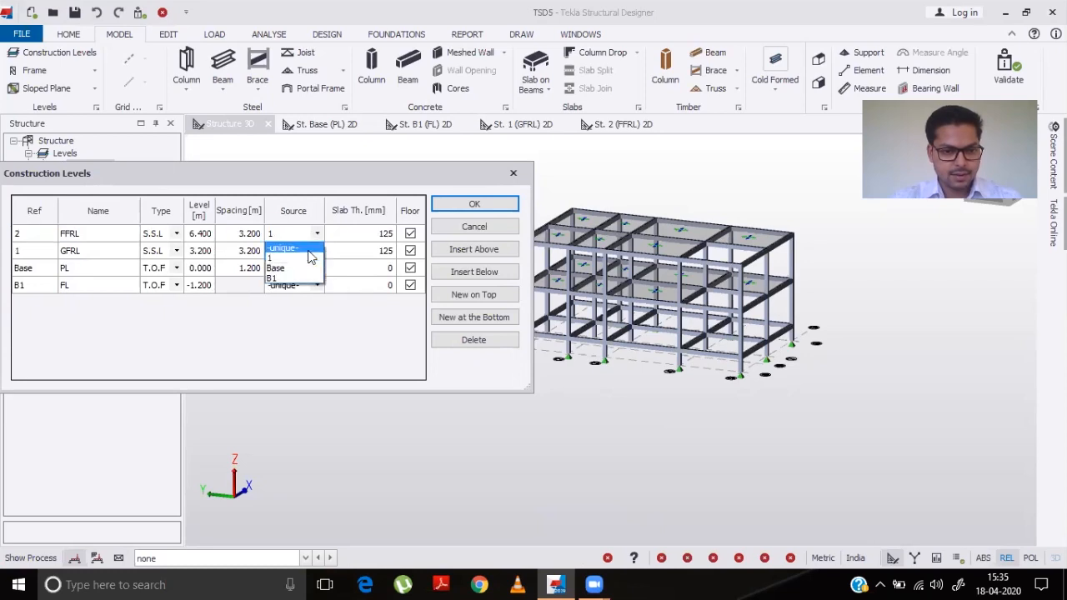
{"action": "left_click", "coordinate": [308, 251]}
- Add a new level above FFRL named HRRL with 2.5 m spacing and 100 mm slab thickness
{"action": "left_click", "coordinate": [481, 252]}
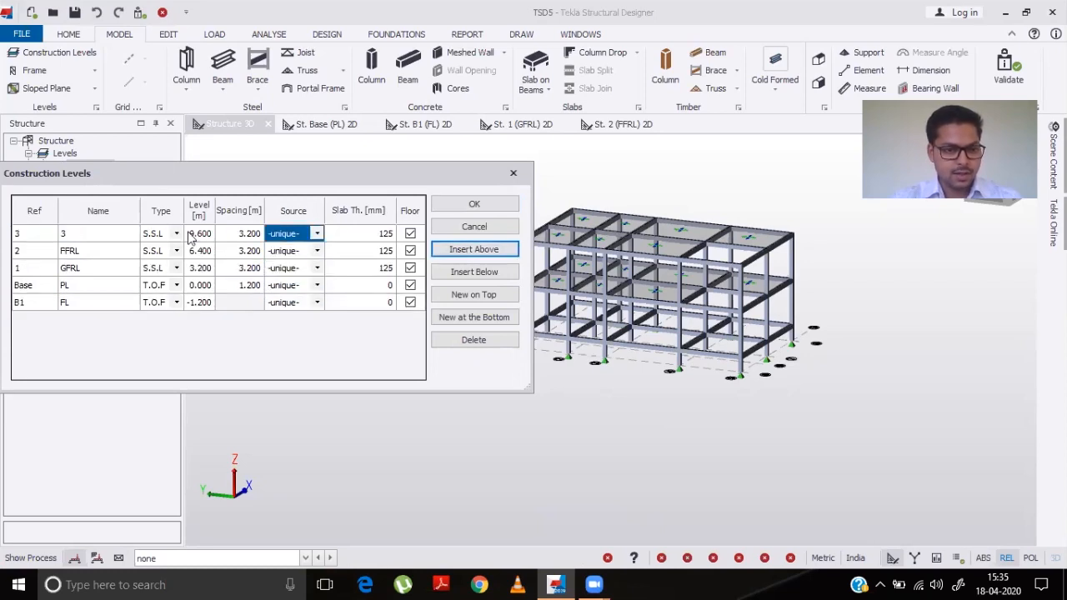
{"action": "left_click", "coordinate": [105, 233]}
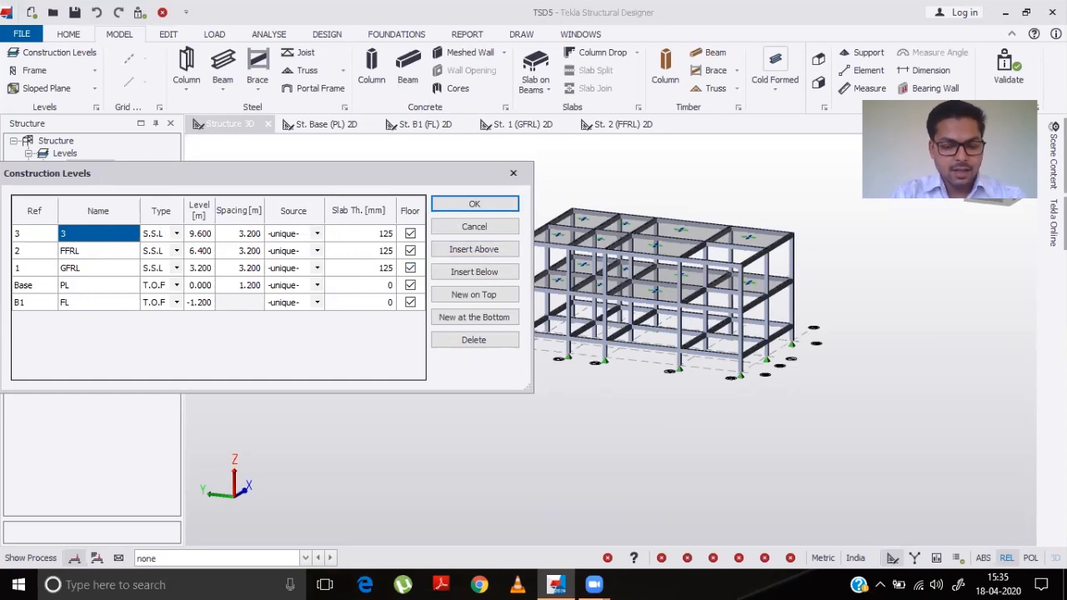
{"action": "type", "text": "H"}
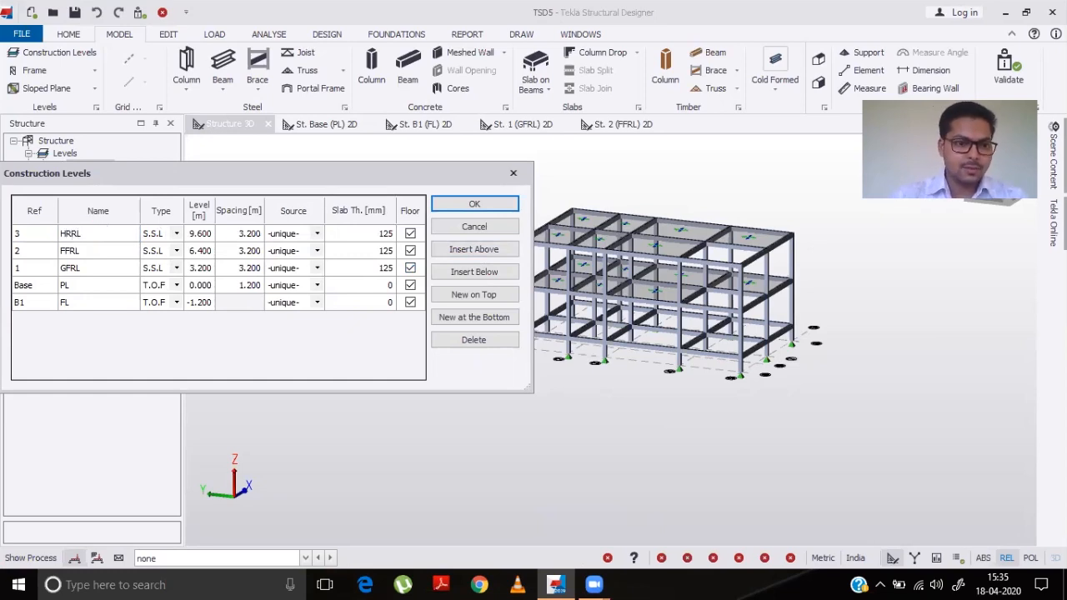
{"action": "type", "text": "RRL"}
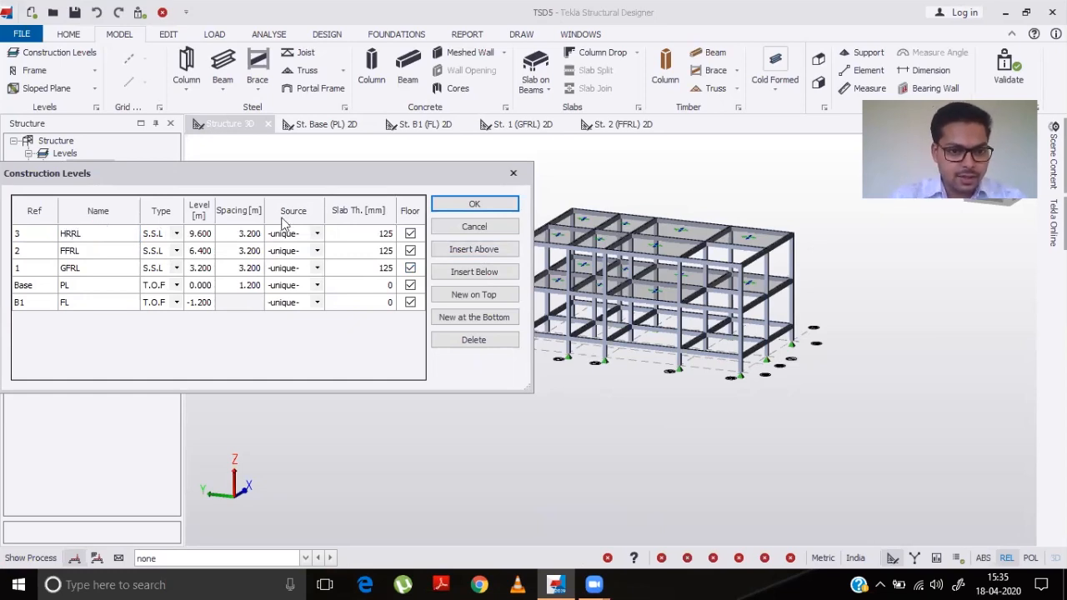
{"action": "left_click", "coordinate": [241, 237]}
{"action": "type", "text": "2.5"}
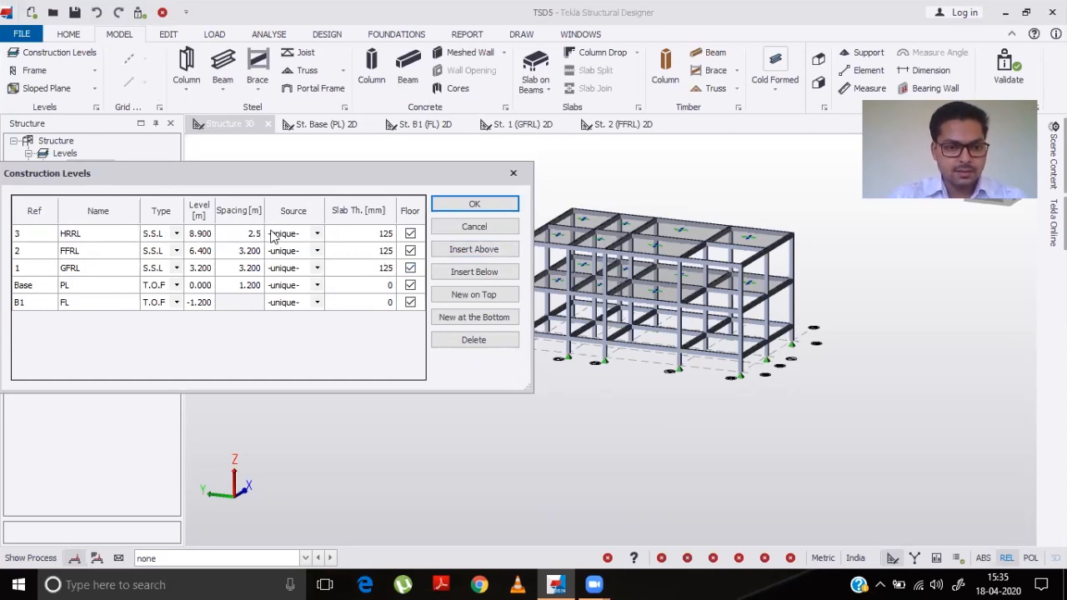
{"action": "left_click", "coordinate": [379, 239]}
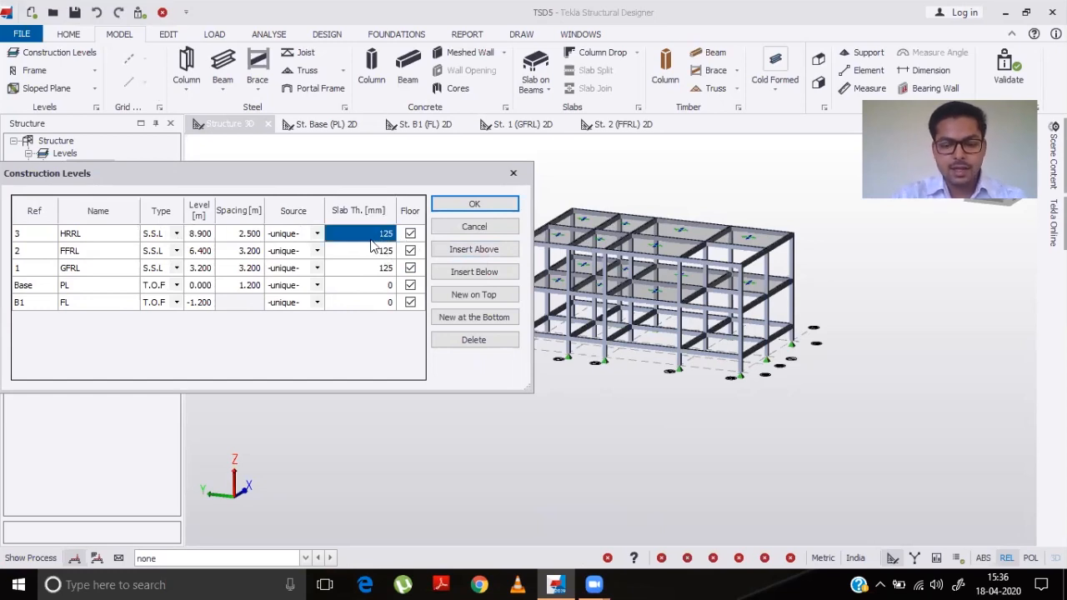
{"action": "type", "text": "100"}
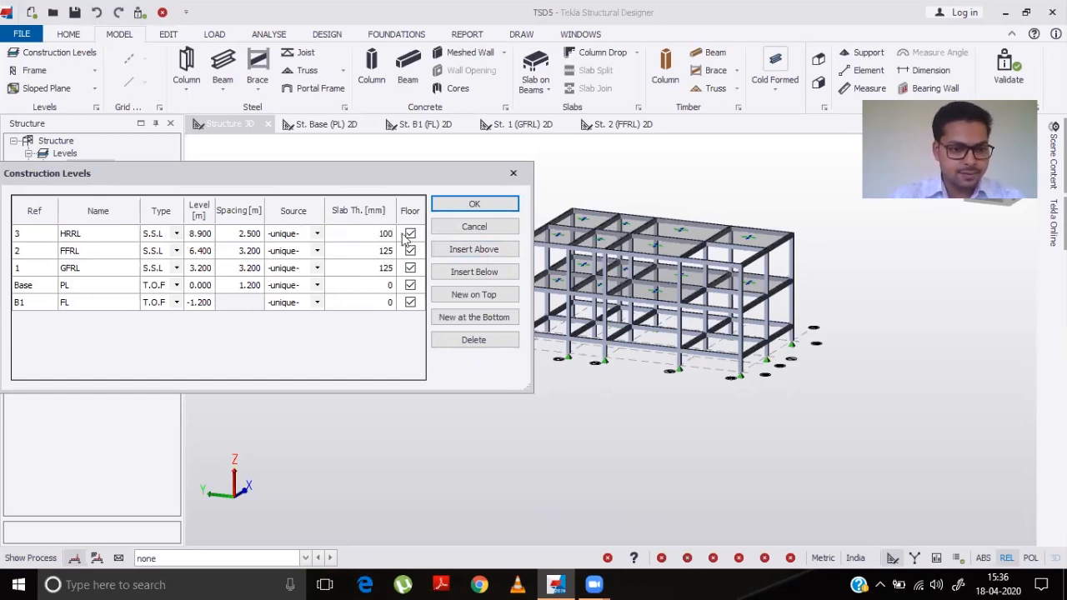
{"action": "left_click", "coordinate": [474, 207]}
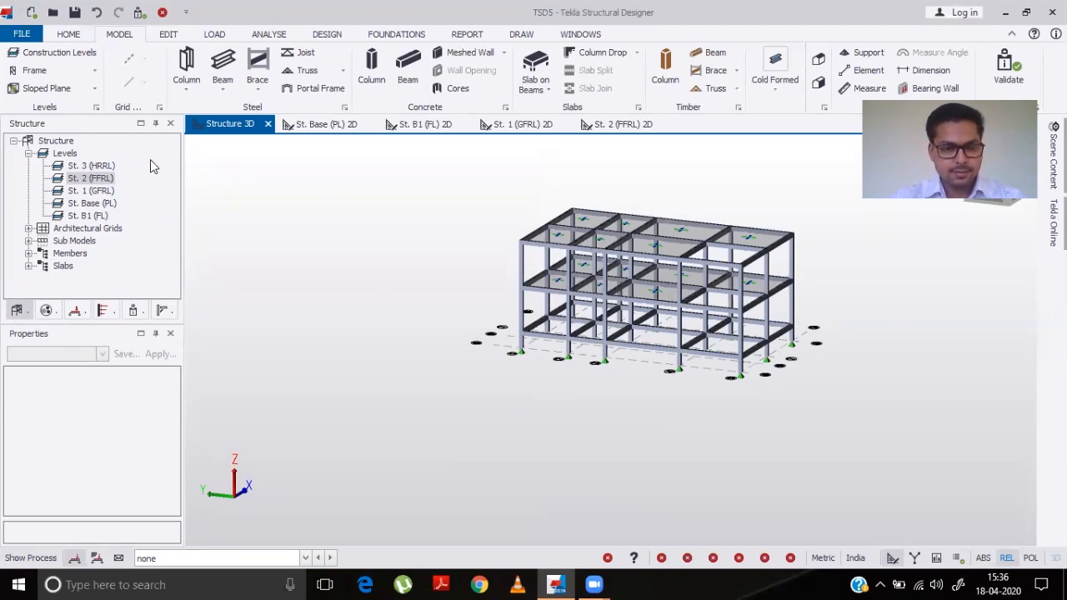
- Set the top level of the four columns at grids 4–5 / 6–7 to St. 3 (HRRL)
{"action": "left_click", "coordinate": [90, 166]}
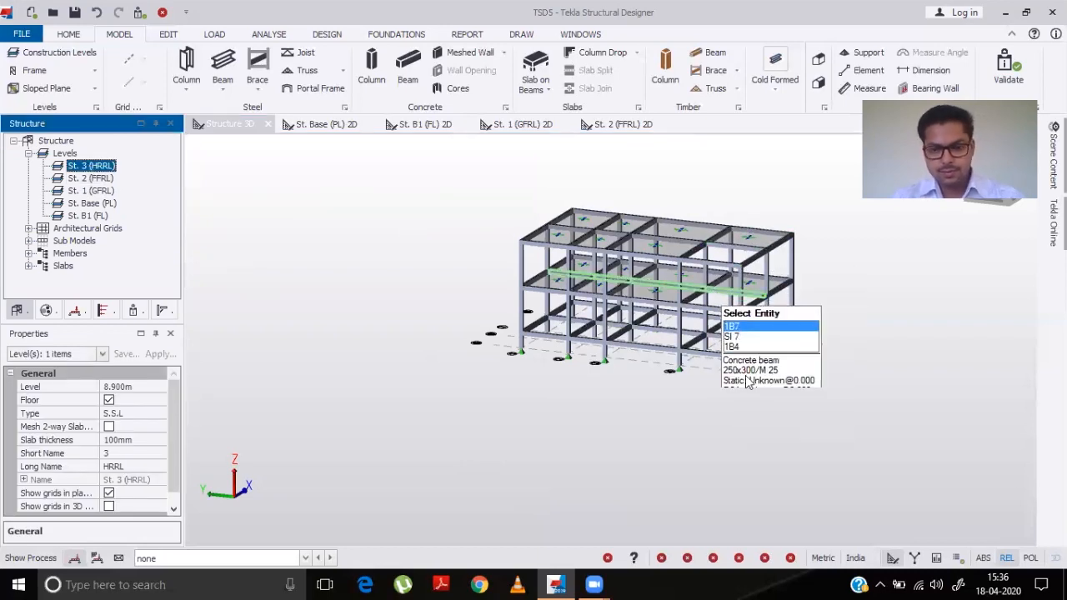
{"action": "middle_click_drag", "start_coordinate": [780, 432], "coordinate": [822, 425]}
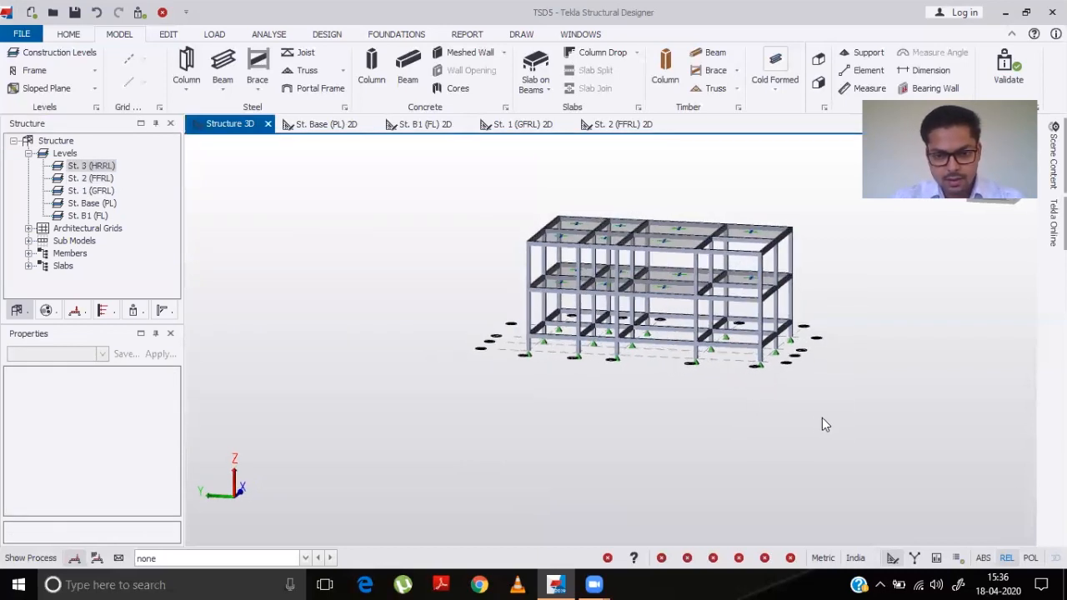
{"action": "left_click", "coordinate": [697, 276]}
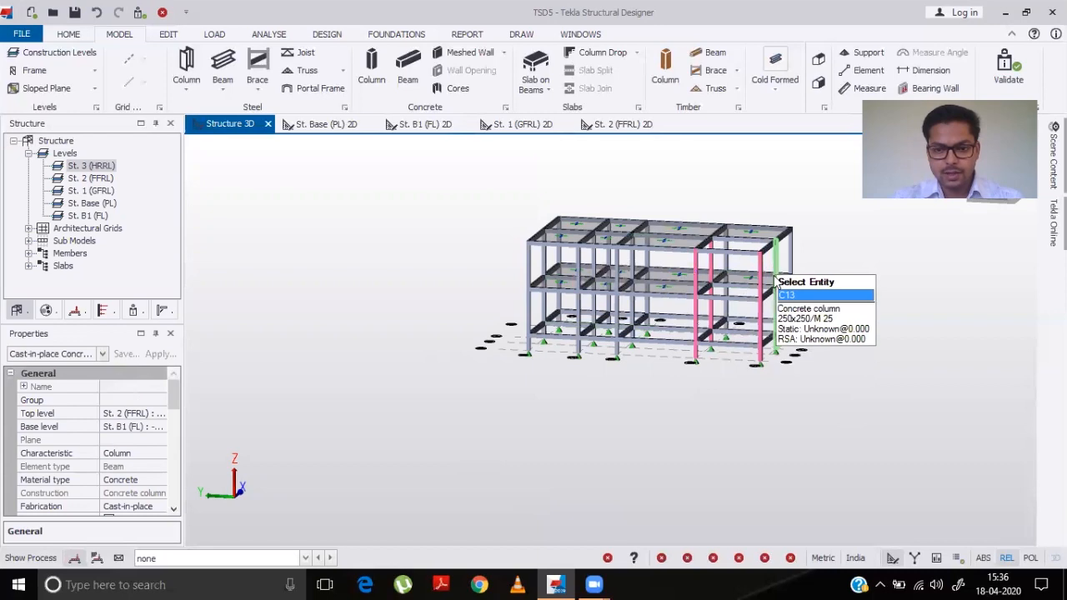
{"action": "left_click", "coordinate": [773, 261]}
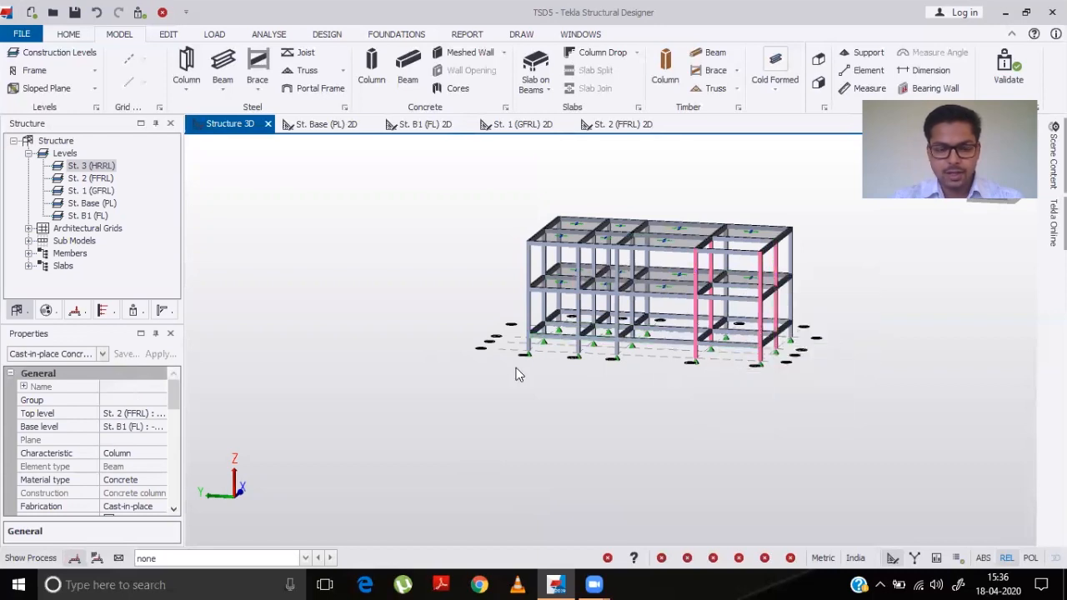
{"action": "left_click", "coordinate": [133, 413]}
{"action": "left_click", "coordinate": [159, 414]}
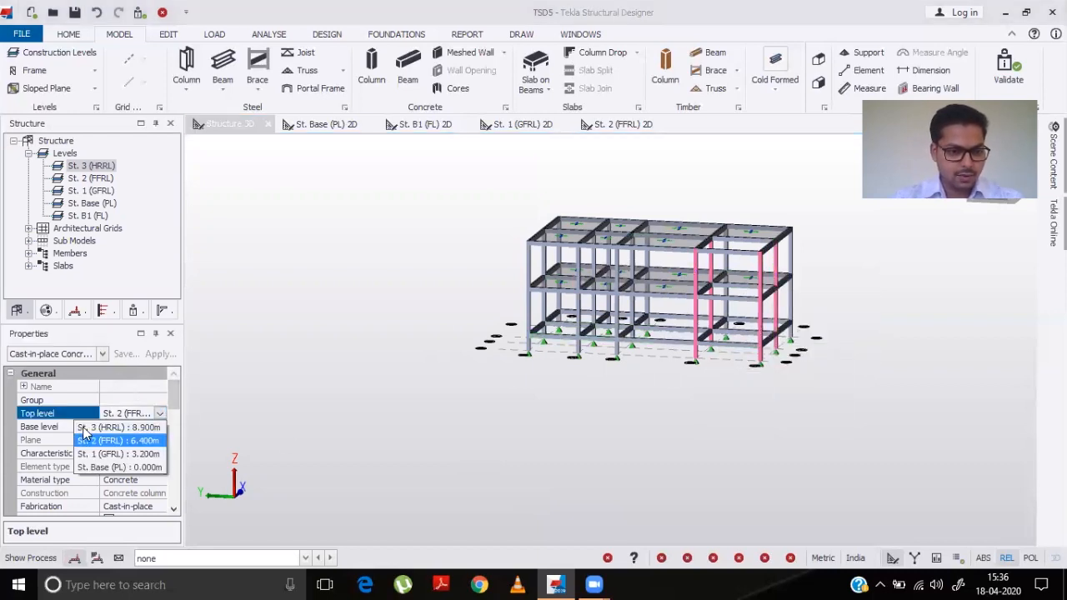
{"action": "left_click", "coordinate": [136, 427]}
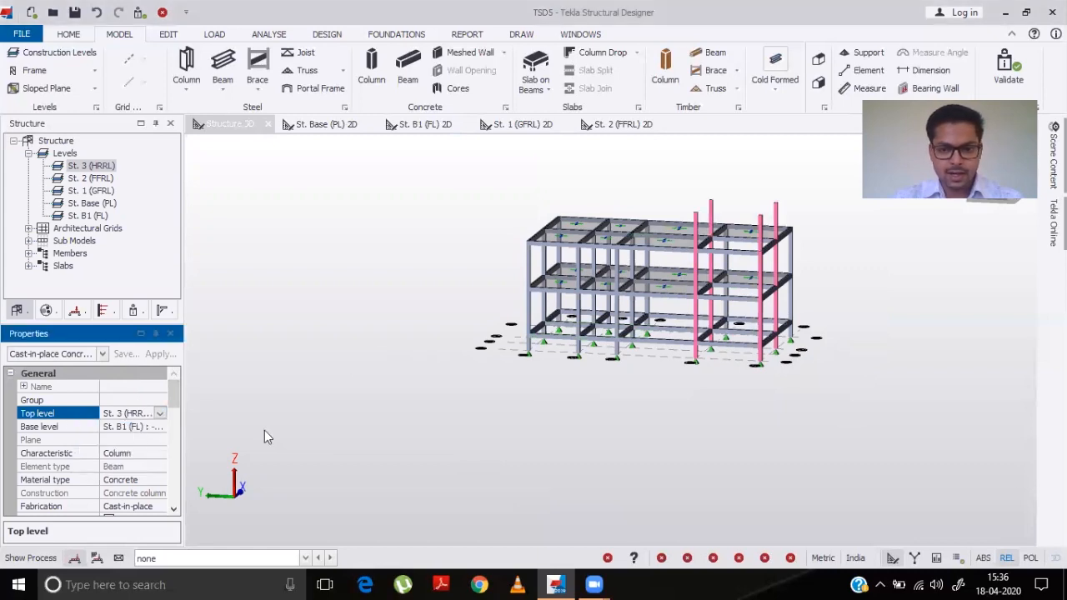
- Open the St. 3 (HRRL) 2D plan view
{"action": "right_click_drag", "start_coordinate": [956, 341], "coordinate": [660, 368]}
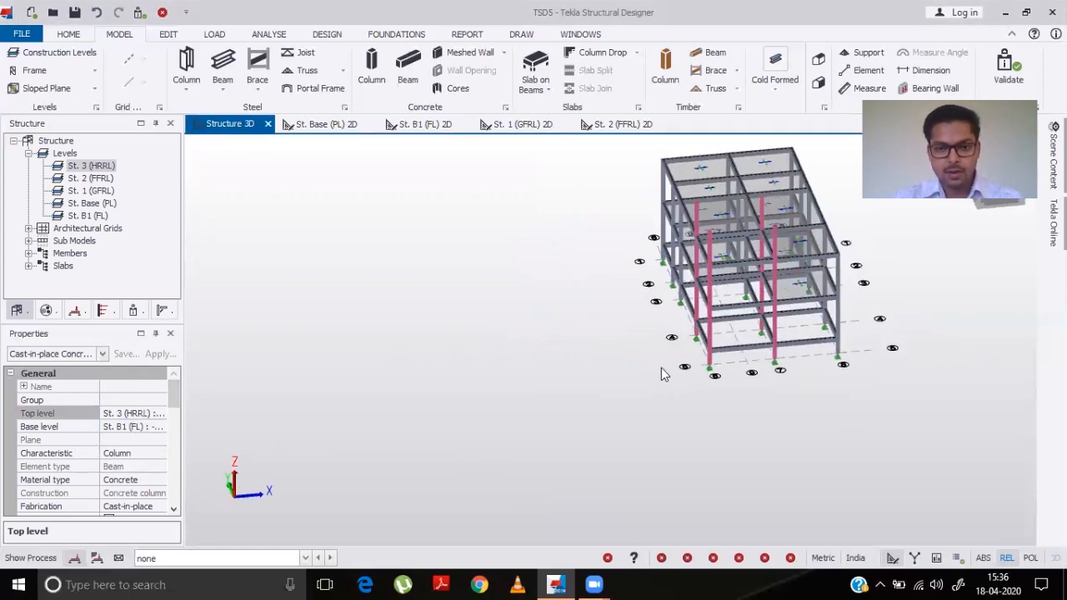
{"action": "right_click_drag", "start_coordinate": [508, 394], "coordinate": [709, 255]}
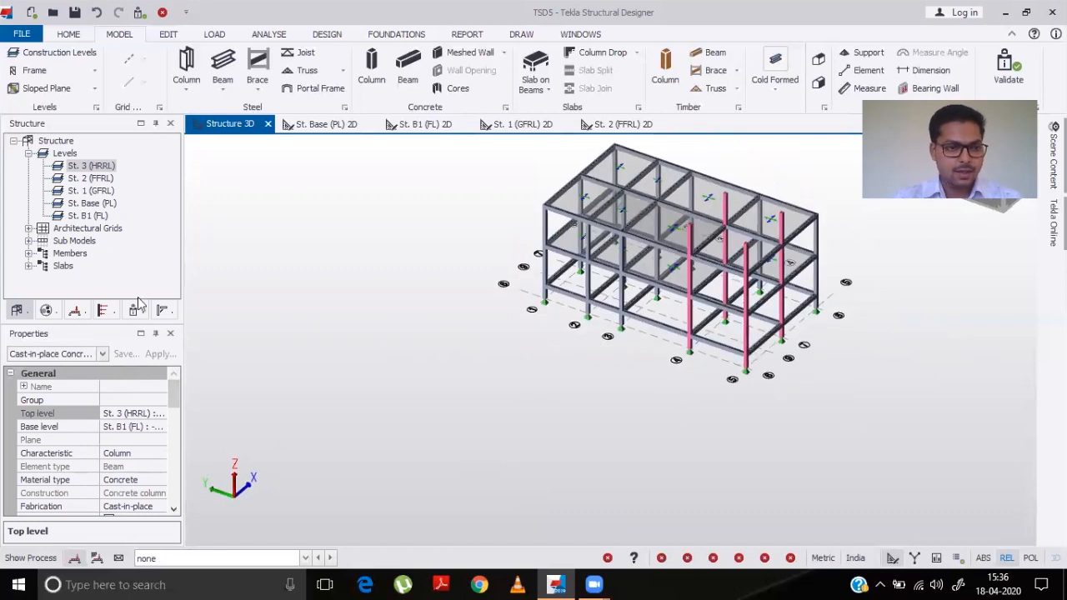
{"action": "left_click", "coordinate": [91, 166]}
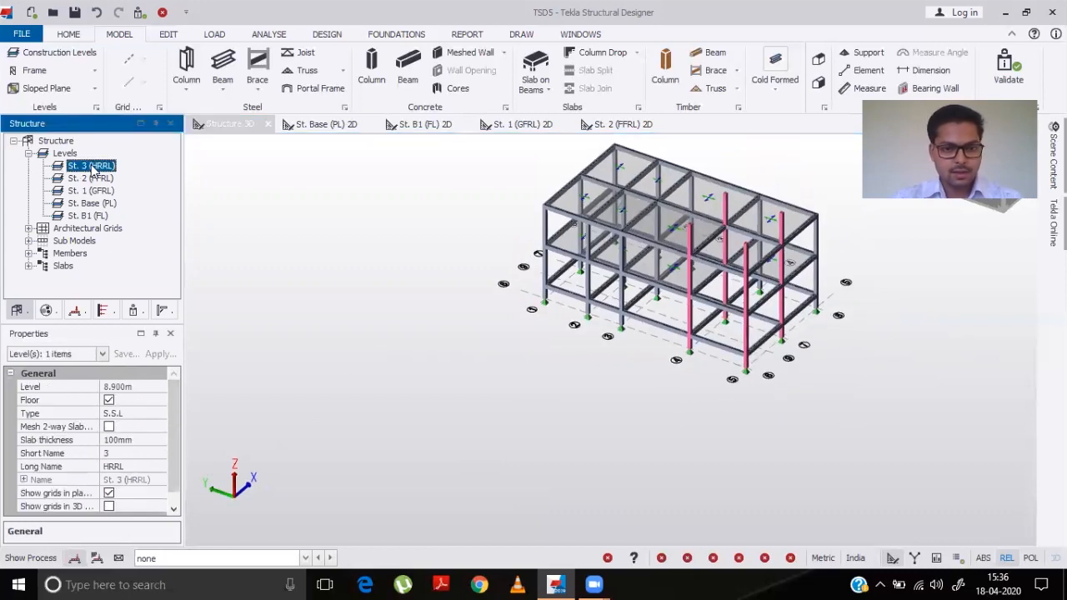
{"action": "double_click", "coordinate": [92, 166]}
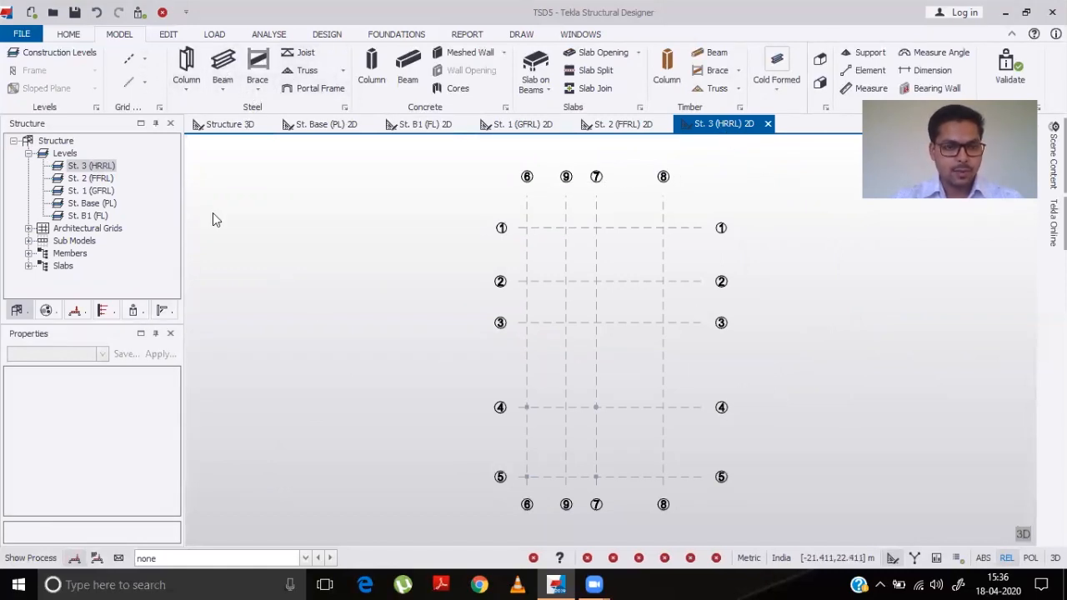
{"action": "left_click", "coordinate": [223, 67]}
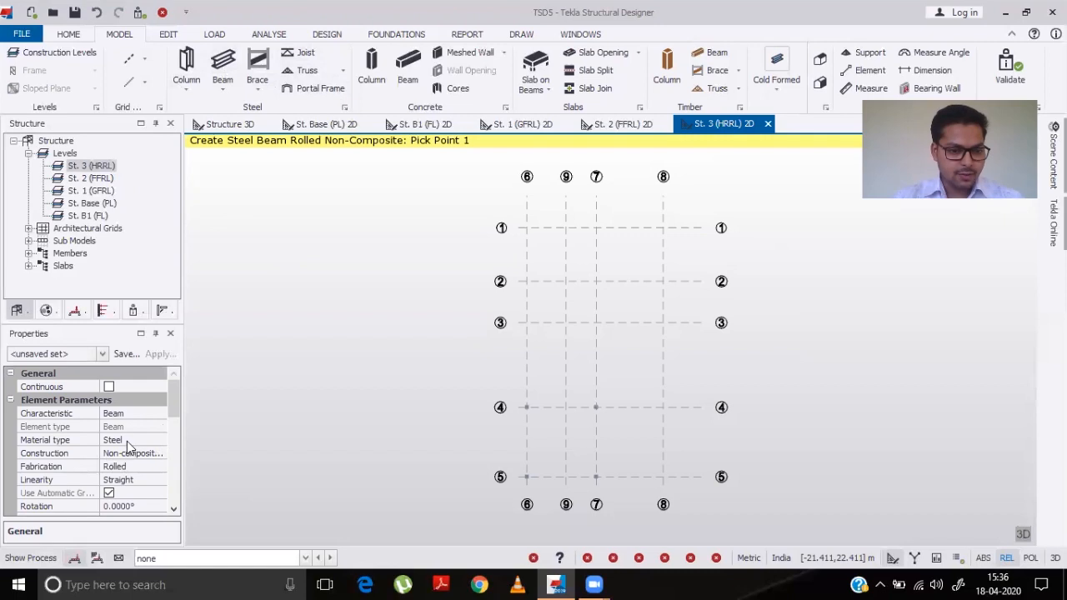
{"action": "left_click", "coordinate": [174, 511]}
{"action": "left_click", "coordinate": [174, 512]}
{"action": "left_click", "coordinate": [175, 512]}
{"action": "left_click", "coordinate": [174, 512]}
{"action": "left_click", "coordinate": [174, 512]}
{"action": "left_click_drag", "start_coordinate": [171, 442], "coordinate": [162, 473]}
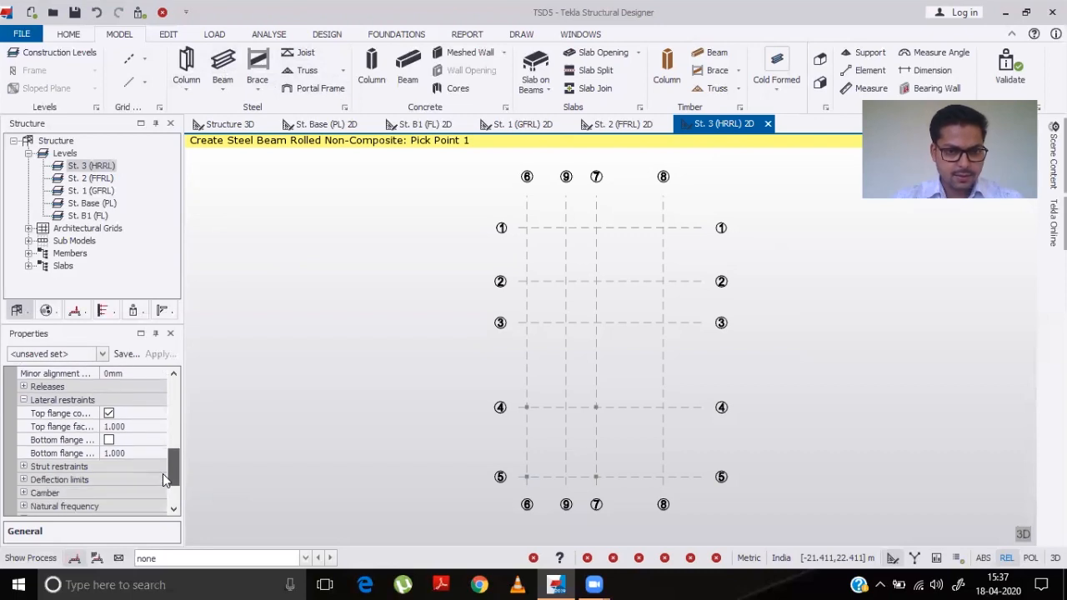
- Start a cast-in-place concrete beam with grade M 25 and Fe 500 longitudinal and link reinforcement classes
{"action": "left_click", "coordinate": [407, 71]}
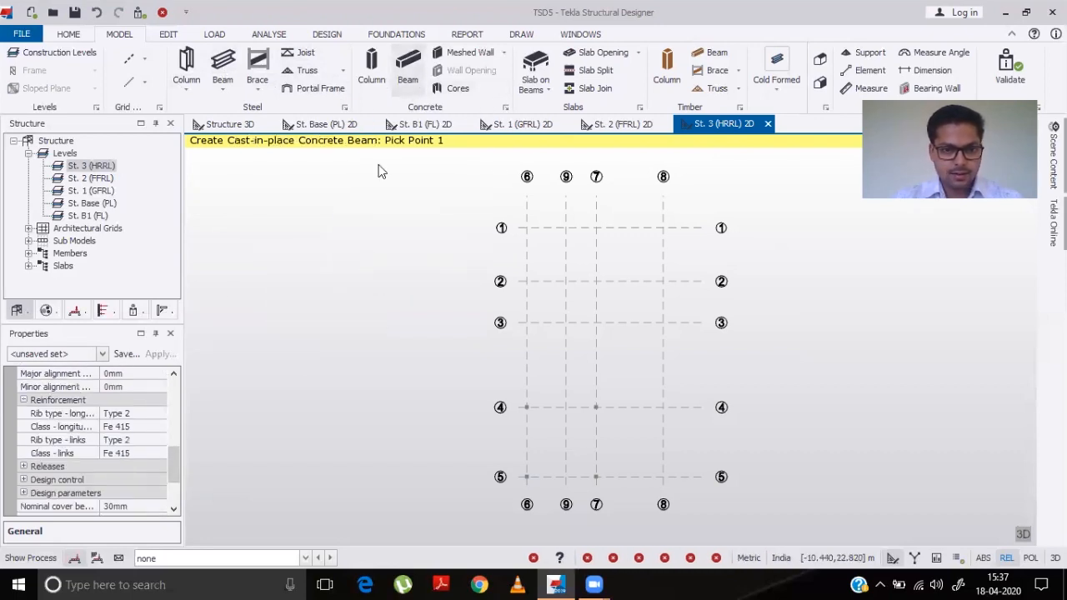
{"action": "left_click_drag", "start_coordinate": [173, 468], "coordinate": [170, 452]}
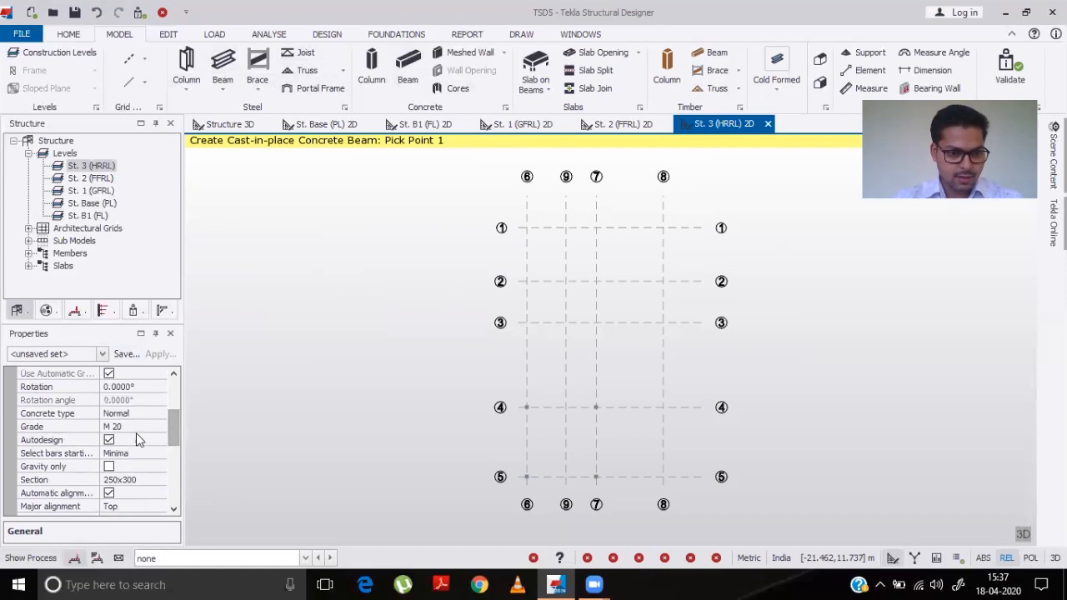
{"action": "left_click", "coordinate": [129, 427]}
{"action": "left_click", "coordinate": [160, 427]}
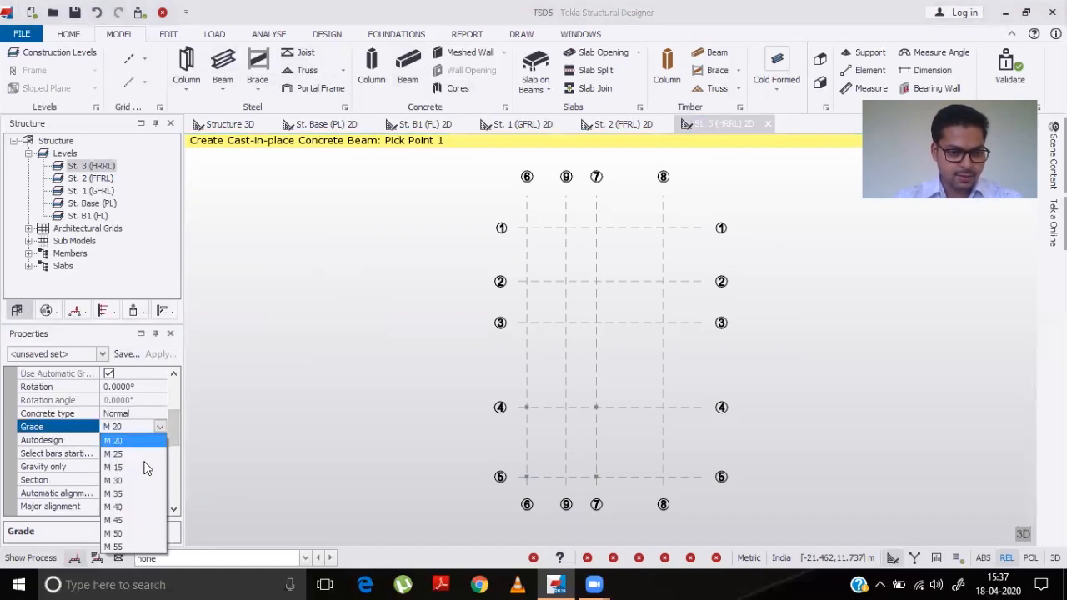
{"action": "left_click", "coordinate": [134, 459]}
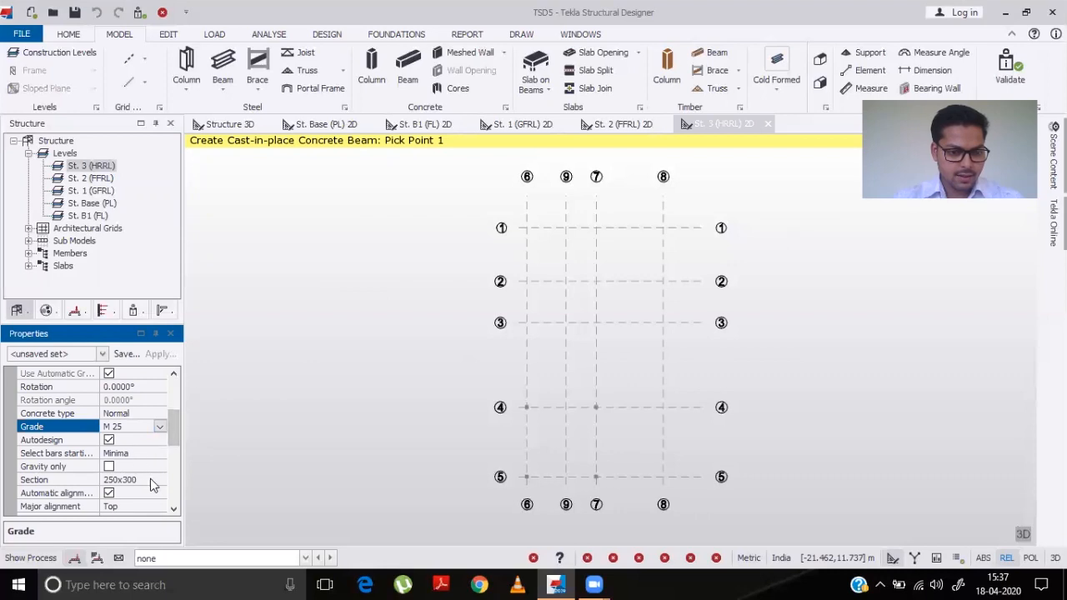
{"action": "left_click", "coordinate": [173, 510]}
{"action": "left_click", "coordinate": [173, 511]}
{"action": "left_click", "coordinate": [173, 510]}
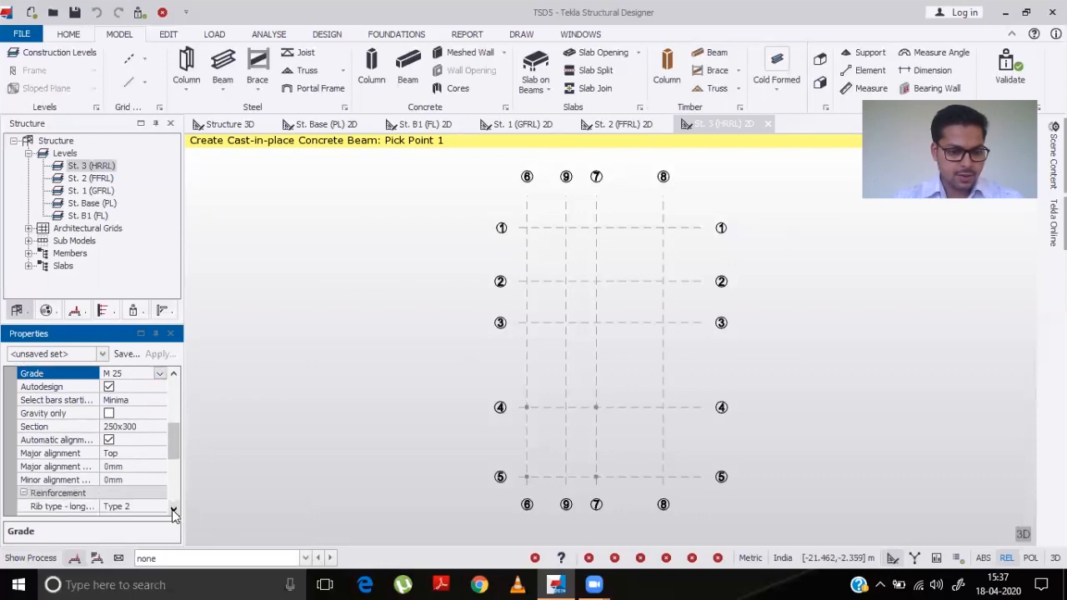
{"action": "left_click", "coordinate": [173, 510]}
{"action": "left_click", "coordinate": [173, 510]}
{"action": "left_click", "coordinate": [172, 510]}
{"action": "left_click", "coordinate": [172, 511]}
{"action": "left_click", "coordinate": [173, 510]}
{"action": "left_click", "coordinate": [173, 510]}
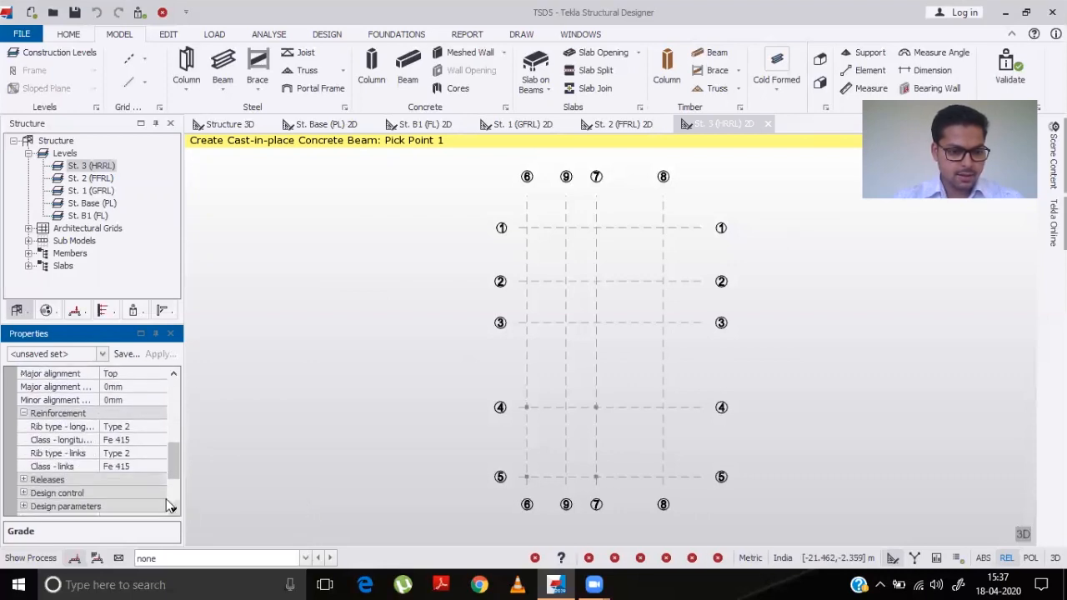
{"action": "left_click", "coordinate": [111, 442]}
{"action": "double_click", "coordinate": [129, 442]}
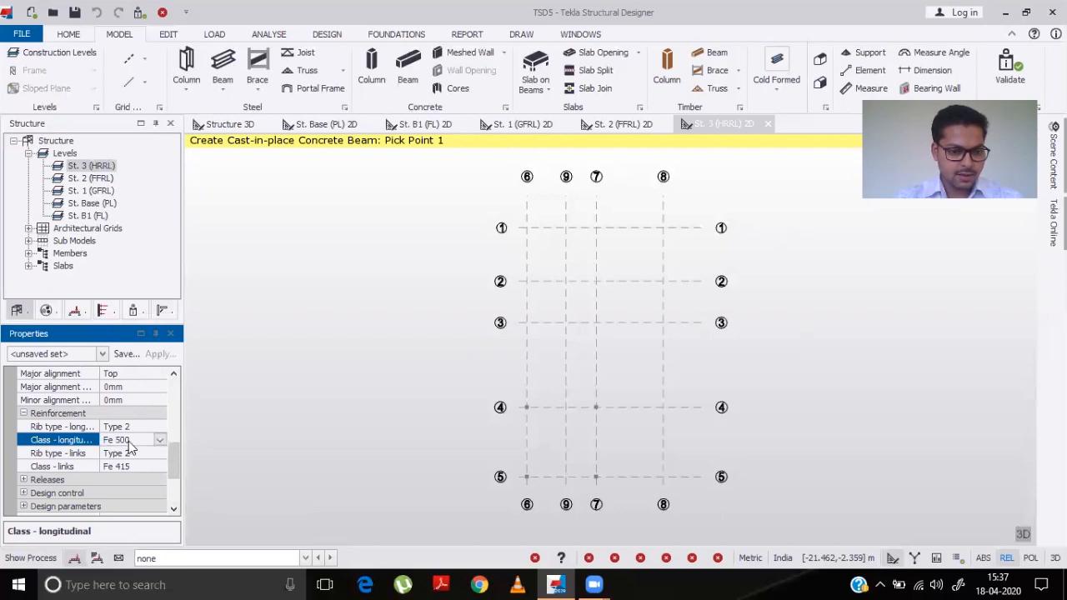
{"action": "left_click", "coordinate": [137, 469]}
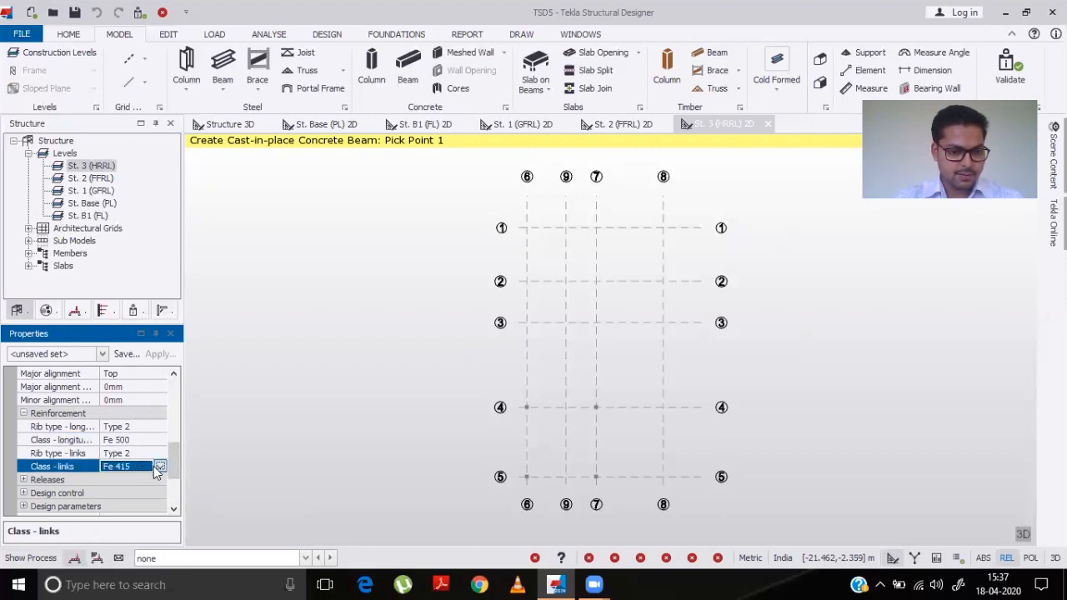
{"action": "left_click", "coordinate": [159, 466]}
{"action": "left_click", "coordinate": [125, 493]}
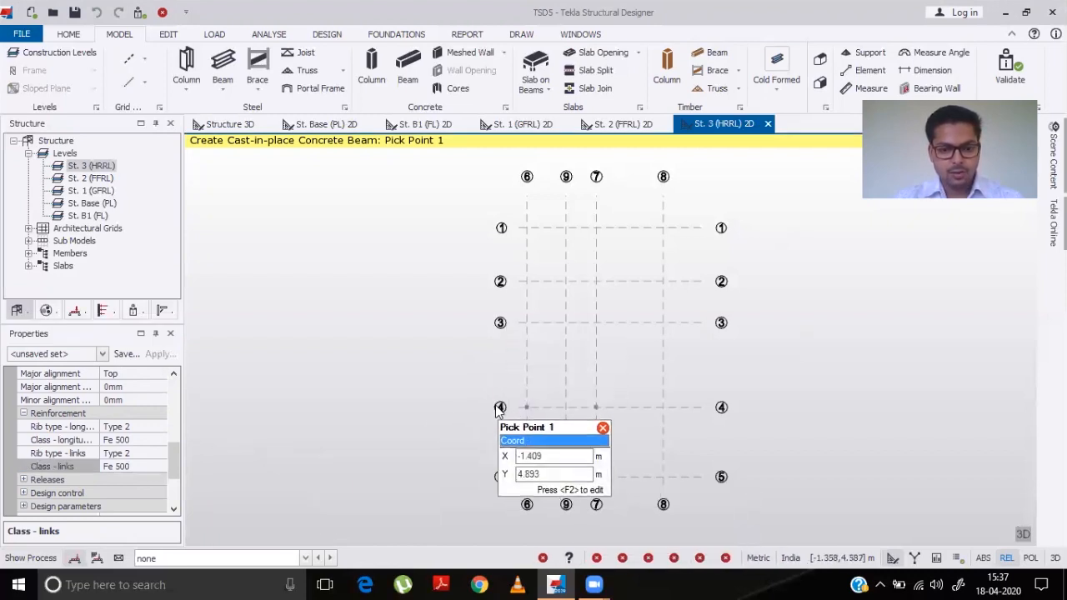
- Place concrete beams around the bay between grids 4–5 and 6–7 on the HRRL level
{"action": "left_click_drag", "start_coordinate": [506, 394], "coordinate": [636, 516]}
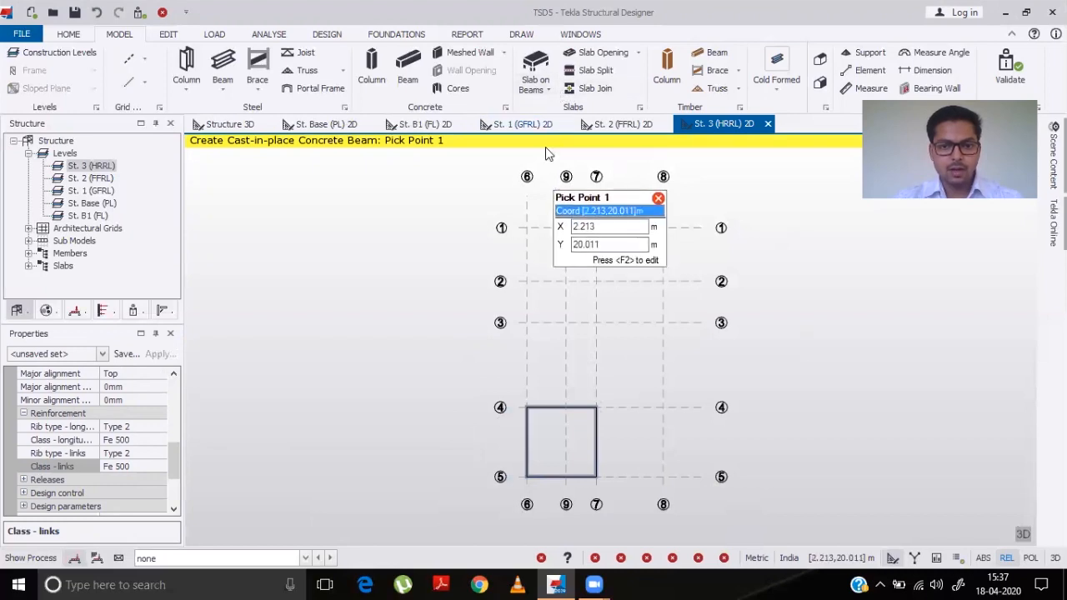
{"action": "left_click", "coordinate": [542, 83]}
{"action": "left_click", "coordinate": [569, 110]}
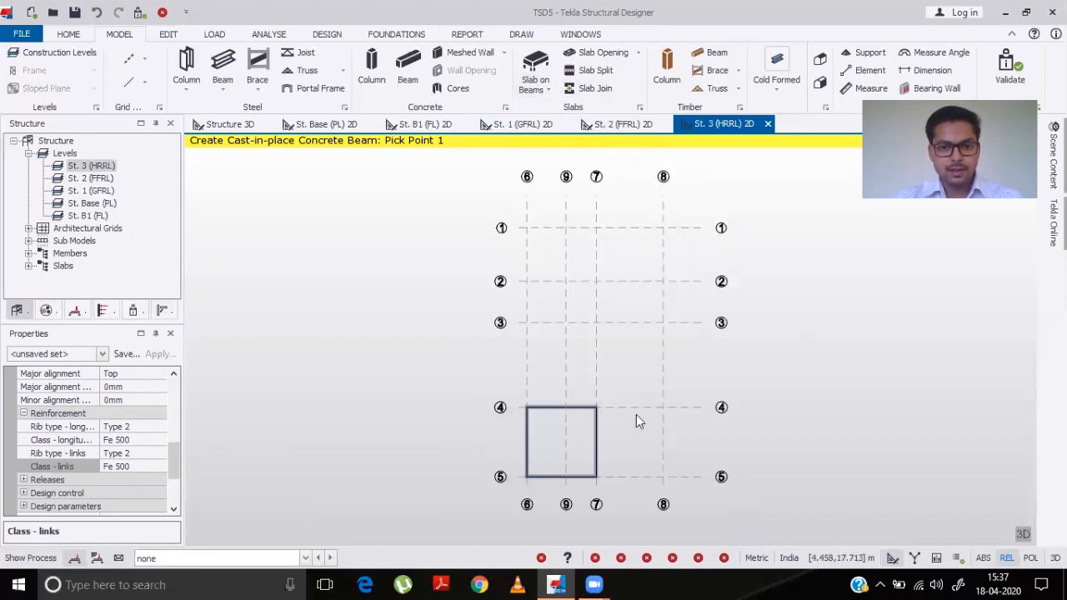
- Place a slab in the bay between grids 4–5 and 6–7 on the HRRL level
{"action": "left_click", "coordinate": [572, 452]}
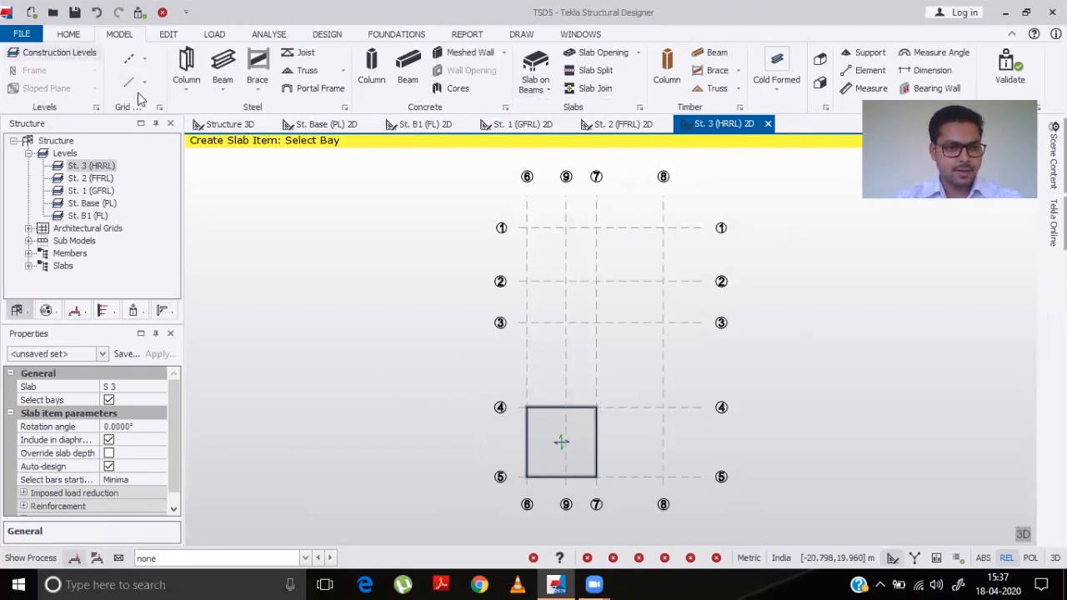
- Inspect the building from different angles in the 3D structure view
{"action": "left_click", "coordinate": [212, 126]}
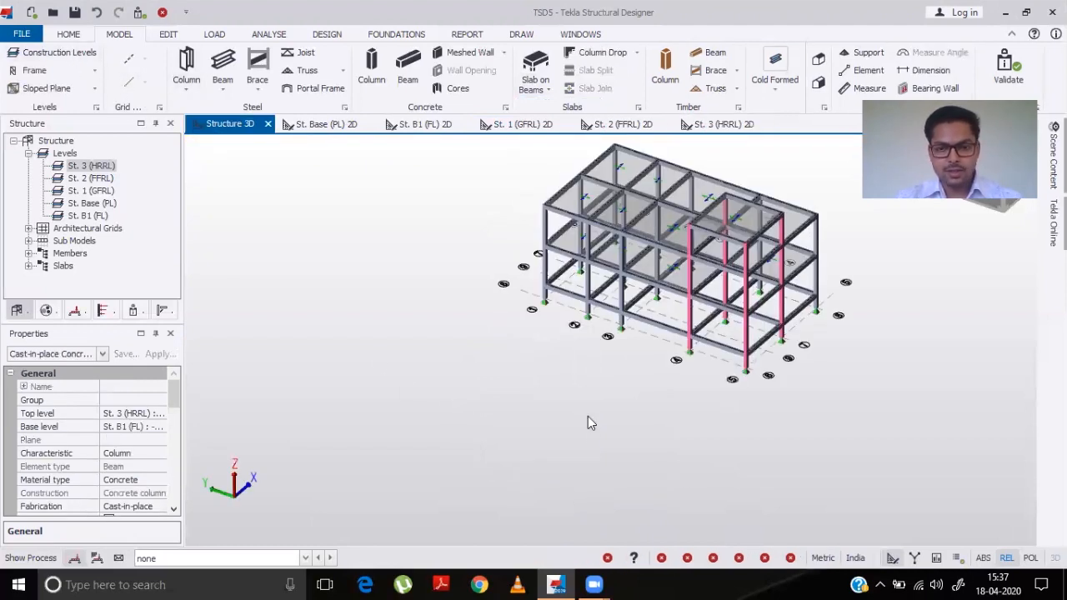
{"action": "middle_click_drag", "start_coordinate": [589, 428], "coordinate": [648, 385]}
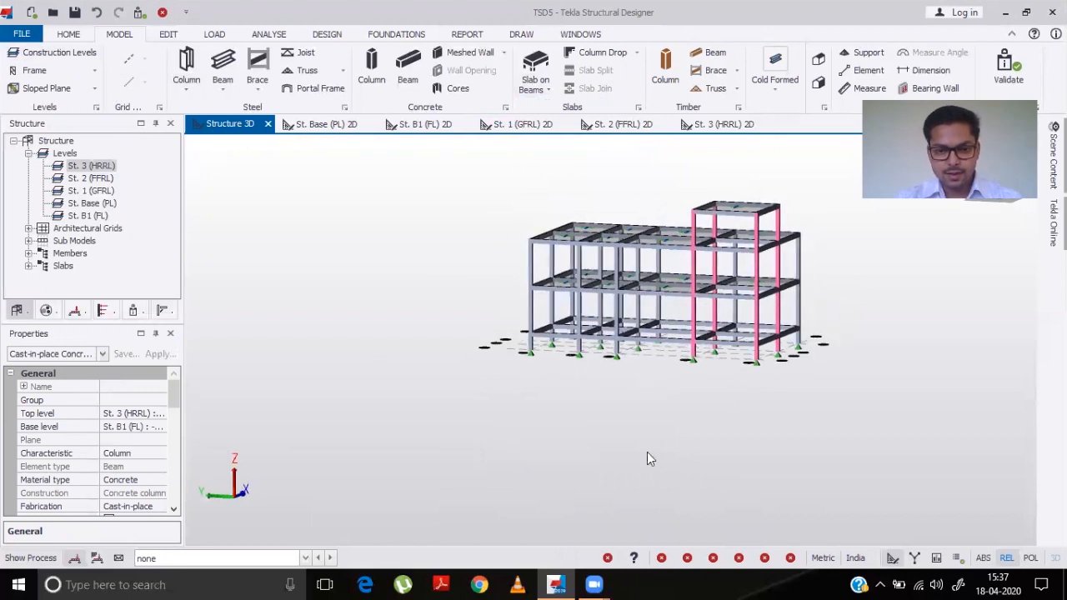
{"action": "left_click", "coordinate": [899, 325]}
{"action": "left_click_drag", "start_coordinate": [867, 325], "coordinate": [879, 367]}
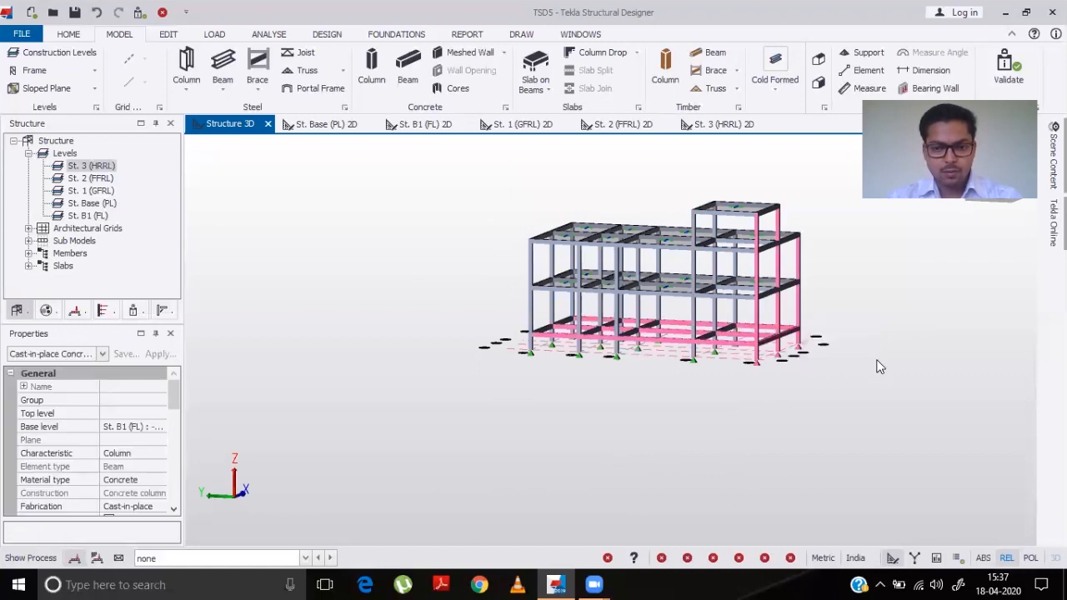
{"action": "left_click", "coordinate": [879, 366]}
{"action": "middle_click_drag", "start_coordinate": [890, 353], "coordinate": [225, 396]}
{"action": "middle_click_drag", "start_coordinate": [796, 426], "coordinate": [1014, 379]}
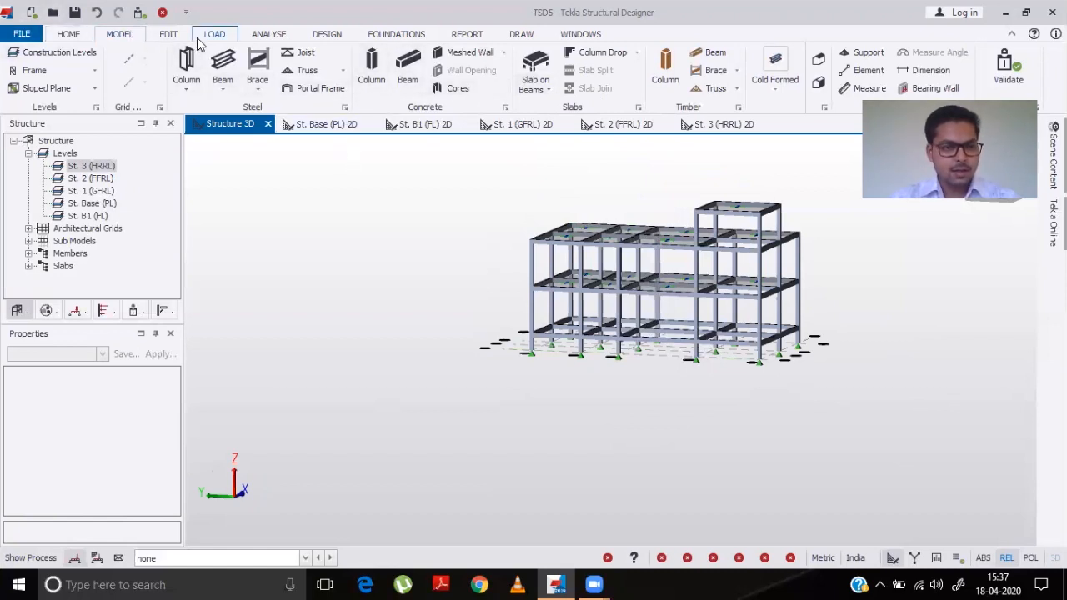
- Validate the model and review the validated structure in 3D
{"action": "left_click", "coordinate": [140, 14]}
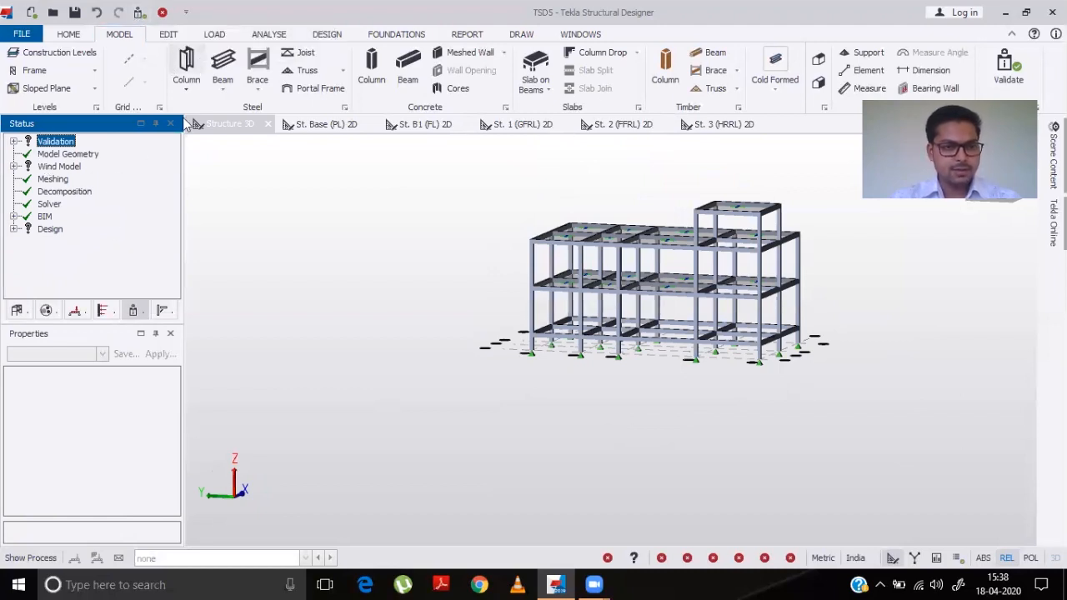
{"action": "left_click", "coordinate": [219, 35]}
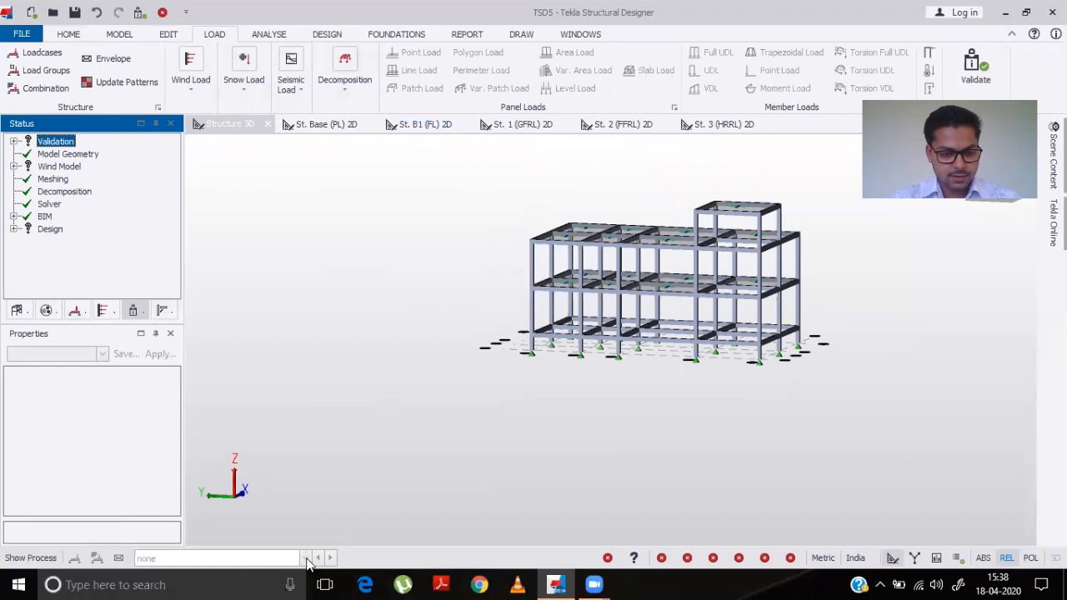
{"action": "left_click", "coordinate": [631, 401]}
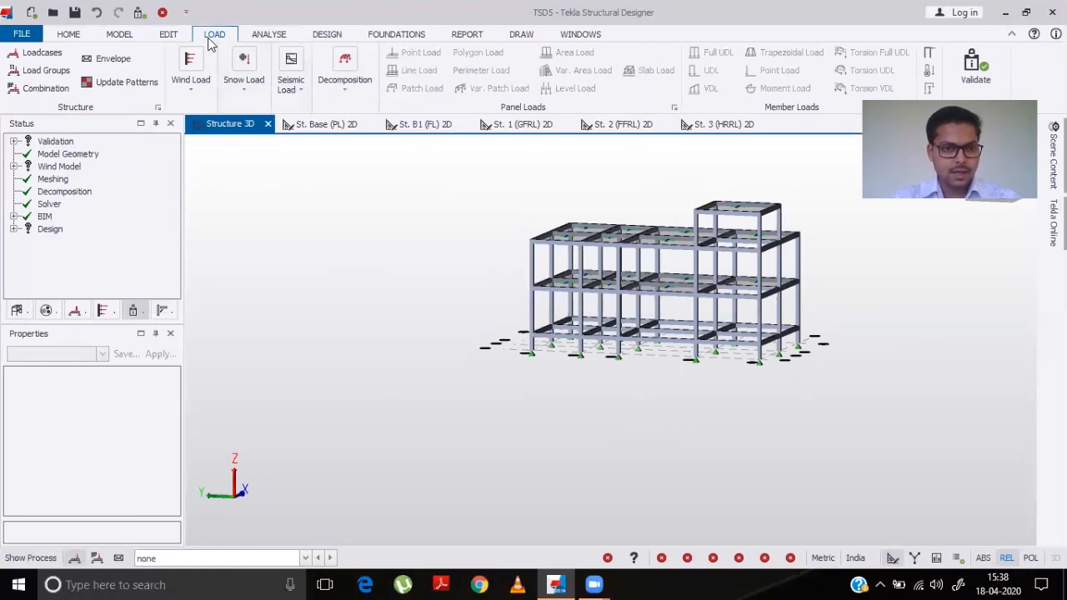
{"action": "right_click_drag", "start_coordinate": [662, 483], "coordinate": [583, 515]}
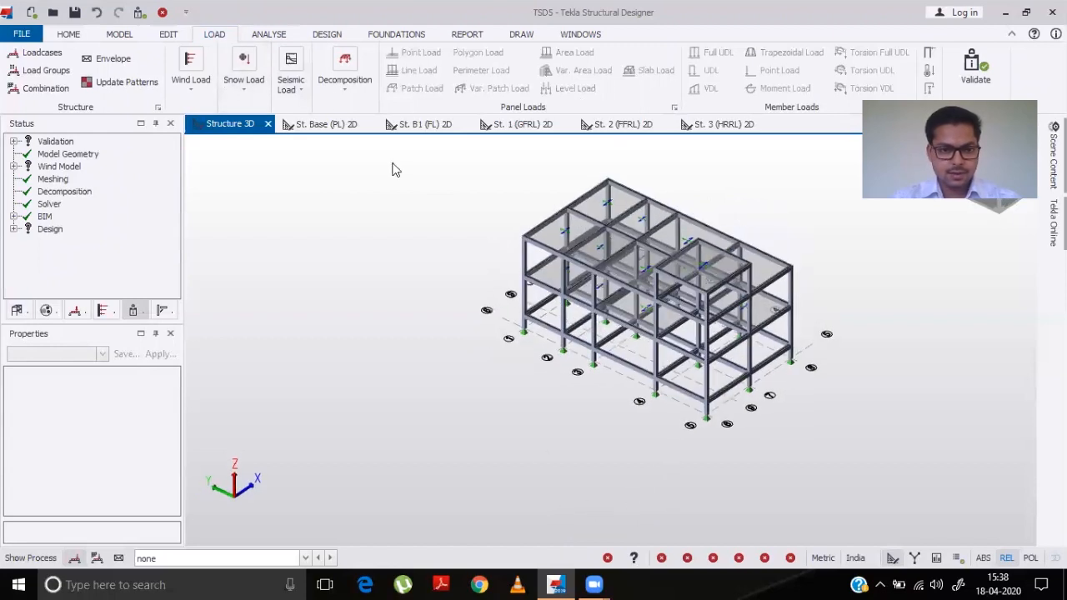
- Open the St. Base (PL) 2D plan and make 2 Dead the current loadcase
{"action": "left_click", "coordinate": [322, 128]}
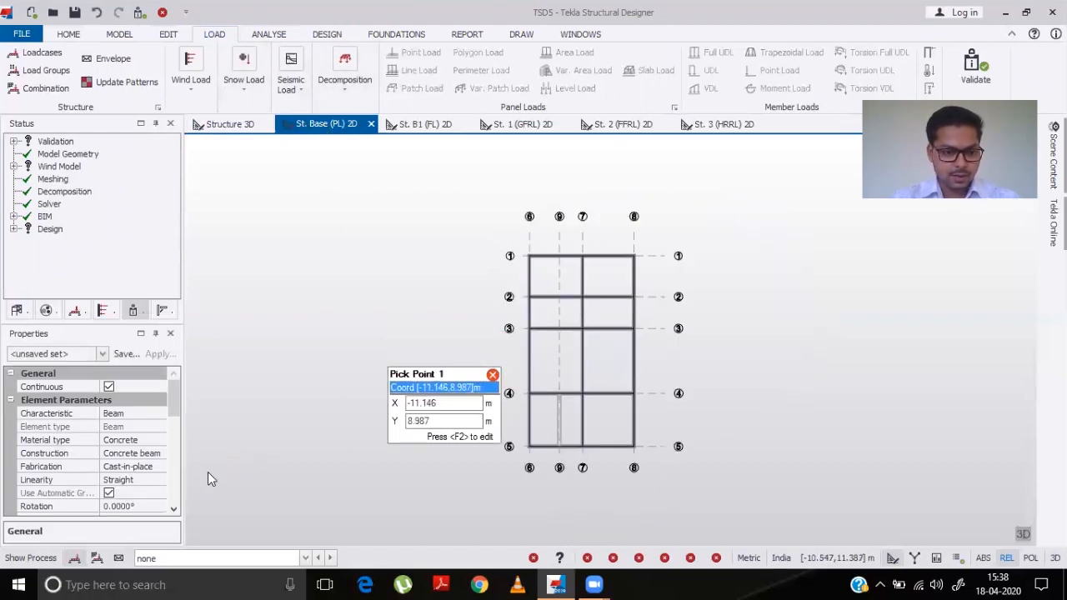
{"action": "left_click", "coordinate": [211, 558]}
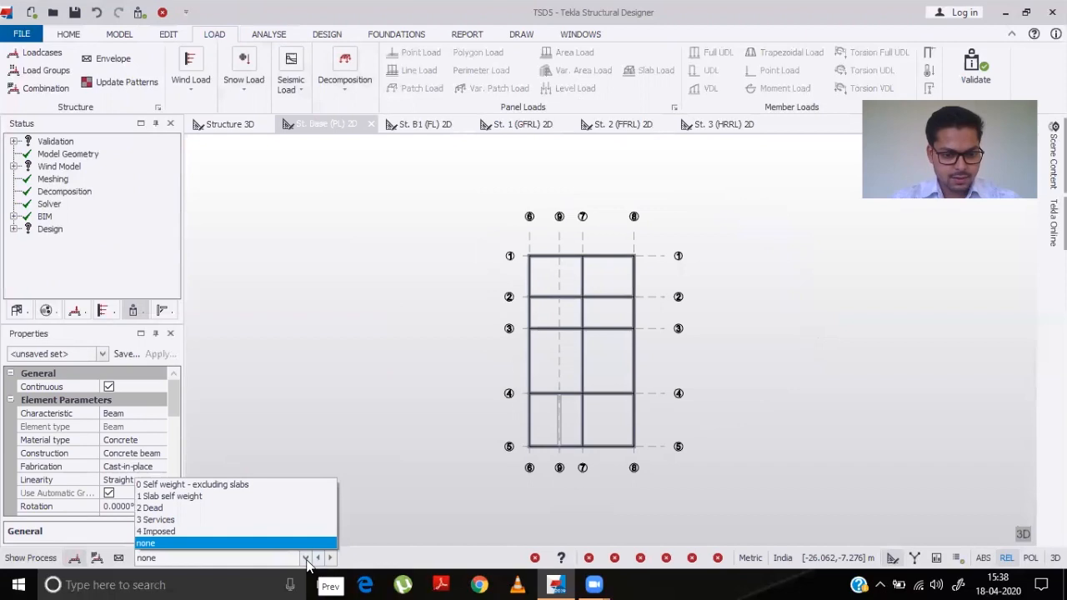
{"action": "left_click", "coordinate": [305, 558]}
{"action": "left_click", "coordinate": [305, 558]}
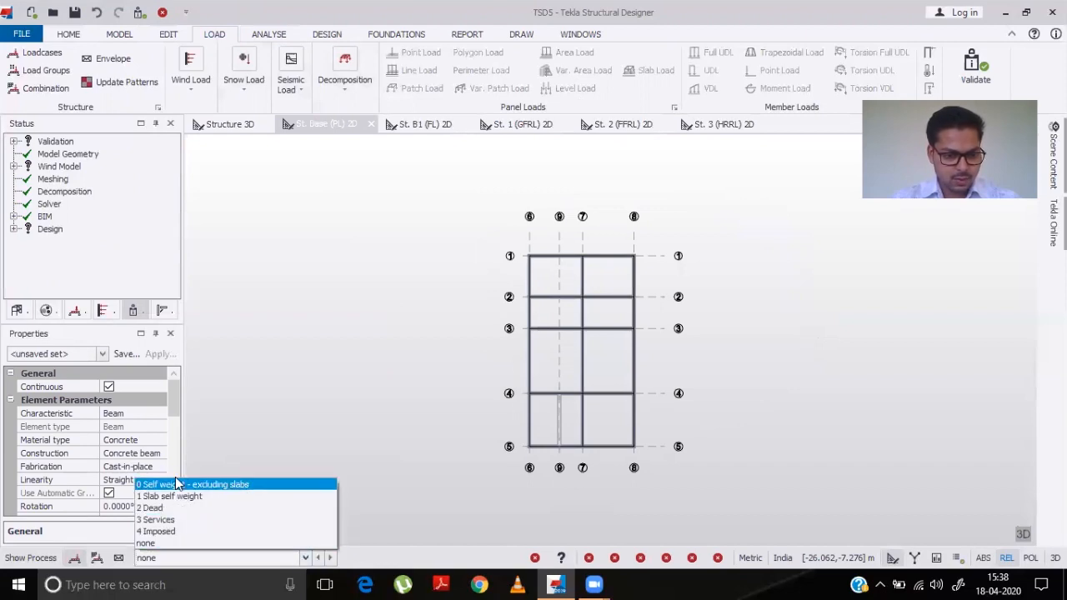
{"action": "left_click", "coordinate": [154, 509]}
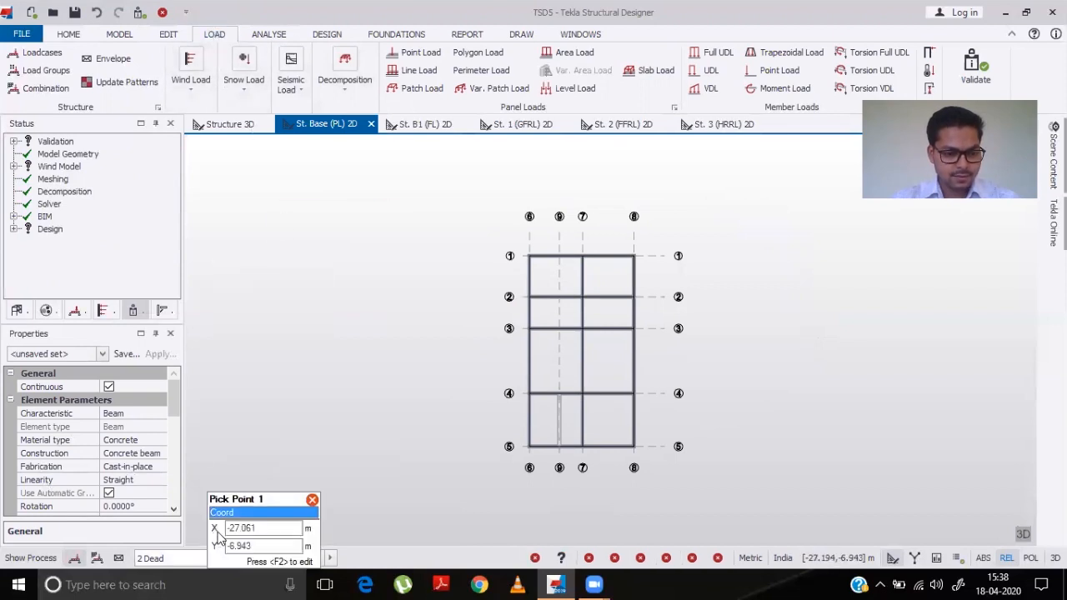
{"action": "left_click", "coordinate": [305, 558]}
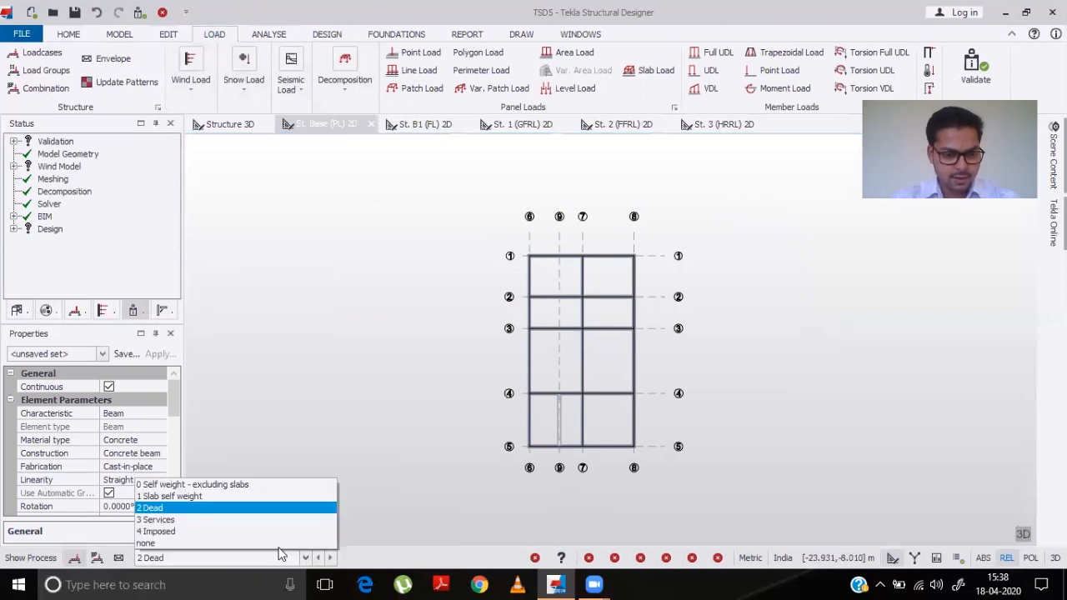
{"action": "left_click", "coordinate": [151, 508]}
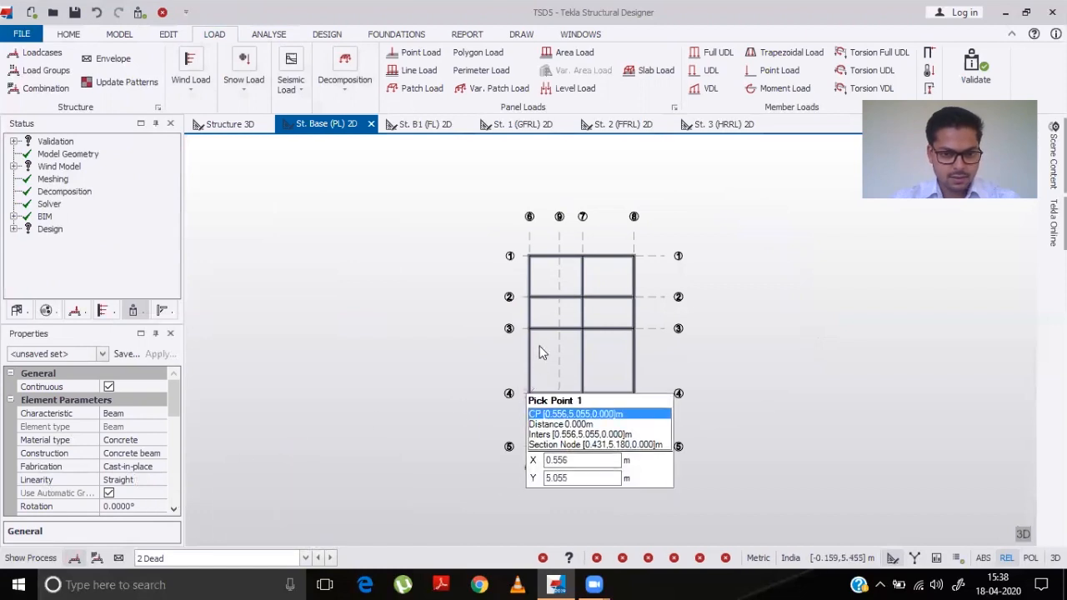
{"action": "left_click", "coordinate": [538, 261]}
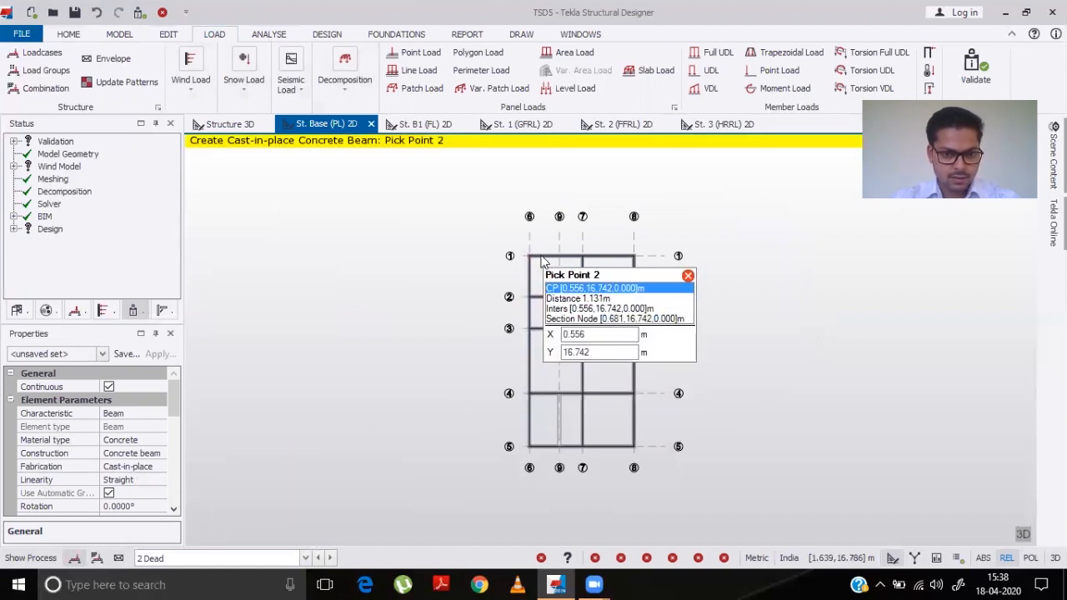
{"action": "key", "text": "Escape"}
{"action": "left_click", "coordinate": [173, 511]}
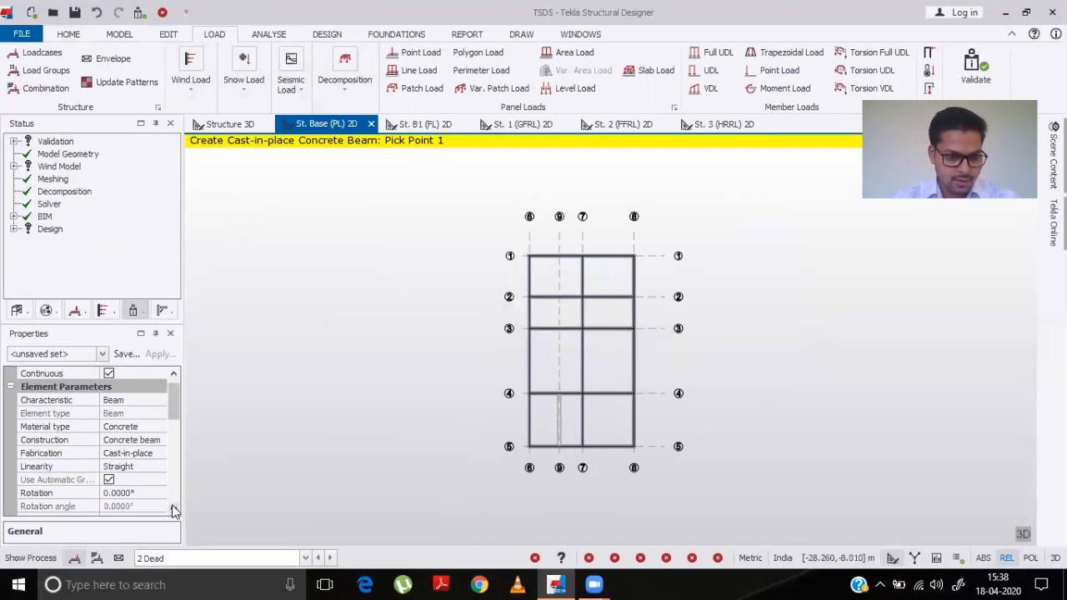
{"action": "left_click", "coordinate": [174, 510]}
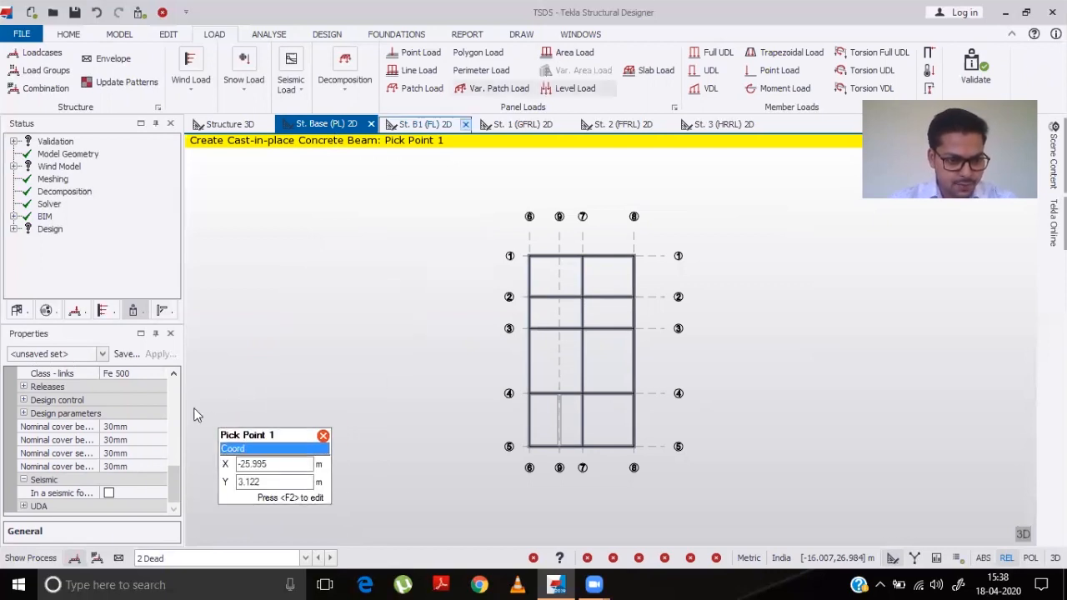
{"action": "scroll", "coordinate": [180, 375], "scroll_direction": "up", "scroll_amount": 5}
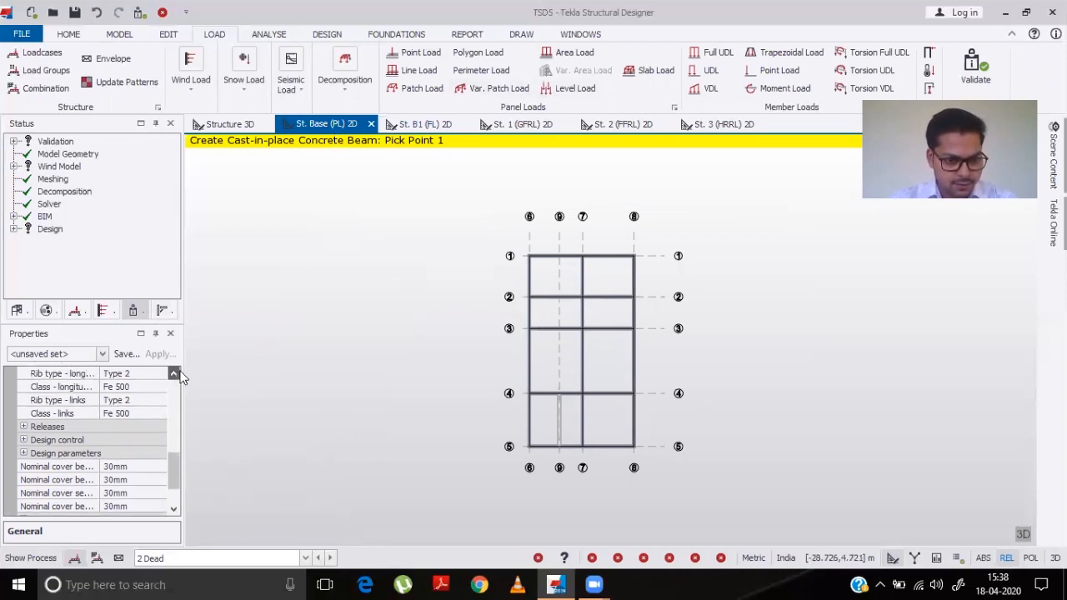
{"action": "scroll", "coordinate": [182, 377], "scroll_direction": "up", "scroll_amount": 4}
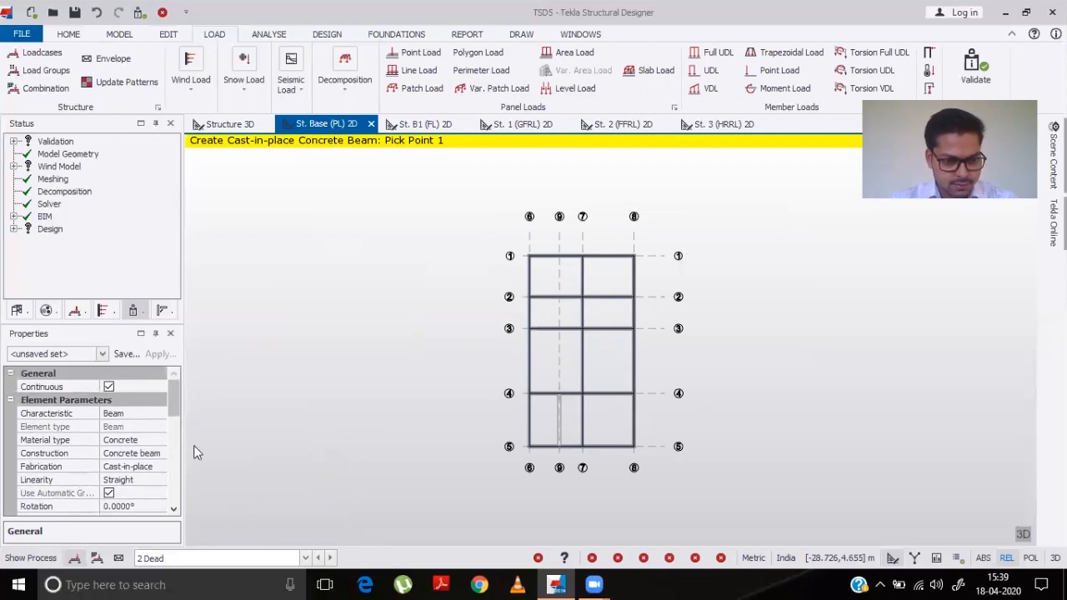
{"action": "left_click", "coordinate": [305, 557]}
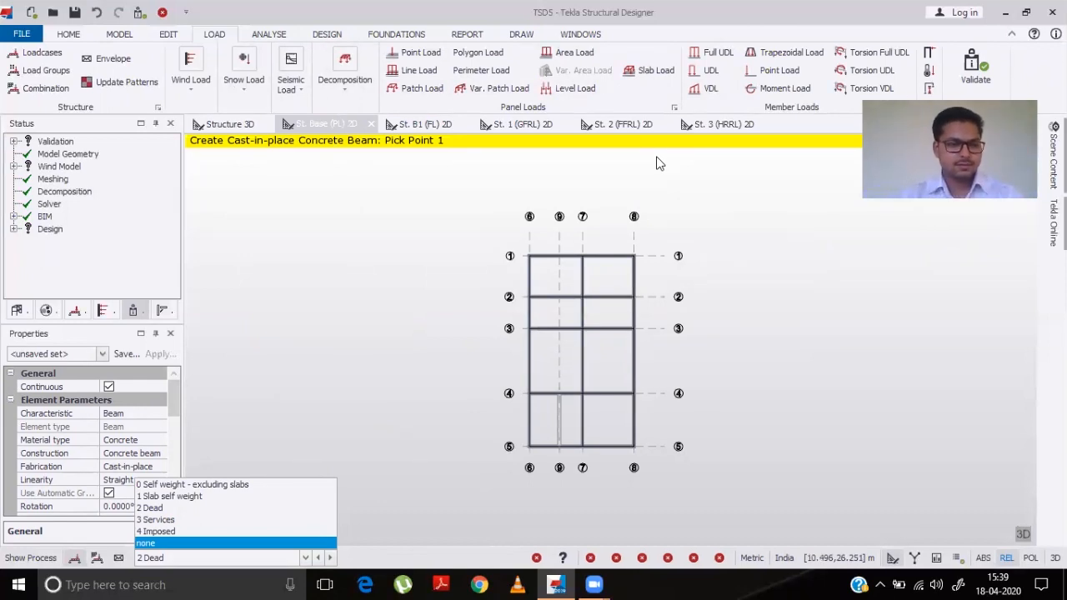
{"action": "left_click", "coordinate": [221, 39]}
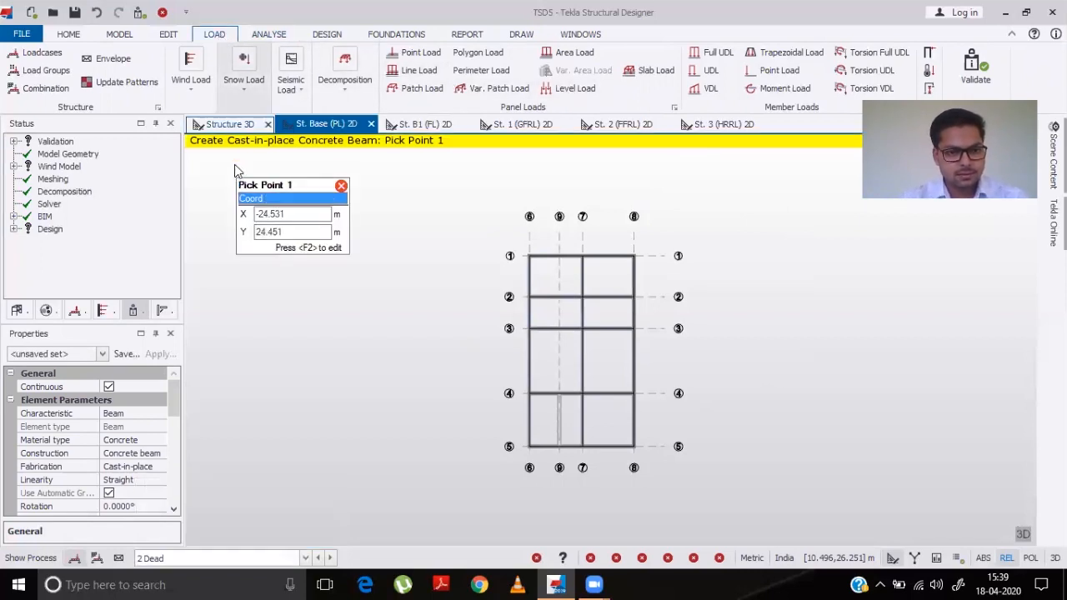
- Start a full-length UDL member load of 11 kN/m and apply it to the perimeter beam on grid 1
{"action": "left_click", "coordinate": [699, 91]}
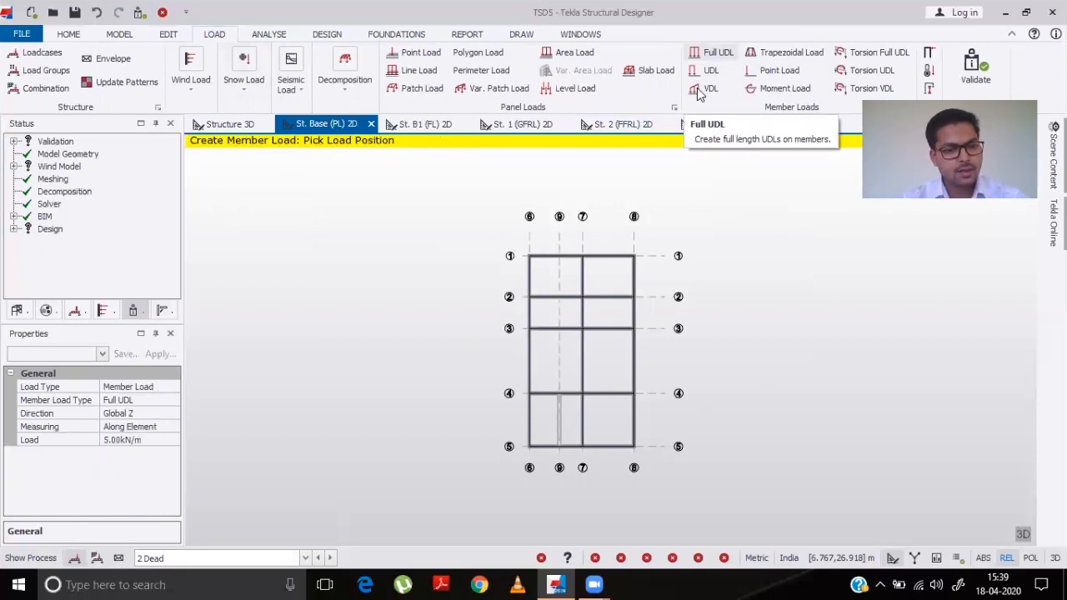
{"action": "left_click", "coordinate": [147, 442]}
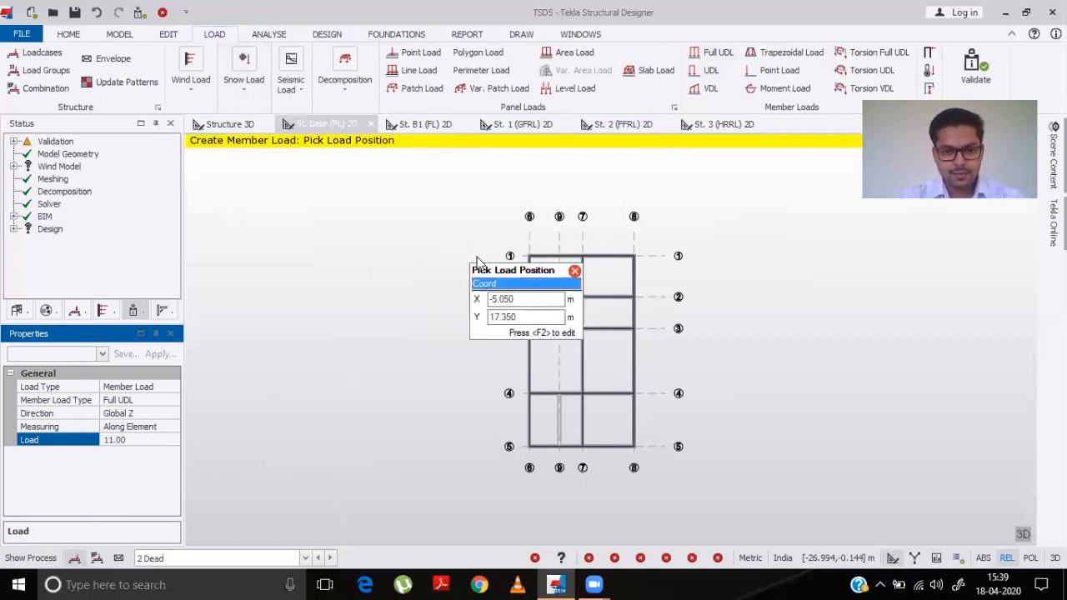
{"action": "left_click", "coordinate": [555, 254]}
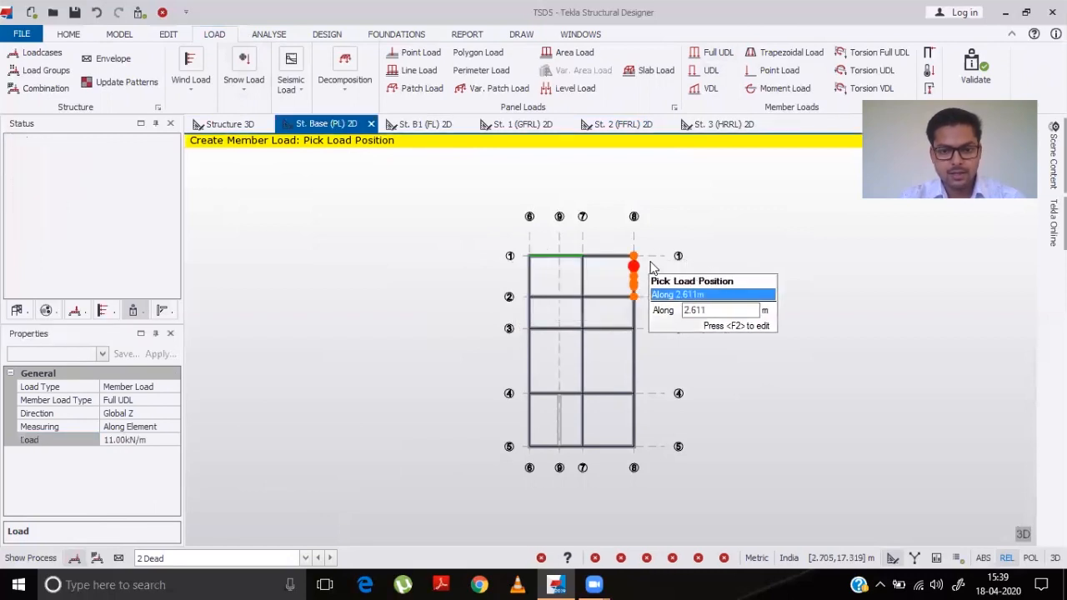
{"action": "left_click", "coordinate": [621, 253]}
{"action": "left_click", "coordinate": [609, 255]}
- Apply the 11 kN/m full UDL to the perimeter beams along grid 8
{"action": "scroll", "coordinate": [648, 329], "scroll_direction": "up", "scroll_amount": 1}
{"action": "scroll", "coordinate": [649, 328], "scroll_direction": "up", "scroll_amount": 3}
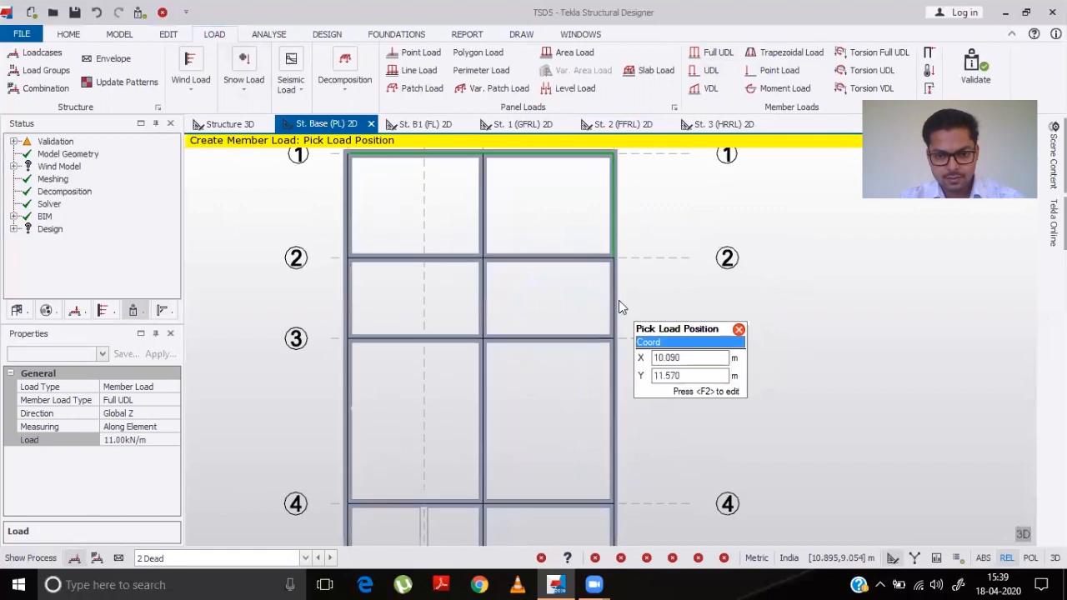
{"action": "left_click", "coordinate": [619, 301]}
{"action": "scroll", "coordinate": [631, 482], "scroll_direction": "down", "scroll_amount": 2}
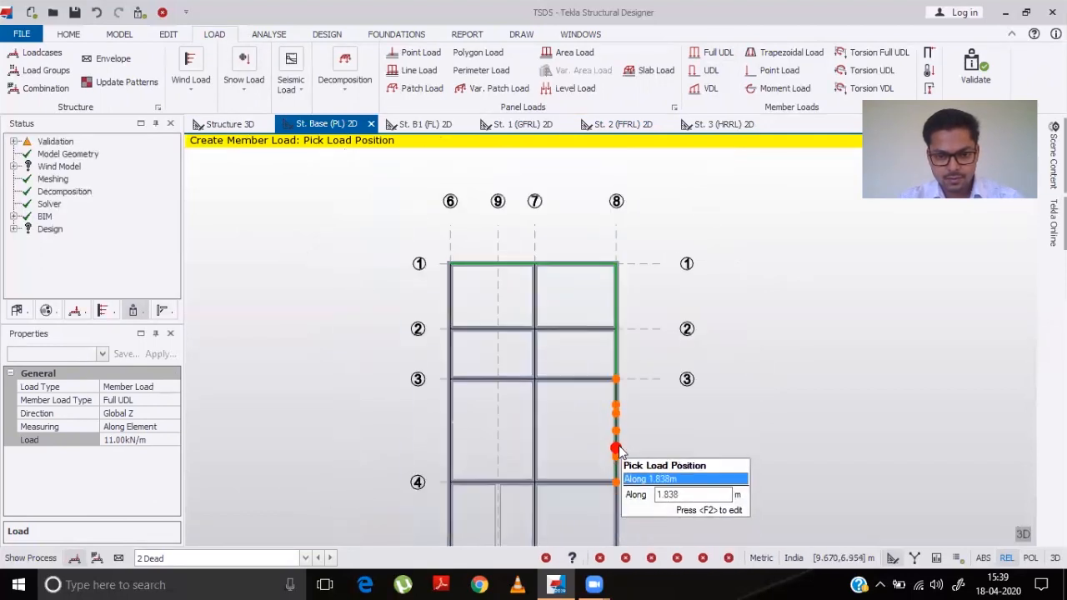
{"action": "left_click", "coordinate": [621, 510]}
{"action": "scroll", "coordinate": [606, 511], "scroll_direction": "down", "scroll_amount": 1}
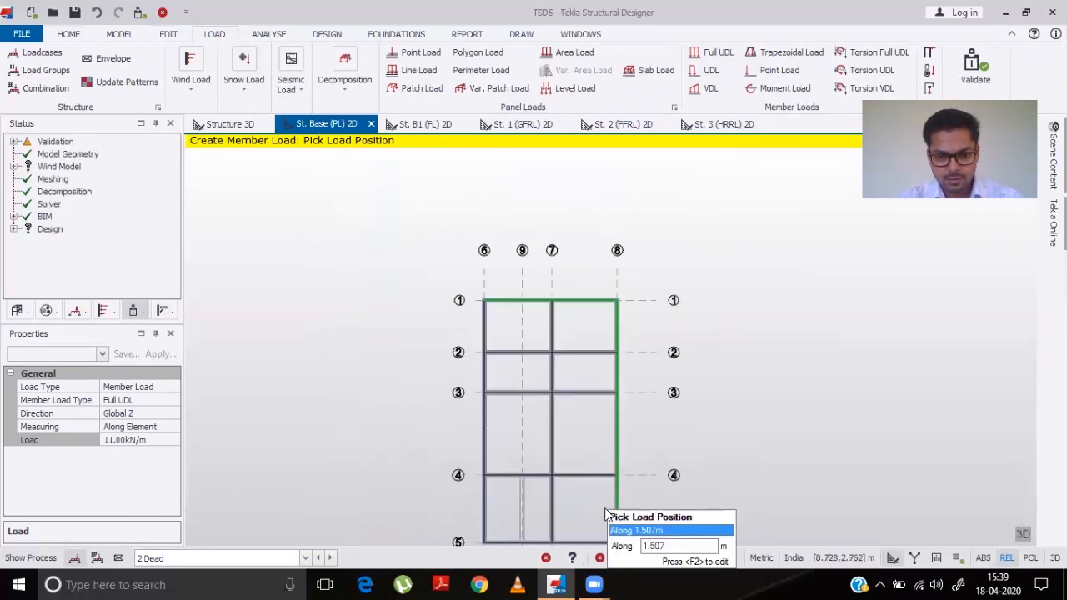
{"action": "scroll", "coordinate": [606, 511], "scroll_direction": "down", "scroll_amount": 2}
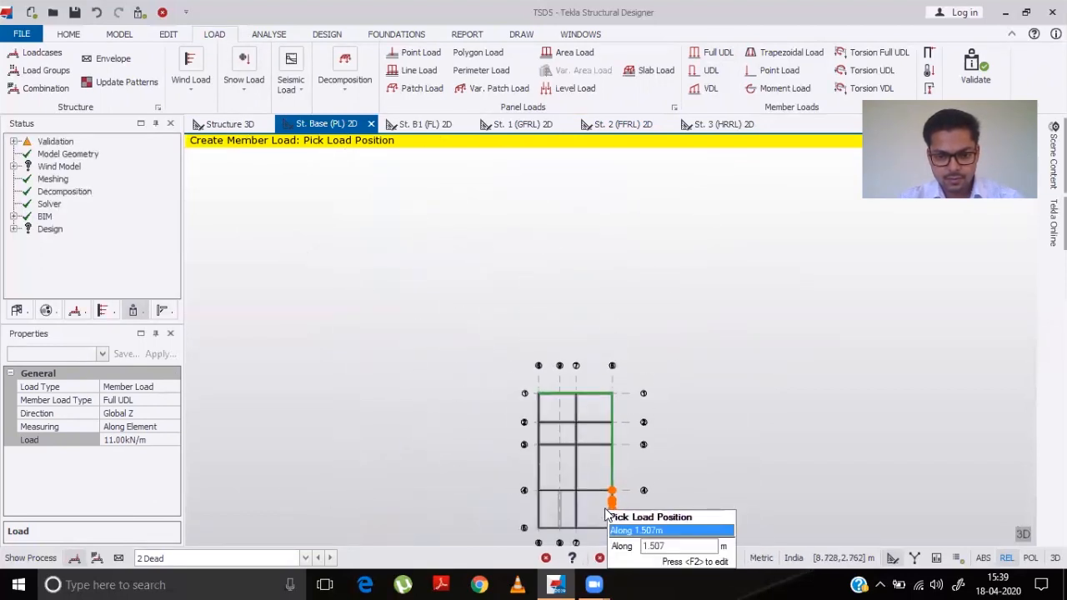
- Apply the 11 kN/m full UDL to the perimeter beams along grids 5 and 6
{"action": "left_click", "coordinate": [548, 531]}
{"action": "left_click", "coordinate": [533, 509]}
{"action": "left_click", "coordinate": [534, 478]}
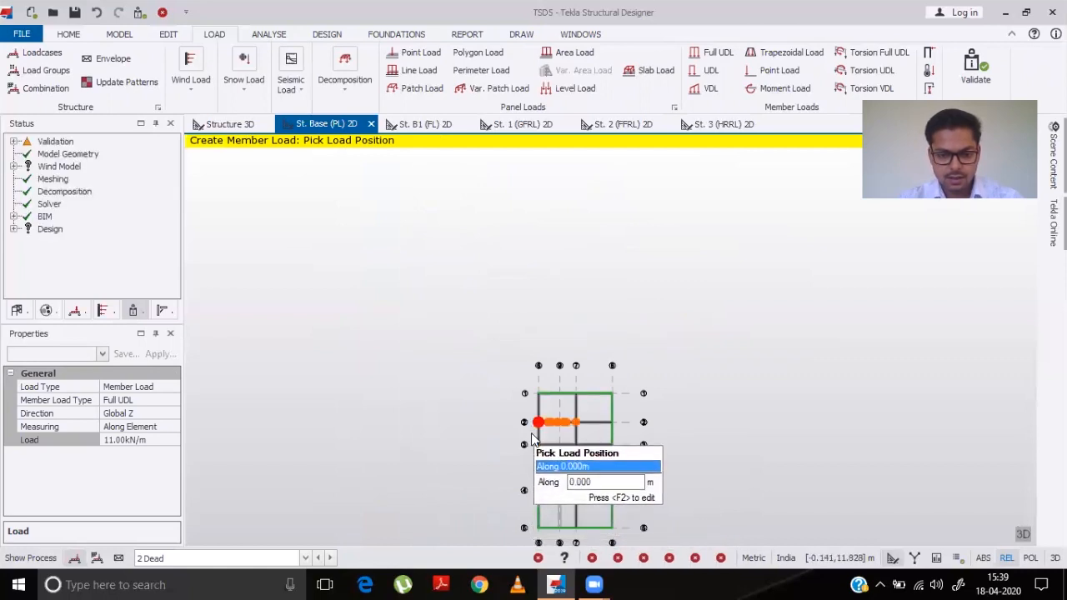
{"action": "scroll", "coordinate": [531, 433], "scroll_direction": "up", "scroll_amount": 3}
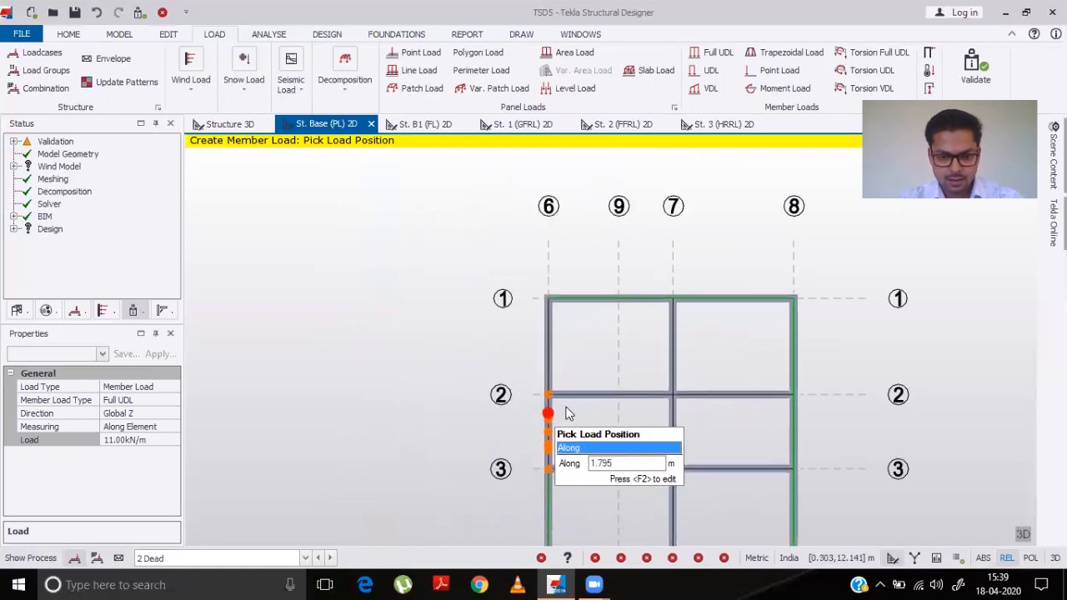
{"action": "left_click", "coordinate": [543, 425]}
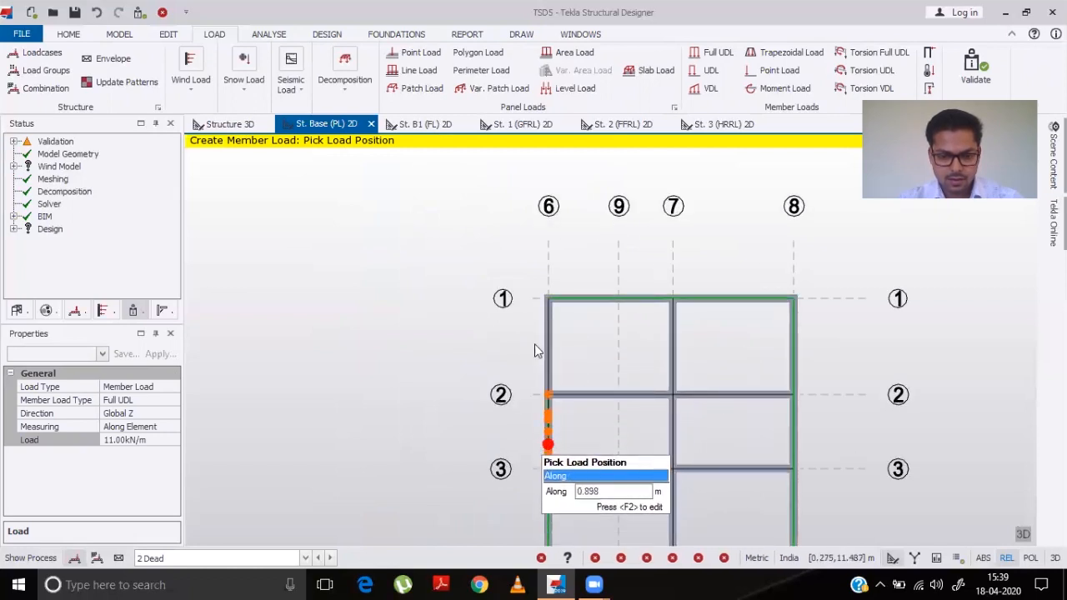
{"action": "left_click", "coordinate": [545, 353]}
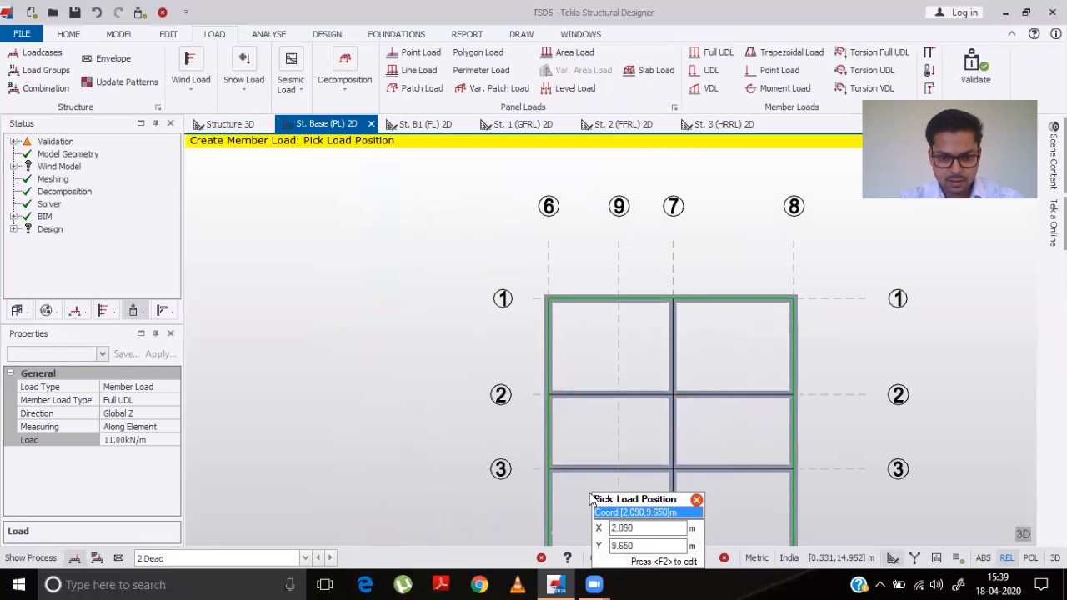
{"action": "scroll", "coordinate": [583, 467], "scroll_direction": "down", "scroll_amount": 5}
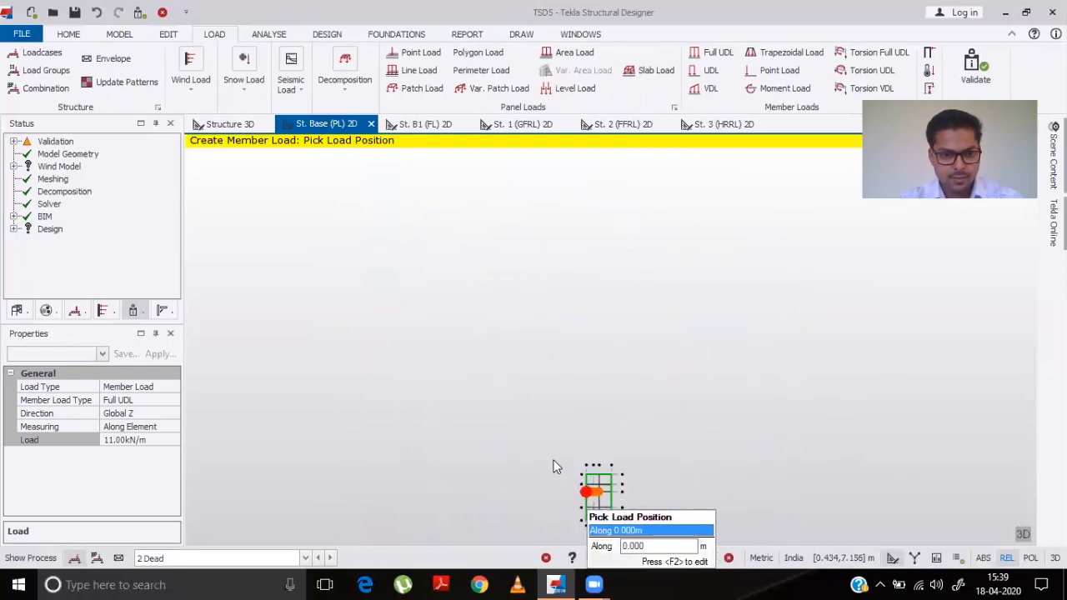
{"action": "scroll", "coordinate": [596, 527], "scroll_direction": "up", "scroll_amount": 3}
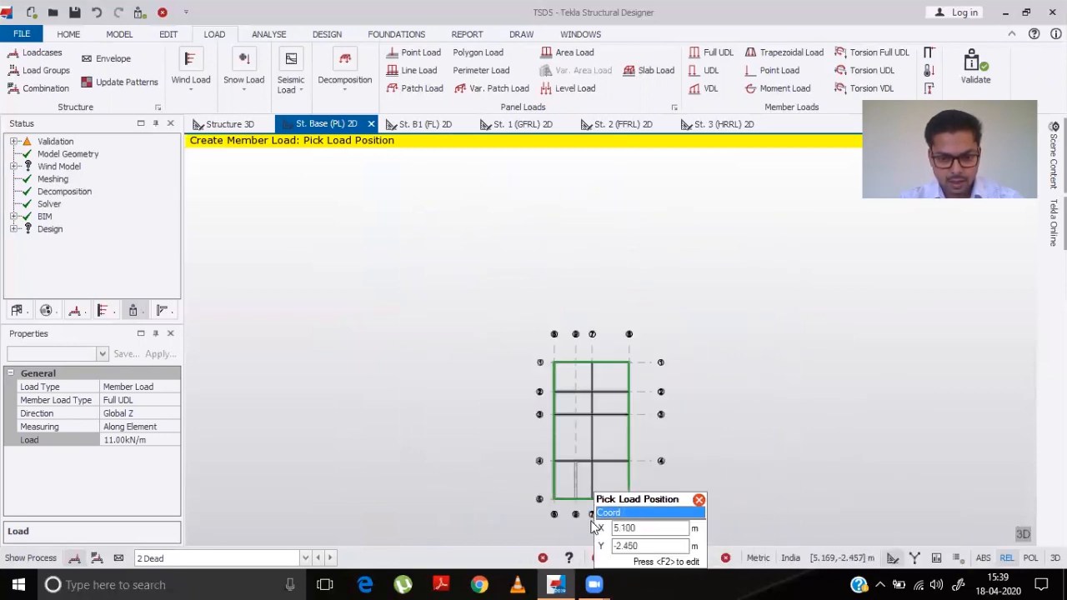
- Apply the 11 kN/m full UDL to the interior beams on grid 4 between grids 6 and 7 and on grid 7 between grids 4 and 5
{"action": "scroll", "coordinate": [593, 526], "scroll_direction": "up", "scroll_amount": 4}
{"action": "left_click", "coordinate": [525, 344]}
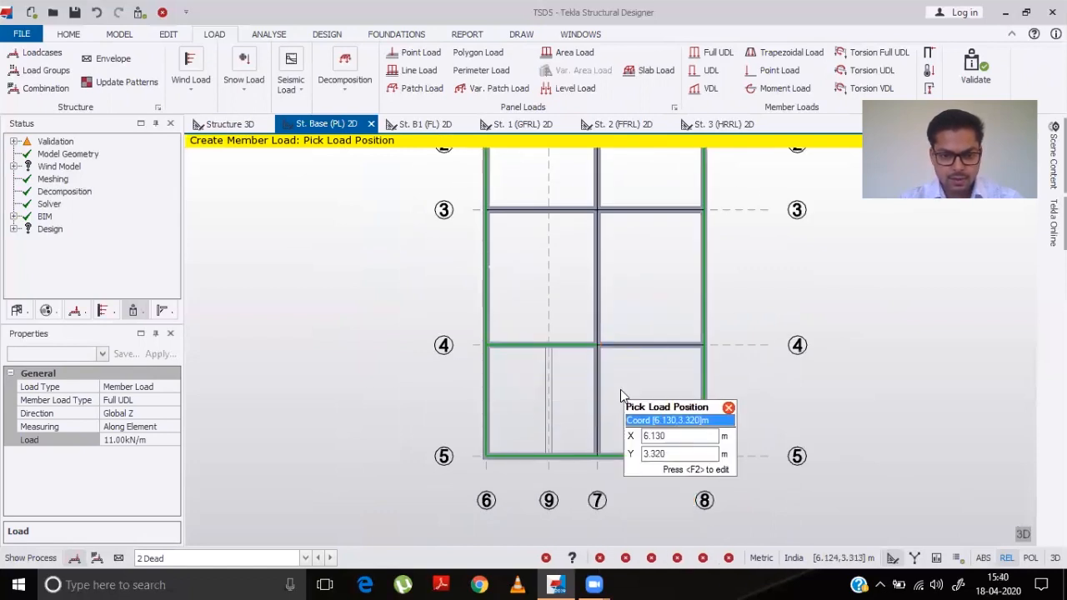
{"action": "left_click", "coordinate": [596, 416]}
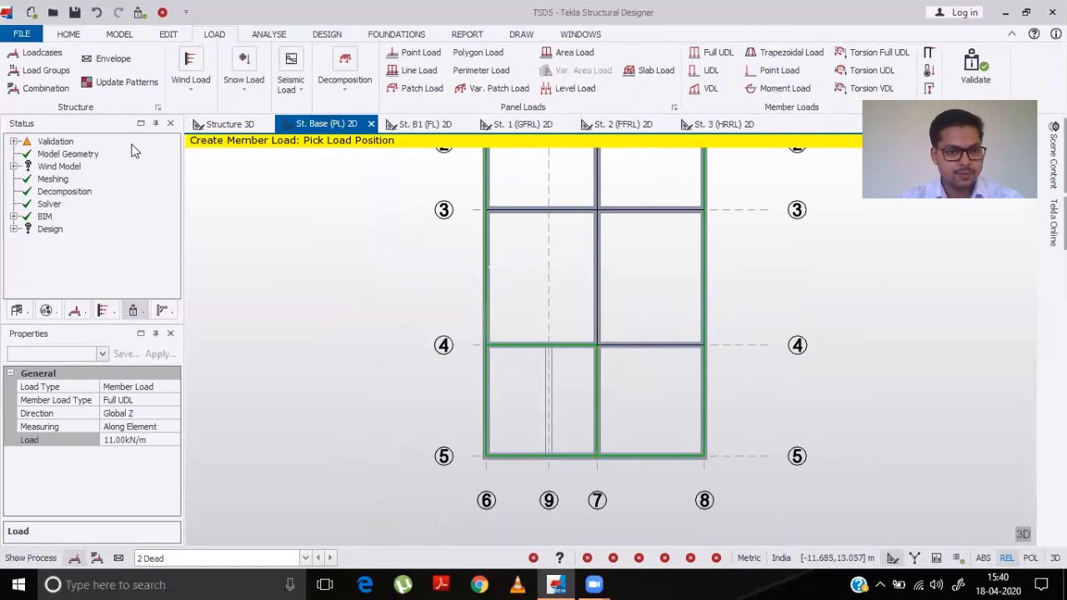
- Show the 2 Dead loadcase in the 3D structure view to review the applied member loads
{"action": "left_click", "coordinate": [218, 128]}
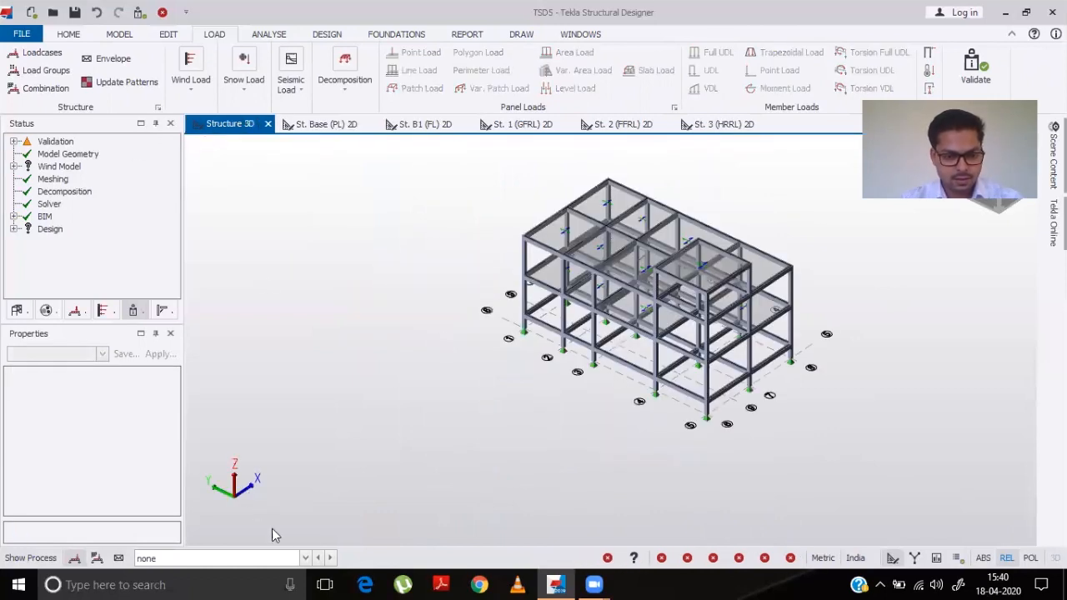
{"action": "left_click", "coordinate": [305, 558]}
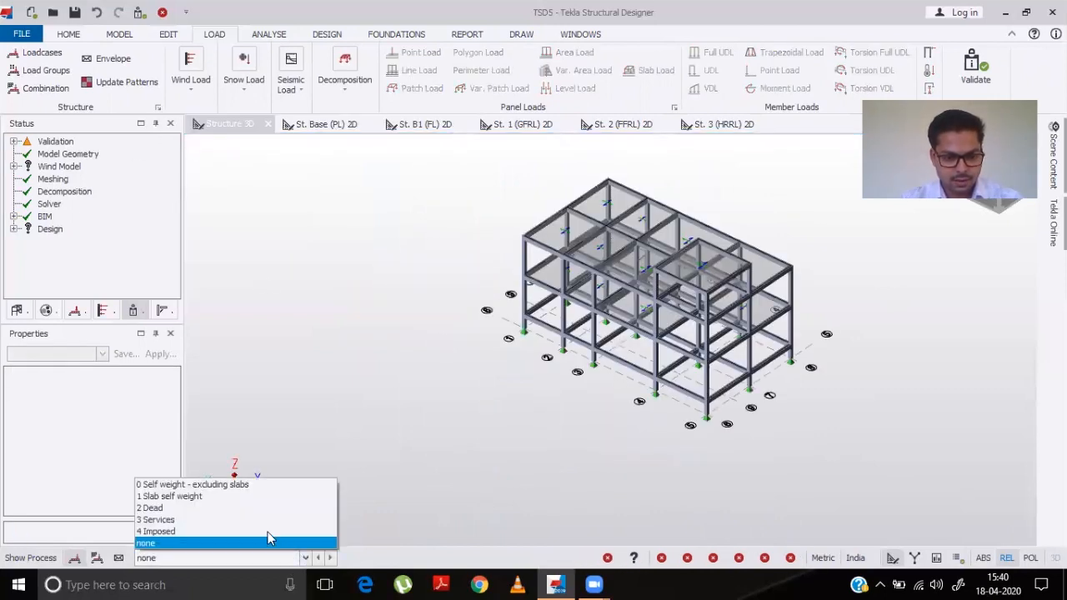
{"action": "left_click", "coordinate": [197, 509]}
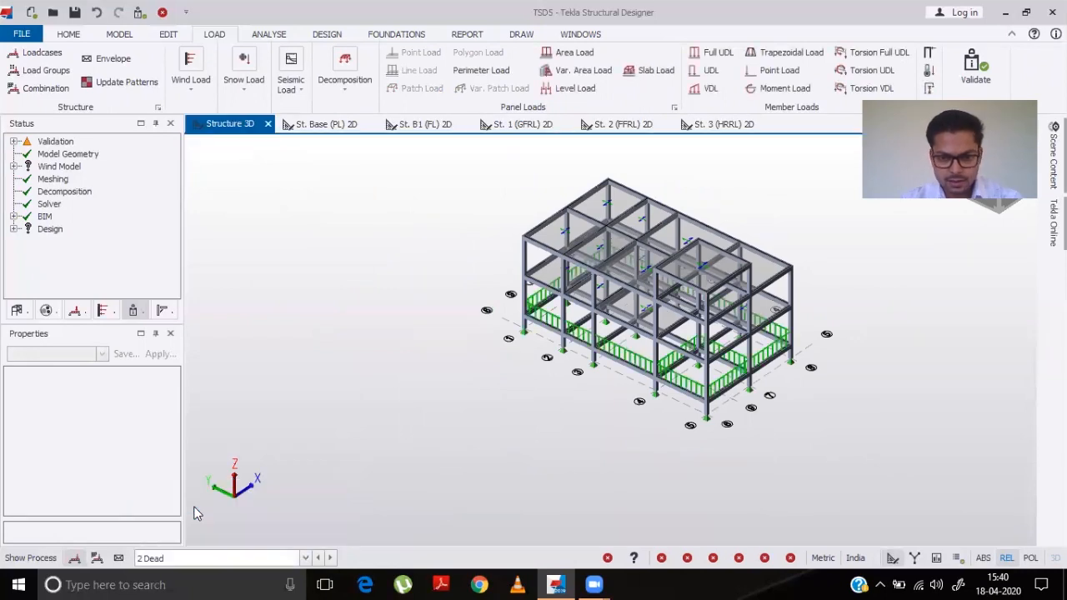
{"action": "middle_click_drag", "start_coordinate": [752, 428], "coordinate": [322, 368]}
{"action": "middle_click_drag", "start_coordinate": [776, 355], "coordinate": [691, 464]}
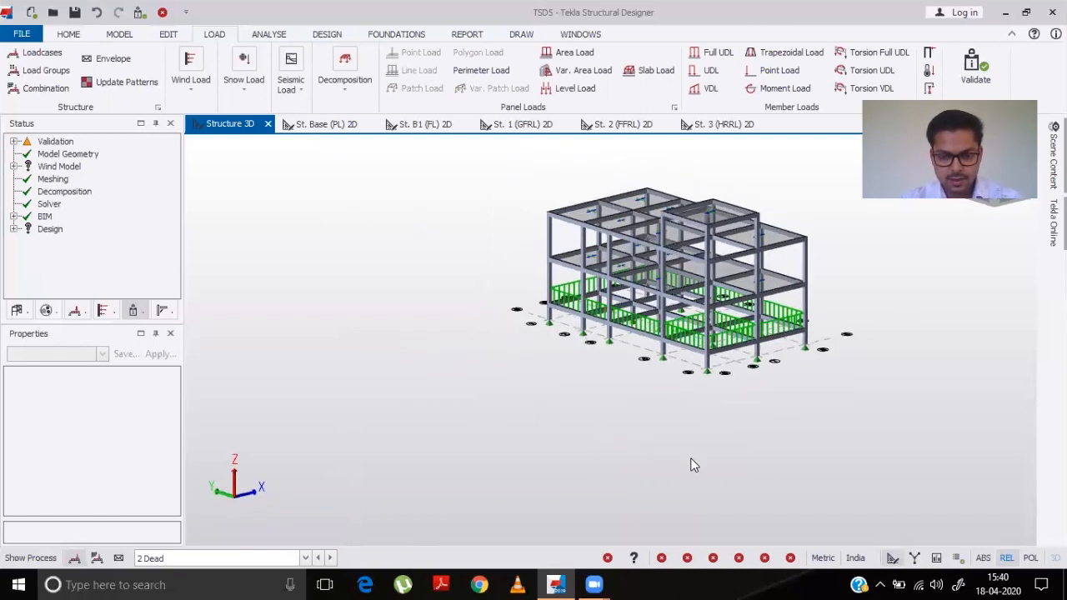
- Return to the St. Base (PL) 2D plan and set the full UDL member load value to 5.5 kN/m
{"action": "left_click", "coordinate": [324, 125]}
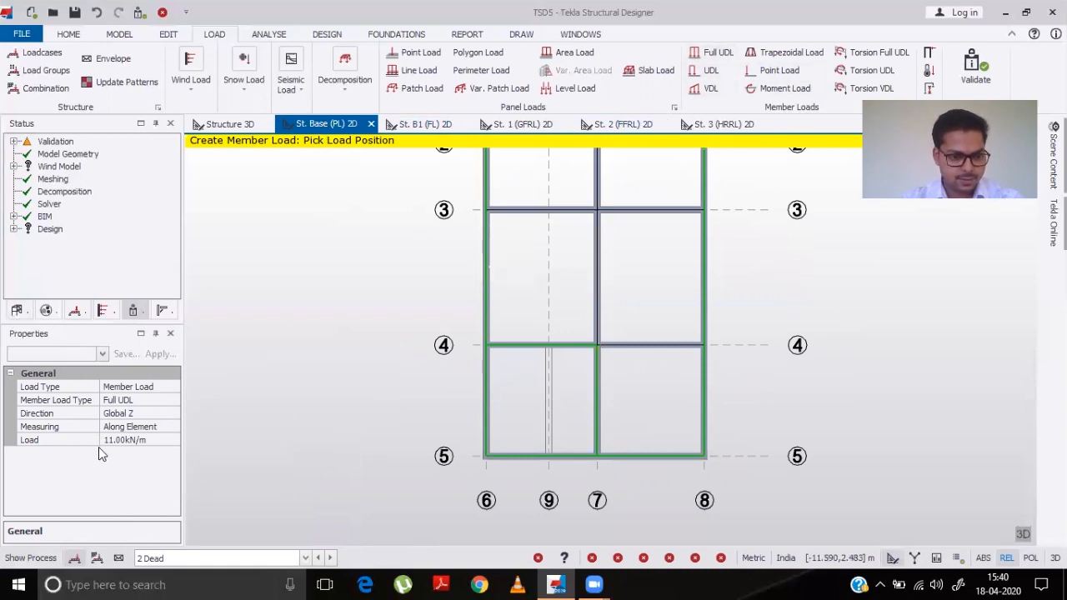
{"action": "left_click", "coordinate": [127, 441]}
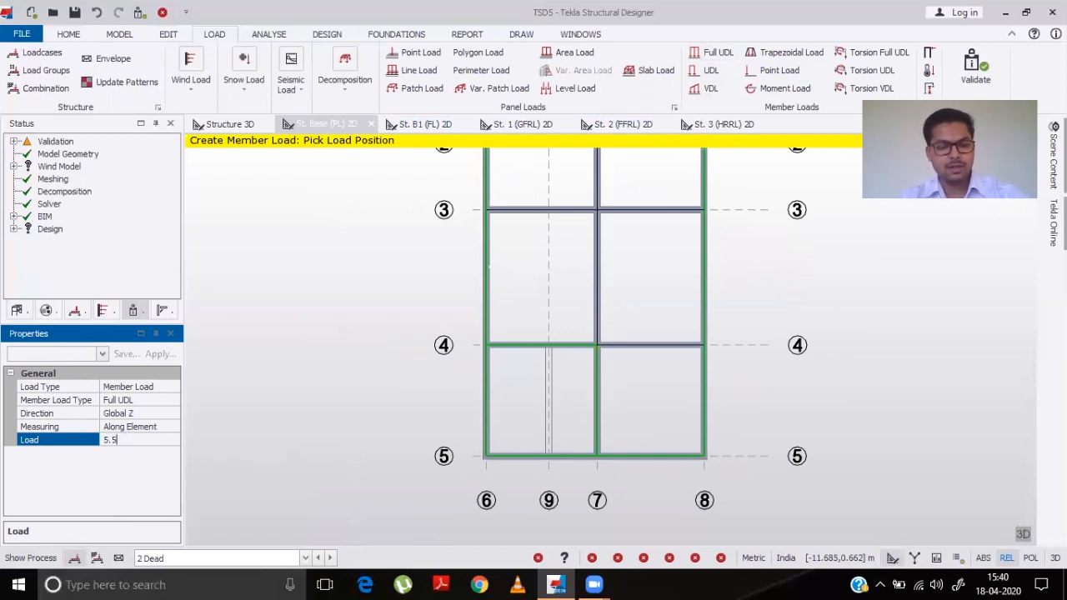
{"action": "key", "text": "Return"}
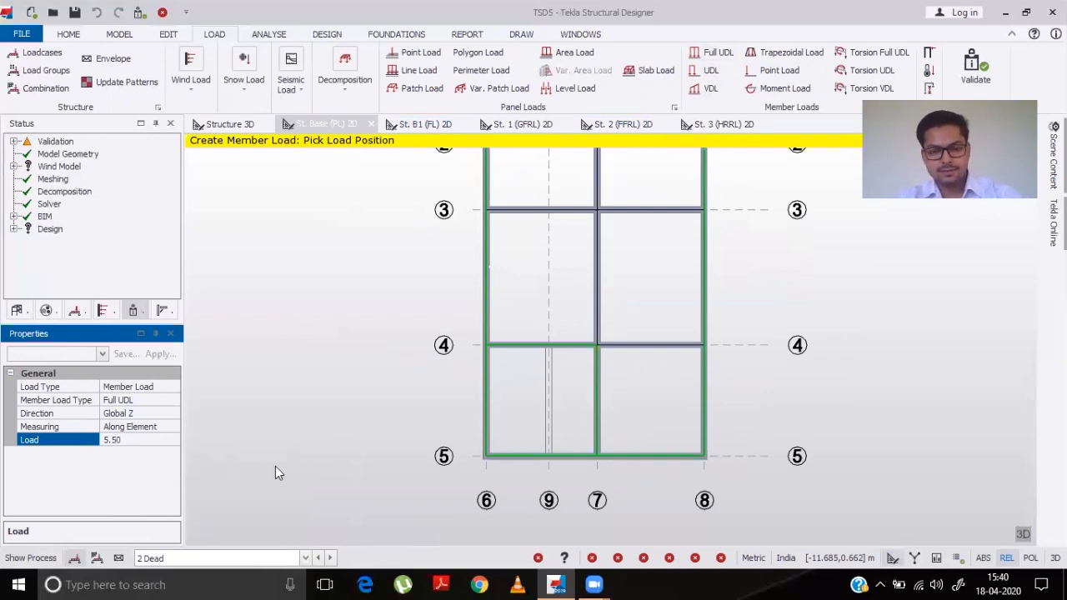
{"action": "scroll", "coordinate": [473, 357], "scroll_direction": "down", "scroll_amount": 2}
{"action": "scroll", "coordinate": [481, 373], "scroll_direction": "down", "scroll_amount": 2}
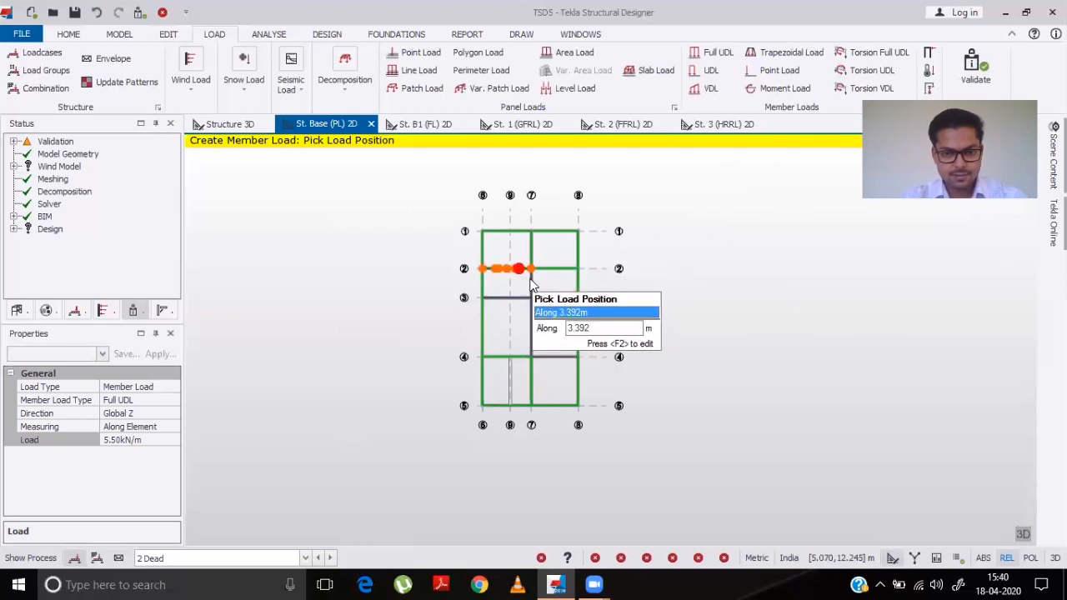
{"action": "scroll", "coordinate": [530, 296], "scroll_direction": "up", "scroll_amount": 3}
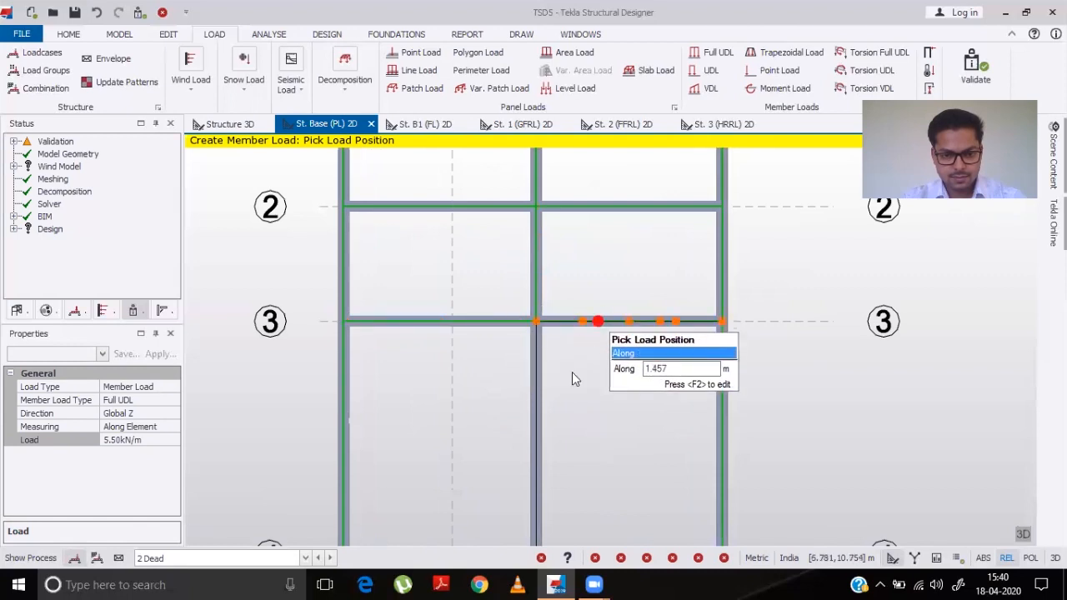
{"action": "scroll", "coordinate": [594, 381], "scroll_direction": "down", "scroll_amount": 5}
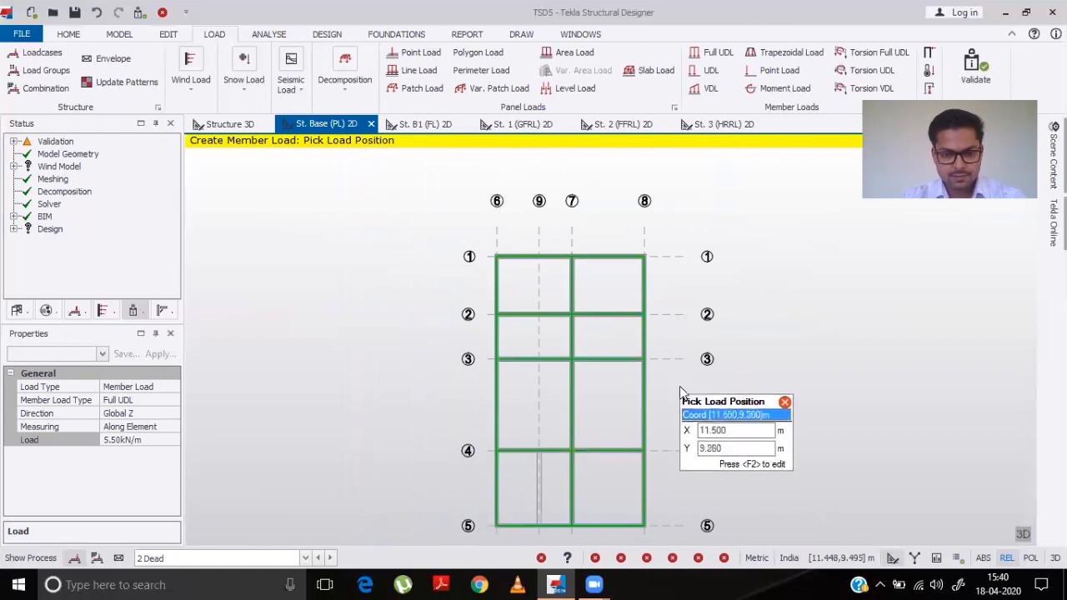
- Inspect the full UDL member load on the base beam along grid 3 in the 3D structure view
{"action": "left_click", "coordinate": [221, 125]}
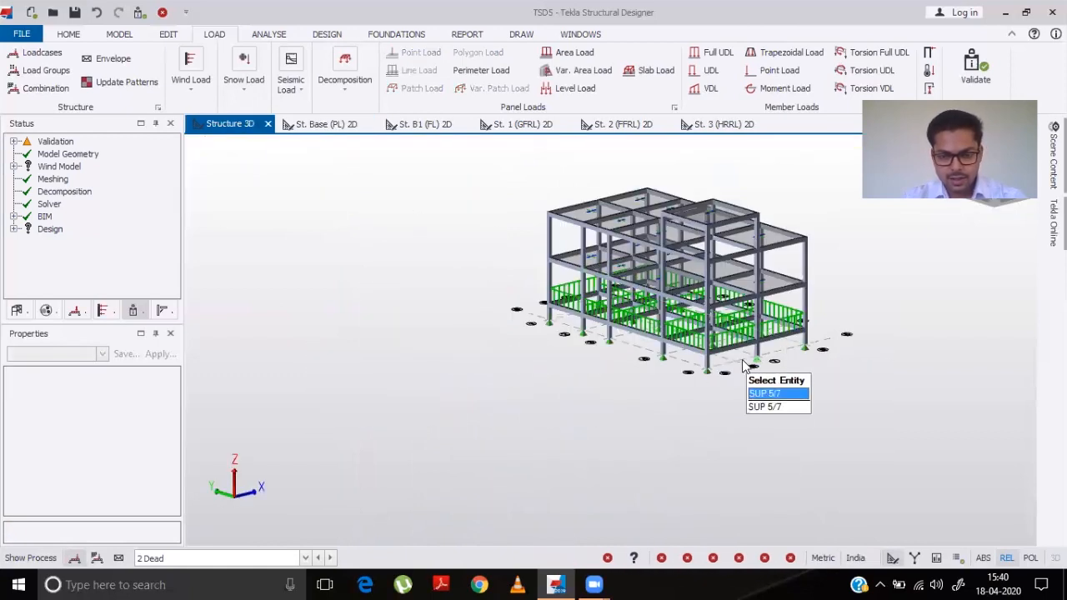
{"action": "scroll", "coordinate": [658, 348], "scroll_direction": "up", "scroll_amount": 5}
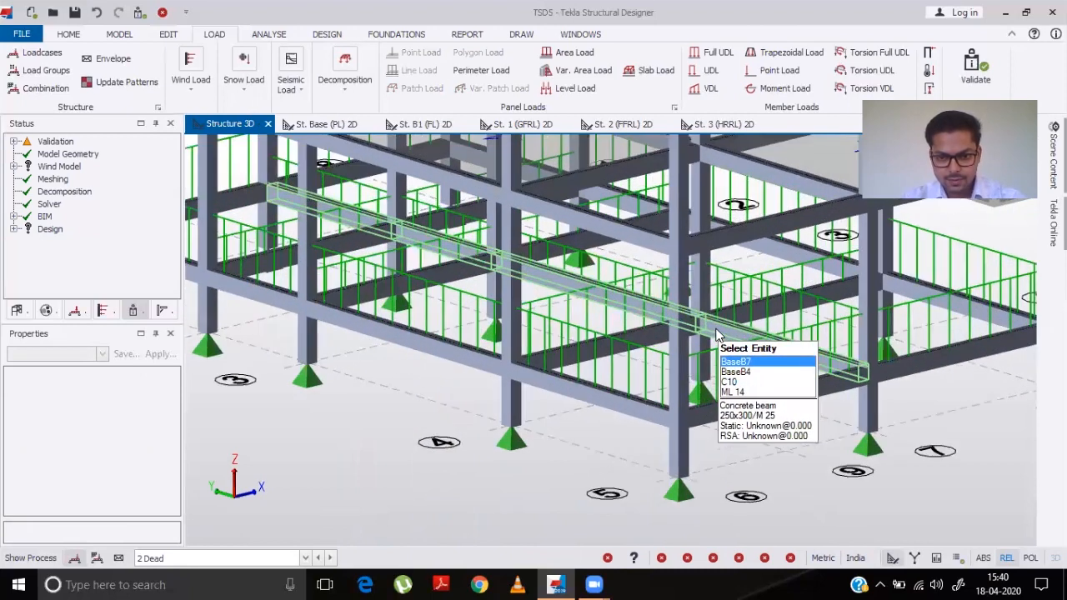
{"action": "left_click", "coordinate": [167, 388]}
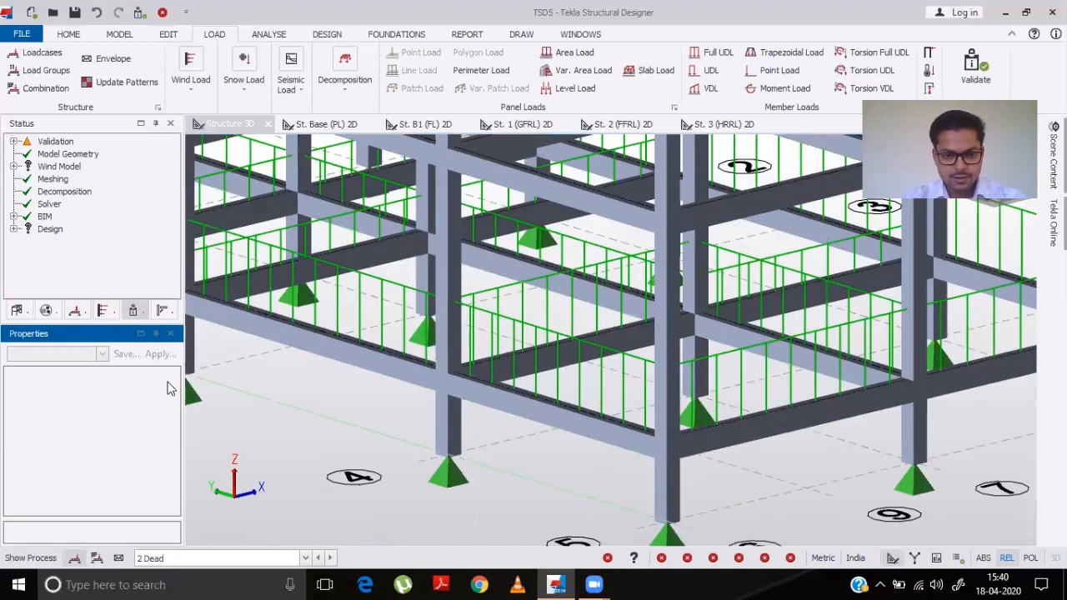
{"action": "left_click", "coordinate": [224, 428]}
{"action": "middle_click_drag", "start_coordinate": [223, 422], "coordinate": [489, 410], "text": "shift"}
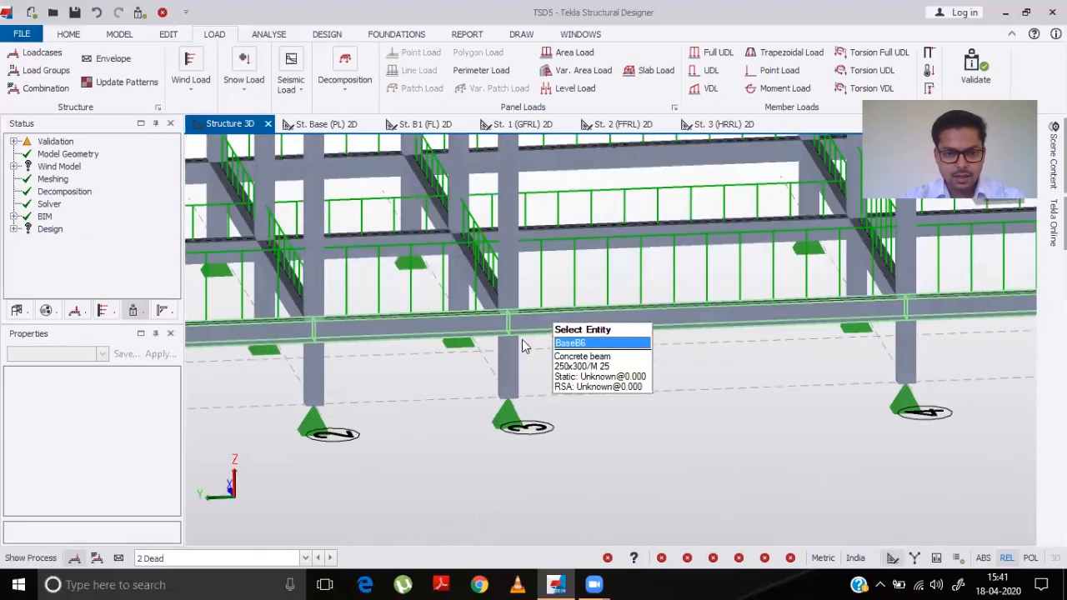
{"action": "middle_click_drag", "start_coordinate": [521, 339], "coordinate": [411, 357], "text": "shift"}
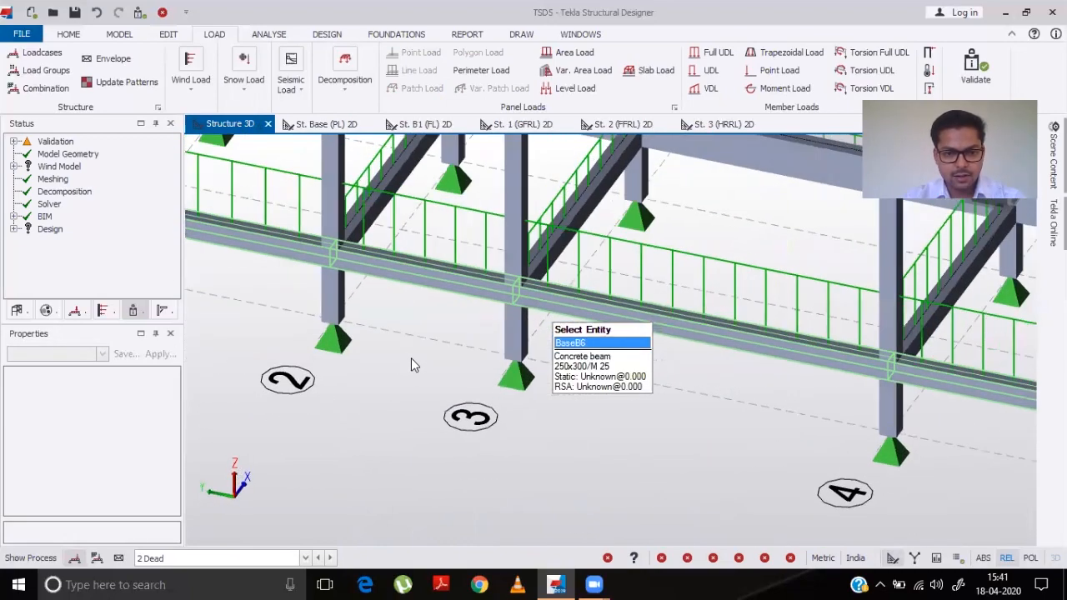
{"action": "left_click", "coordinate": [607, 242]}
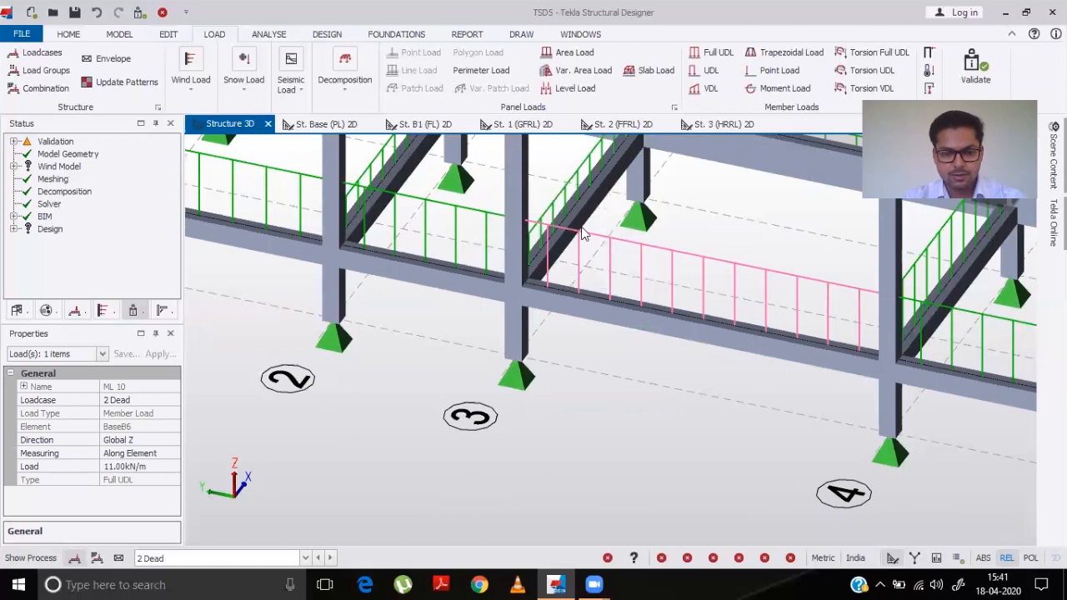
{"action": "scroll", "coordinate": [575, 217], "scroll_direction": "down", "scroll_amount": 6}
{"action": "middle_click_drag", "start_coordinate": [749, 260], "coordinate": [375, 346]}
{"action": "middle_click_drag", "start_coordinate": [606, 398], "coordinate": [658, 293]}
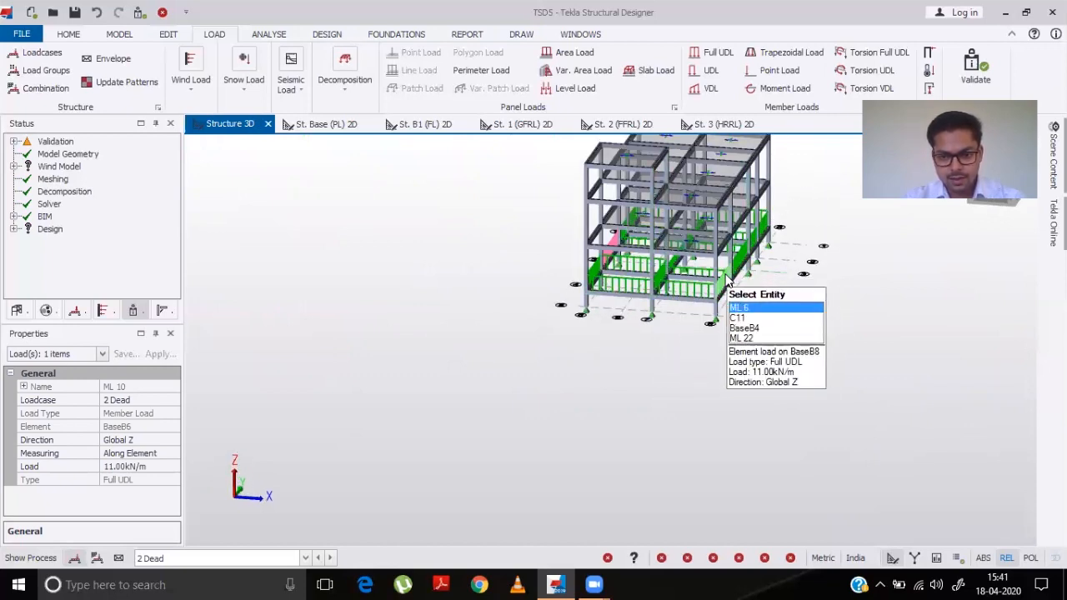
{"action": "middle_click_drag", "start_coordinate": [611, 371], "coordinate": [698, 448]}
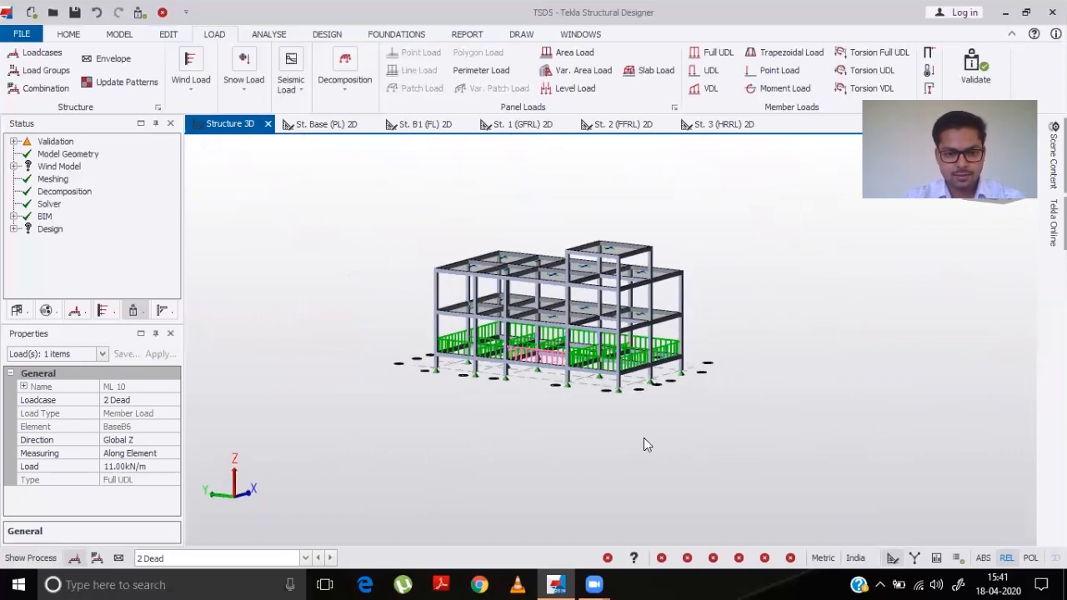
{"action": "left_click", "coordinate": [434, 179]}
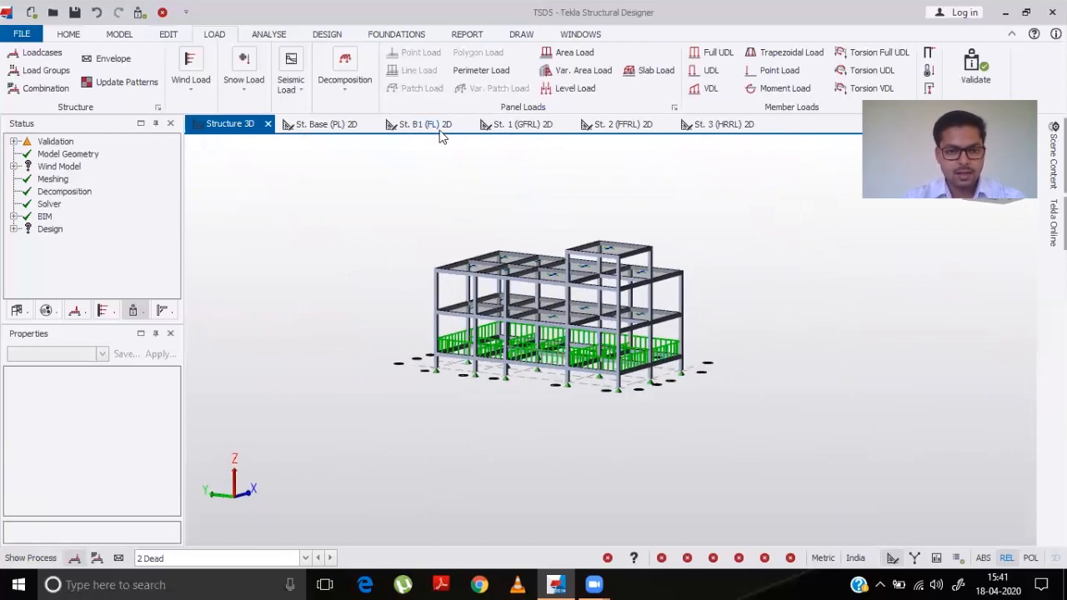
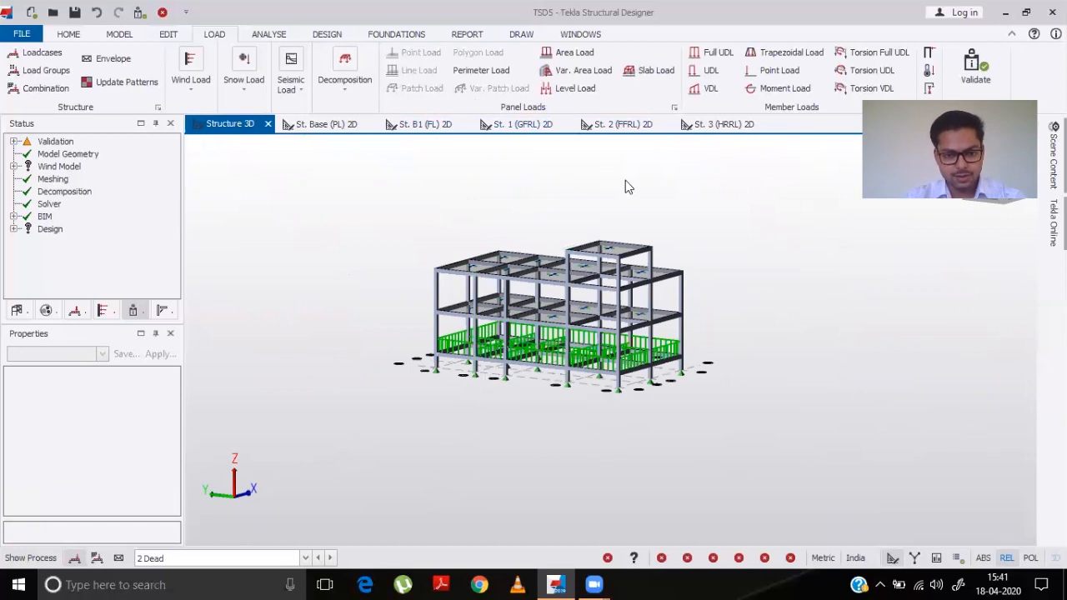
- On the St. 1 (GFRL) plan in the 2 Dead loadcase, apply an 11 kN/m full UDL to the perimeter beams and to the beams on grid 4 (6–7) and grid 7 (4–5)
{"action": "left_click", "coordinate": [552, 125]}
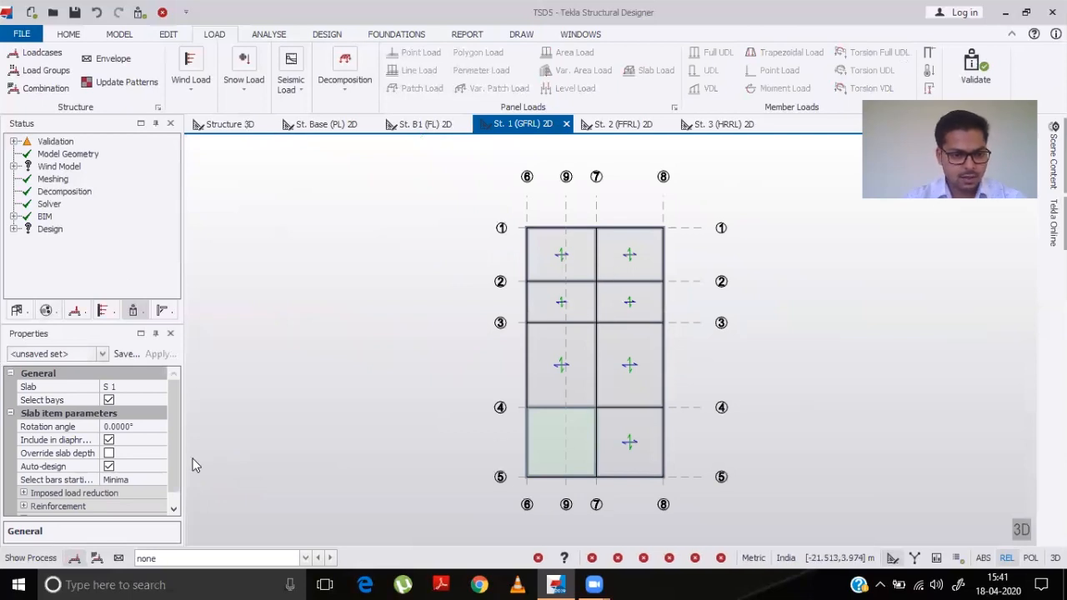
{"action": "left_click", "coordinate": [306, 558]}
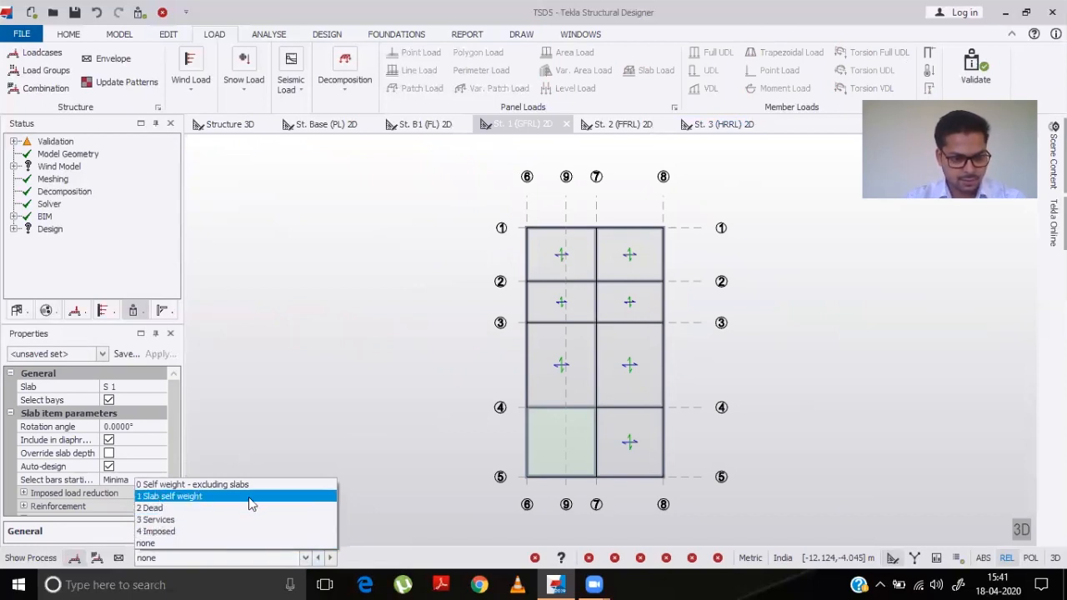
{"action": "left_click", "coordinate": [208, 509]}
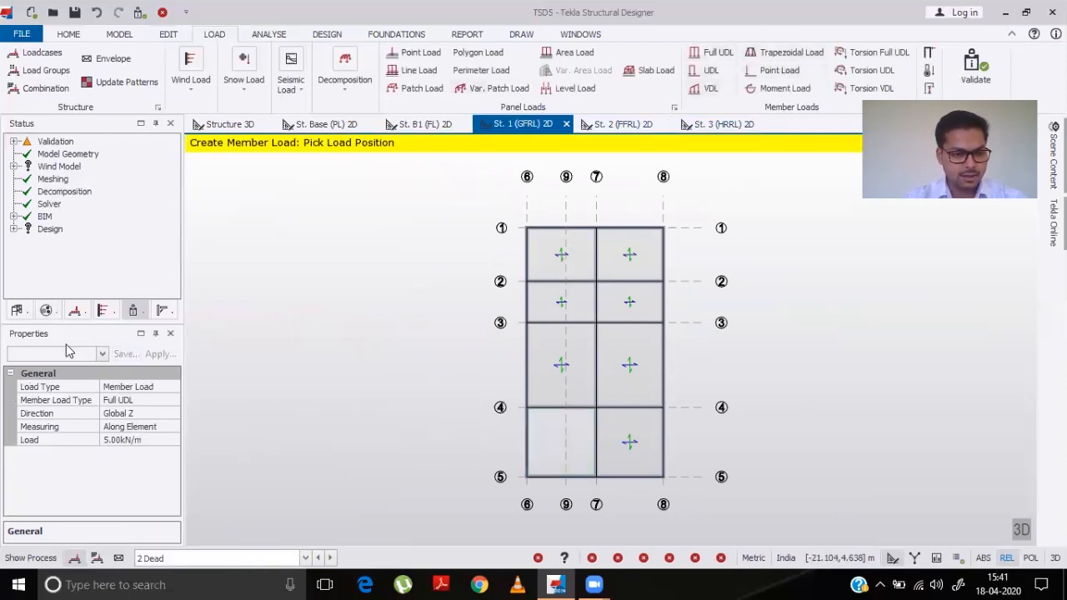
{"action": "left_click", "coordinate": [120, 440]}
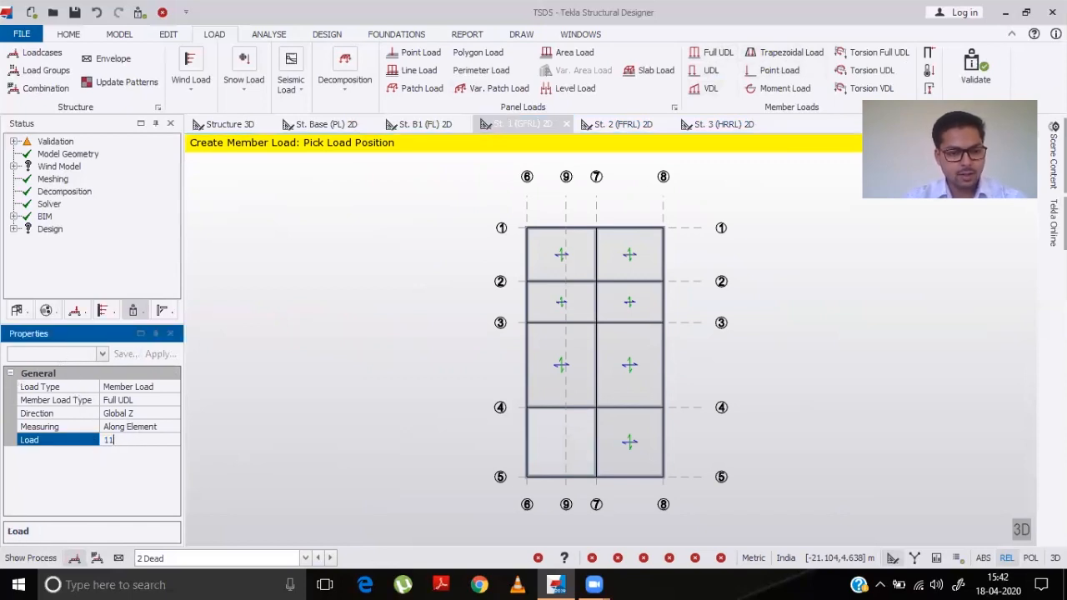
{"action": "type", "text": "11"}
{"action": "key", "text": "Return"}
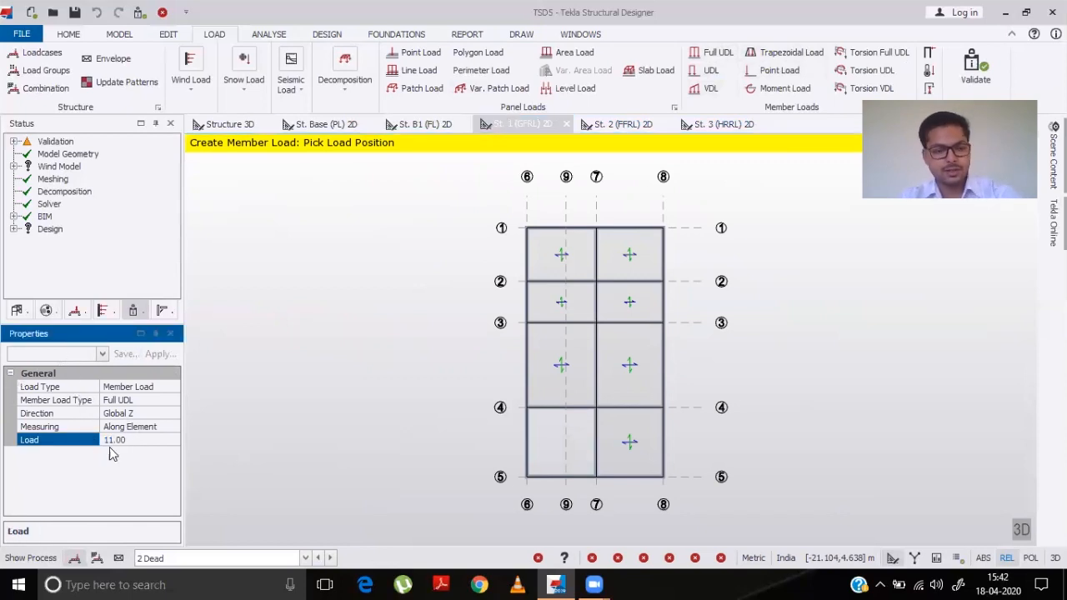
{"action": "left_click", "coordinate": [561, 240]}
{"action": "left_click", "coordinate": [627, 234]}
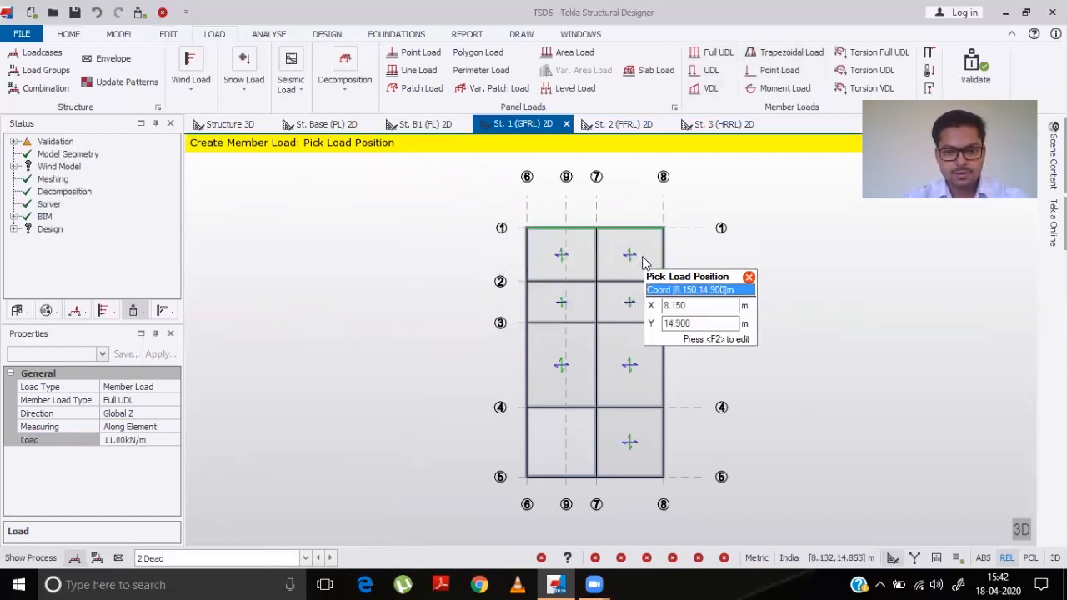
{"action": "left_click", "coordinate": [663, 271]}
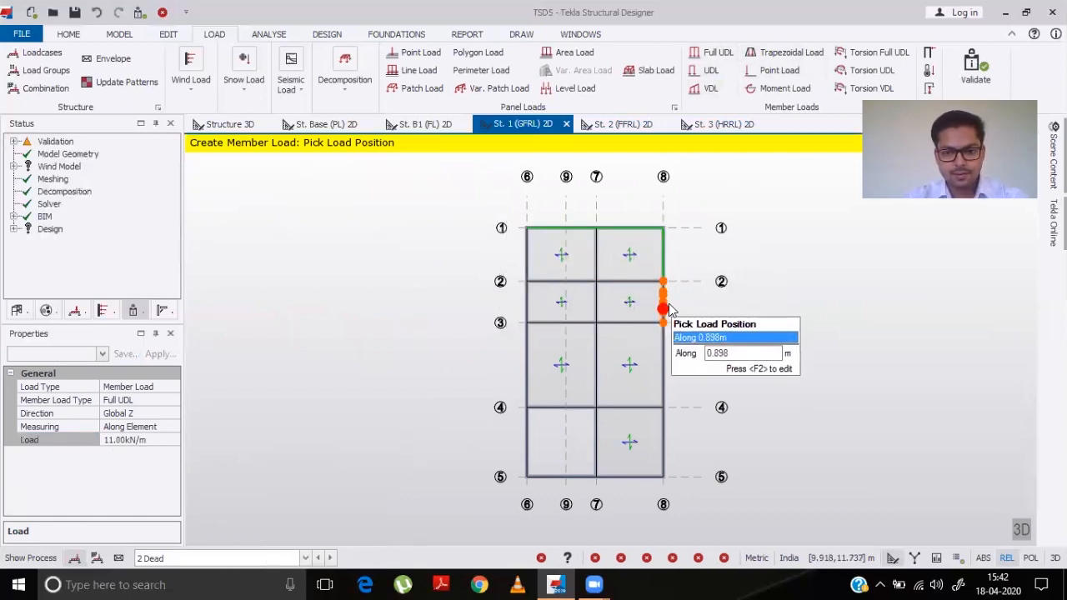
{"action": "left_click", "coordinate": [666, 329]}
{"action": "left_click", "coordinate": [667, 404]}
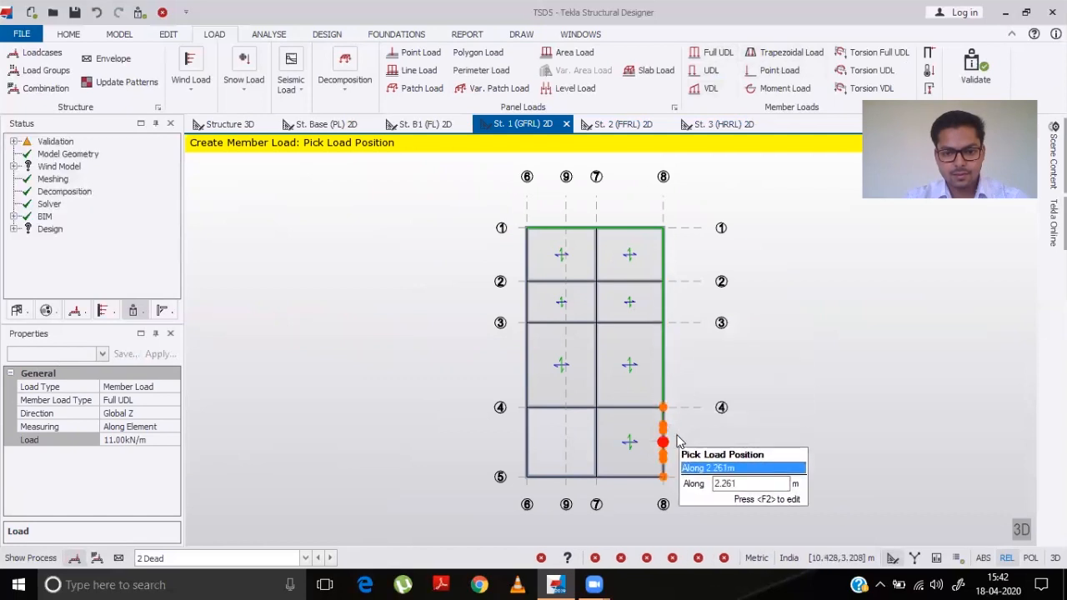
{"action": "left_click", "coordinate": [676, 440]}
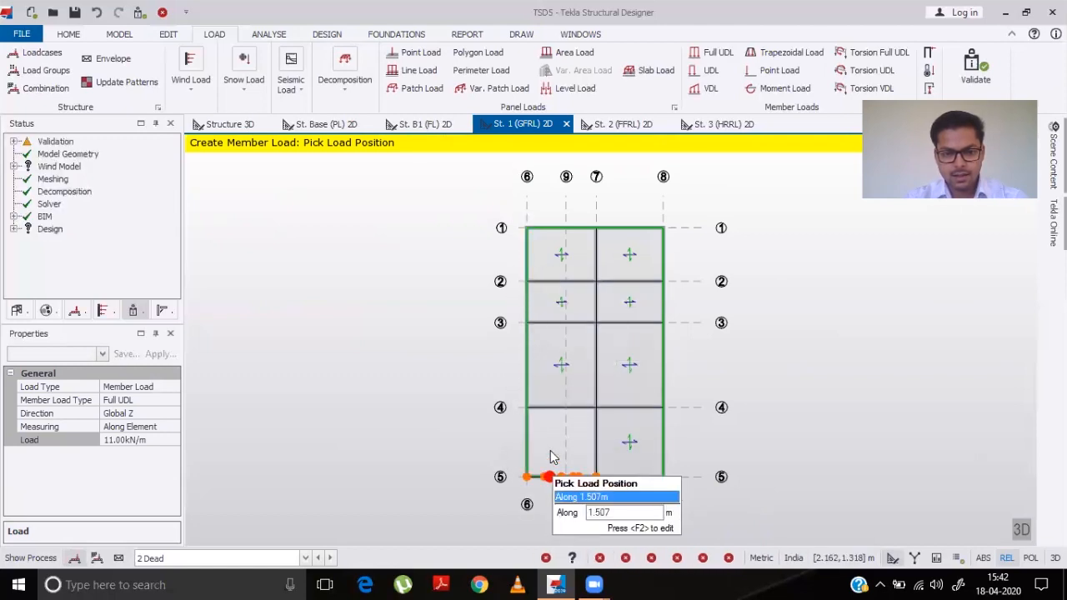
{"action": "left_click", "coordinate": [556, 416]}
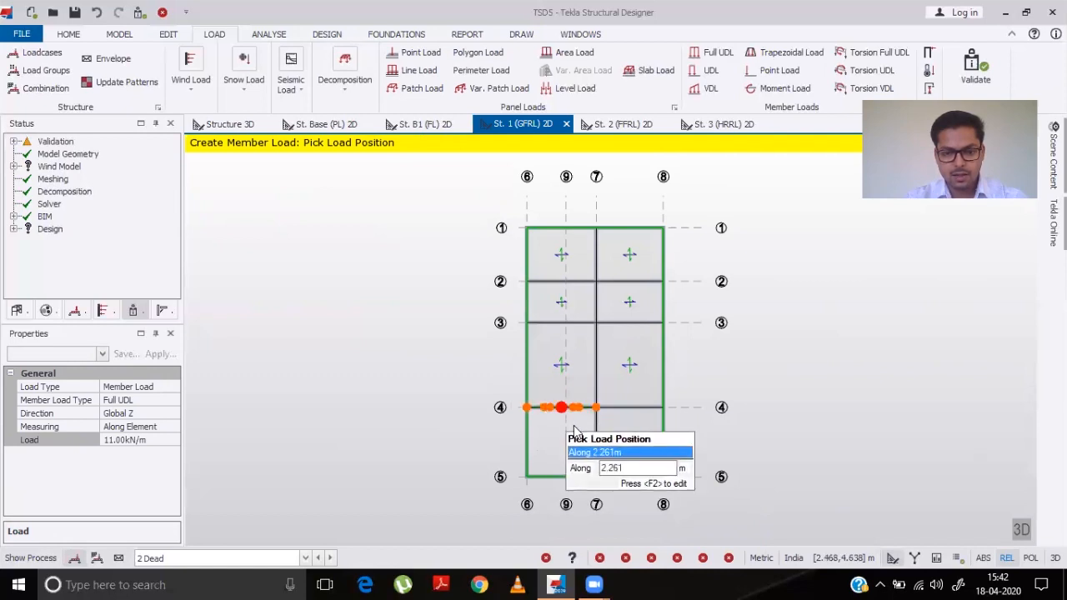
{"action": "left_click", "coordinate": [586, 437]}
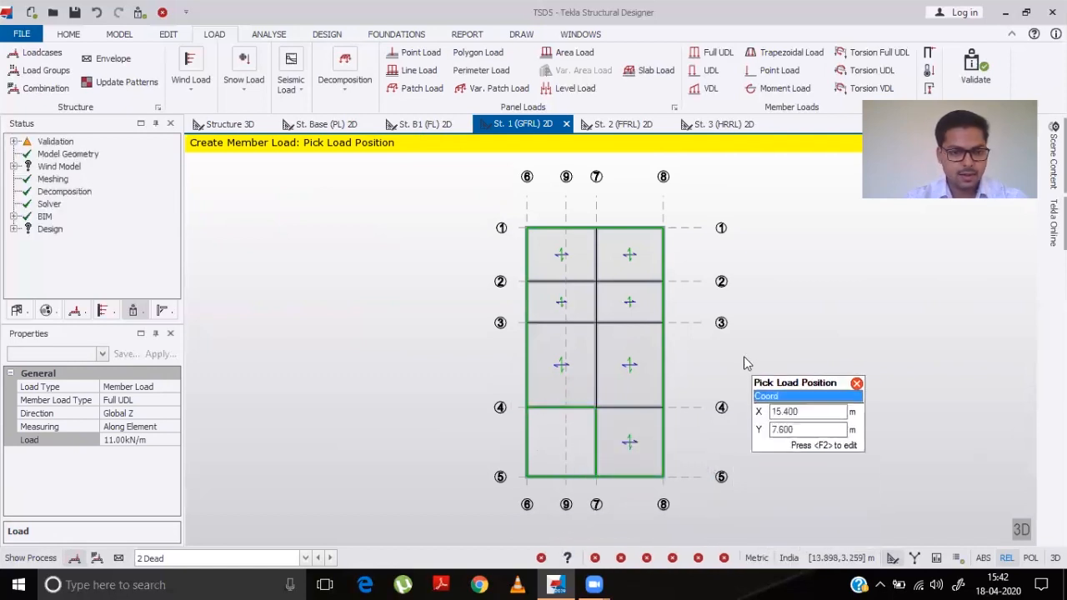
- Set the full UDL to 5.5 kN/m and apply it to the beam on grid 2 between grids 6 and 7
{"action": "left_click", "coordinate": [153, 444]}
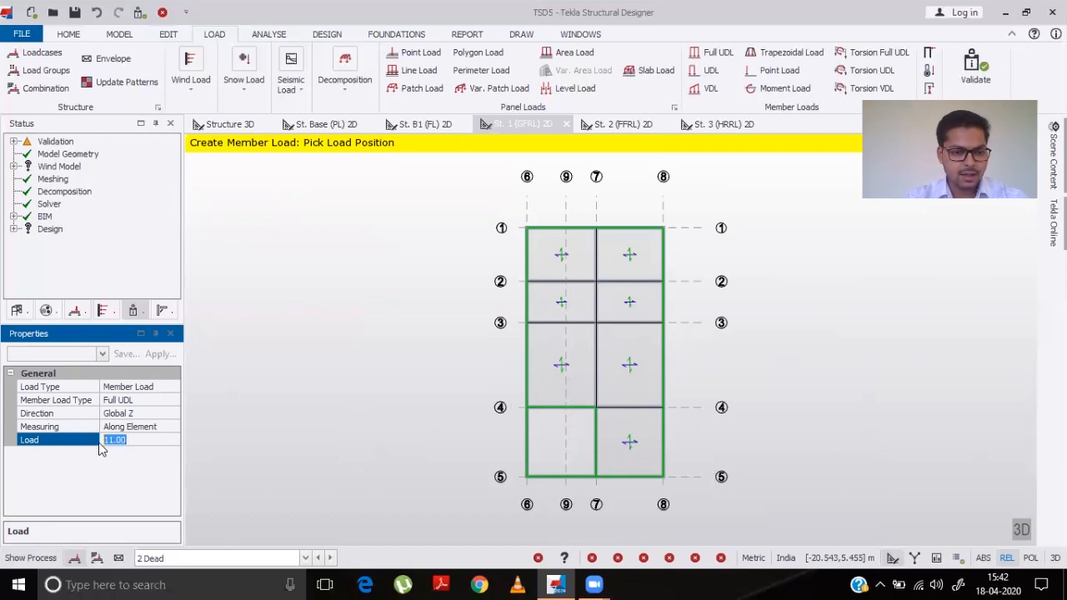
{"action": "type", "text": "5.5"}
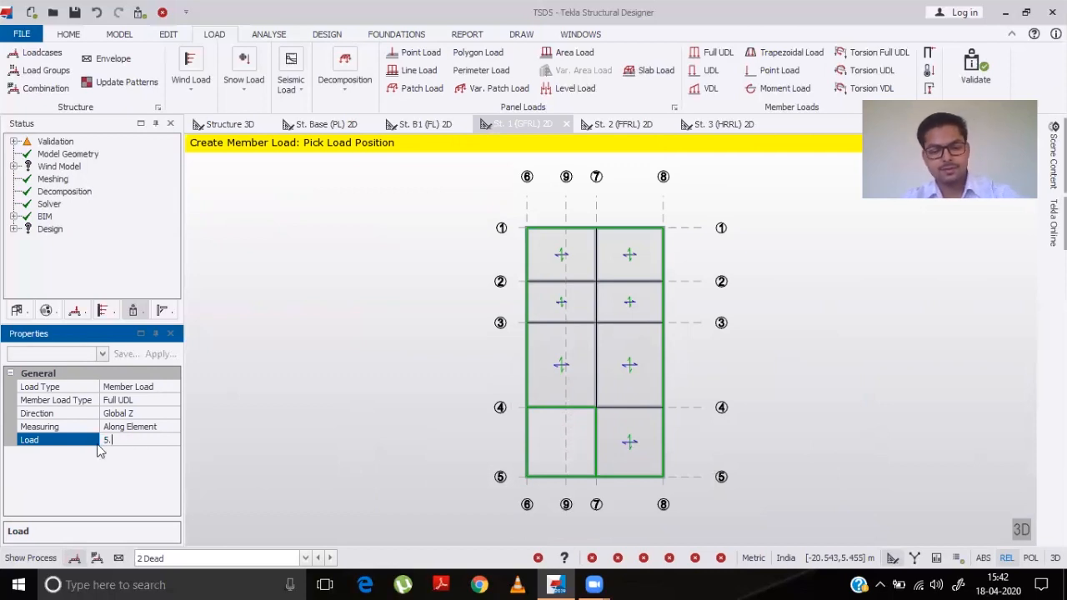
{"action": "left_click", "coordinate": [573, 288]}
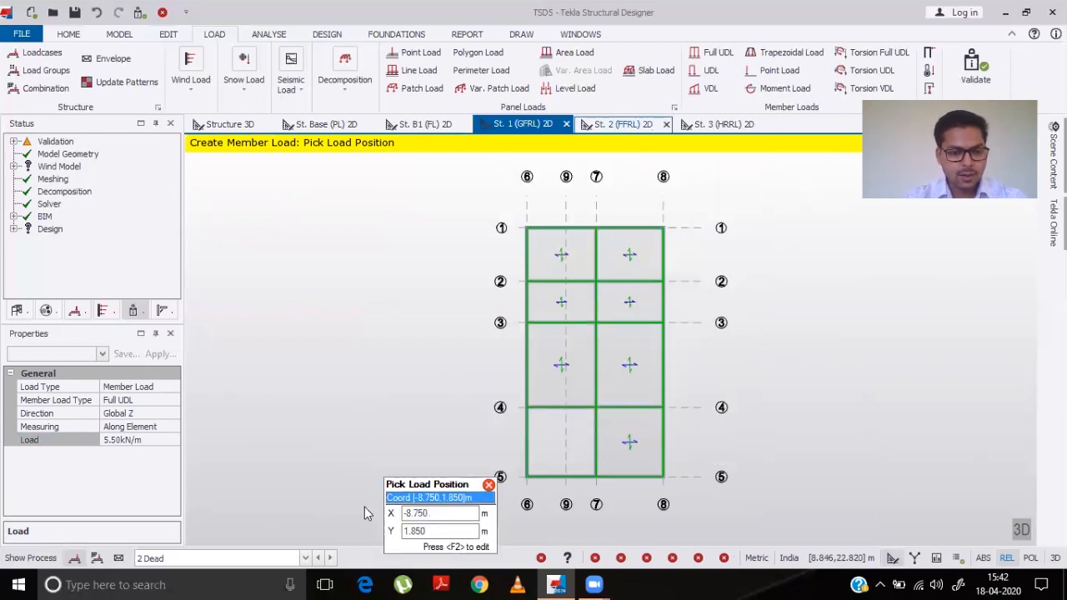
- Switch to the 4 Imposed loadcase and apply a 5 kN/m² level load to the St. 1 (GFRL) slabs
{"action": "left_click", "coordinate": [305, 559]}
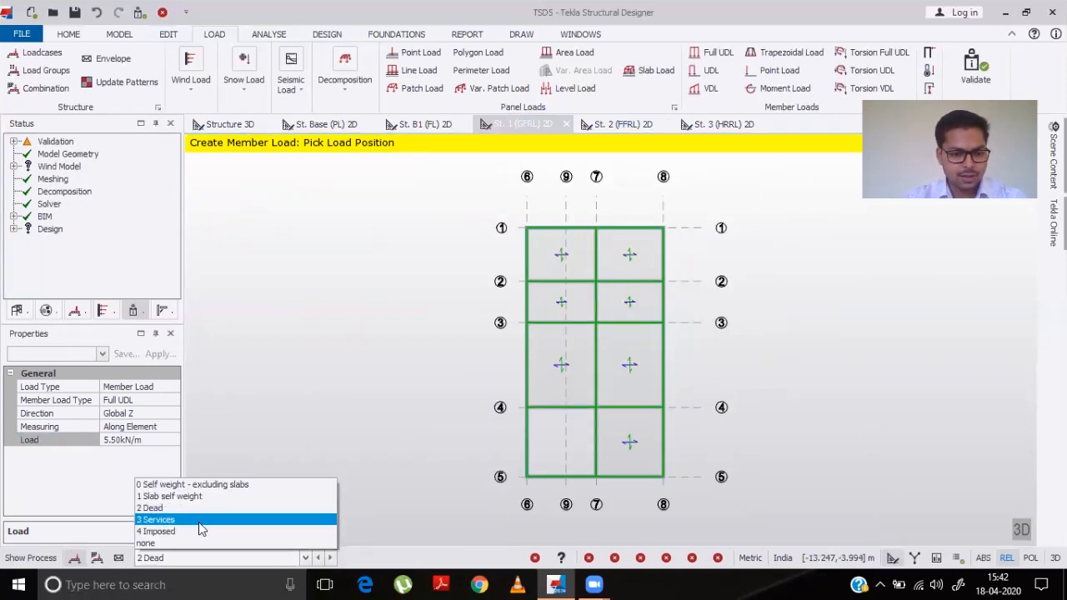
{"action": "left_click", "coordinate": [209, 532]}
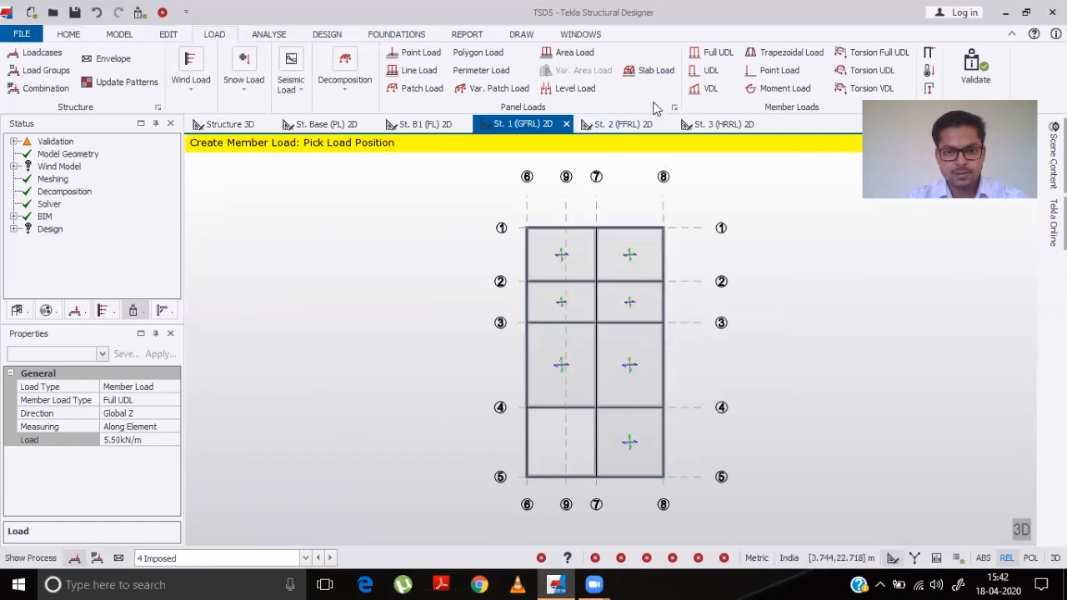
{"action": "left_click", "coordinate": [576, 89]}
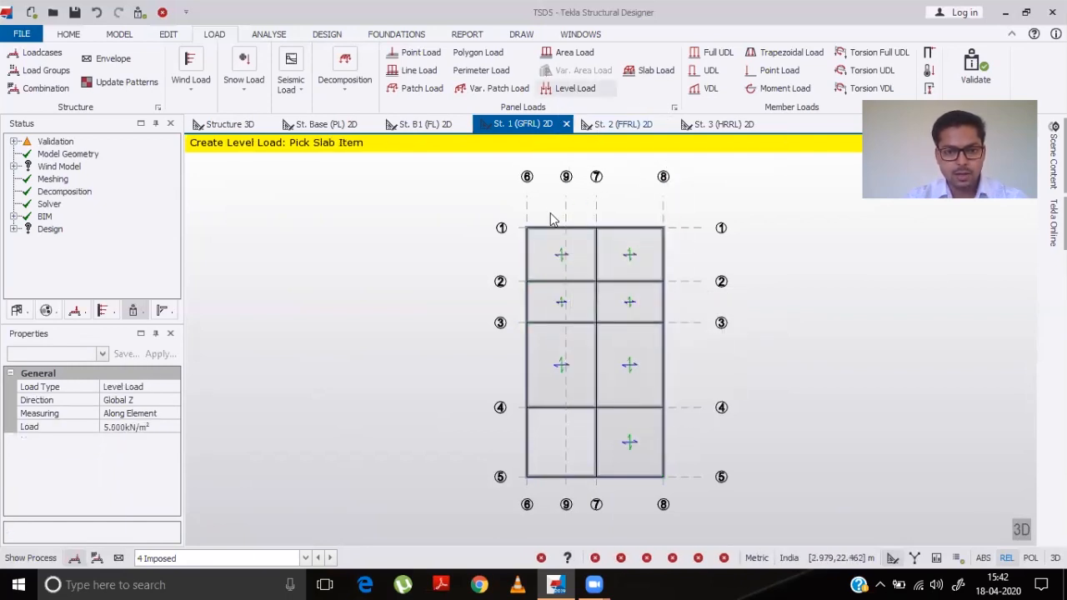
{"action": "left_click", "coordinate": [552, 261]}
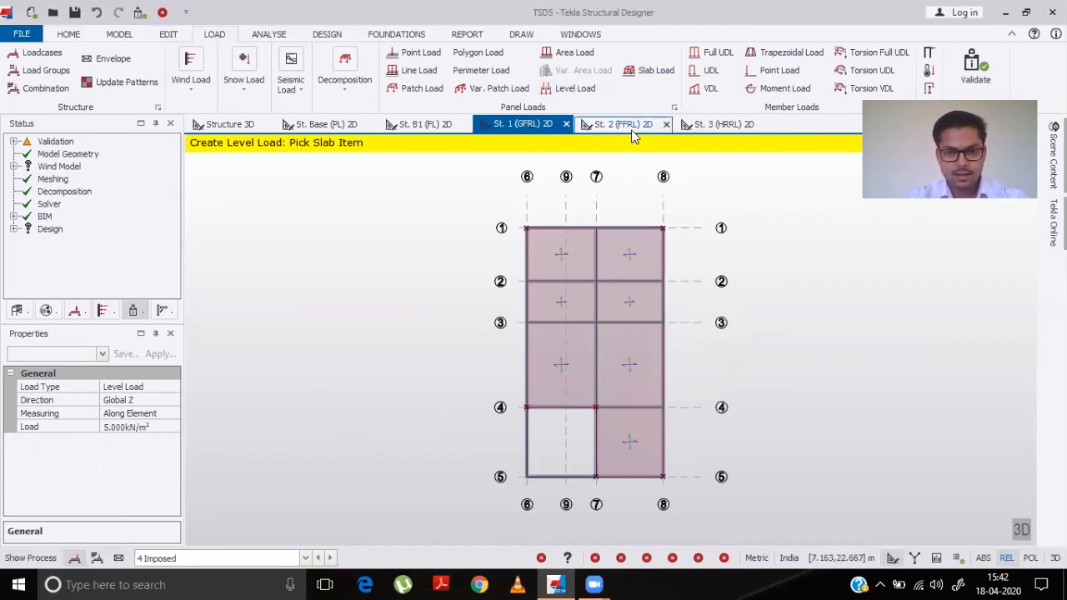
- Show the 4 Imposed loadcase in the 3D structure view to review the level loads
{"action": "left_click", "coordinate": [231, 125]}
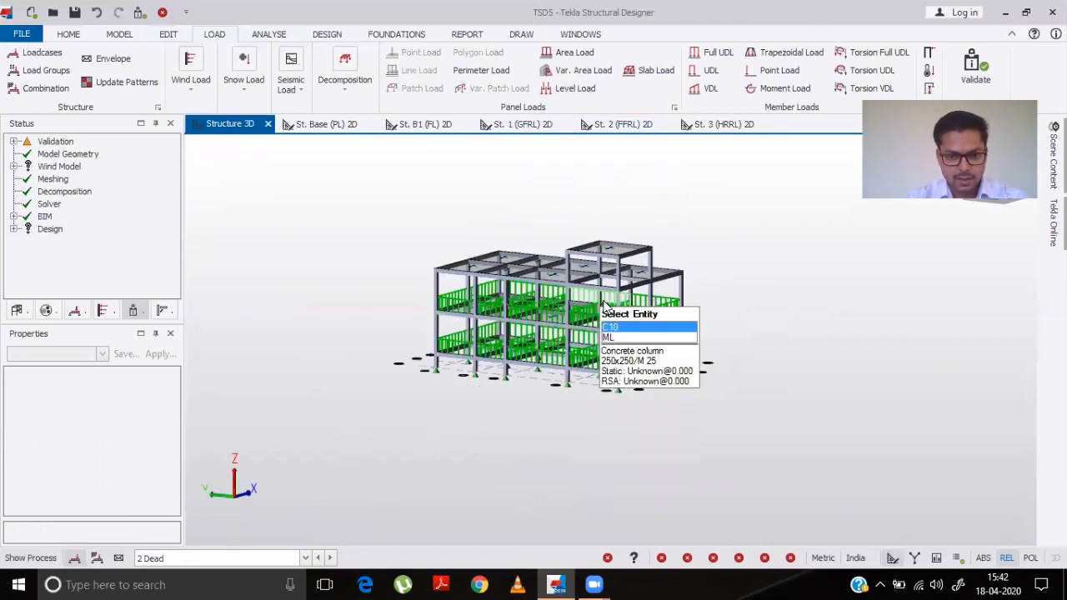
{"action": "left_click", "coordinate": [305, 557]}
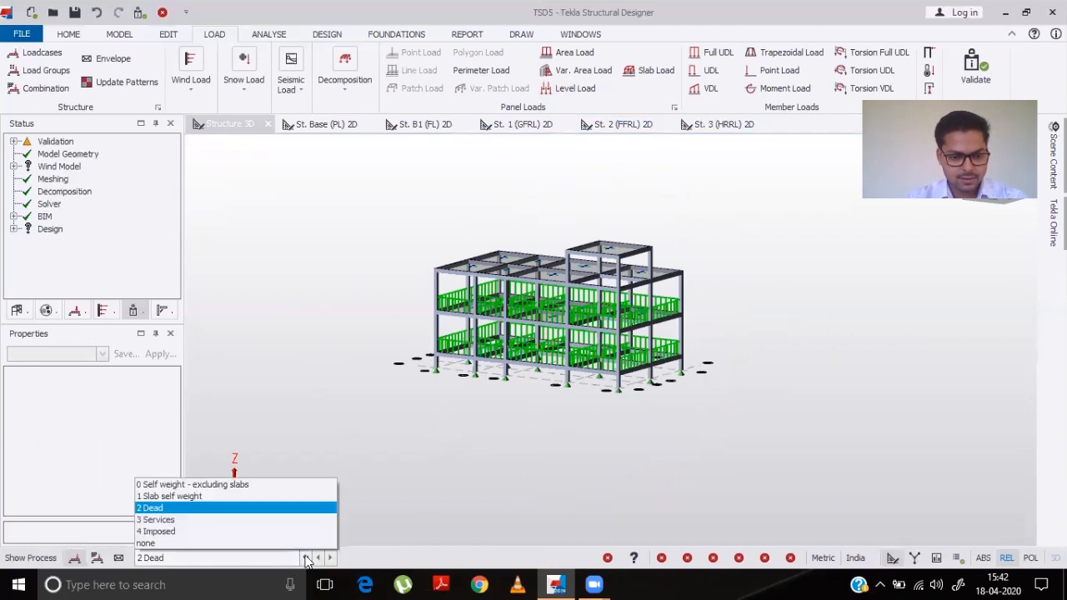
{"action": "left_click", "coordinate": [205, 532]}
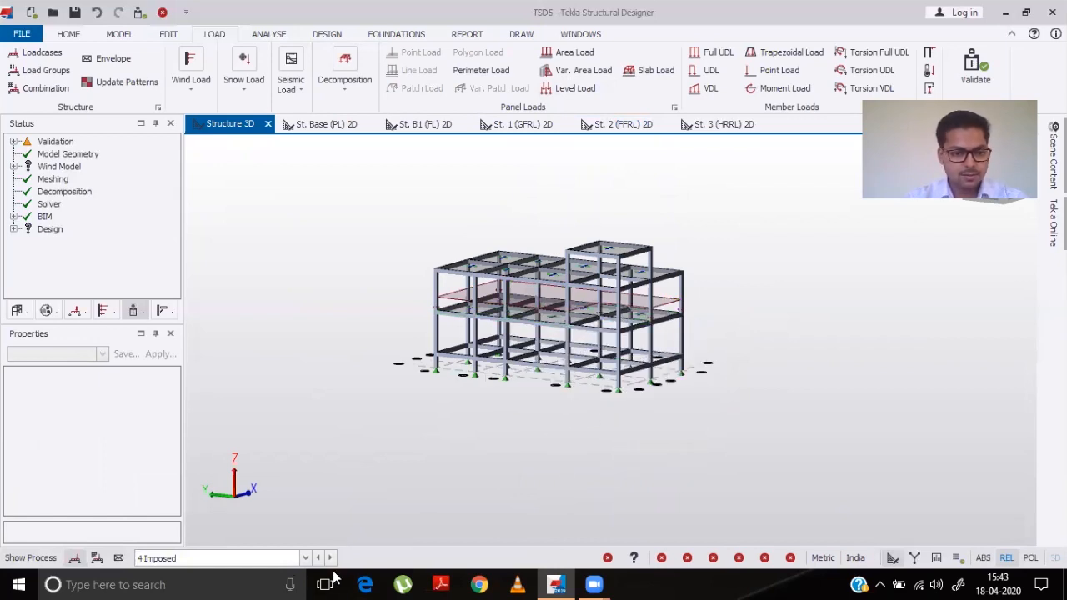
{"action": "mouse_move", "coordinate": [507, 266]}
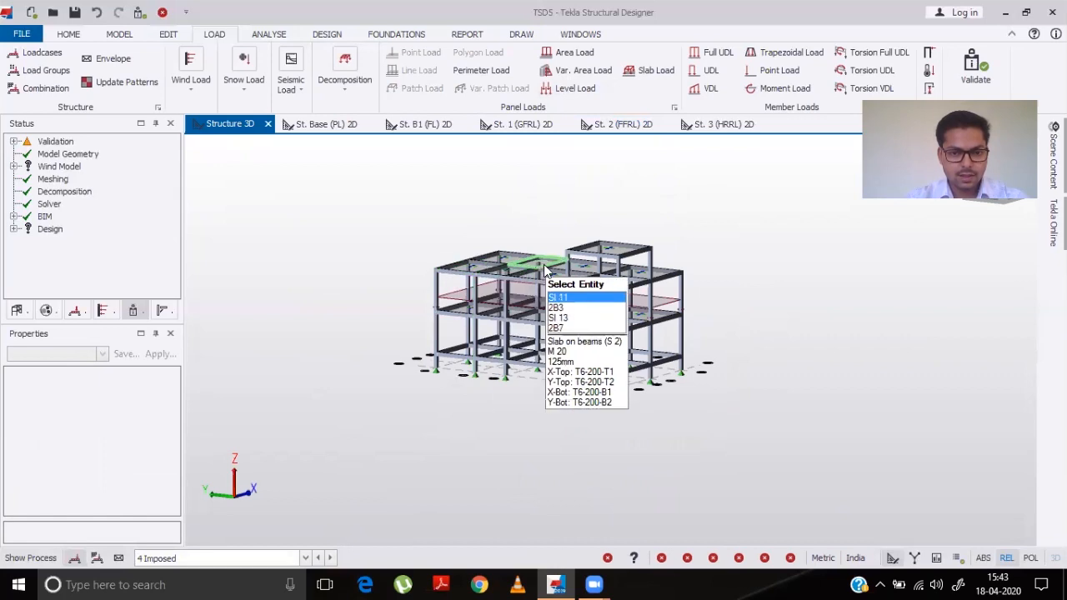
- On the St. 2 (FFRL) plan in the 2 Dead loadcase, apply a 3.5 kN/m full UDL to the perimeter beams
{"action": "left_click", "coordinate": [641, 127]}
{"action": "mouse_move", "coordinate": [535, 370]}
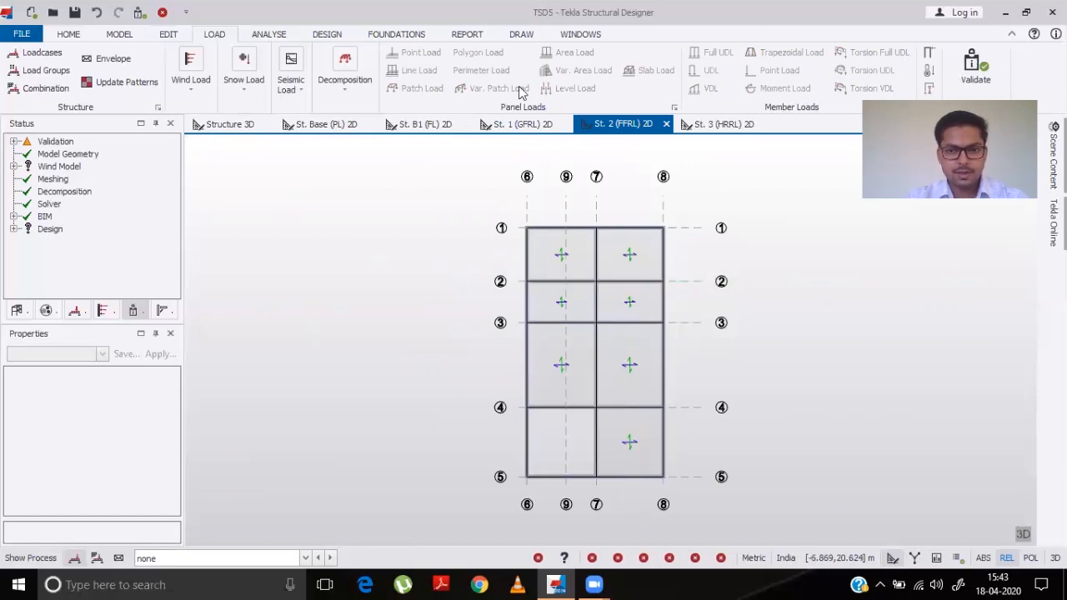
{"action": "left_click", "coordinate": [306, 558]}
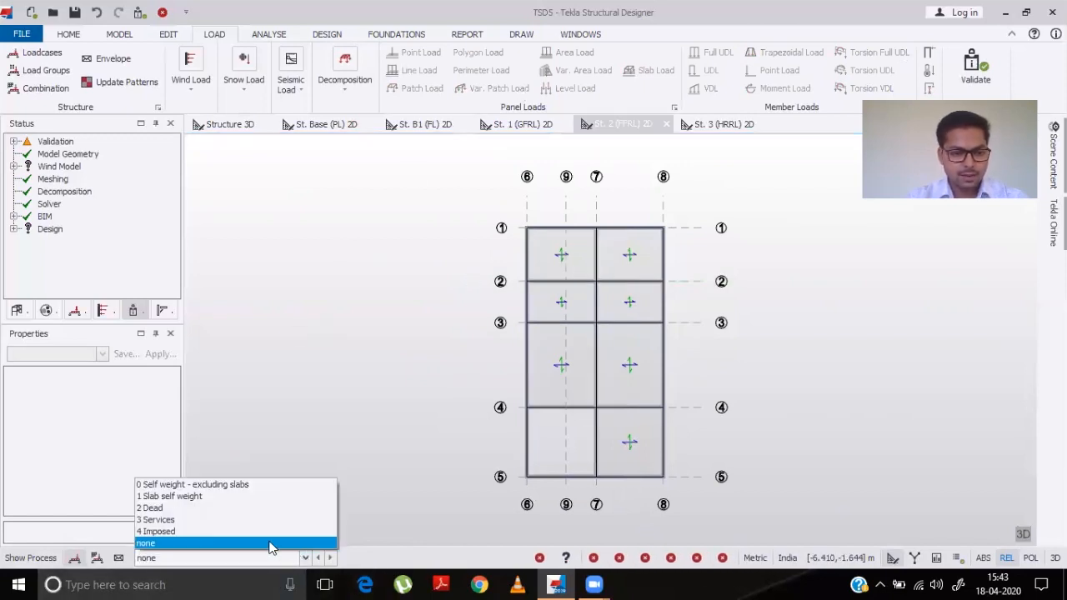
{"action": "left_click", "coordinate": [178, 508]}
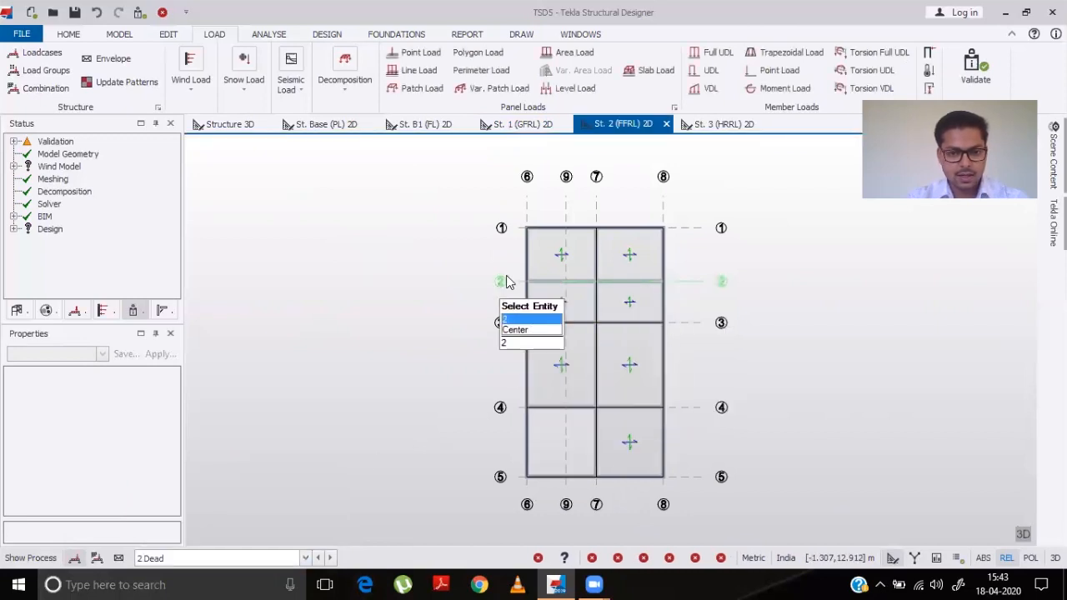
{"action": "left_click", "coordinate": [710, 53]}
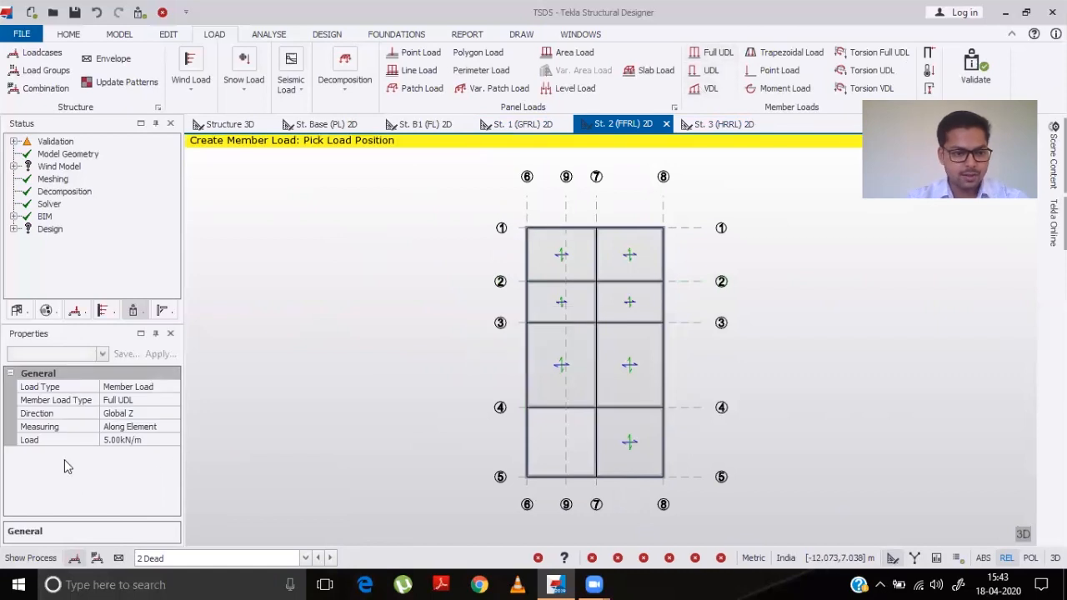
{"action": "left_click", "coordinate": [137, 440]}
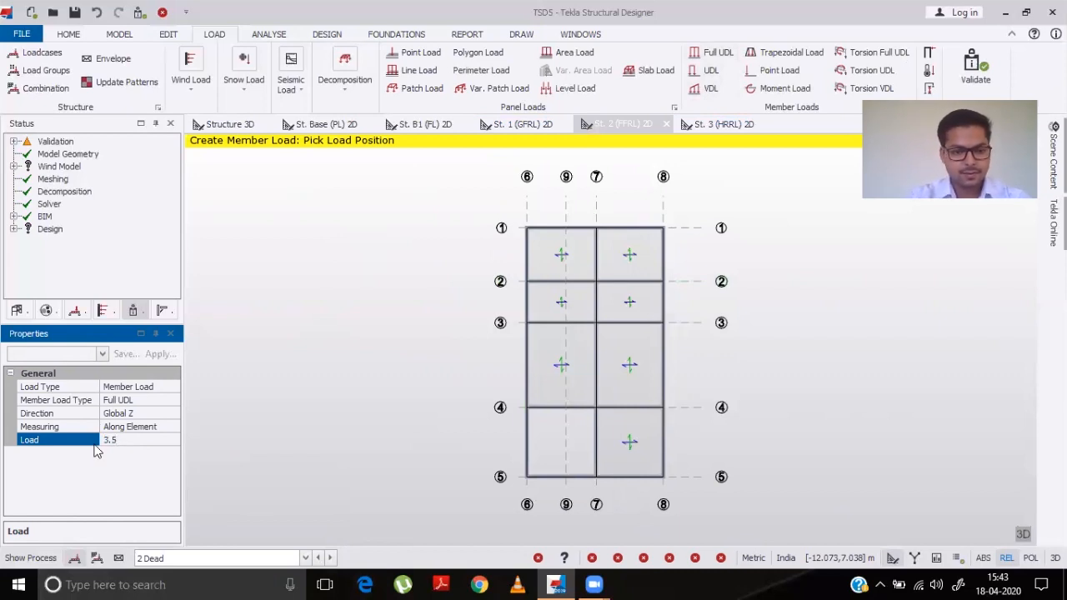
{"action": "left_click", "coordinate": [540, 220]}
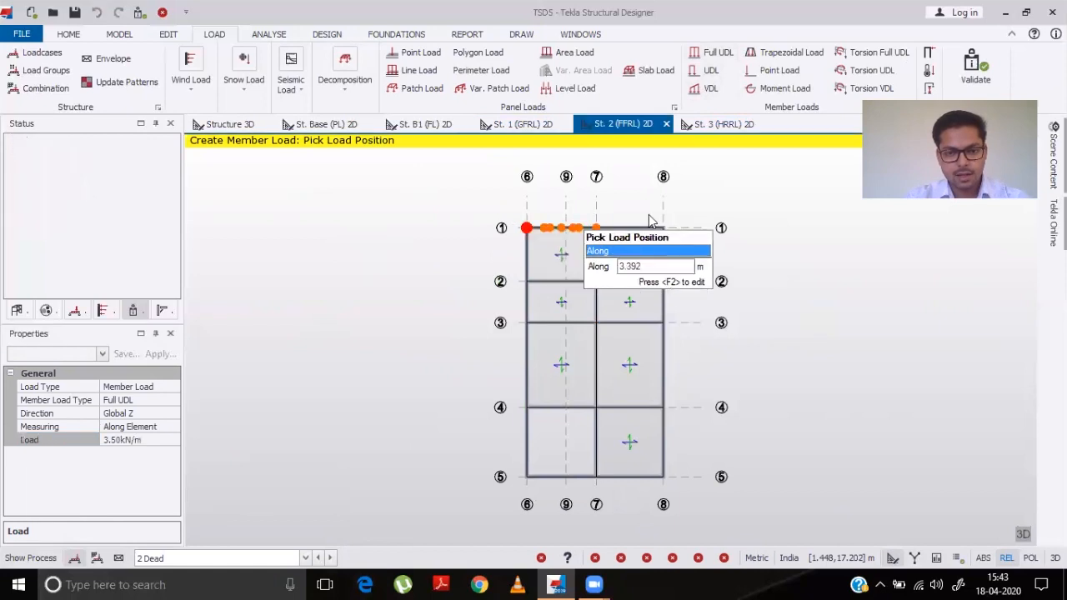
{"action": "left_click", "coordinate": [639, 227]}
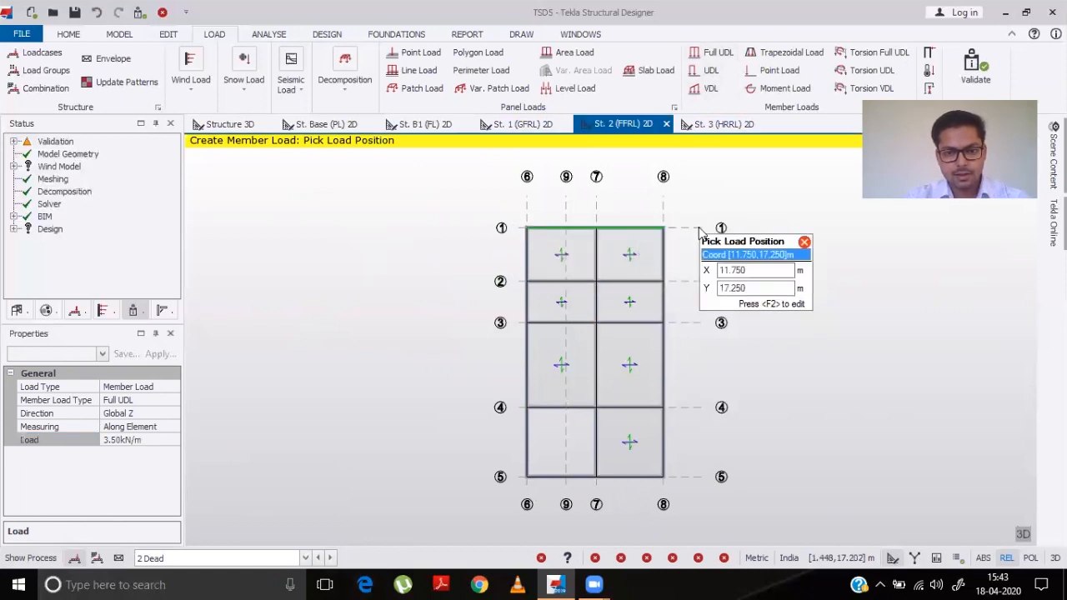
{"action": "left_click", "coordinate": [666, 265]}
{"action": "left_click", "coordinate": [666, 359]}
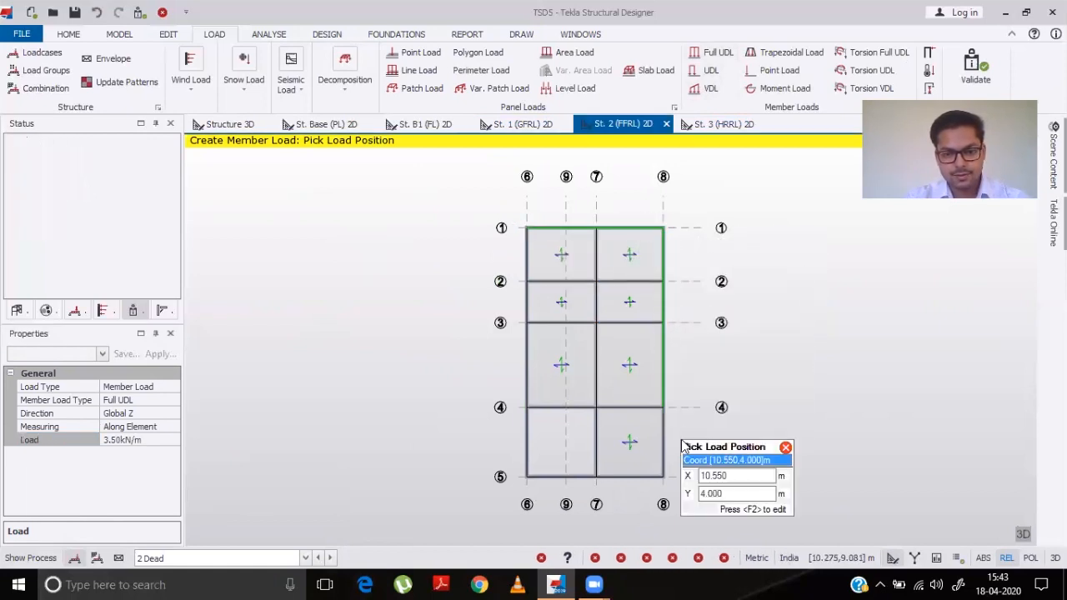
{"action": "left_click", "coordinate": [665, 455]}
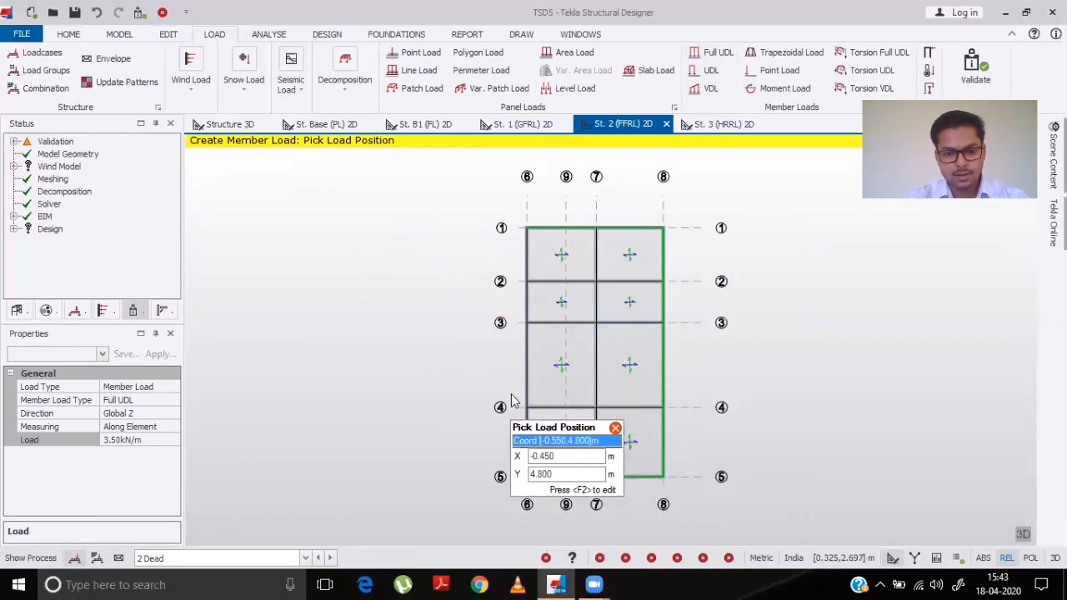
{"action": "left_click", "coordinate": [514, 370]}
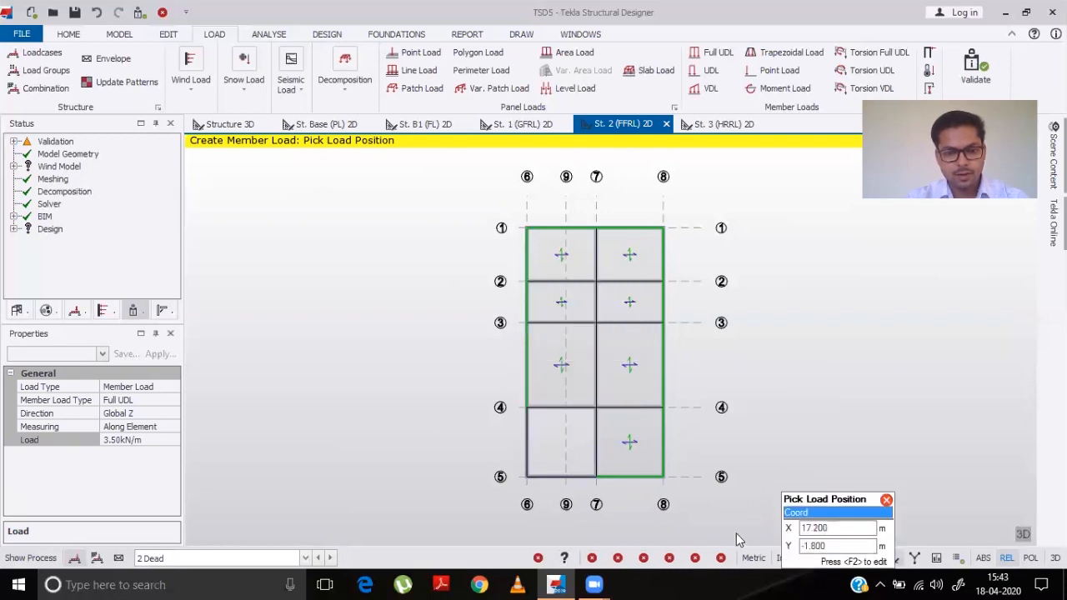
- Set the full UDL to 11 kN/m and apply it to the beams on grid 4 and grid 7 bounding the bay between grids 4–5 and 6–7
{"action": "left_click", "coordinate": [146, 440]}
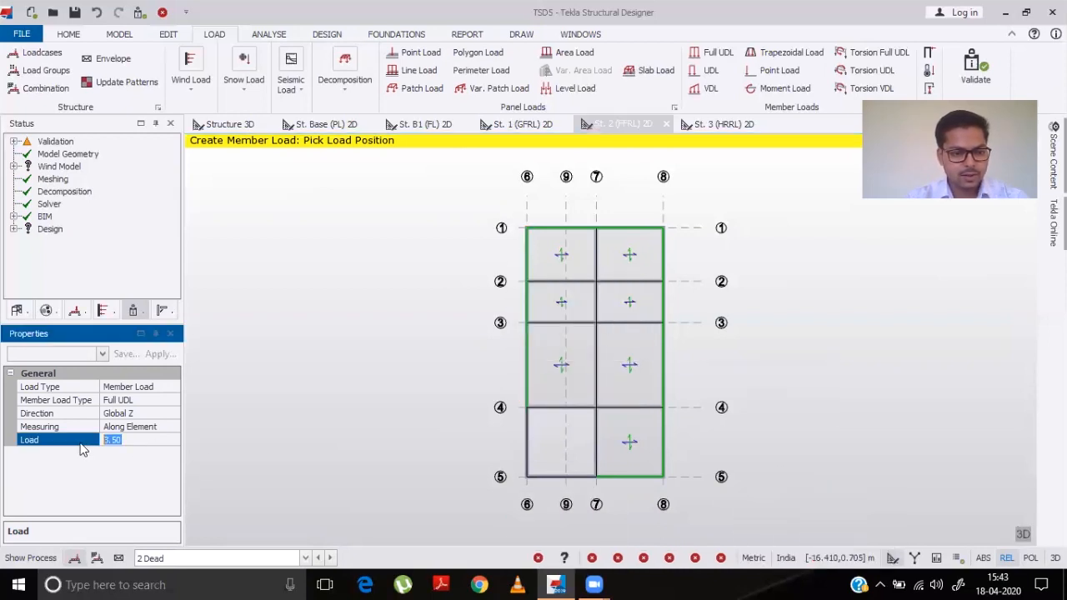
{"action": "type", "text": "11"}
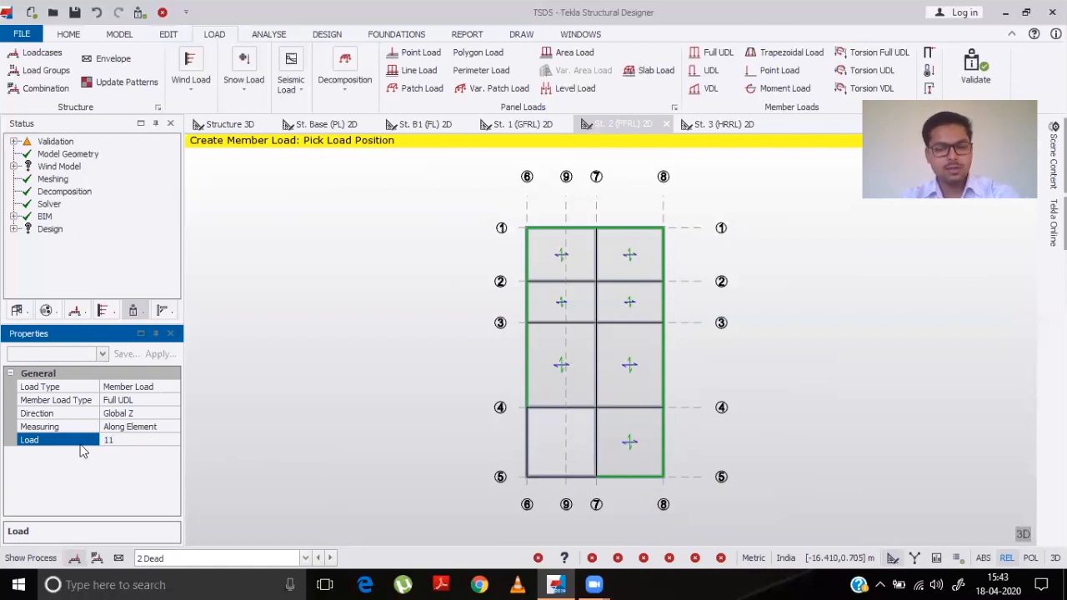
{"action": "left_click", "coordinate": [518, 436]}
{"action": "left_click", "coordinate": [557, 421]}
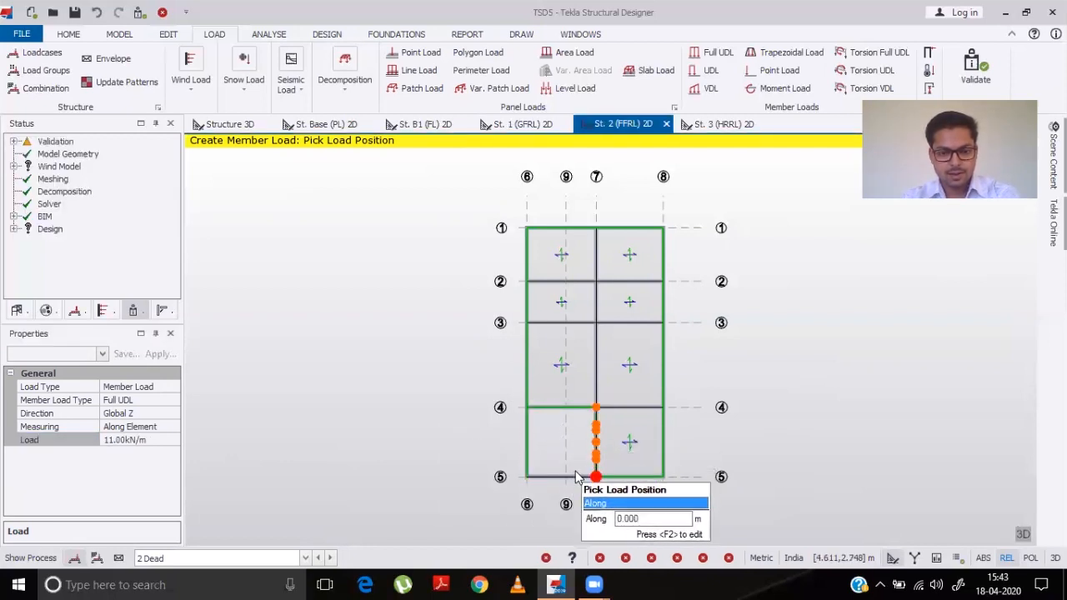
{"action": "left_click", "coordinate": [596, 458]}
{"action": "left_click", "coordinate": [552, 467]}
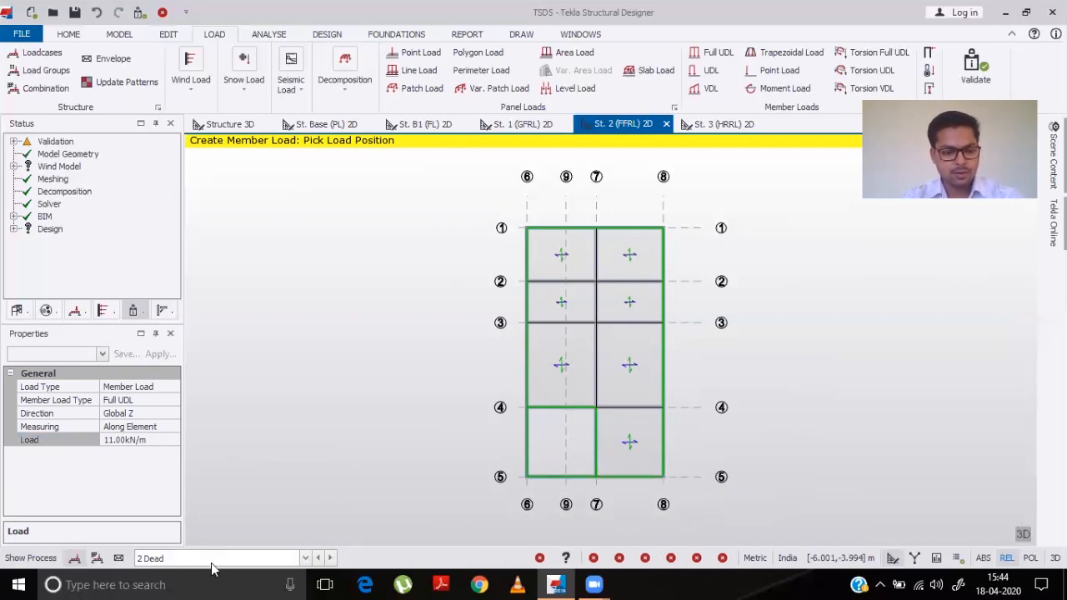
- Switch to the 4 Imposed loadcase and try to apply a 2 kN/m² level load to the St. 2 (FFRL) slabs
{"action": "left_click", "coordinate": [305, 558]}
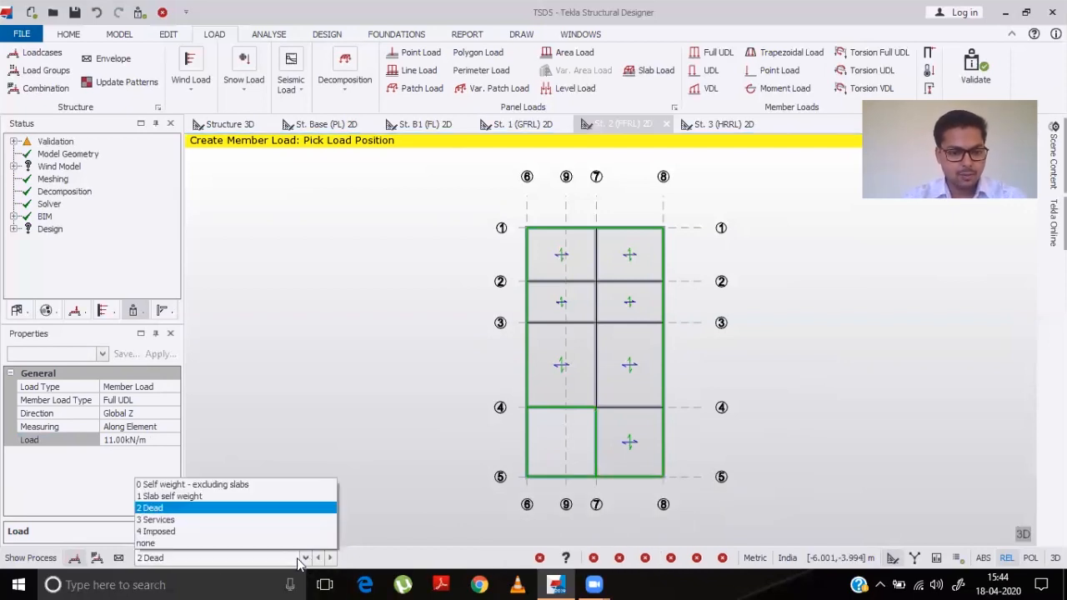
{"action": "left_click", "coordinate": [207, 532]}
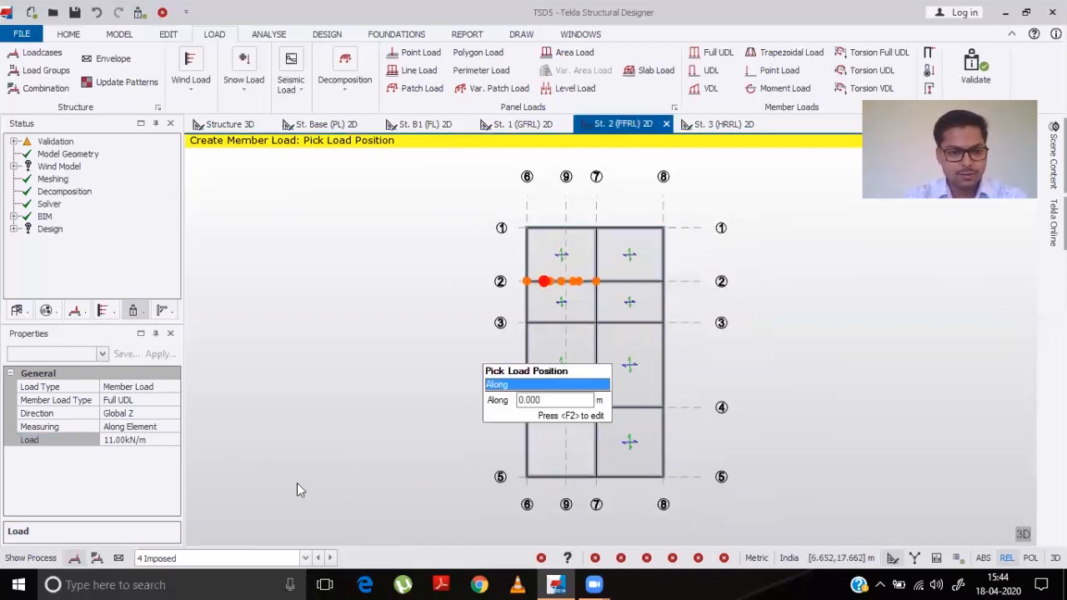
{"action": "left_click", "coordinate": [160, 444]}
{"action": "left_click_drag", "start_coordinate": [158, 443], "coordinate": [99, 444]}
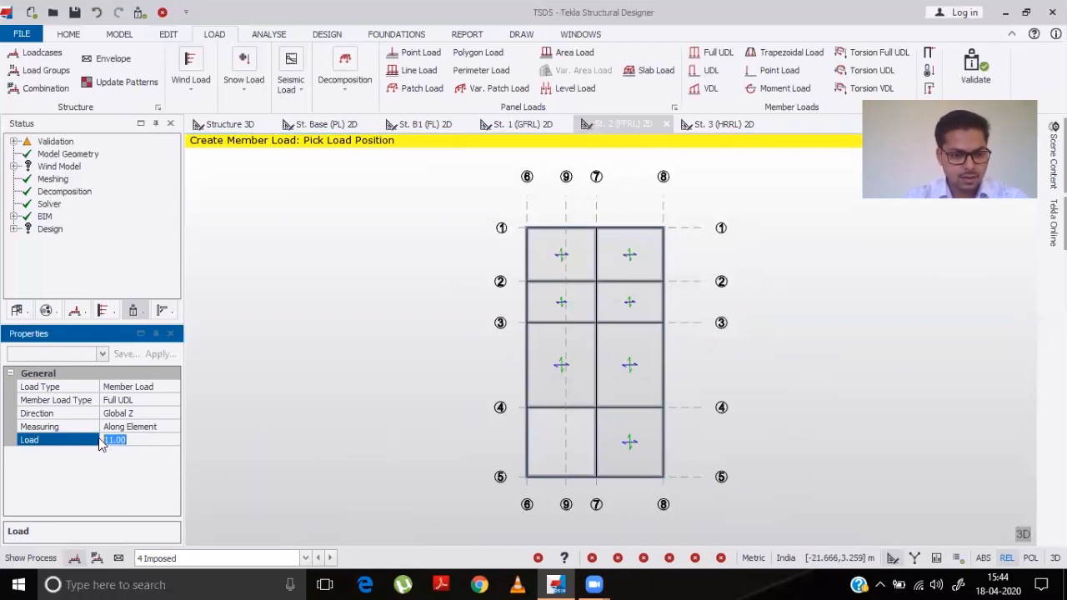
{"action": "type", "text": "2"}
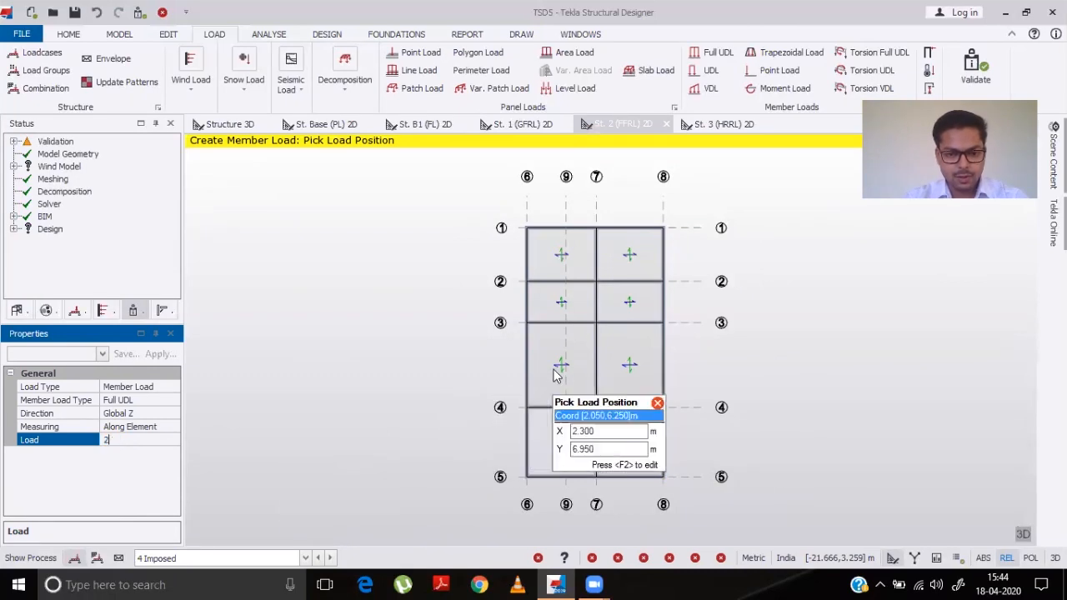
{"action": "left_click", "coordinate": [575, 88]}
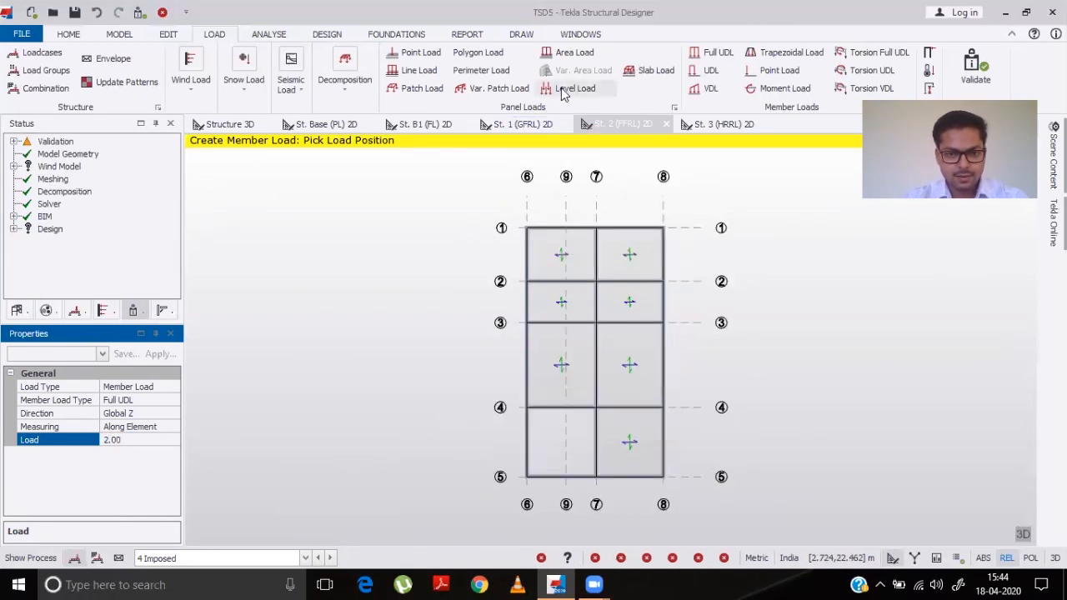
{"action": "left_click", "coordinate": [556, 255]}
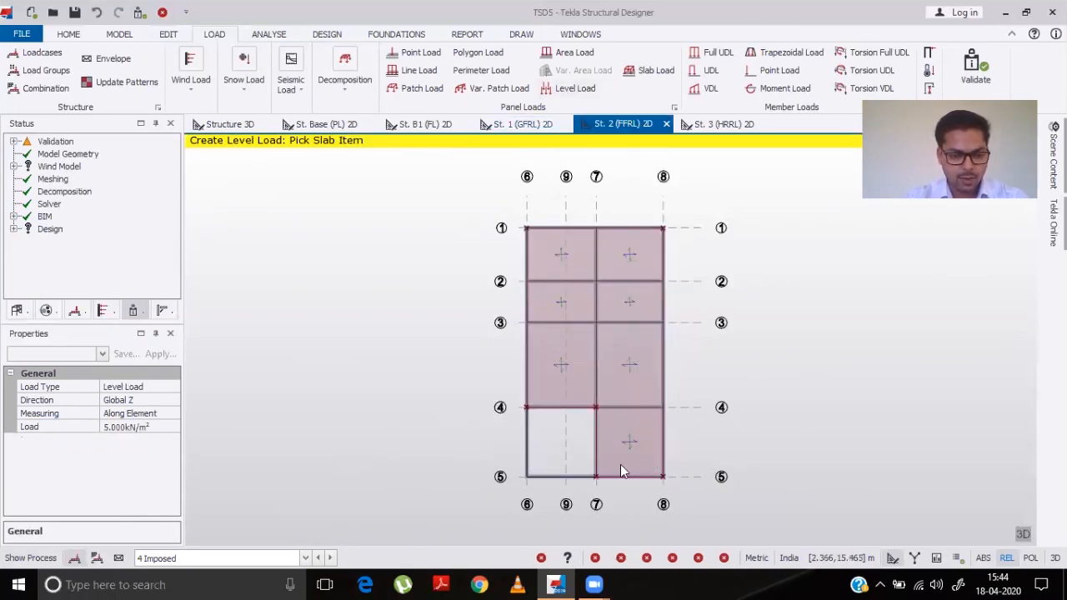
{"action": "left_click", "coordinate": [156, 428]}
{"action": "type", "text": "2"}
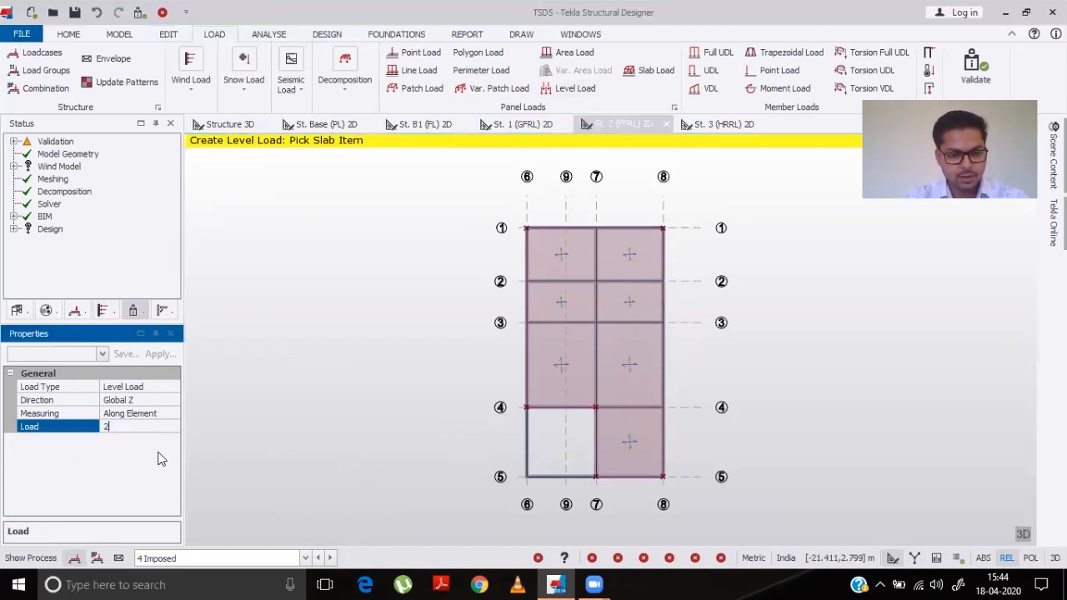
{"action": "left_click", "coordinate": [548, 260]}
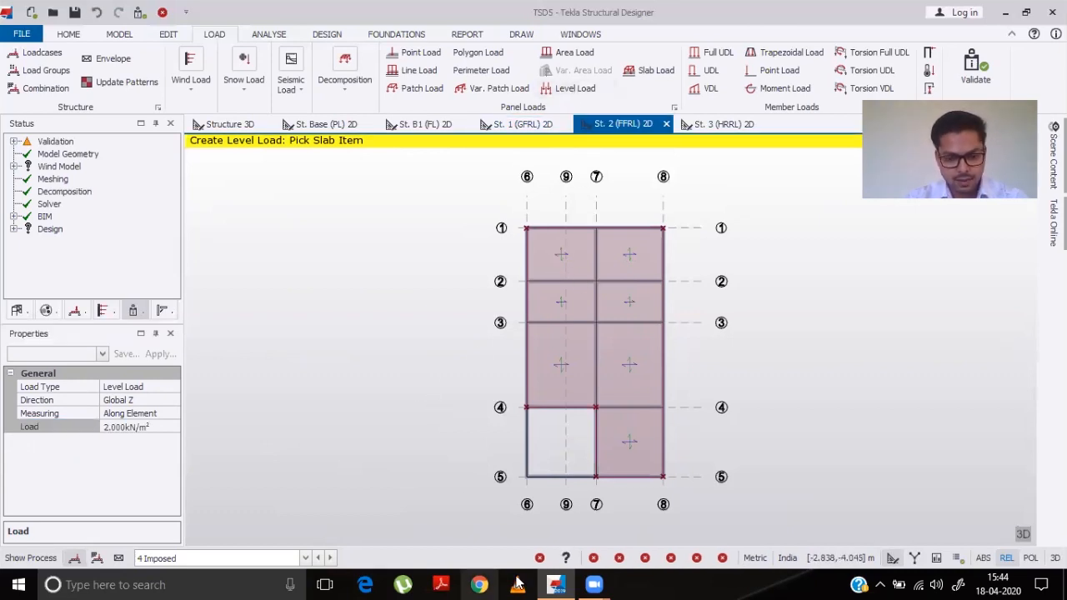
- In the 3D structure view, change the St. 2 (FFRL) imposed level load to 2 kN/m²
{"action": "left_click", "coordinate": [228, 125]}
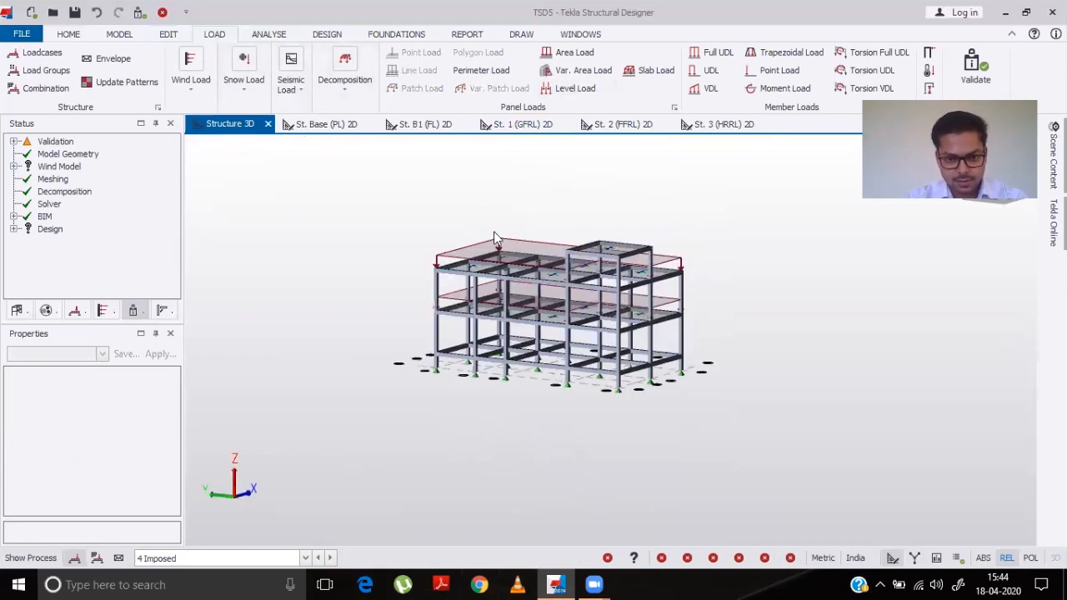
{"action": "scroll", "coordinate": [473, 307], "scroll_direction": "up", "scroll_amount": 5}
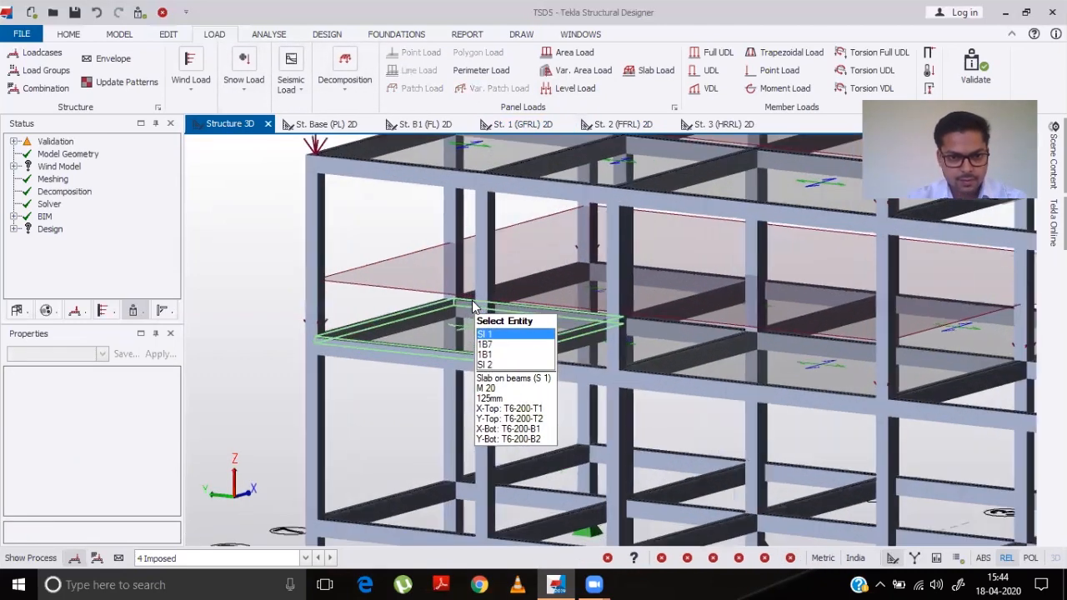
{"action": "scroll", "coordinate": [473, 307], "scroll_direction": "down", "scroll_amount": 5}
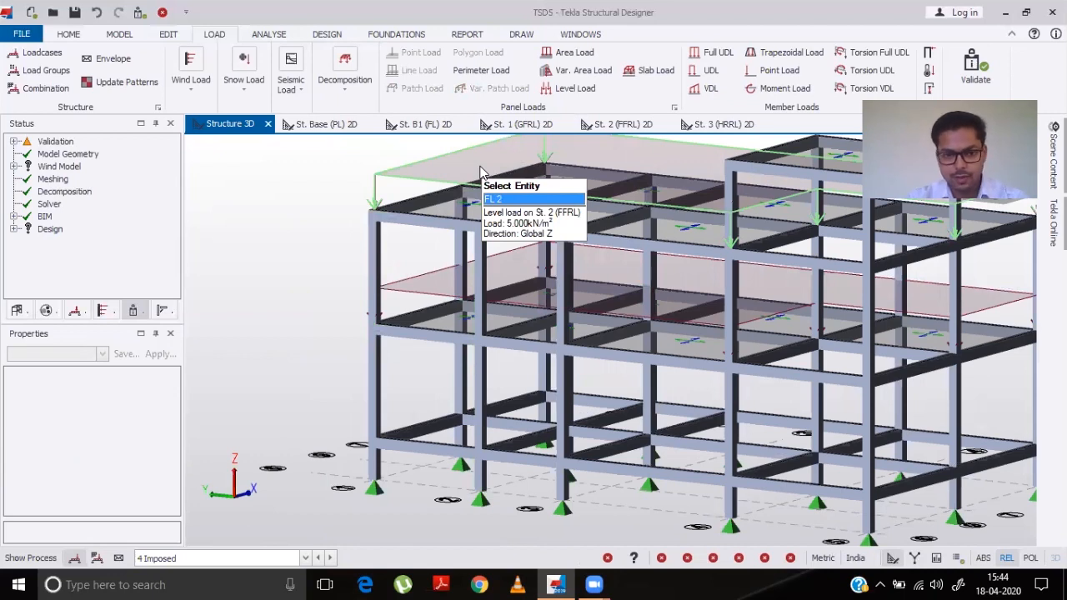
{"action": "left_click", "coordinate": [480, 172]}
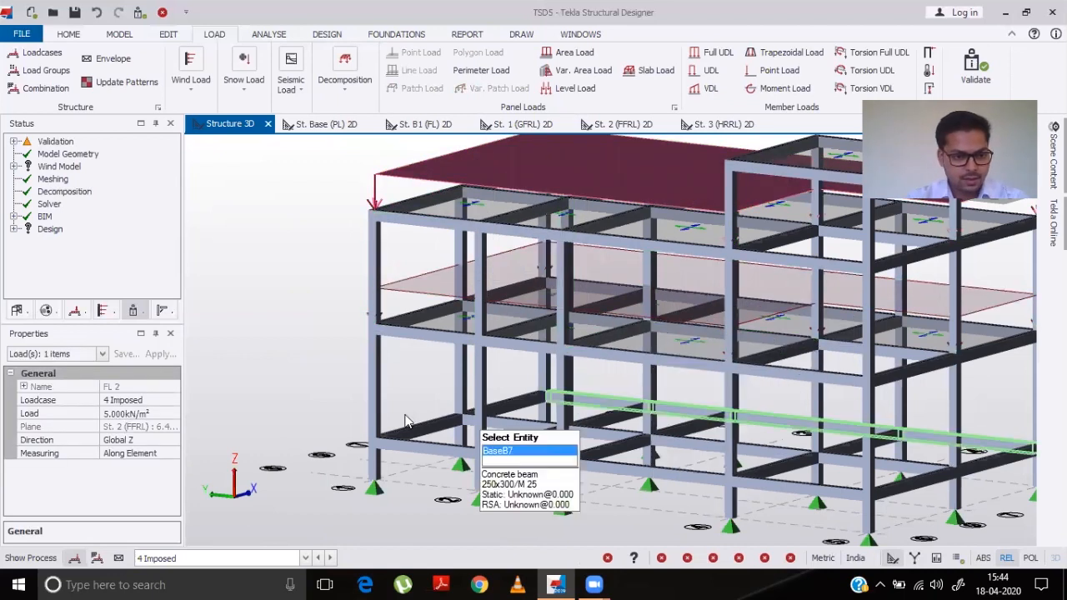
{"action": "left_click", "coordinate": [132, 415]}
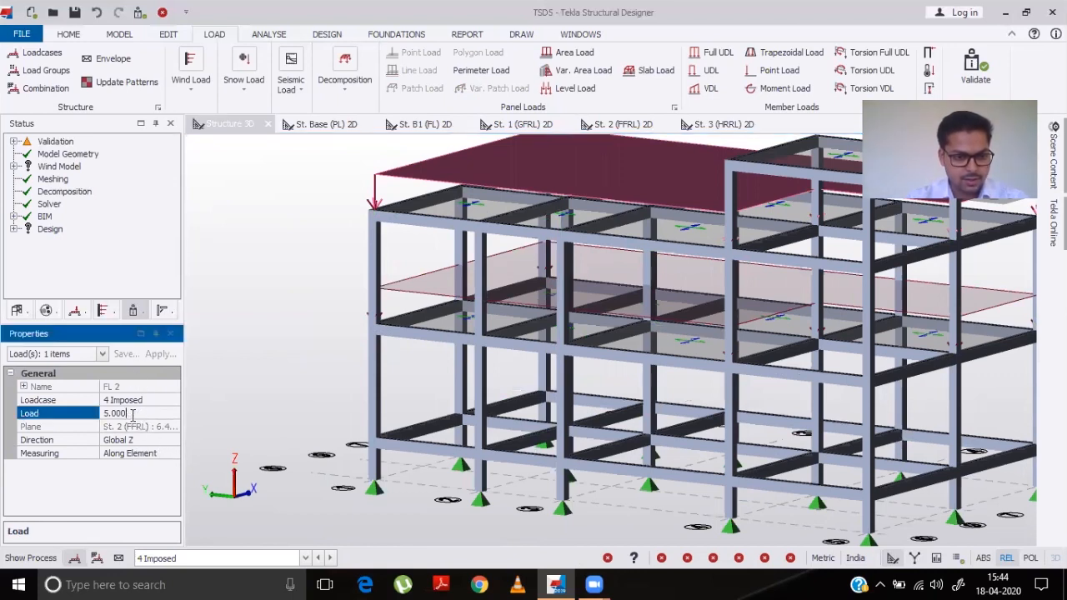
{"action": "type", "text": "2"}
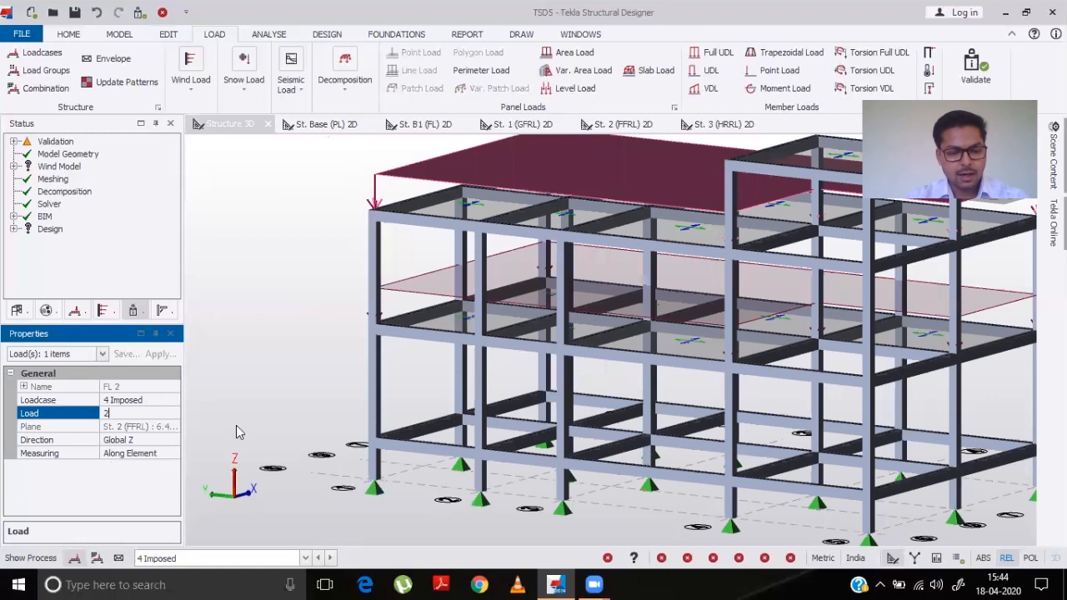
{"action": "key", "text": "Return"}
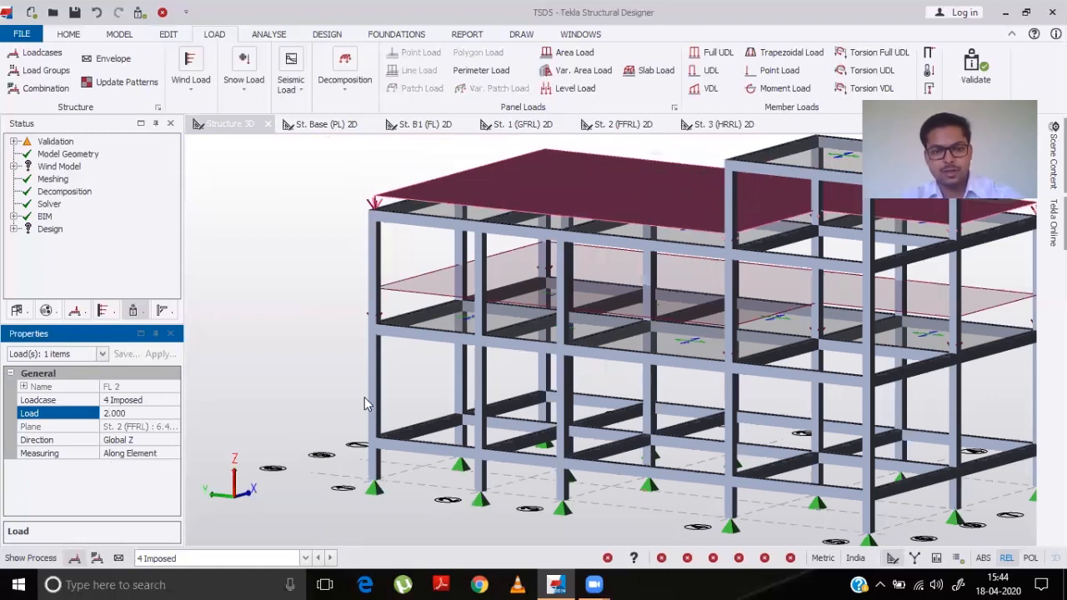
- Change the St. 1 (GFRL) imposed level load to 2 kN/m²
{"action": "left_click", "coordinate": [425, 293]}
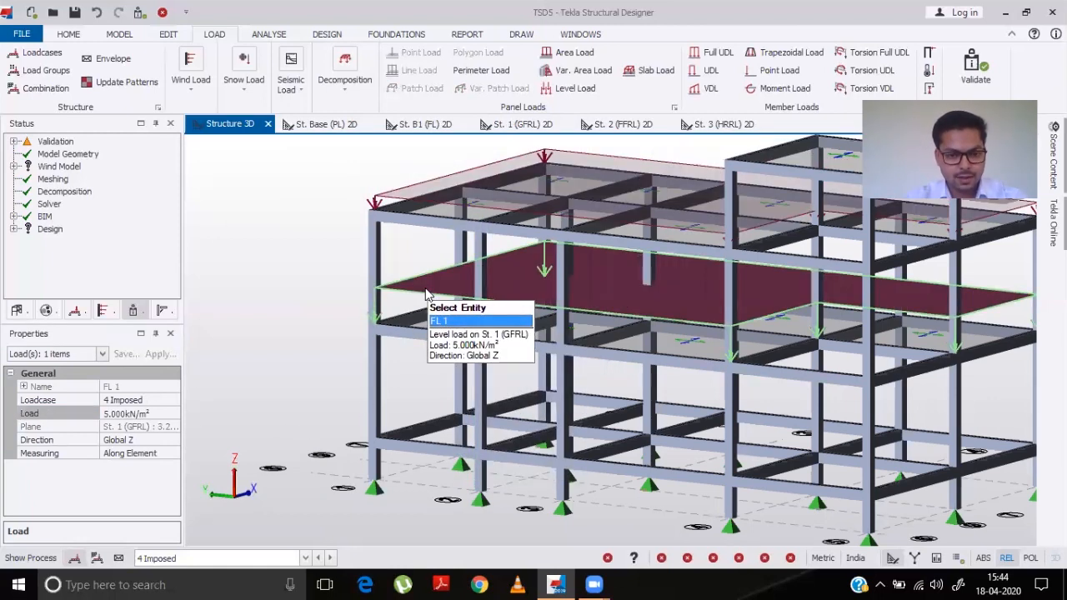
{"action": "left_click", "coordinate": [155, 415]}
{"action": "type", "text": "2"}
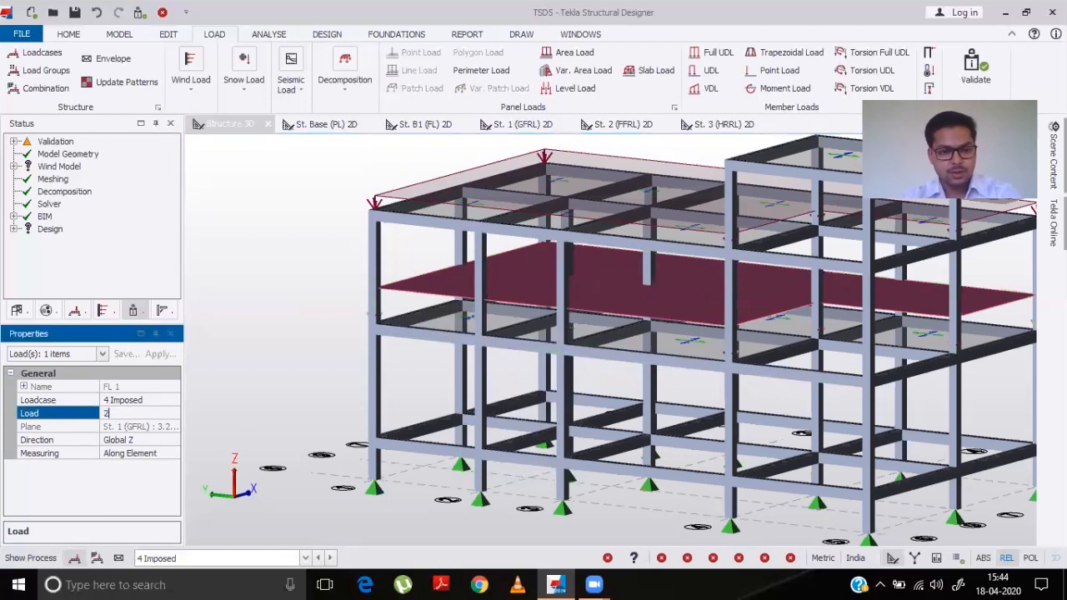
{"action": "key", "text": "Return"}
{"action": "scroll", "coordinate": [309, 386], "scroll_direction": "down", "scroll_amount": 3}
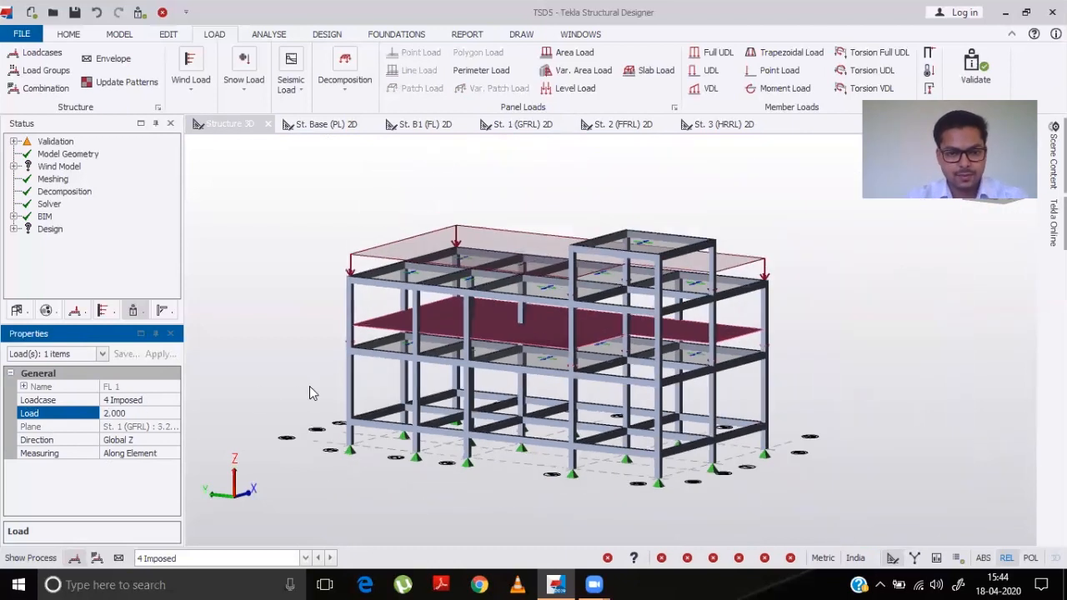
- Show the 2 Dead loadcase in the 3D view and orbit around the building to review the member loads
{"action": "mouse_move", "coordinate": [546, 379]}
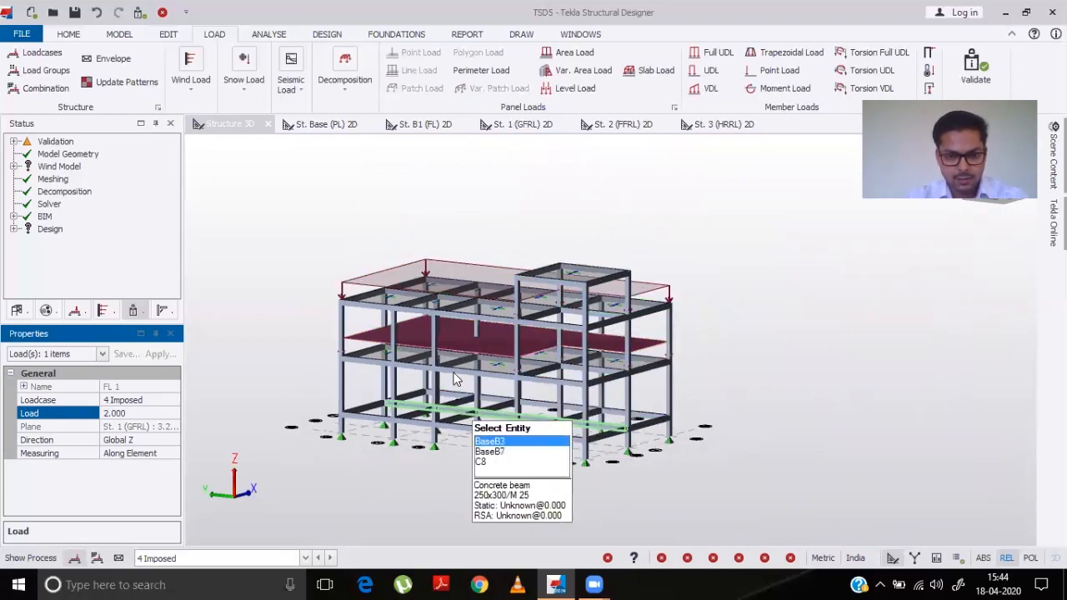
{"action": "left_click", "coordinate": [306, 559]}
{"action": "left_click", "coordinate": [201, 508]}
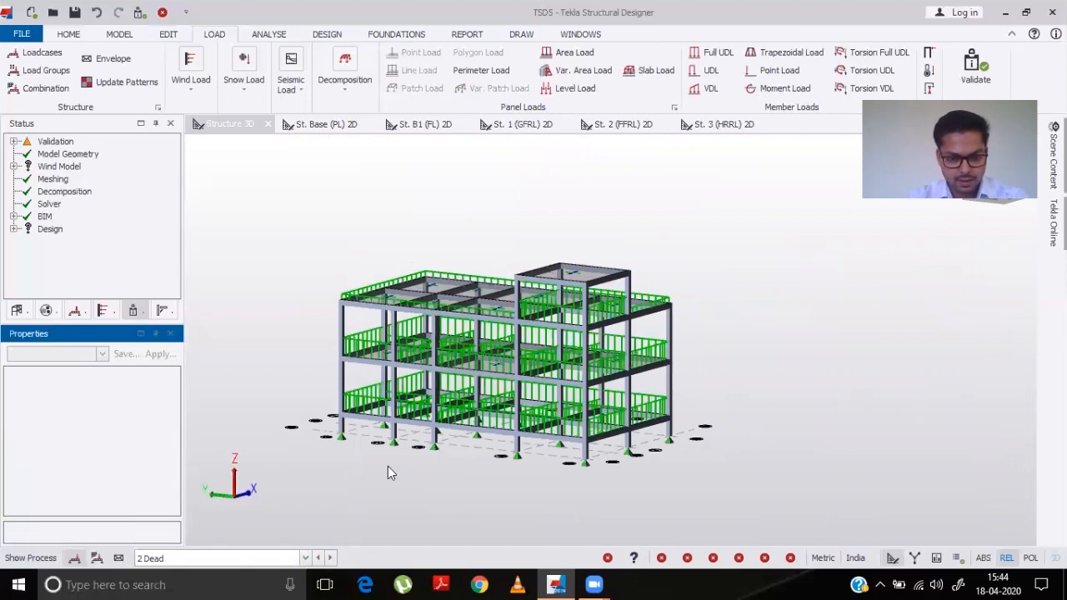
{"action": "middle_click_drag", "start_coordinate": [404, 438], "coordinate": [585, 435]}
{"action": "right_click_drag", "start_coordinate": [700, 442], "coordinate": [196, 453]}
{"action": "right_click_drag", "start_coordinate": [792, 434], "coordinate": [826, 384]}
{"action": "scroll", "coordinate": [827, 386], "scroll_direction": "up", "scroll_amount": 5}
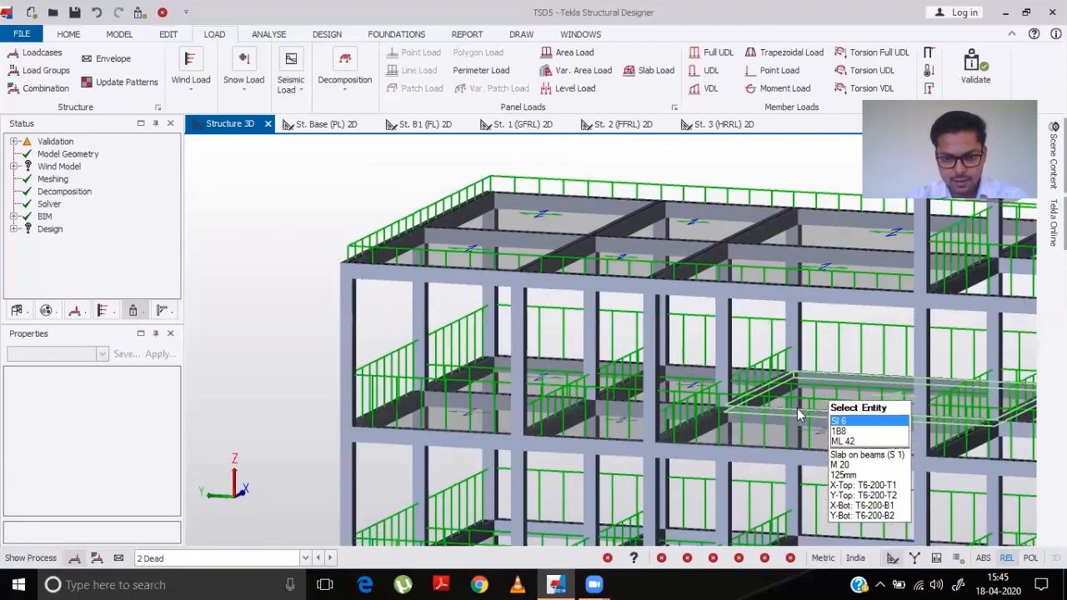
{"action": "mouse_move", "coordinate": [642, 452]}
{"action": "right_mouse_down"}
{"action": "mouse_move", "coordinate": [632, 471]}
{"action": "mouse_move", "coordinate": [628, 463]}
{"action": "right_mouse_up"}
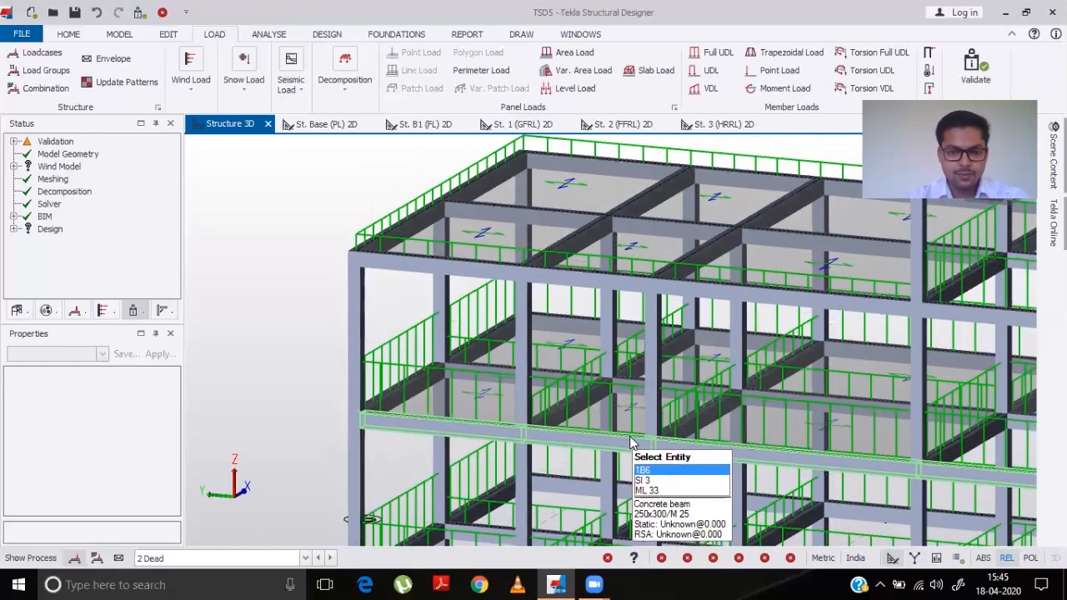
{"action": "scroll", "coordinate": [629, 440], "scroll_direction": "down", "scroll_amount": 4}
{"action": "scroll", "coordinate": [630, 442], "scroll_direction": "down", "scroll_amount": 1}
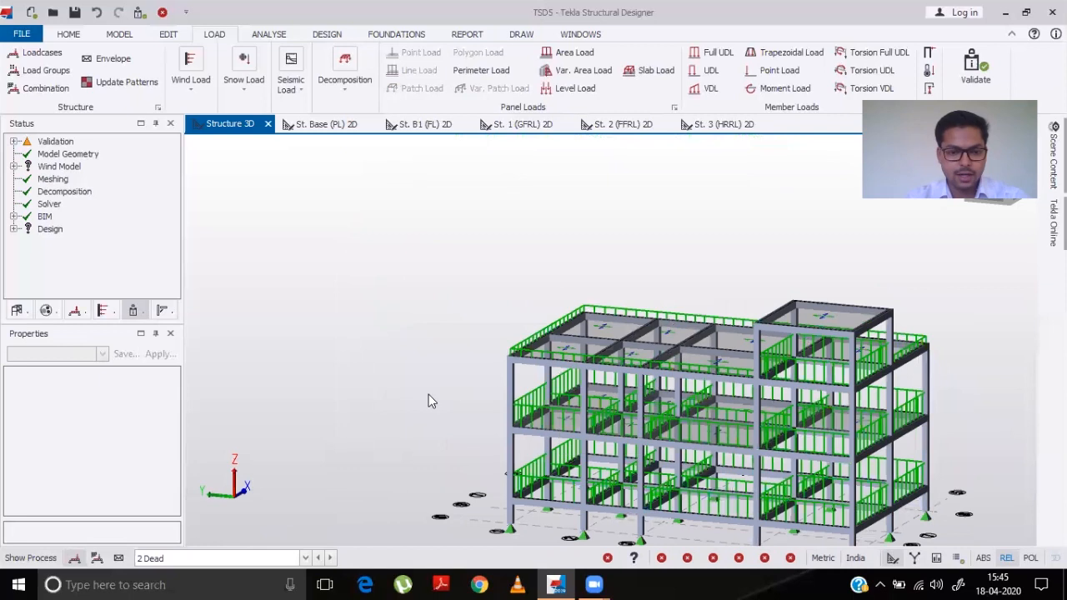
{"action": "middle_click_drag", "start_coordinate": [431, 431], "coordinate": [350, 347]}
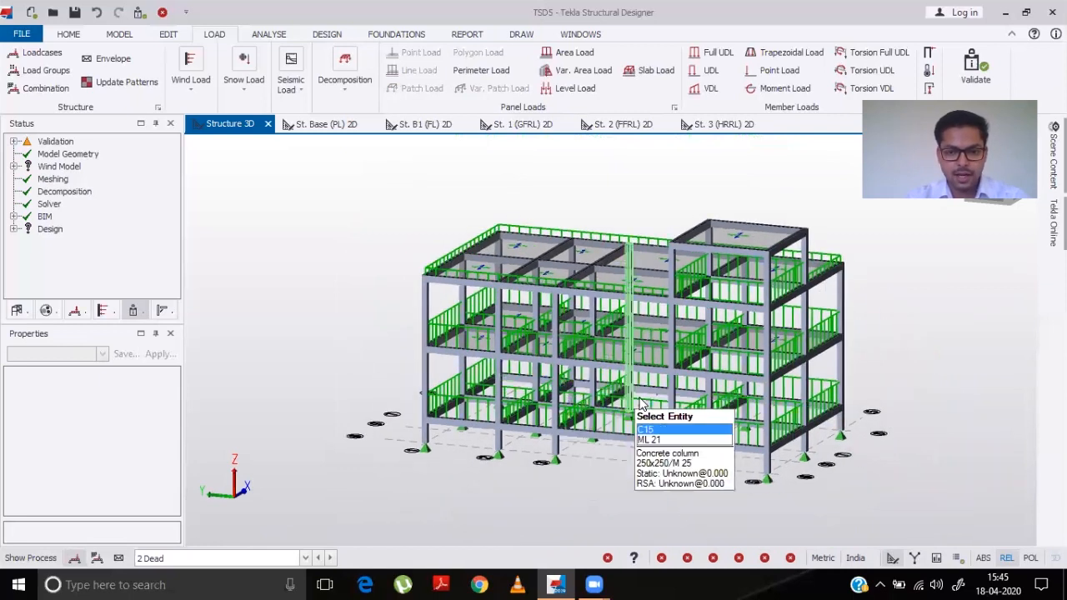
{"action": "right_click_drag", "start_coordinate": [889, 442], "coordinate": [830, 453]}
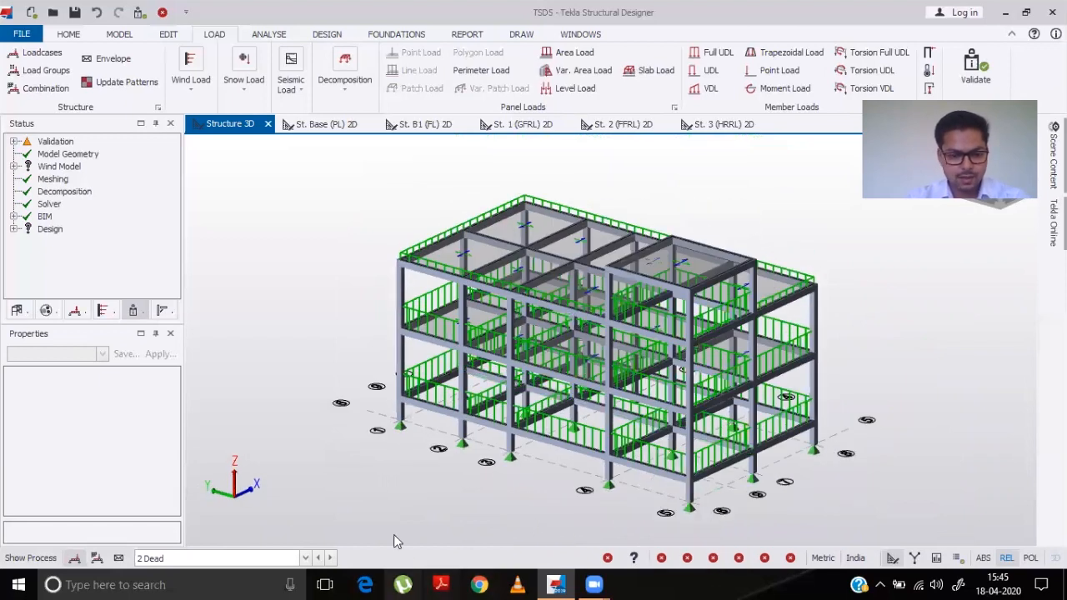
- Show the 4 Imposed loadcase in 3D and inspect the St. 2 and St. 1 level loads
{"action": "left_click", "coordinate": [306, 558]}
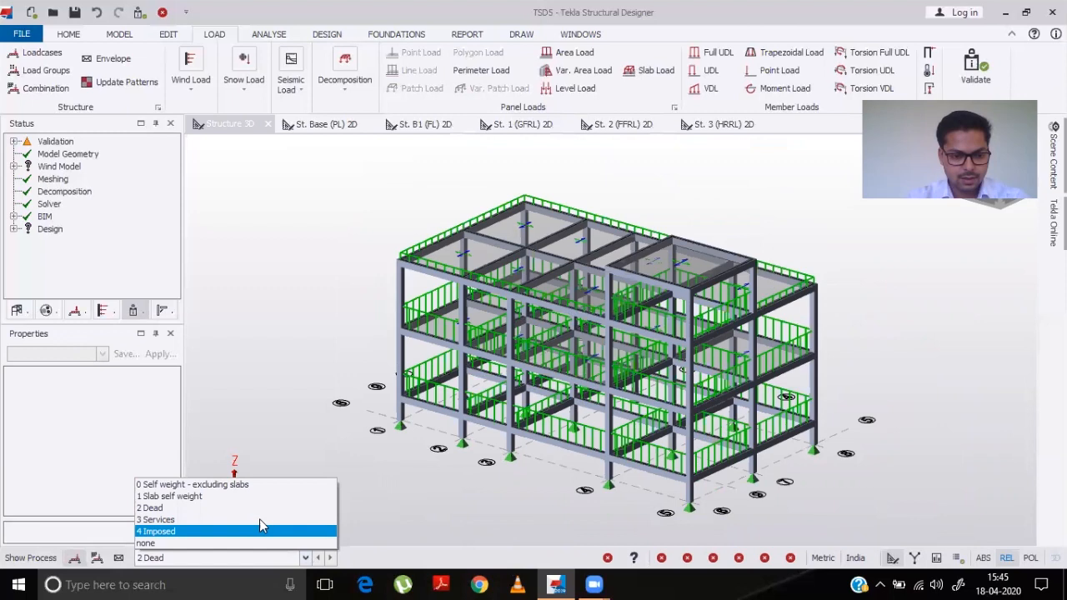
{"action": "left_click", "coordinate": [204, 530]}
{"action": "right_click_drag", "start_coordinate": [489, 507], "coordinate": [596, 518]}
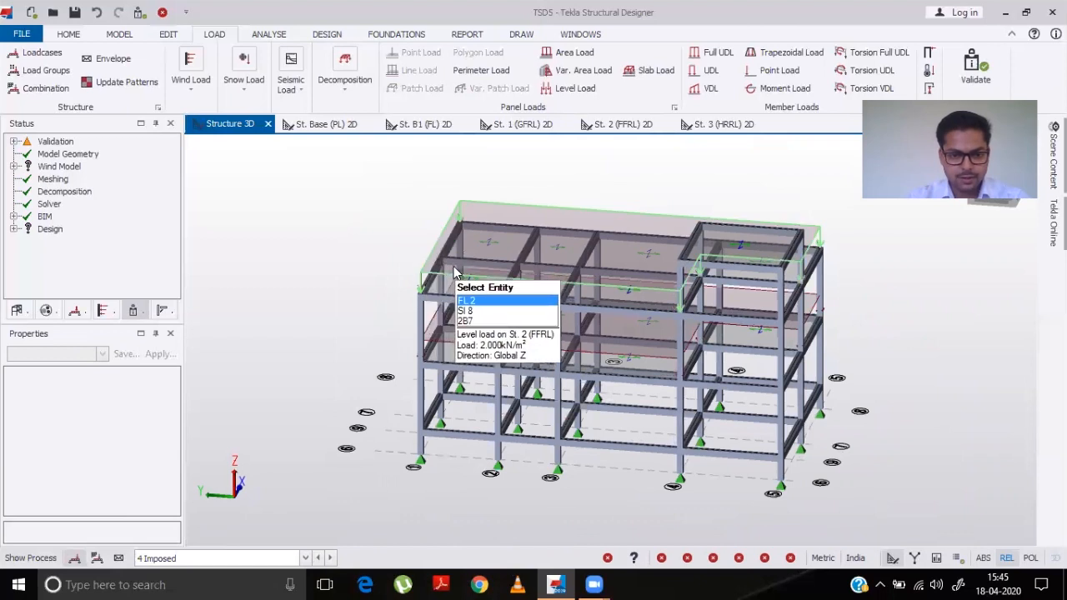
{"action": "left_click", "coordinate": [455, 273]}
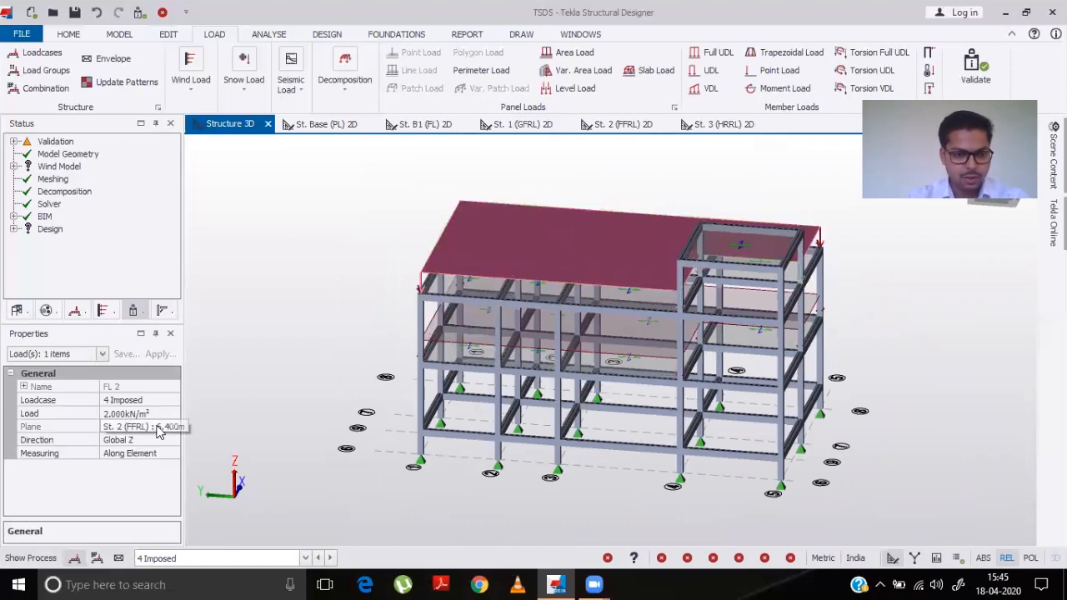
{"action": "left_click", "coordinate": [458, 338]}
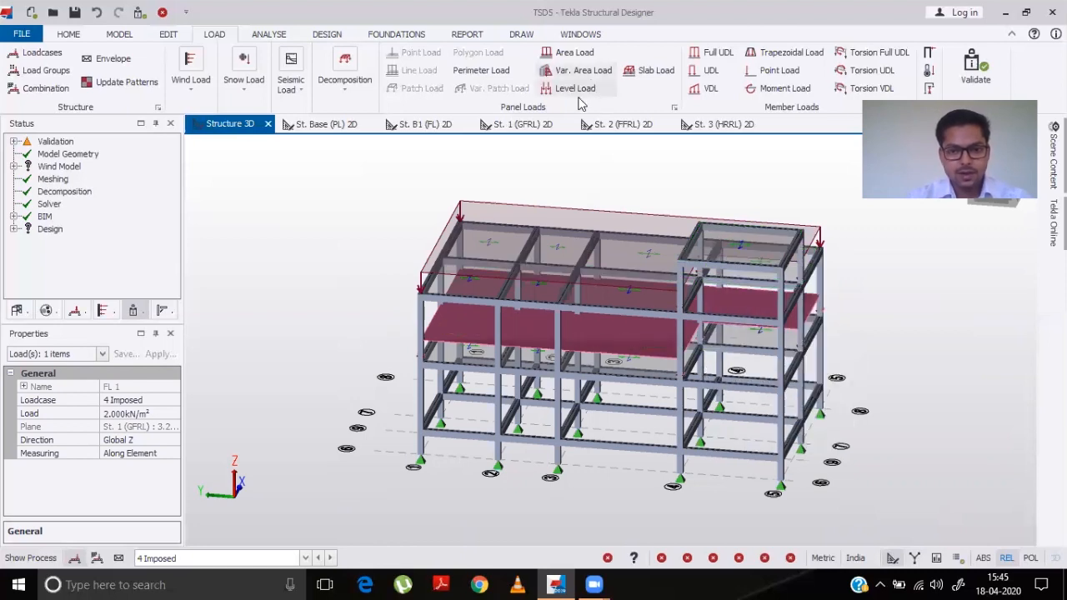
- On the St. 3 (HRRL) plan, apply a 2 kN/m² level load in the 4 Imposed loadcase to the slab bay
{"action": "left_click", "coordinate": [718, 124]}
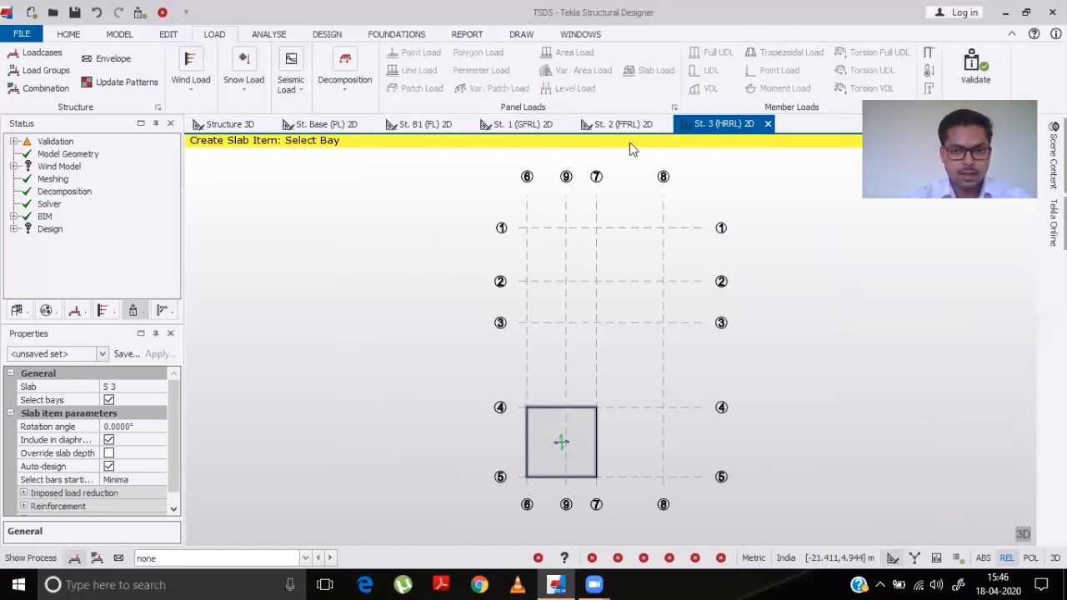
{"action": "left_click", "coordinate": [304, 559]}
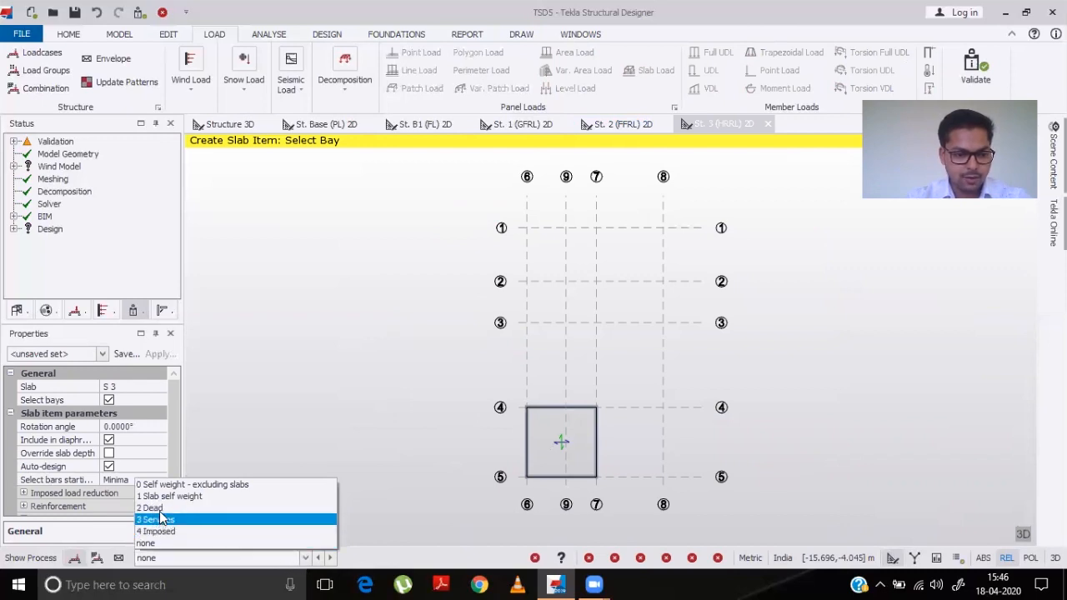
{"action": "left_click", "coordinate": [154, 508]}
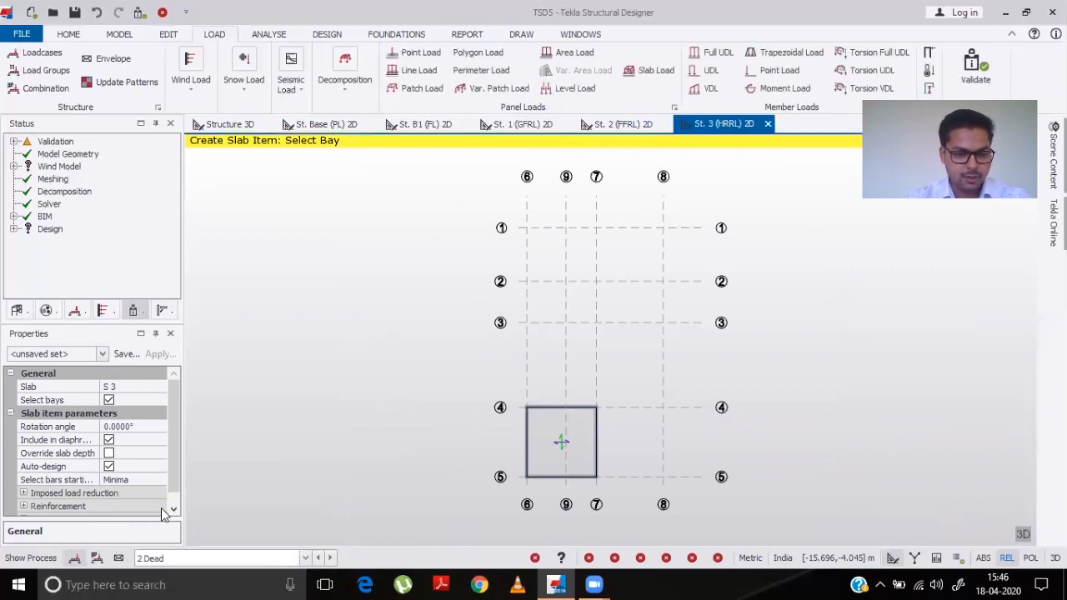
{"action": "left_click", "coordinate": [305, 558]}
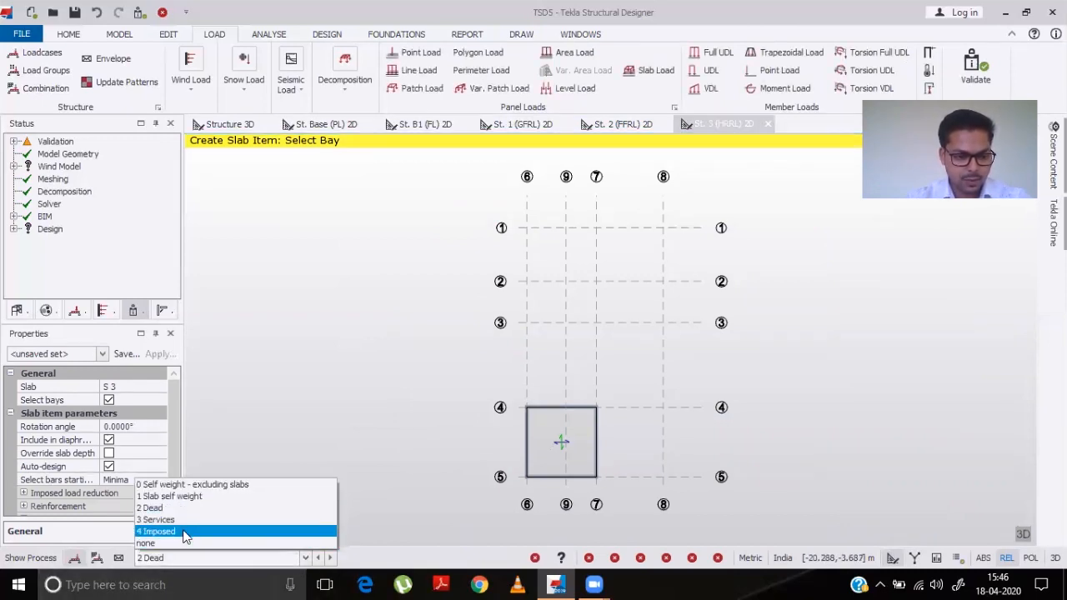
{"action": "left_click", "coordinate": [185, 534]}
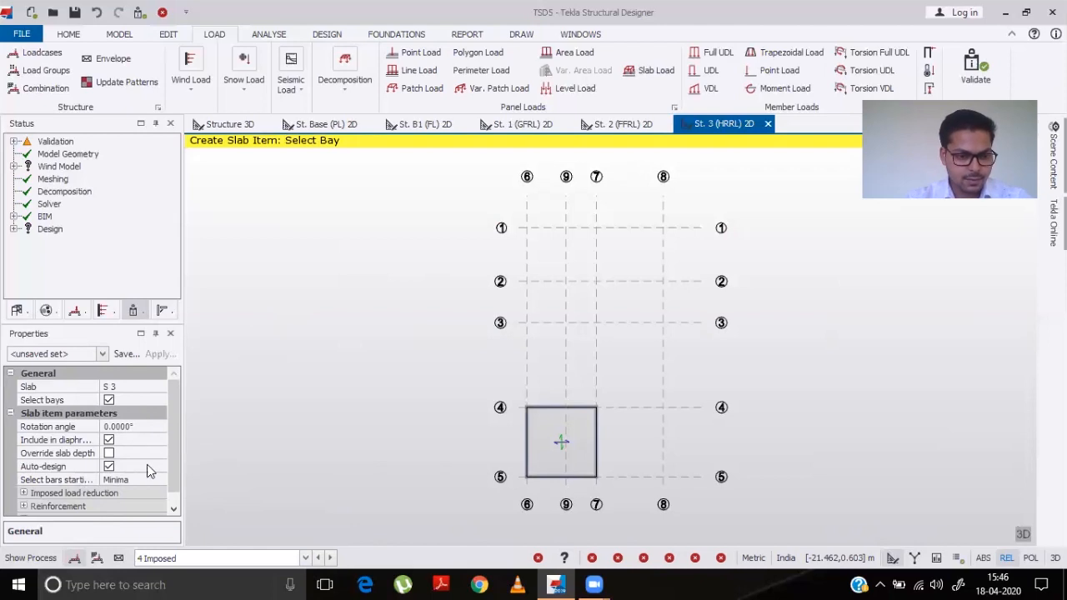
{"action": "left_click", "coordinate": [568, 90]}
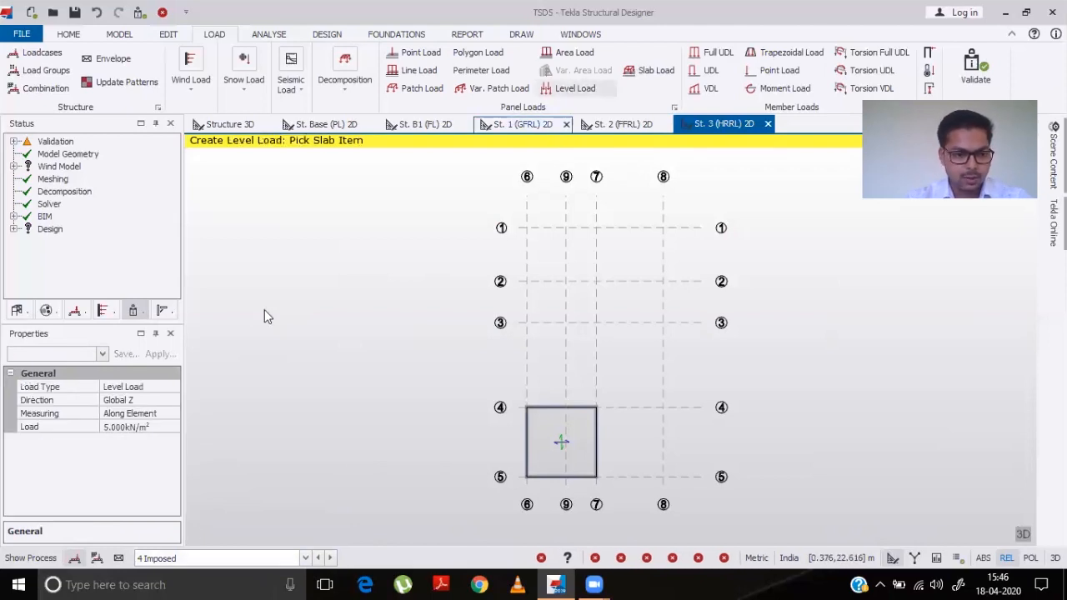
{"action": "left_click", "coordinate": [156, 427]}
{"action": "left_click", "coordinate": [82, 429]}
{"action": "type", "text": "2"}
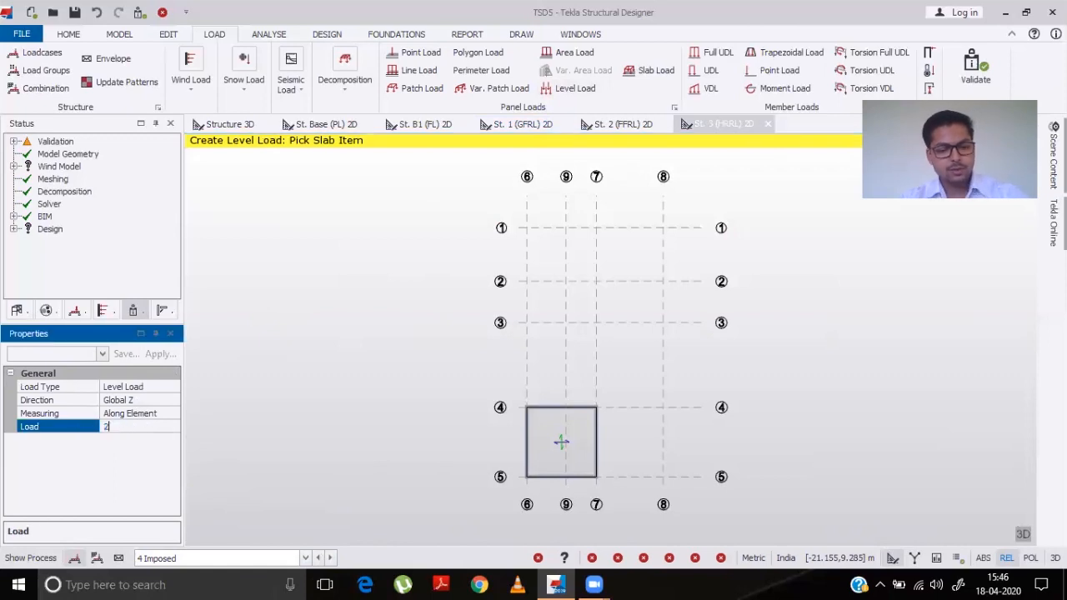
{"action": "left_click", "coordinate": [560, 450]}
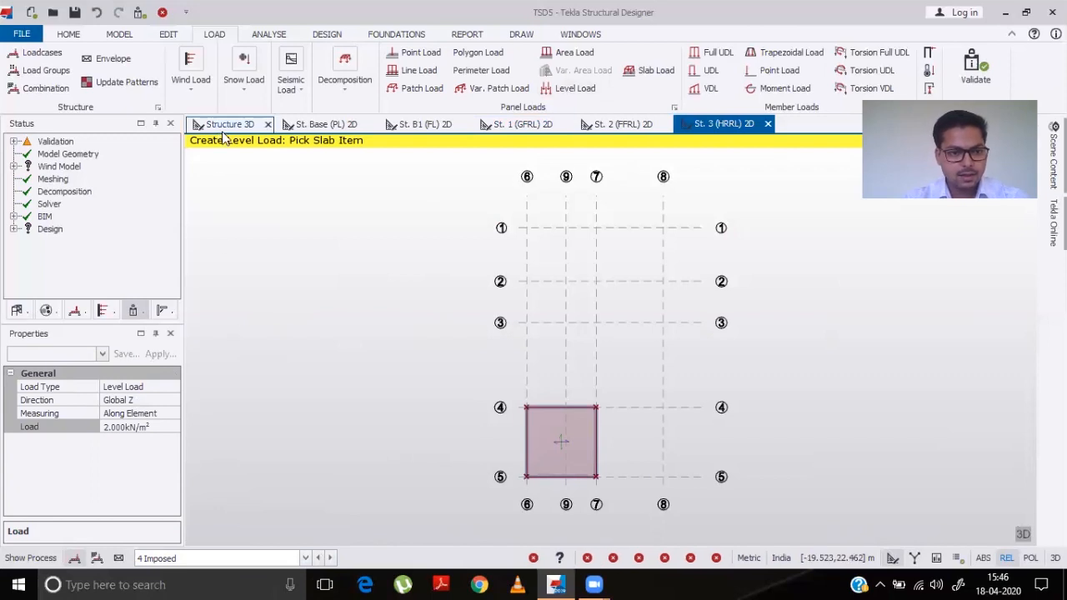
- Change the St. 3 (HRRL) imposed level load to 5 kN/m² from the 3D structure view
{"action": "left_click", "coordinate": [87, 427]}
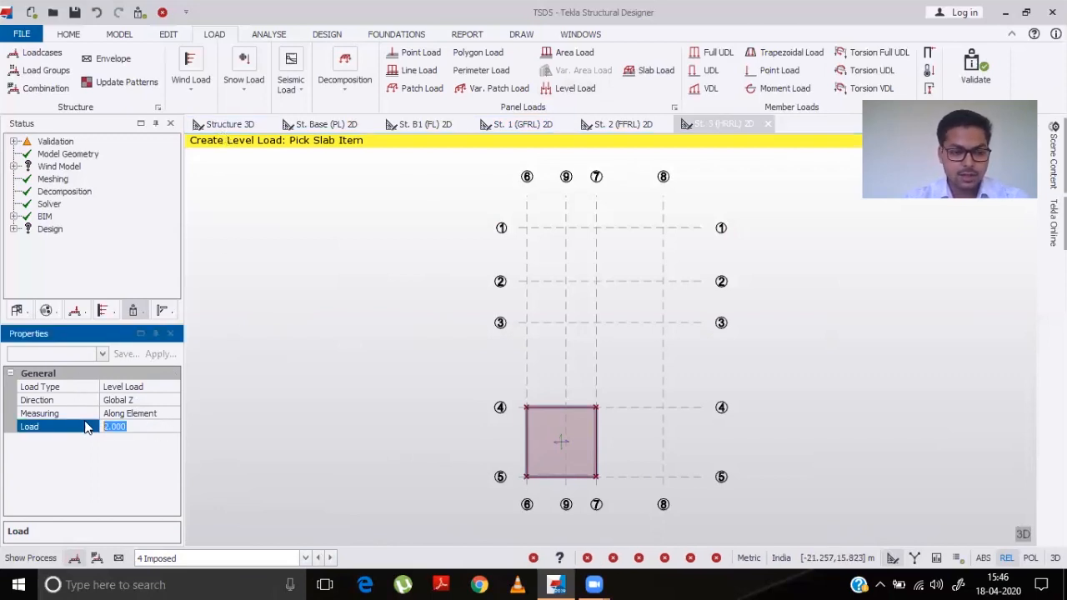
{"action": "type", "text": "5"}
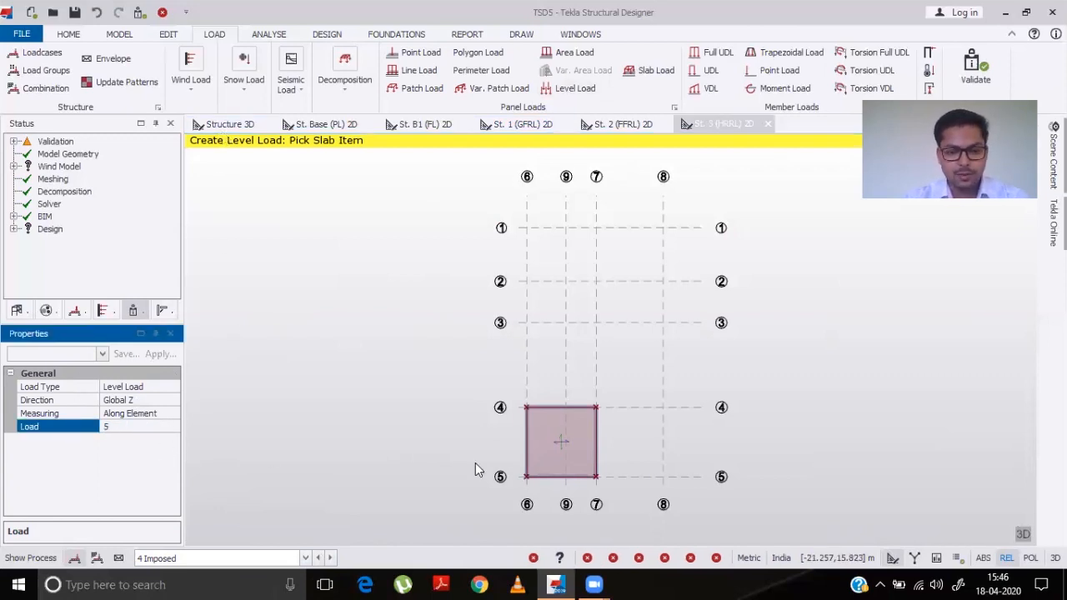
{"action": "left_click", "coordinate": [425, 474]}
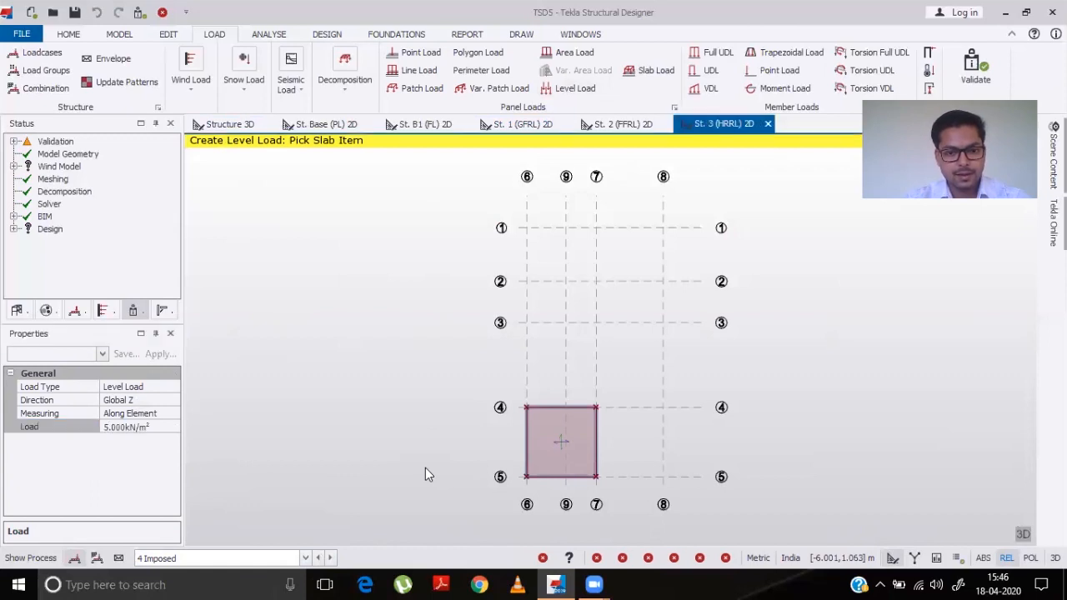
{"action": "left_click", "coordinate": [230, 124]}
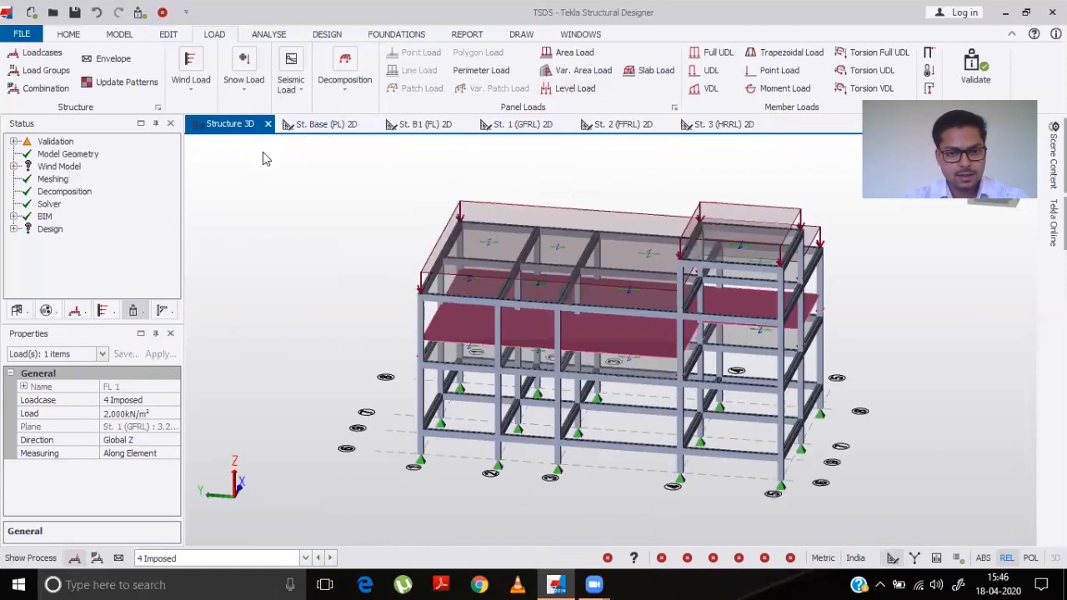
{"action": "left_click", "coordinate": [737, 232]}
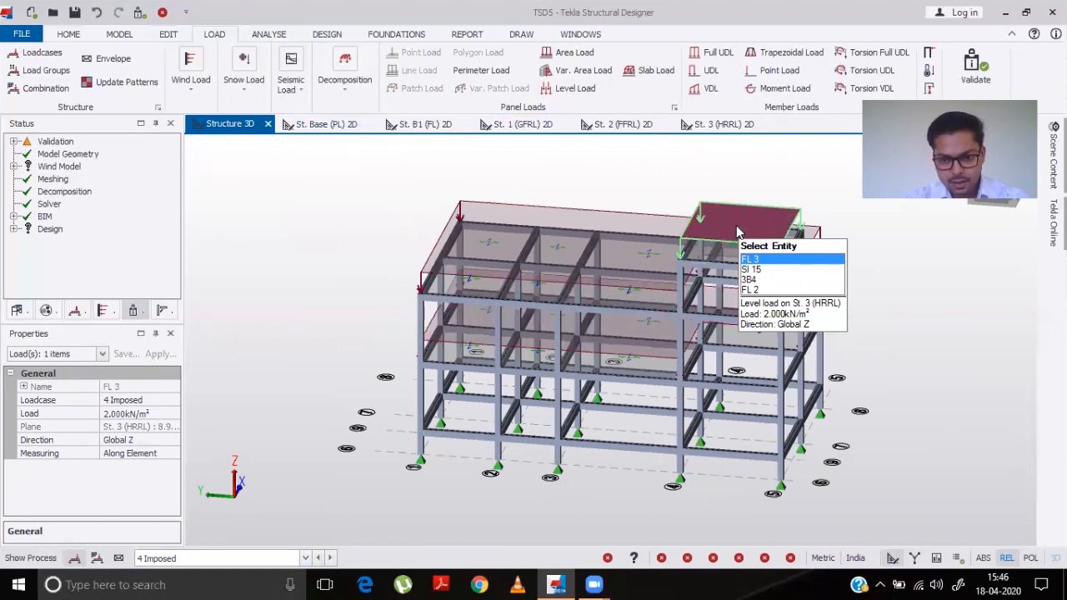
{"action": "right_click_drag", "start_coordinate": [723, 280], "coordinate": [714, 246]}
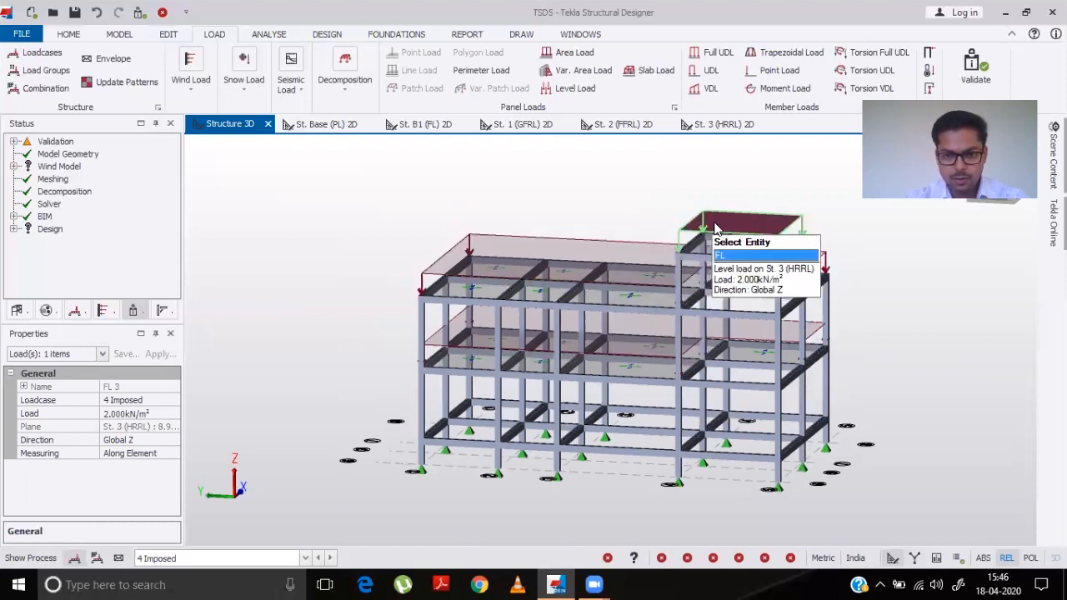
{"action": "left_click", "coordinate": [164, 414]}
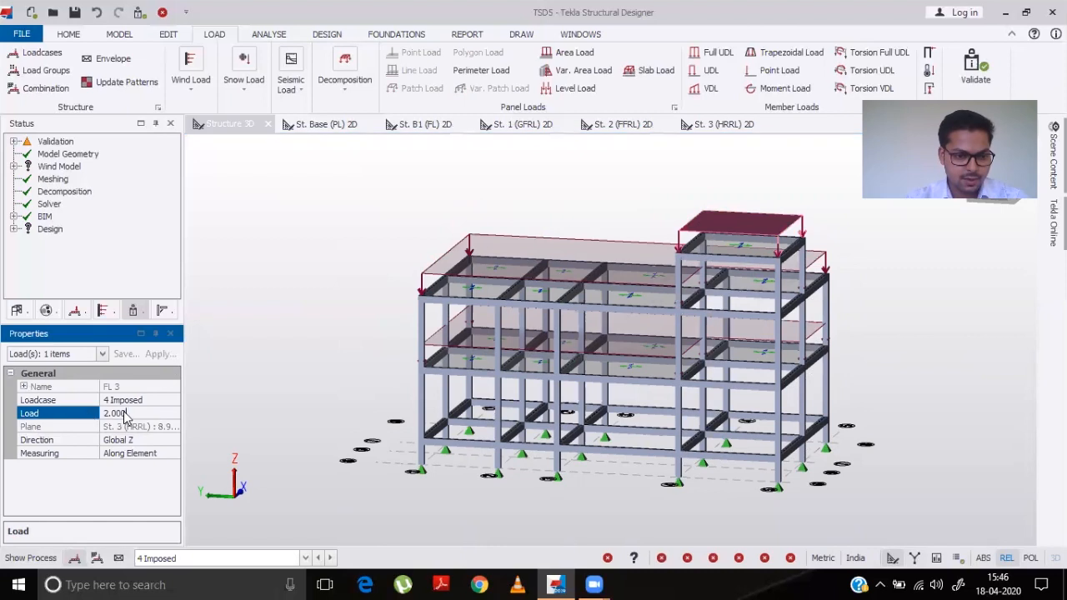
{"action": "type", "text": "5"}
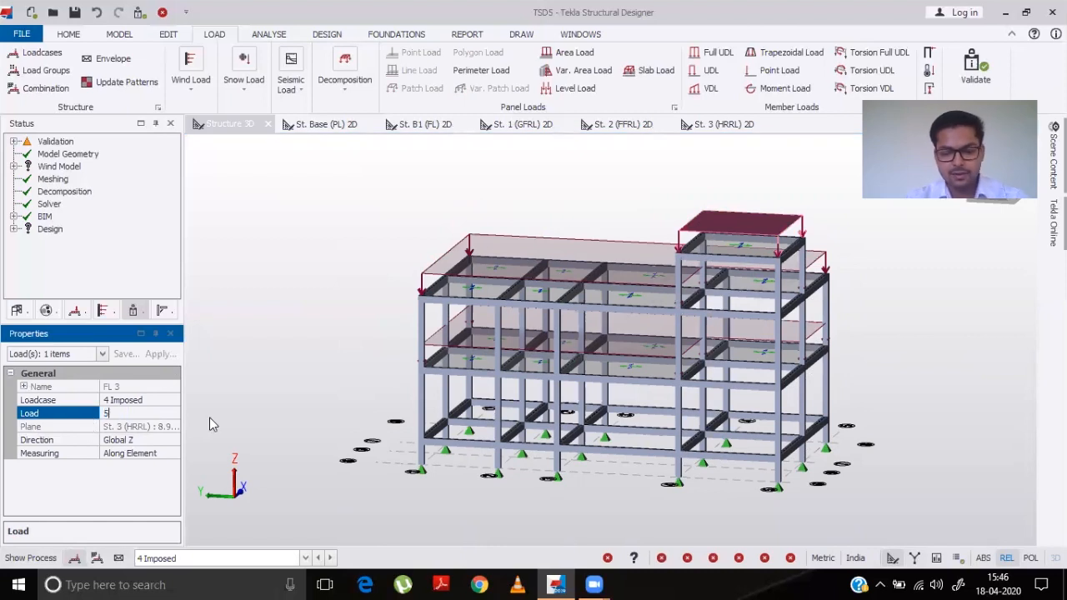
{"action": "key", "text": "Return"}
- Switch the 3D display to the 2 Dead loadcase and zoom and orbit around the building to inspect the member loads
{"action": "mouse_move", "coordinate": [756, 238]}
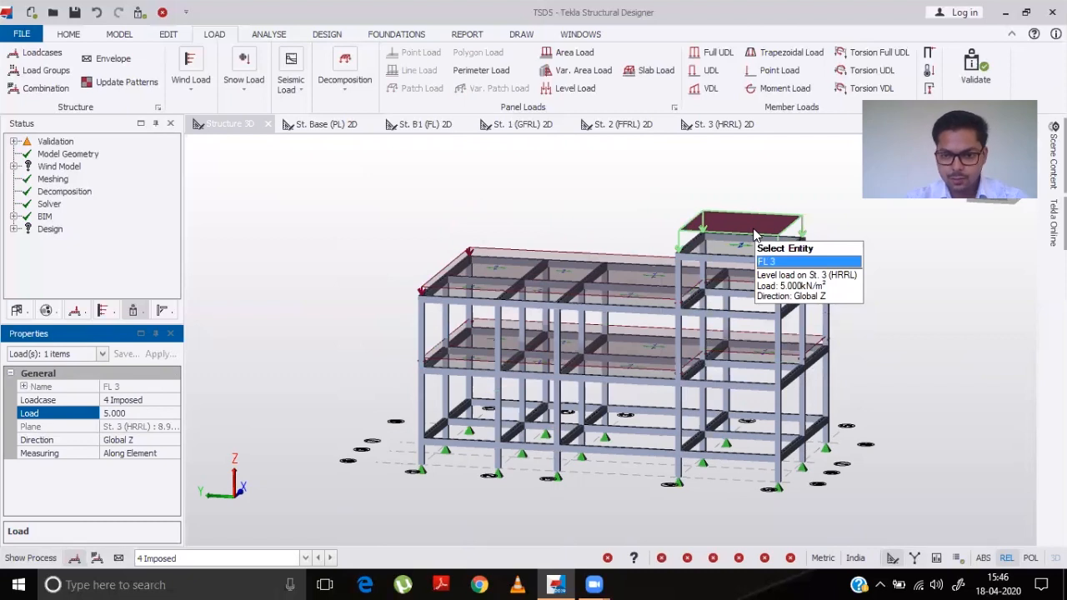
{"action": "mouse_move", "coordinate": [603, 278]}
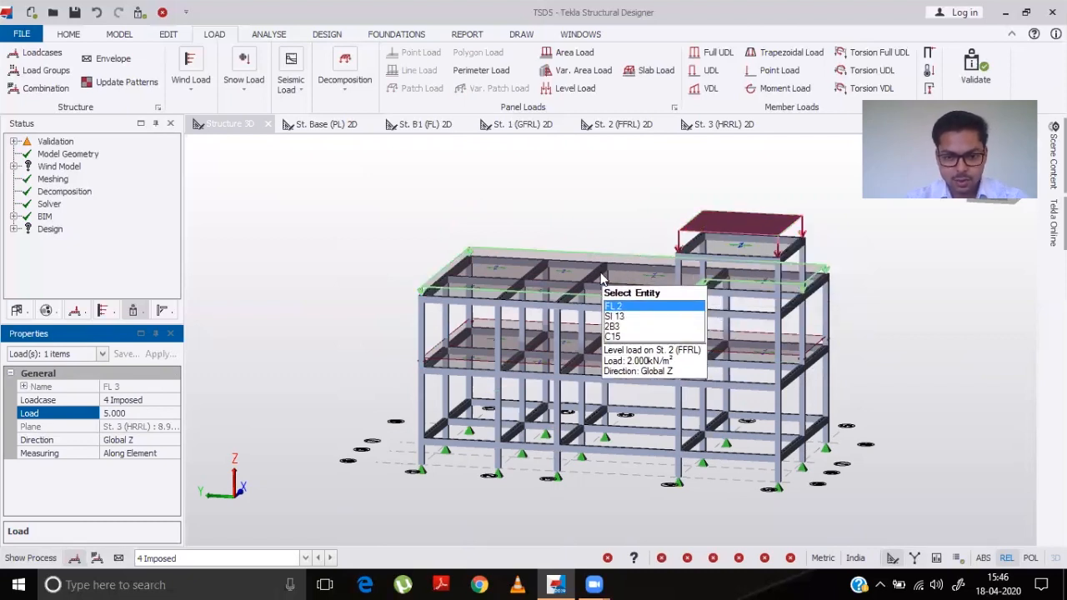
{"action": "mouse_move", "coordinate": [542, 353]}
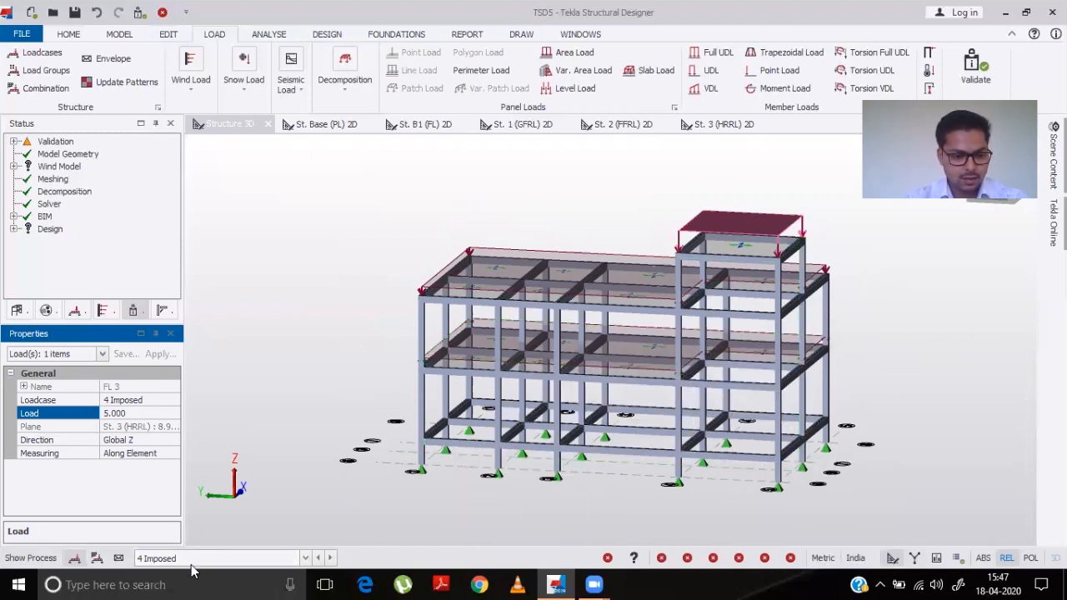
{"action": "left_click", "coordinate": [306, 558]}
{"action": "left_click", "coordinate": [189, 510]}
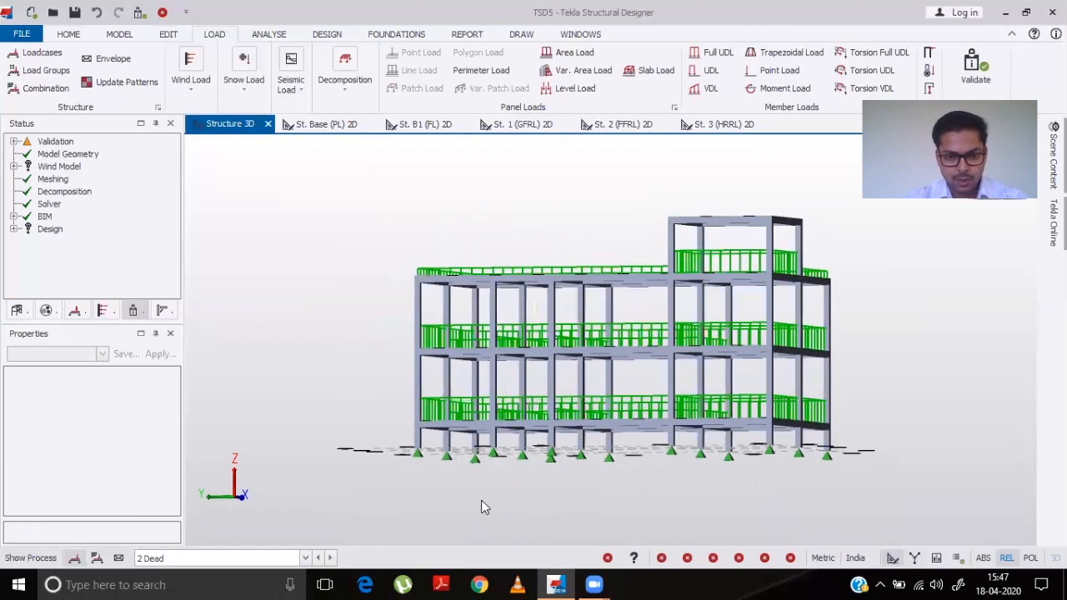
{"action": "mouse_move", "coordinate": [463, 342]}
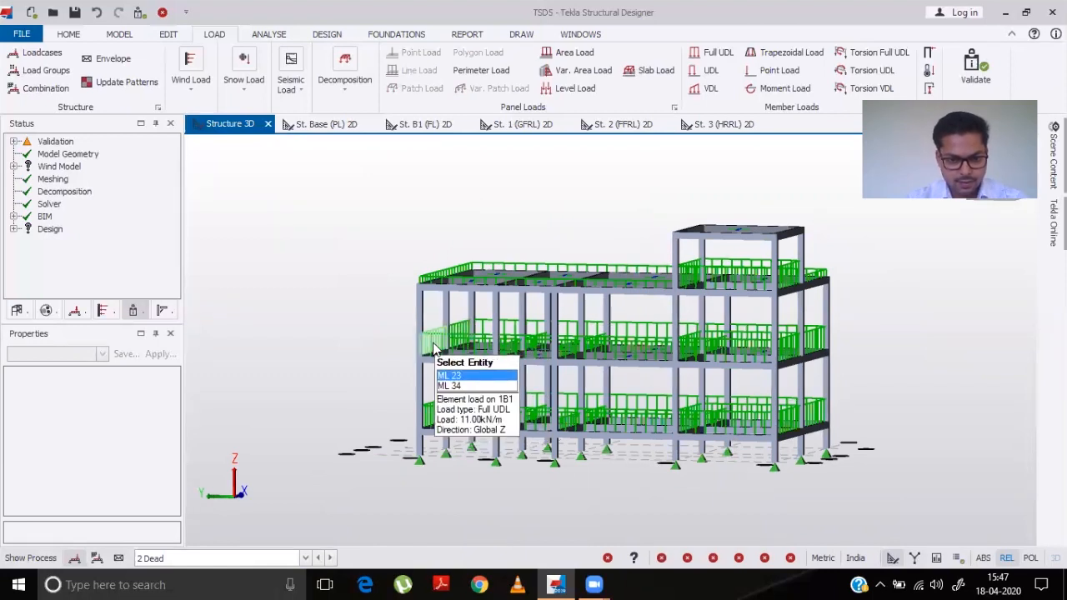
{"action": "scroll", "coordinate": [432, 349], "scroll_direction": "up", "scroll_amount": 5}
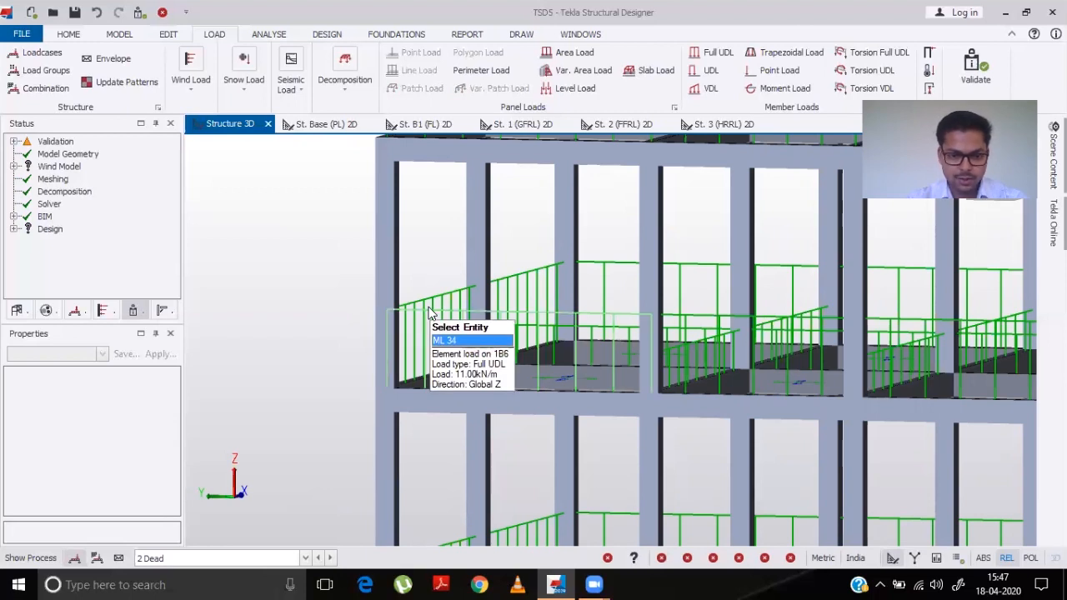
{"action": "scroll", "coordinate": [430, 314], "scroll_direction": "down", "scroll_amount": 5}
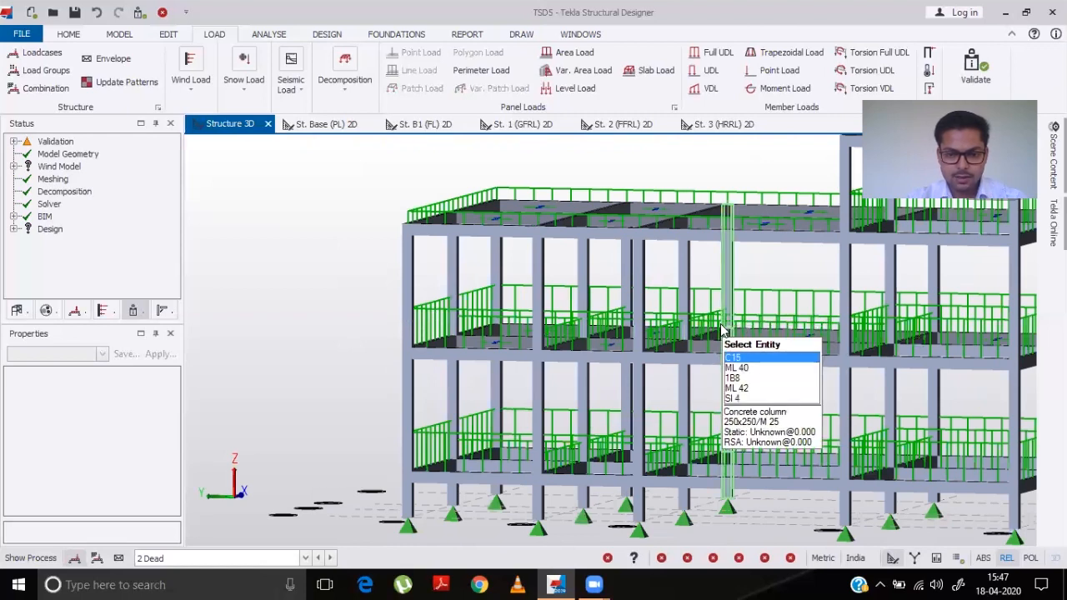
{"action": "scroll", "coordinate": [722, 331], "scroll_direction": "up", "scroll_amount": 3}
{"action": "scroll", "coordinate": [716, 329], "scroll_direction": "up", "scroll_amount": 3}
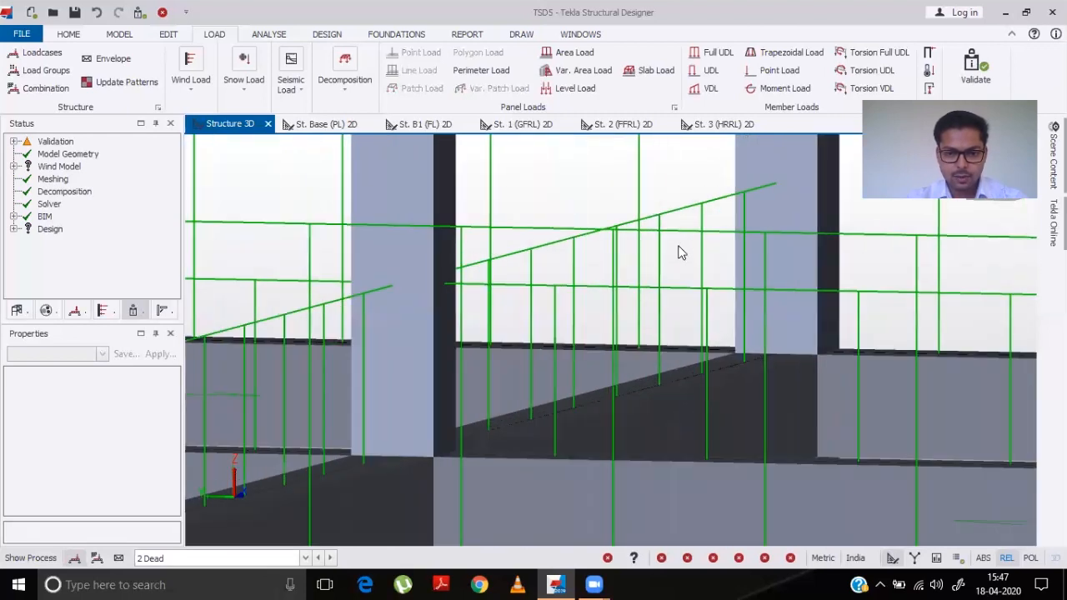
{"action": "mouse_move", "coordinate": [700, 211]}
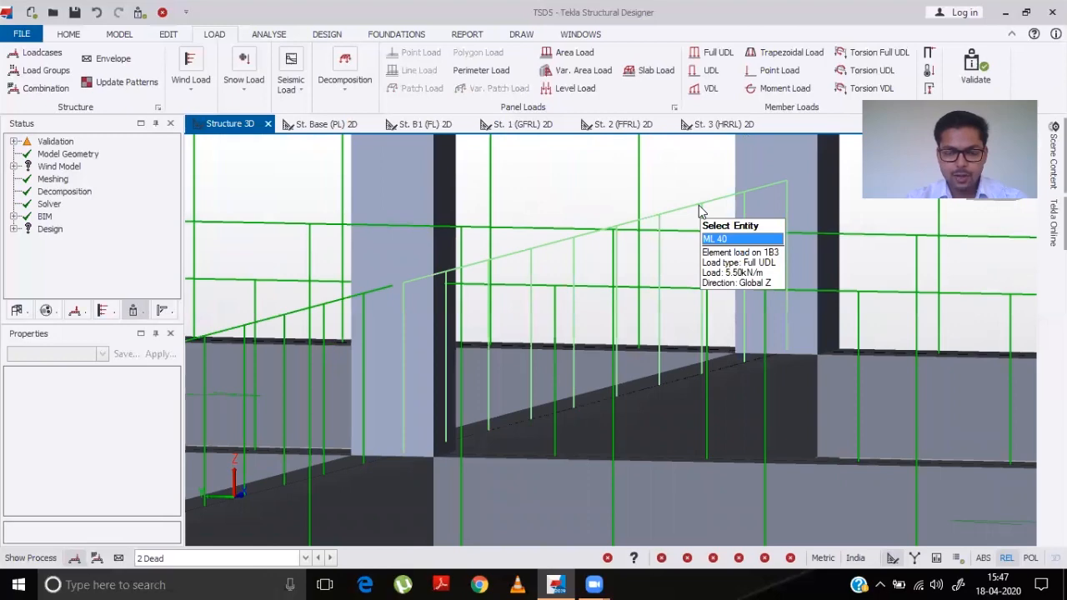
{"action": "scroll", "coordinate": [701, 211], "scroll_direction": "down", "scroll_amount": 5}
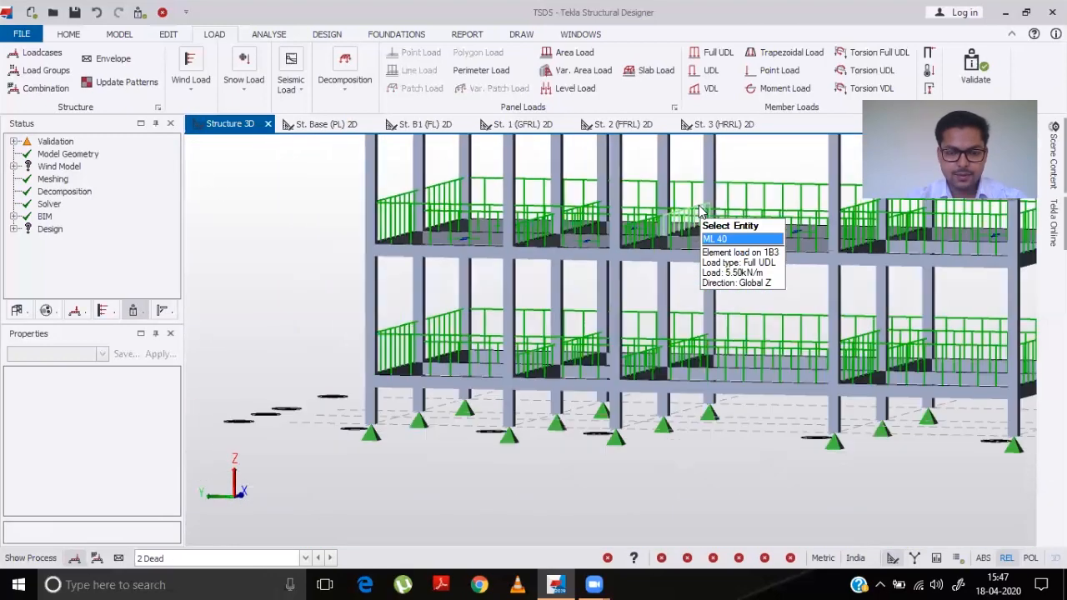
{"action": "scroll", "coordinate": [643, 142], "scroll_direction": "down", "scroll_amount": 2}
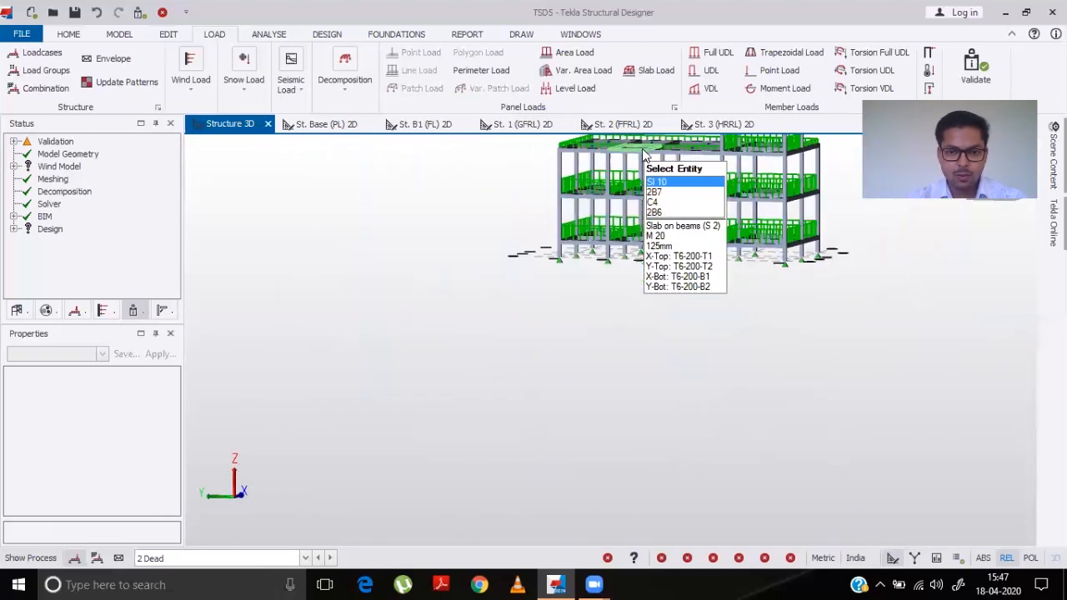
{"action": "scroll", "coordinate": [644, 146], "scroll_direction": "up", "scroll_amount": 3}
{"action": "scroll", "coordinate": [644, 146], "scroll_direction": "up", "scroll_amount": 3}
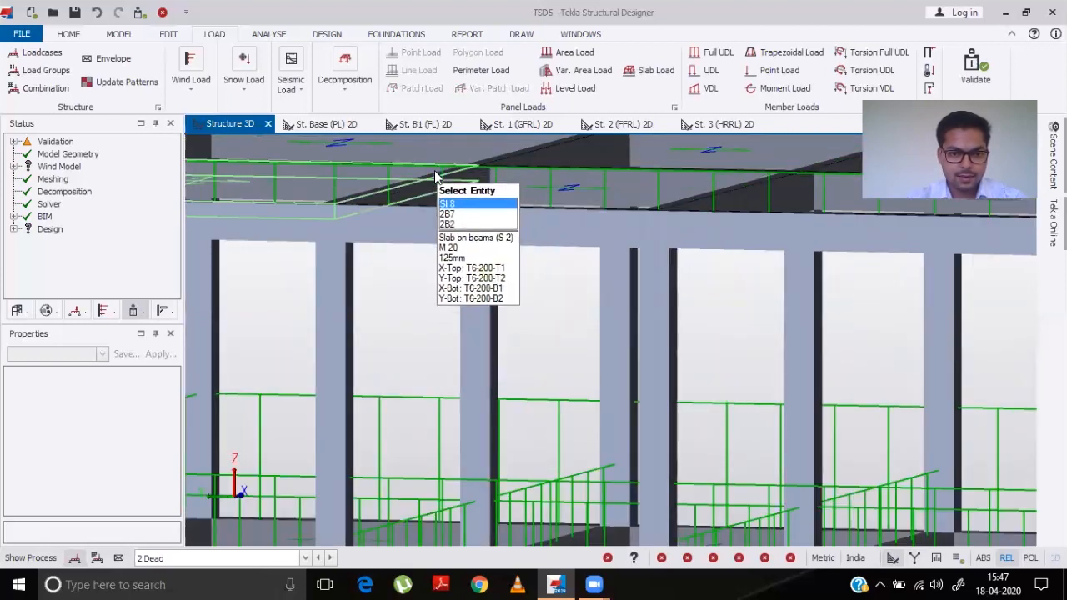
{"action": "scroll", "coordinate": [437, 179], "scroll_direction": "up", "scroll_amount": 2}
{"action": "scroll", "coordinate": [442, 191], "scroll_direction": "down", "scroll_amount": 3}
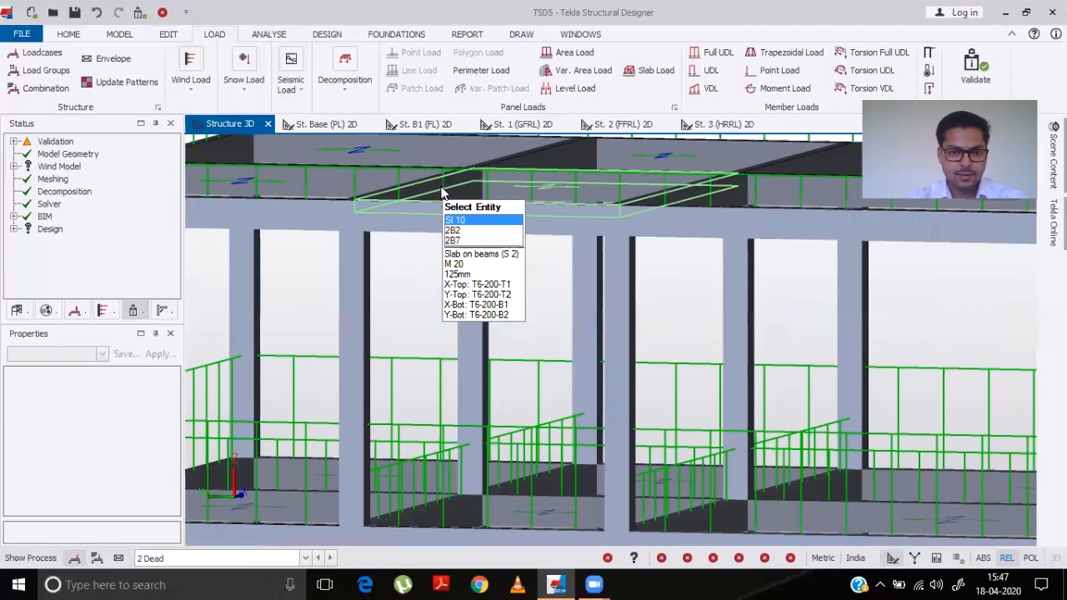
{"action": "scroll", "coordinate": [442, 188], "scroll_direction": "down", "scroll_amount": 1}
{"action": "right_click_drag", "start_coordinate": [571, 298], "coordinate": [558, 281]}
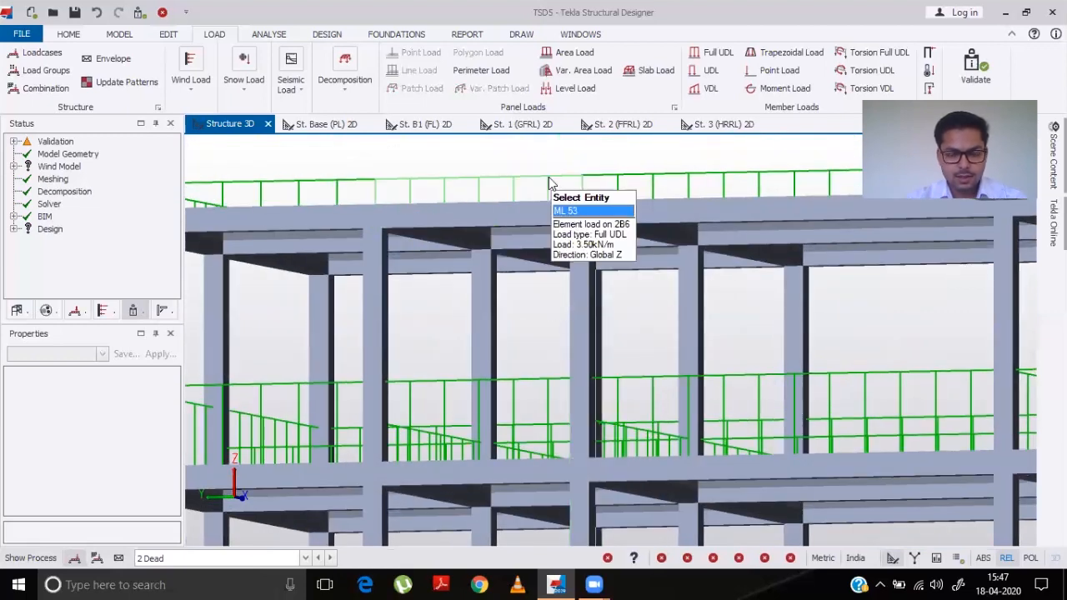
{"action": "scroll", "coordinate": [550, 181], "scroll_direction": "down", "scroll_amount": 4}
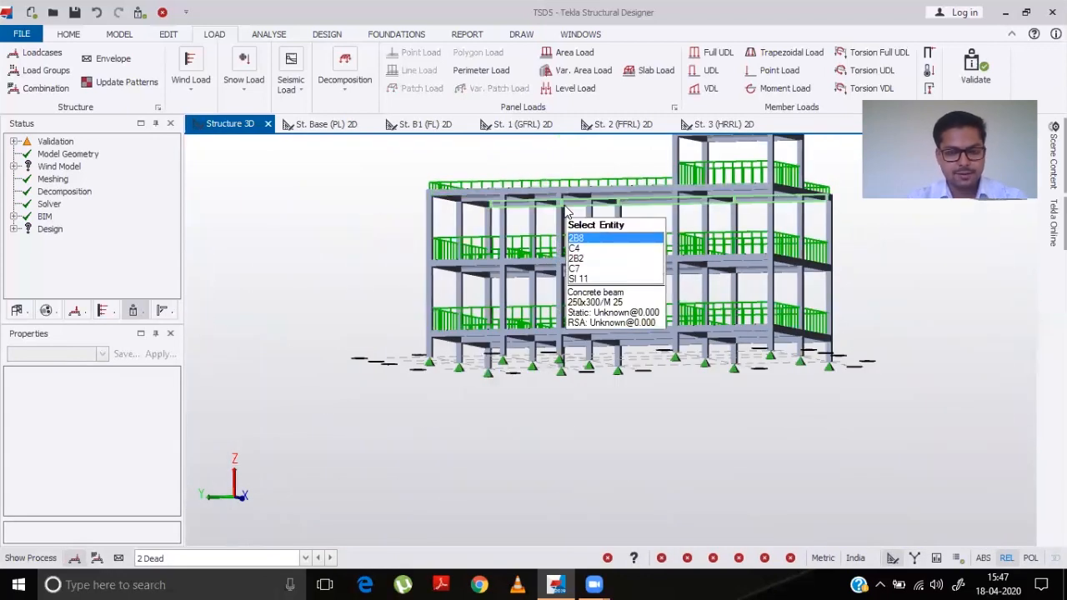
{"action": "scroll", "coordinate": [564, 210], "scroll_direction": "up", "scroll_amount": 3}
{"action": "middle_click_drag", "start_coordinate": [548, 355], "coordinate": [500, 417]}
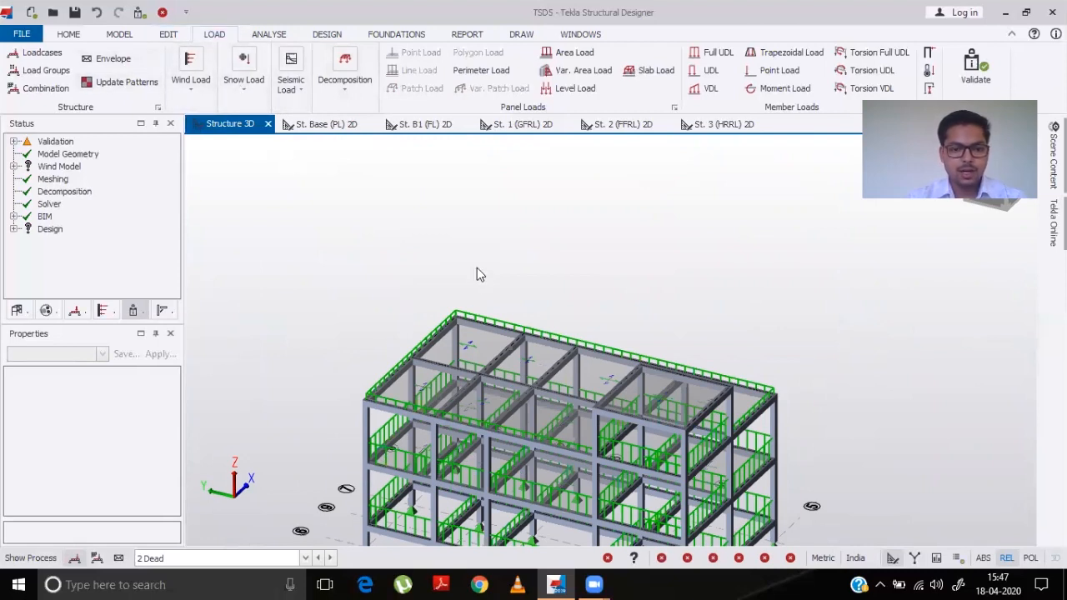
{"action": "right_click_drag", "start_coordinate": [316, 482], "coordinate": [475, 413]}
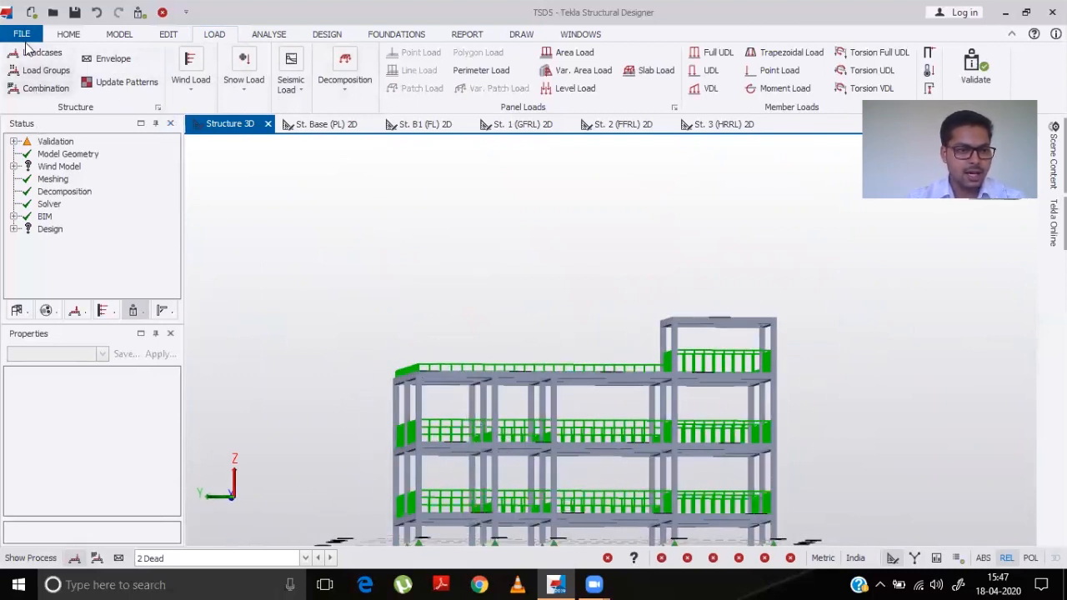
- Review the construction levels table and close it
{"action": "left_click", "coordinate": [123, 35]}
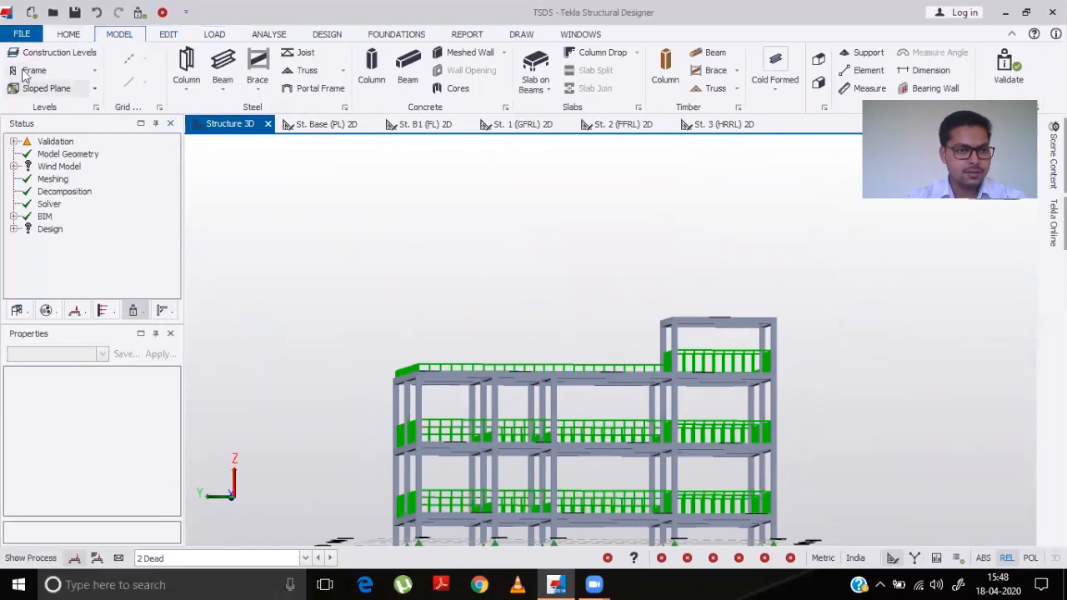
{"action": "left_click", "coordinate": [50, 52]}
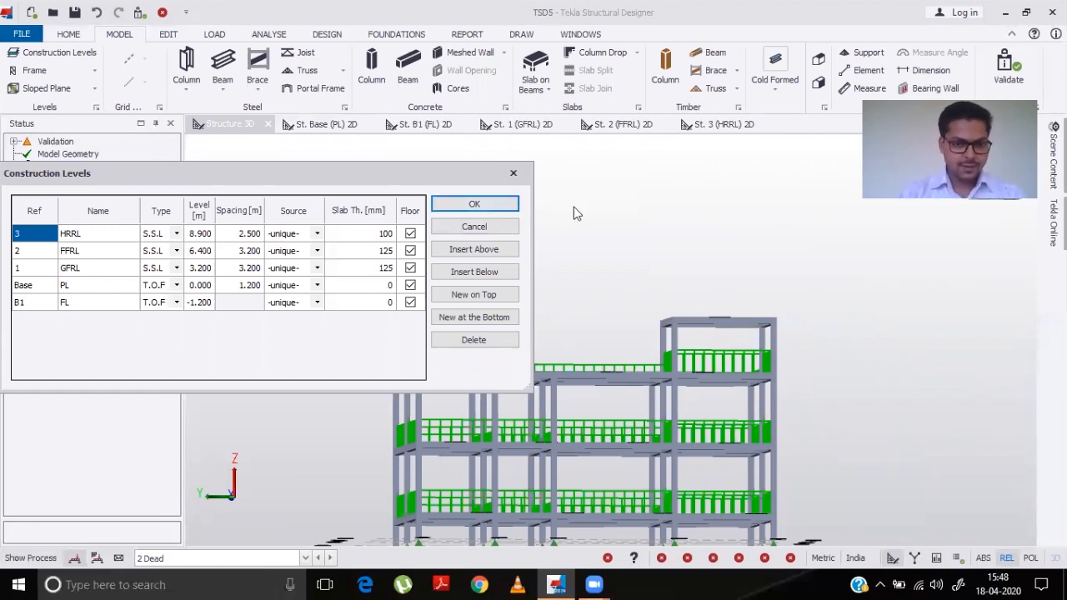
{"action": "left_click", "coordinate": [483, 205]}
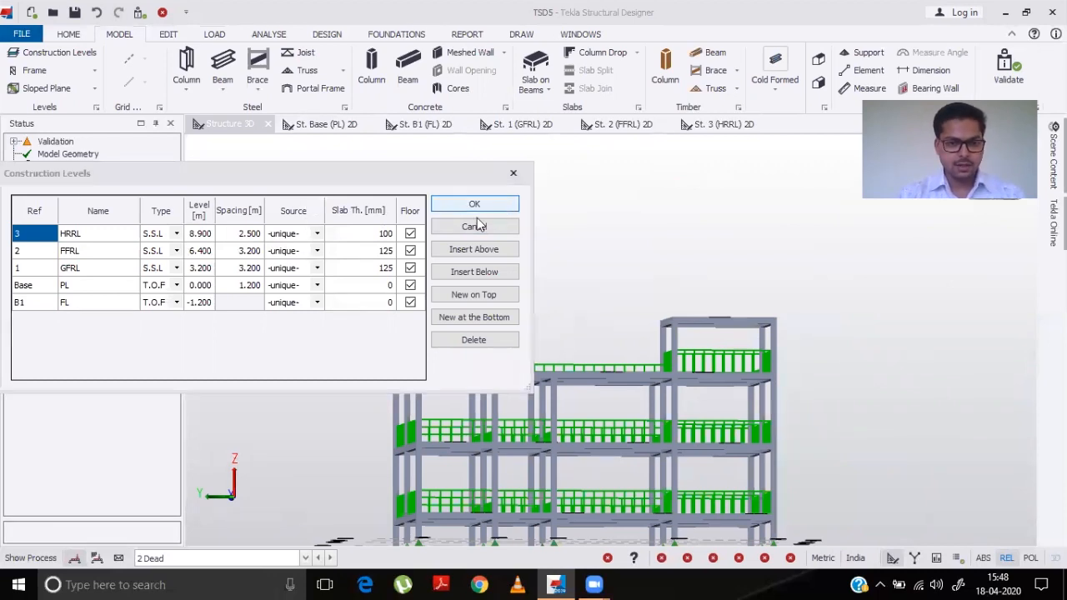
- Start the Seismic Wizard with code spectra and set seismic to be ignored in floor St. B1 (FL) and below
{"action": "left_click", "coordinate": [203, 34]}
{"action": "left_click", "coordinate": [292, 93]}
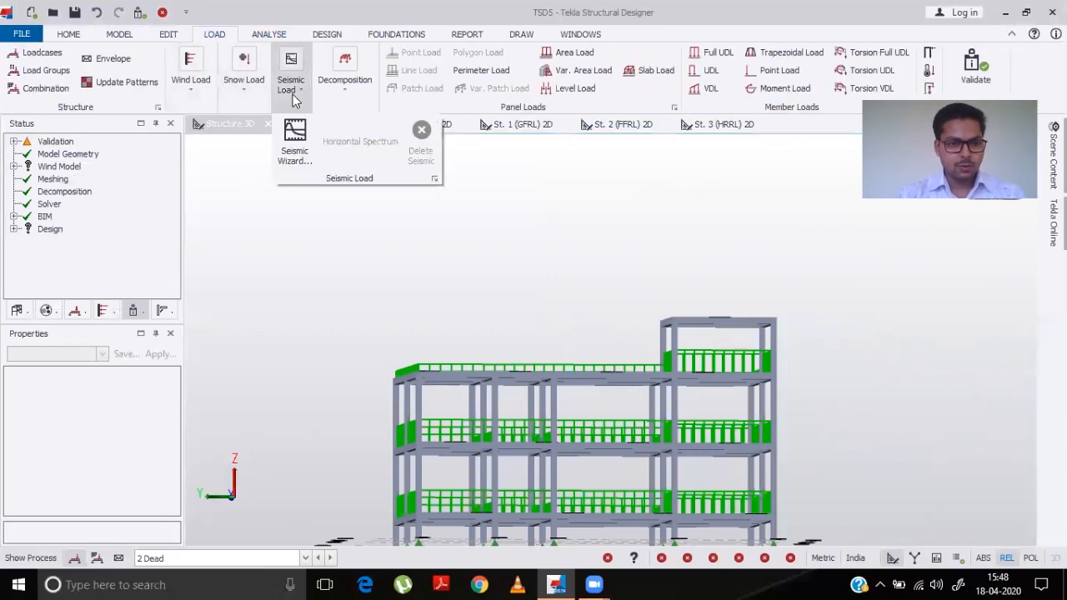
{"action": "left_click", "coordinate": [293, 140]}
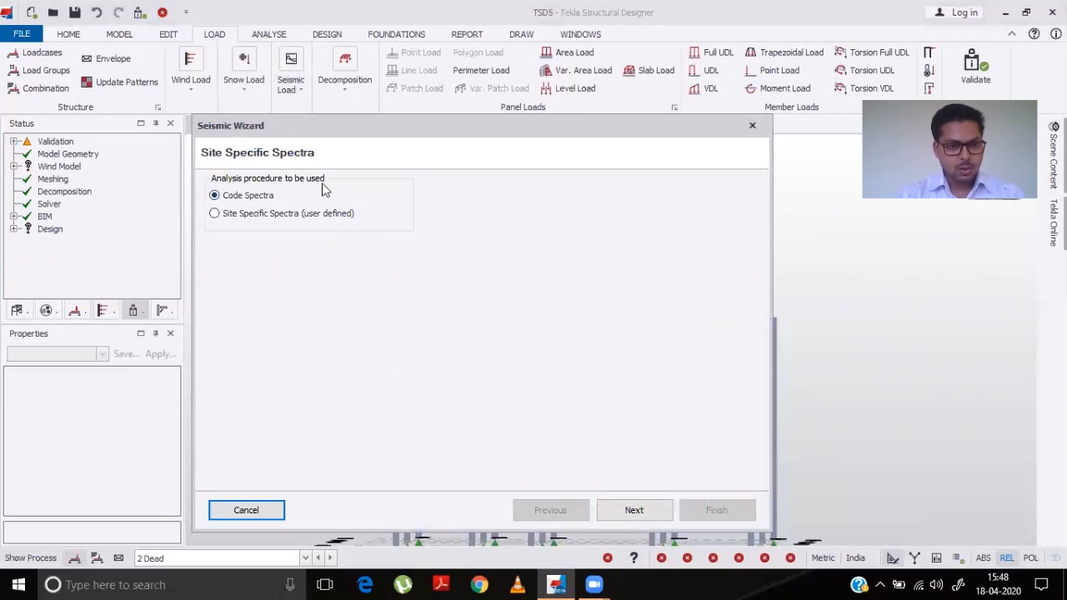
{"action": "left_click", "coordinate": [635, 511]}
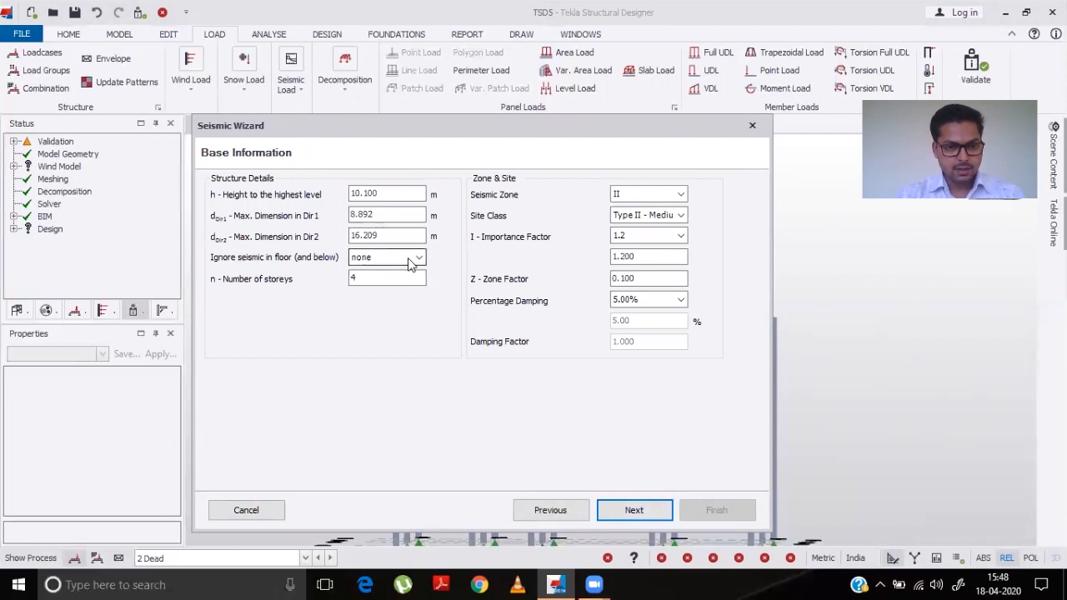
{"action": "left_click", "coordinate": [393, 259]}
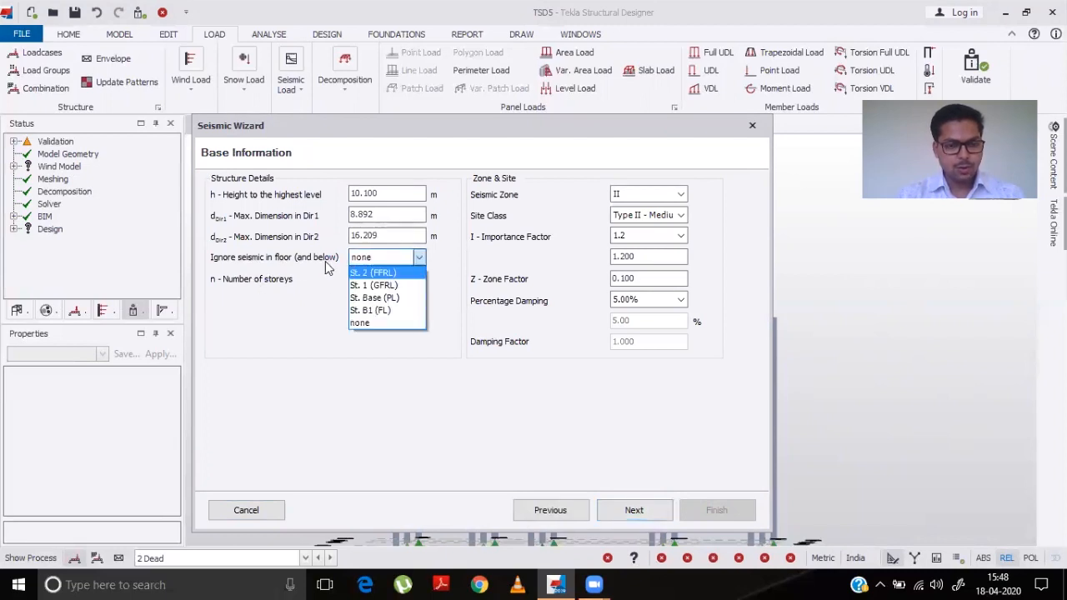
{"action": "left_click", "coordinate": [394, 311]}
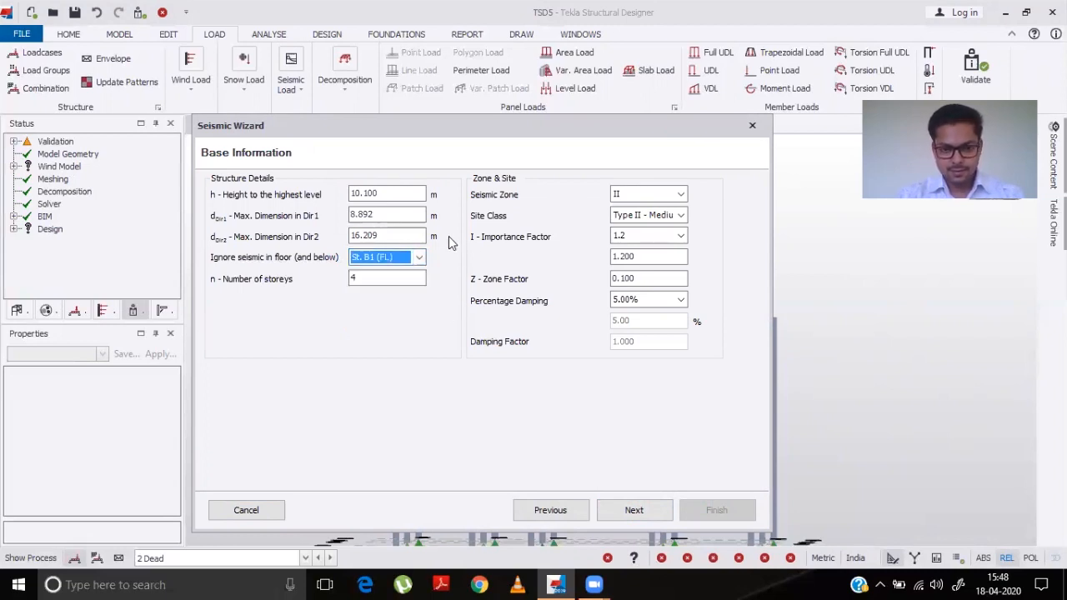
- Set the seismic zone to III and the importance factor to 1.0, keeping Type II medium soils as site class
{"action": "left_click", "coordinate": [650, 194]}
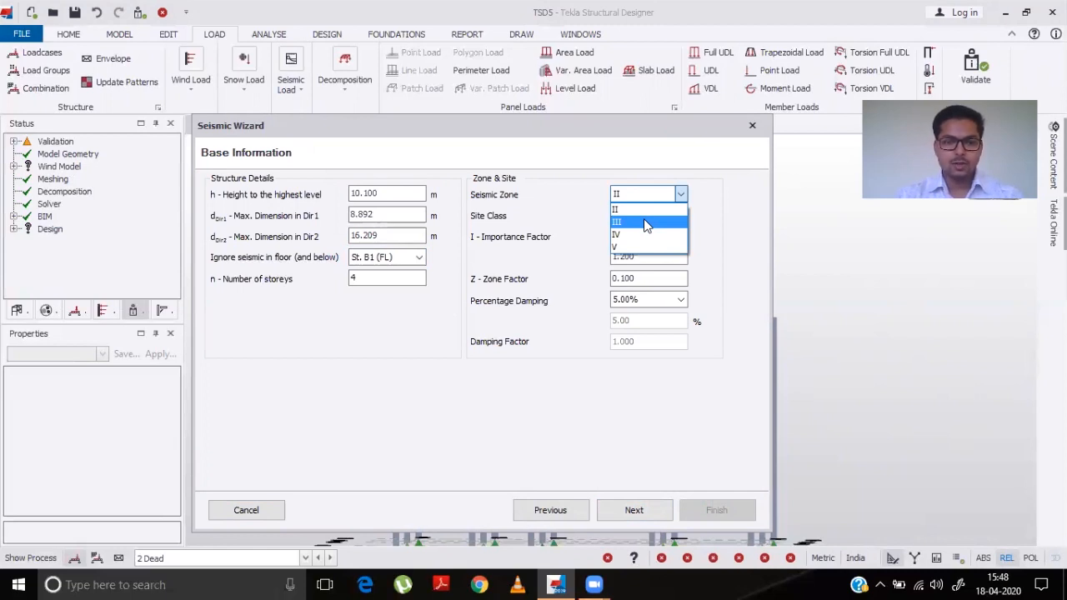
{"action": "left_click", "coordinate": [644, 222]}
{"action": "left_click", "coordinate": [638, 215]}
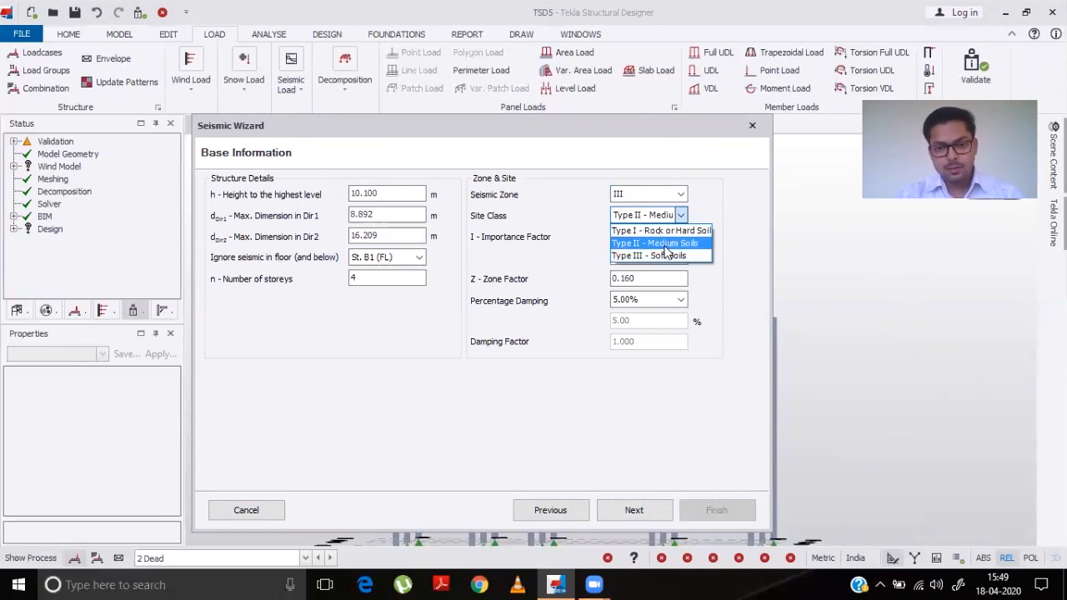
{"action": "left_click", "coordinate": [667, 250]}
{"action": "left_click", "coordinate": [681, 237]}
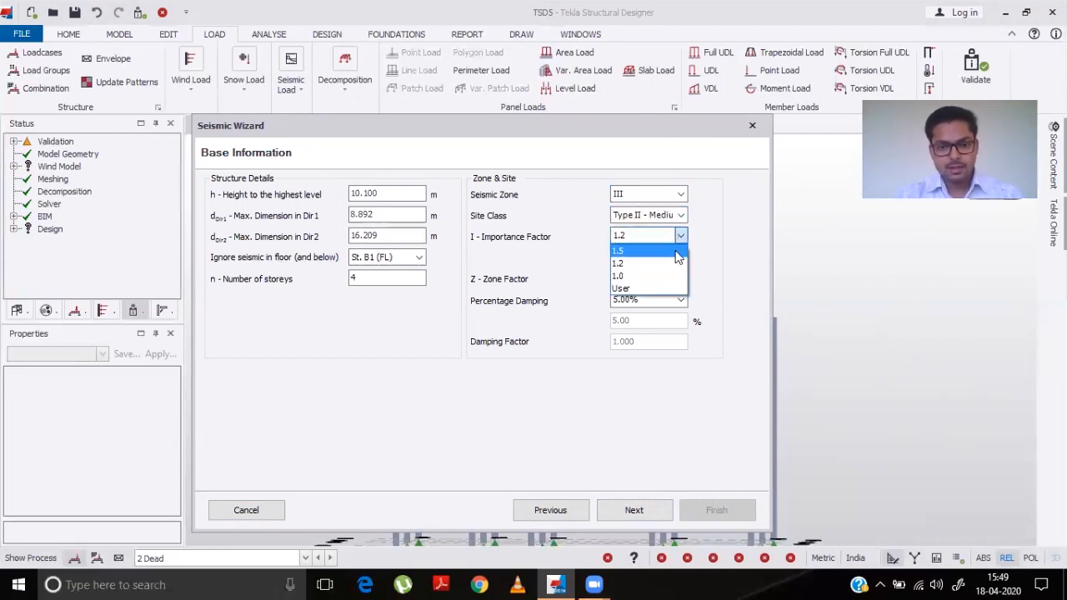
{"action": "left_click", "coordinate": [643, 277]}
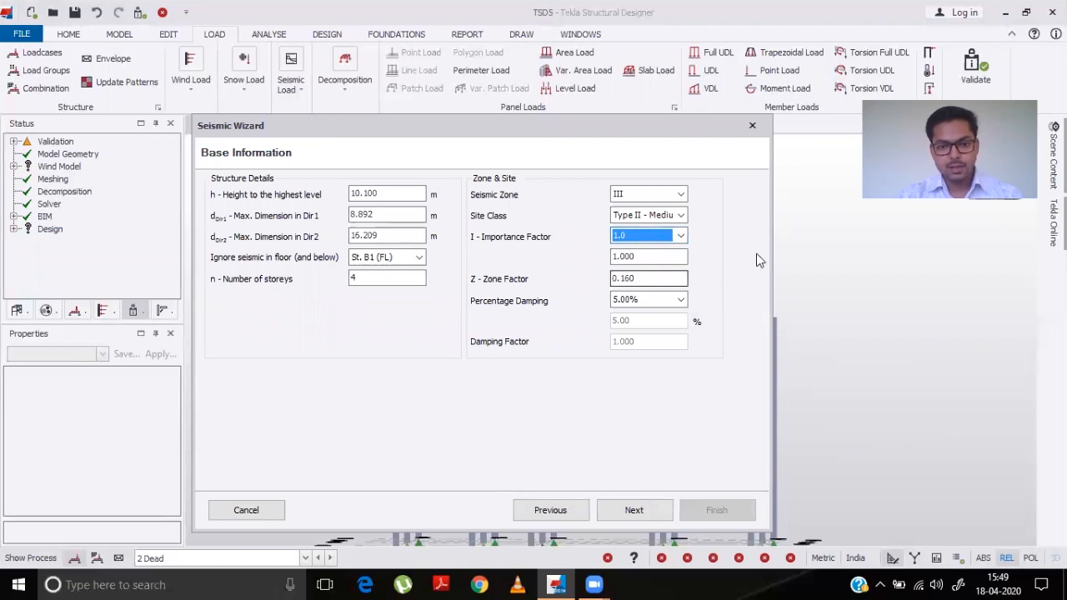
{"action": "left_click", "coordinate": [631, 515]}
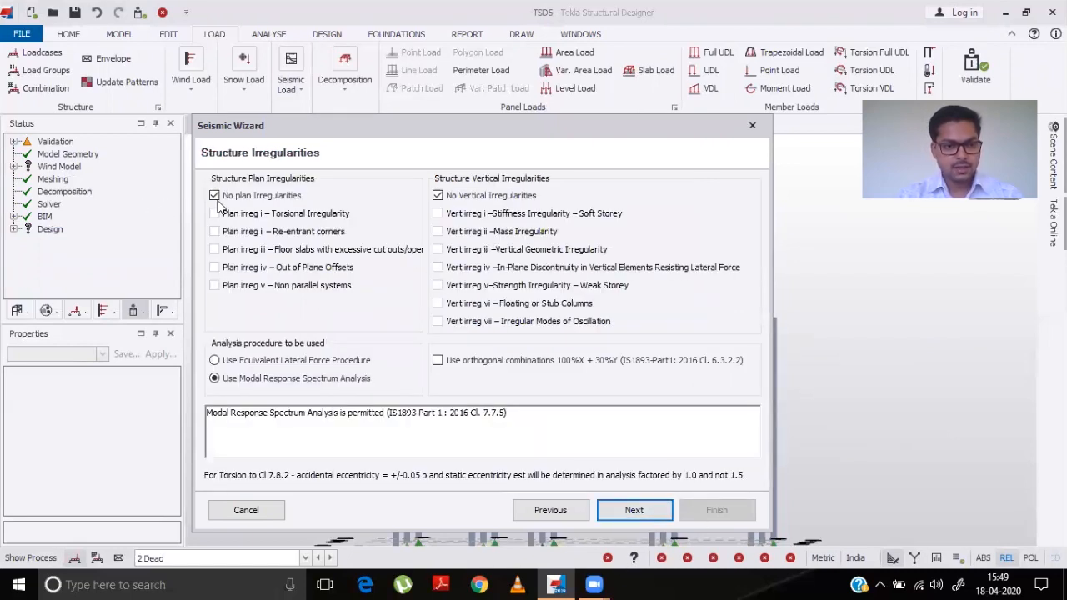
- Accept the default irregularities and set both directions' structure type to RC MRF Buildings without any masonry infills
{"action": "left_click", "coordinate": [640, 506]}
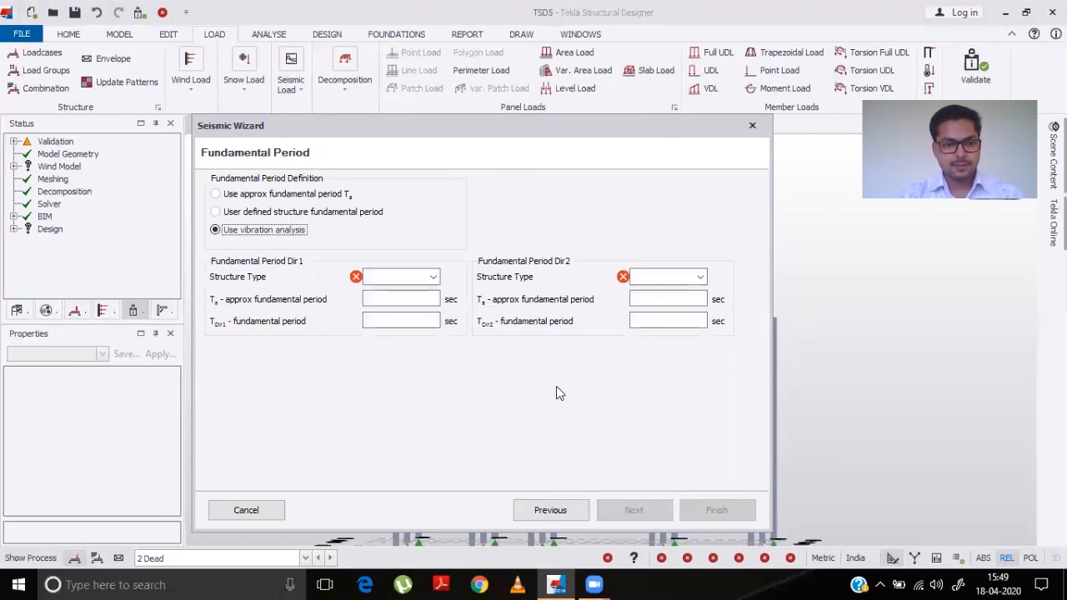
{"action": "left_click", "coordinate": [398, 278]}
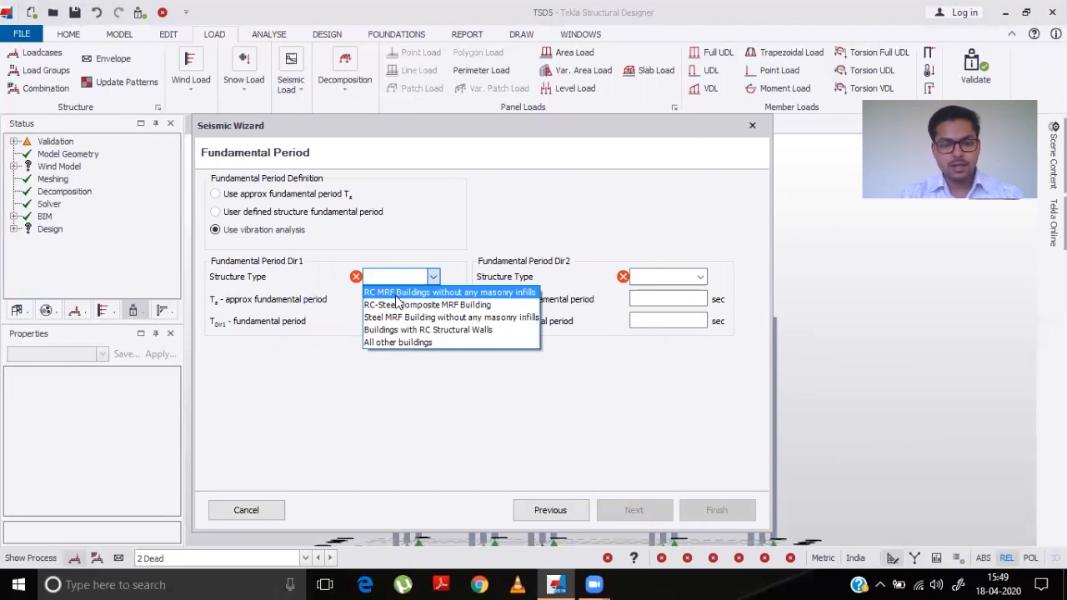
{"action": "left_click", "coordinate": [398, 293]}
{"action": "left_click", "coordinate": [699, 277]}
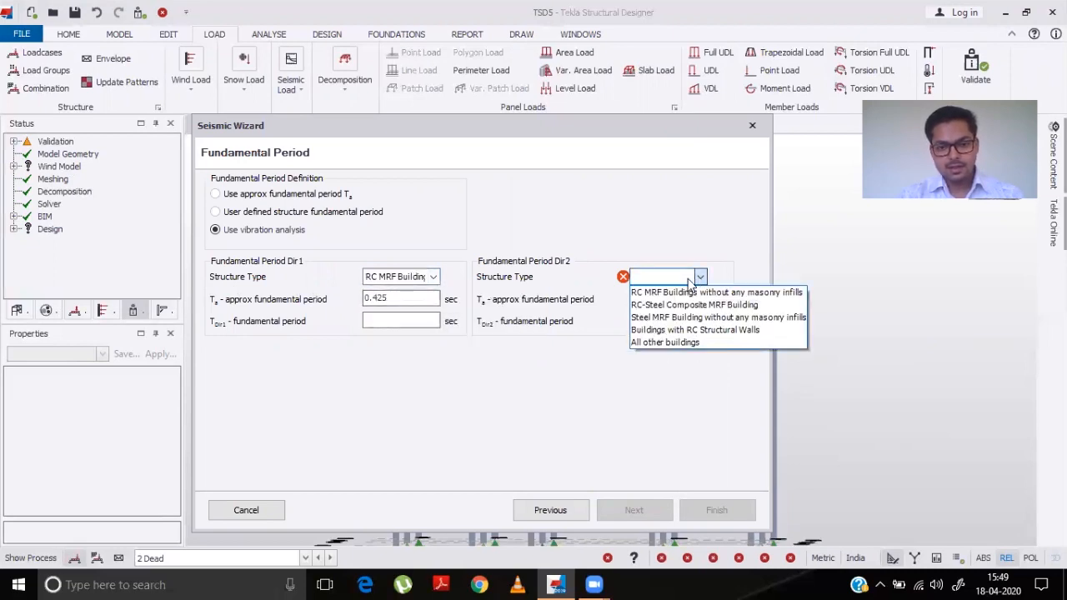
{"action": "left_click", "coordinate": [682, 292]}
{"action": "left_click", "coordinate": [642, 508]}
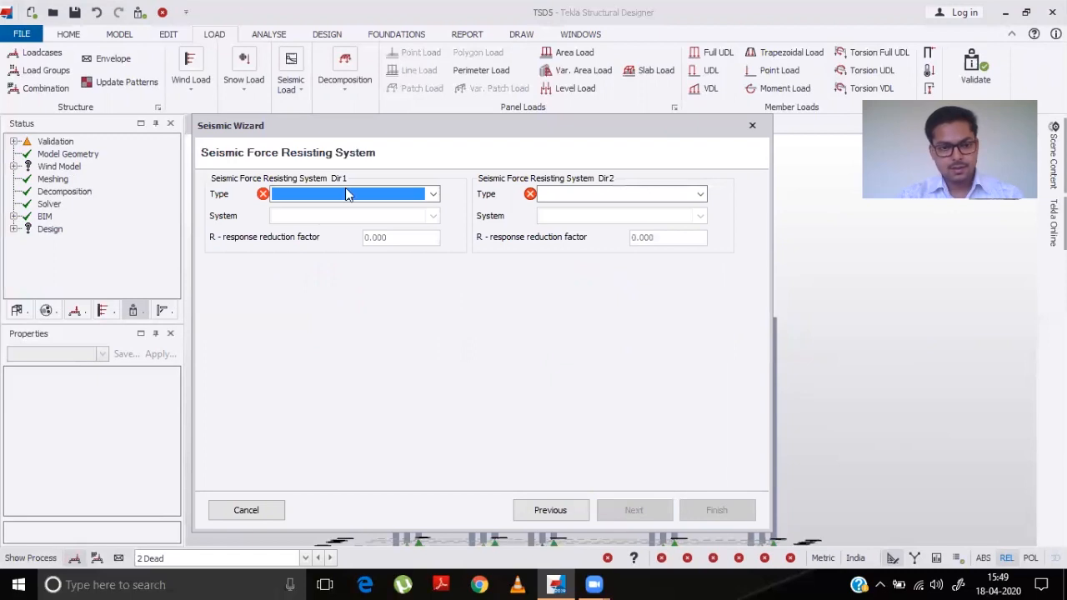
- Set the seismic force resisting system type to Moment Frame Systems in both directions
{"action": "left_click", "coordinate": [433, 194]}
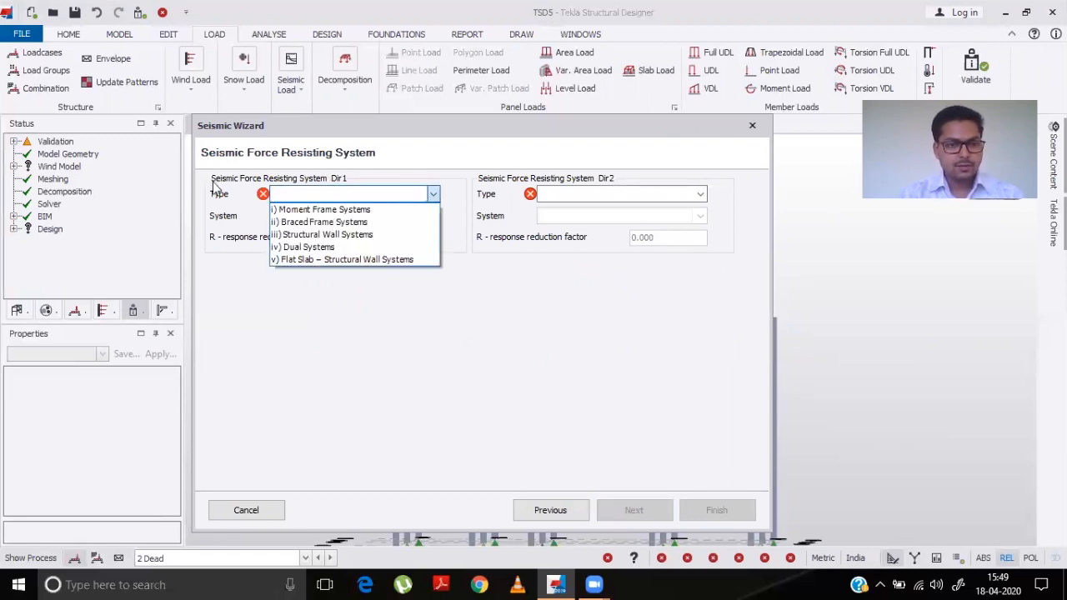
{"action": "left_click", "coordinate": [334, 210]}
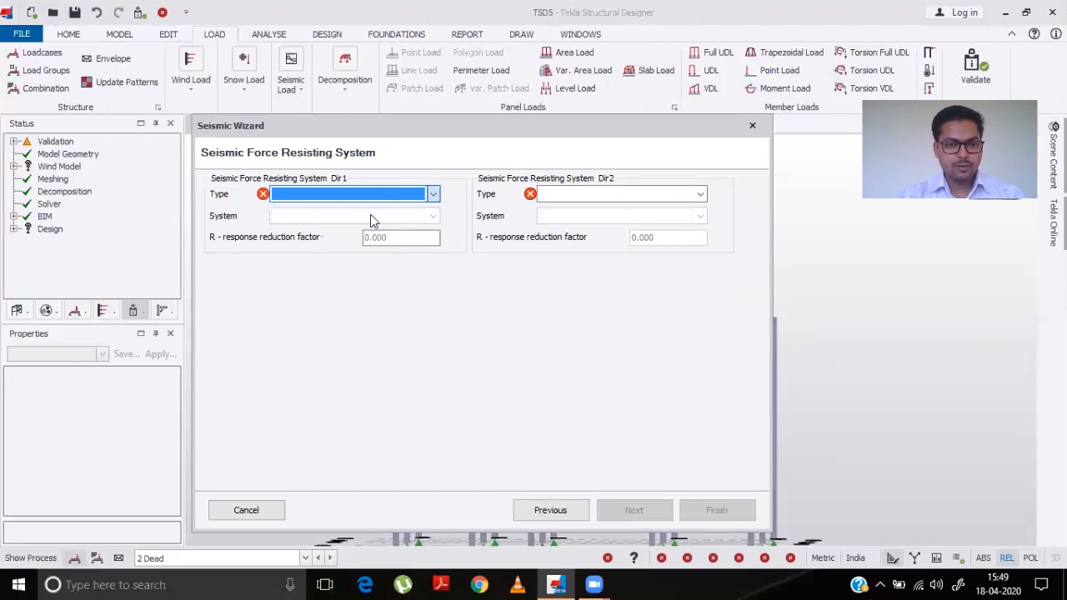
{"action": "left_click", "coordinate": [553, 197]}
{"action": "left_click", "coordinate": [559, 207]}
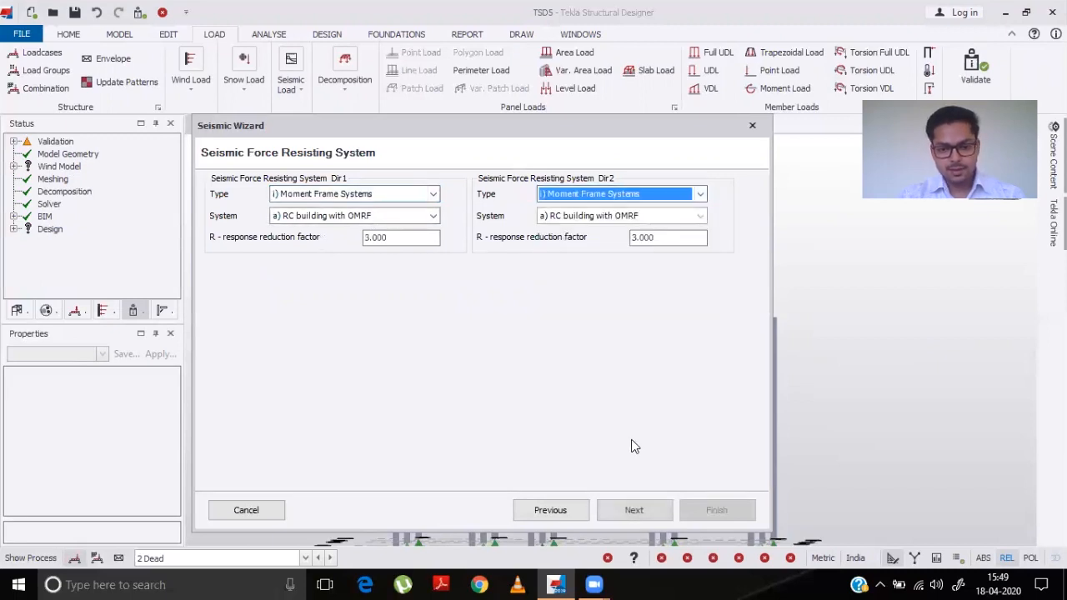
{"action": "left_click", "coordinate": [638, 505]}
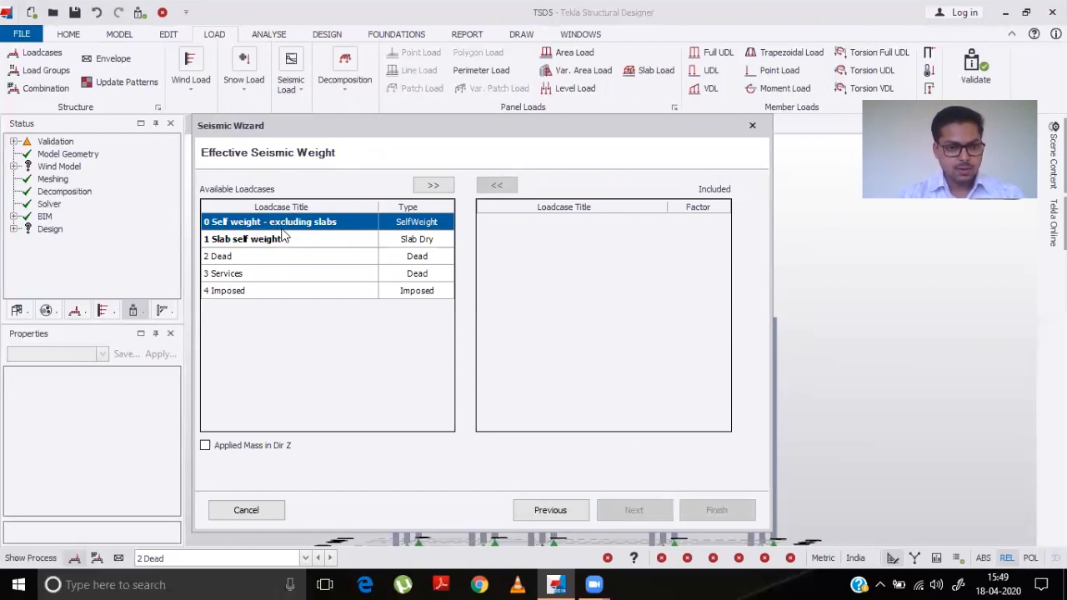
- Include Self weight, Slab self weight, Dead and Imposed loadcases in the effective seismic weight and finish the wizard
{"action": "left_click", "coordinate": [433, 185]}
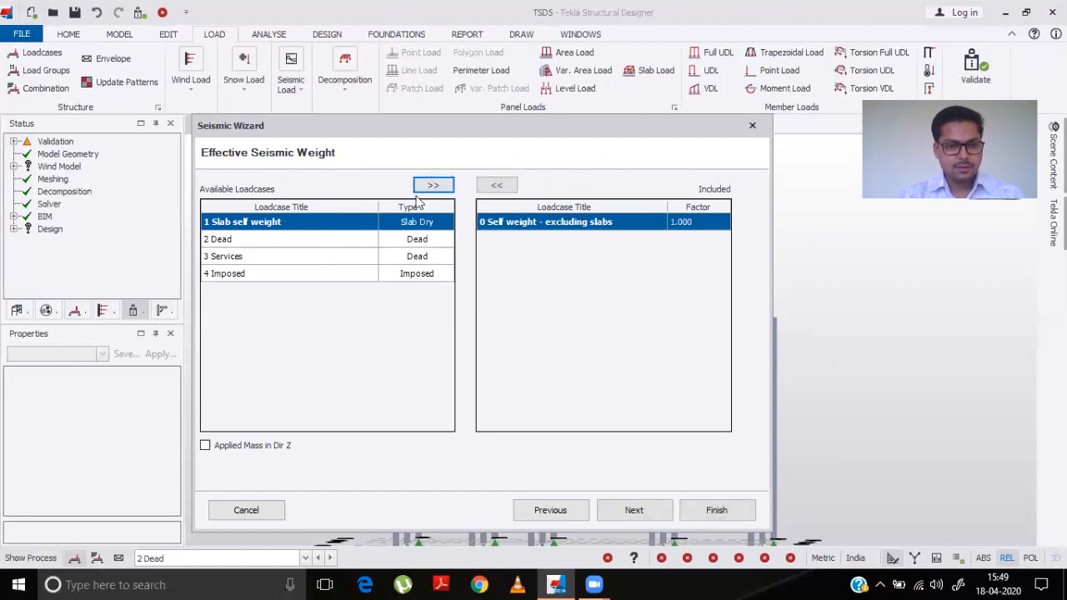
{"action": "left_click", "coordinate": [433, 186]}
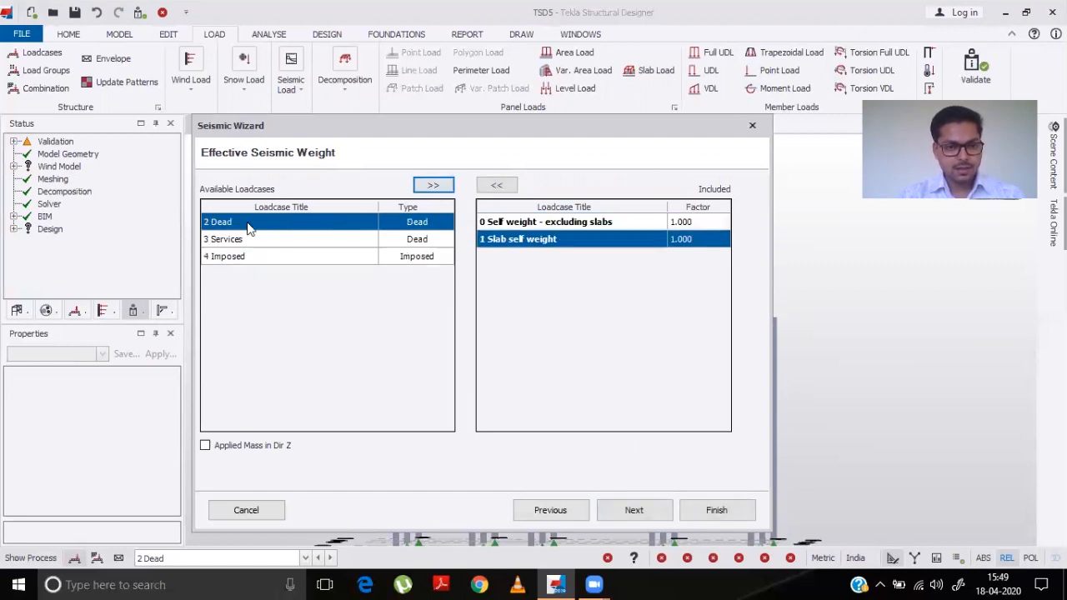
{"action": "left_click", "coordinate": [433, 185]}
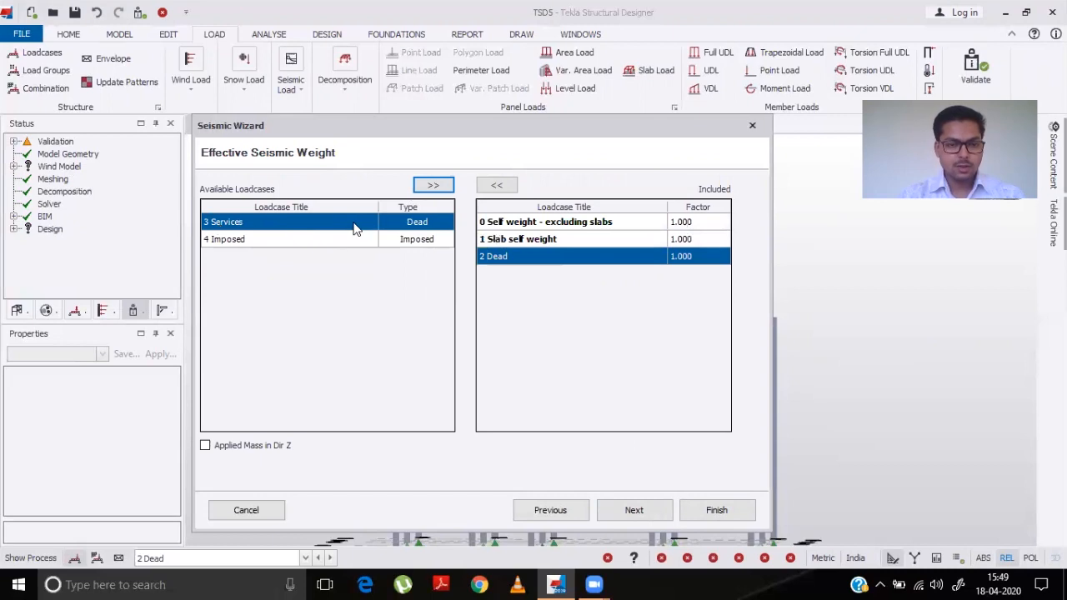
{"action": "left_click", "coordinate": [296, 243]}
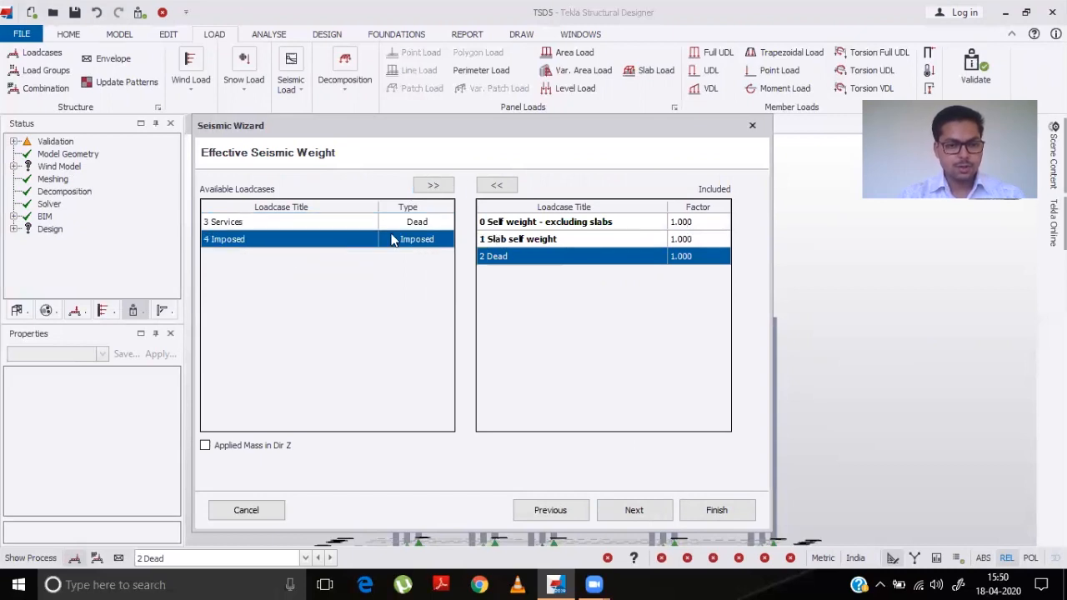
{"action": "left_click", "coordinate": [427, 188]}
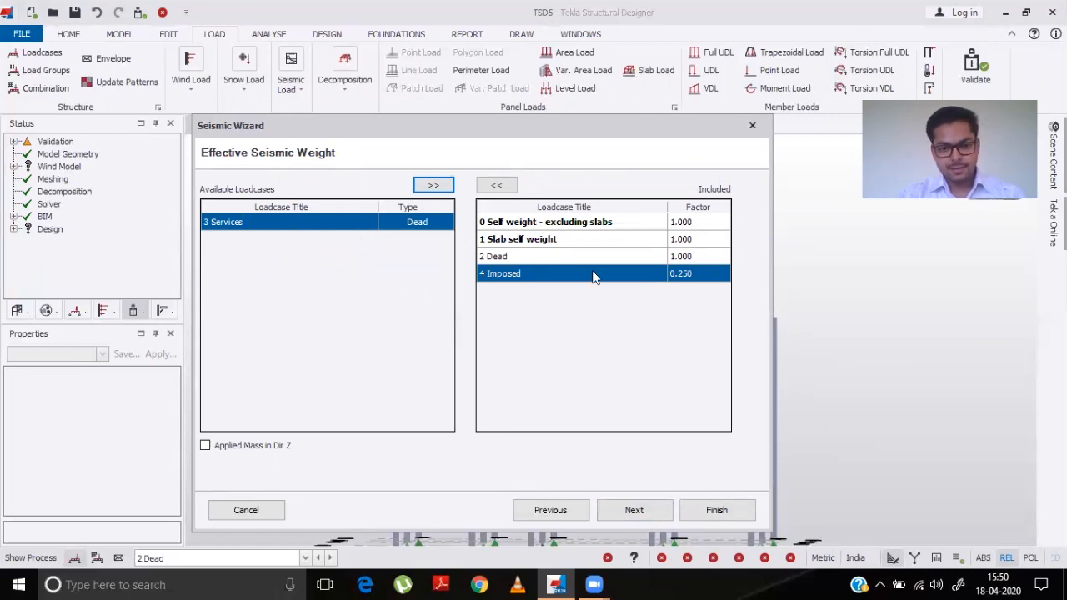
{"action": "left_click", "coordinate": [647, 511]}
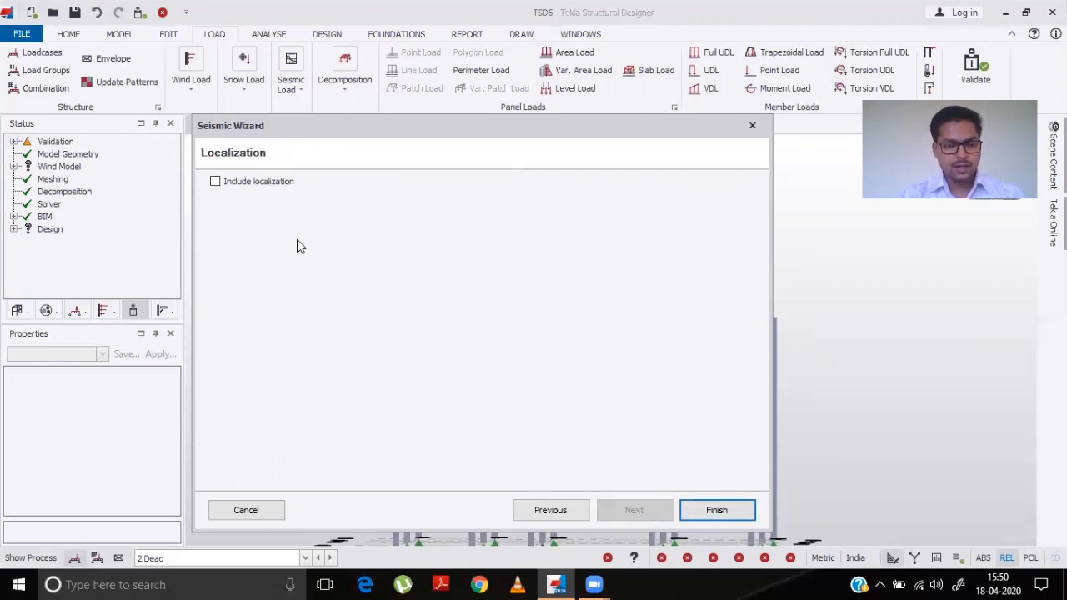
{"action": "left_click", "coordinate": [720, 509]}
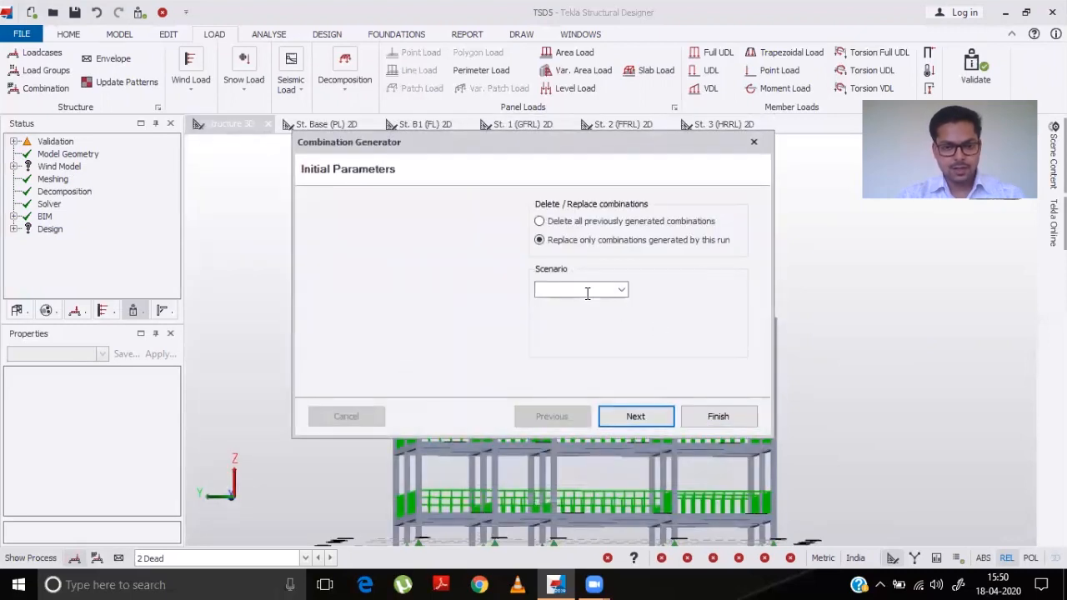
- Choose the Operating scenario in the combination generator
{"action": "left_click", "coordinate": [621, 290]}
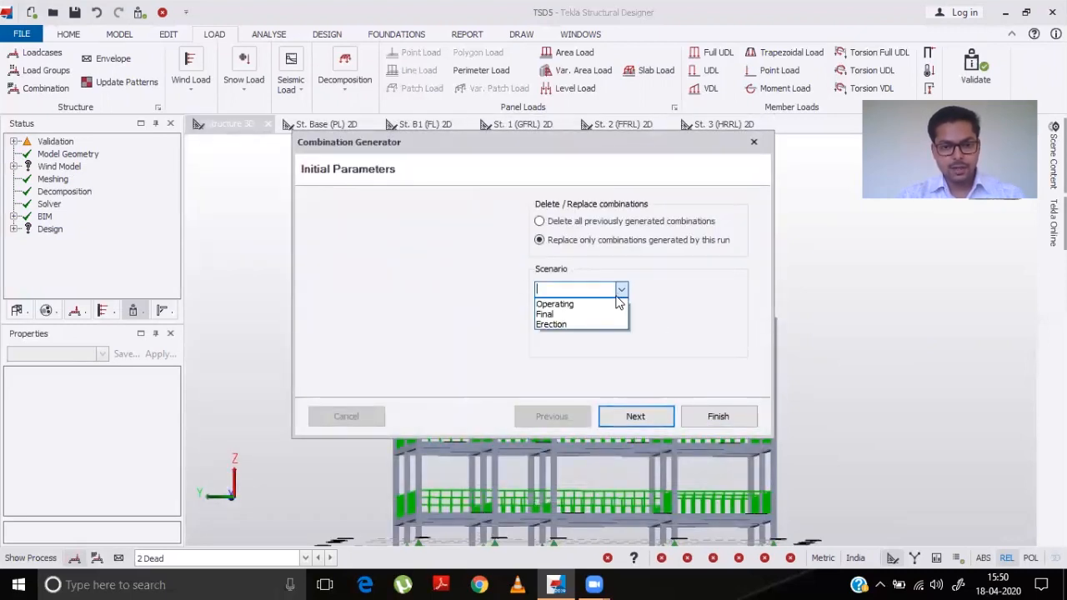
{"action": "left_click", "coordinate": [585, 307]}
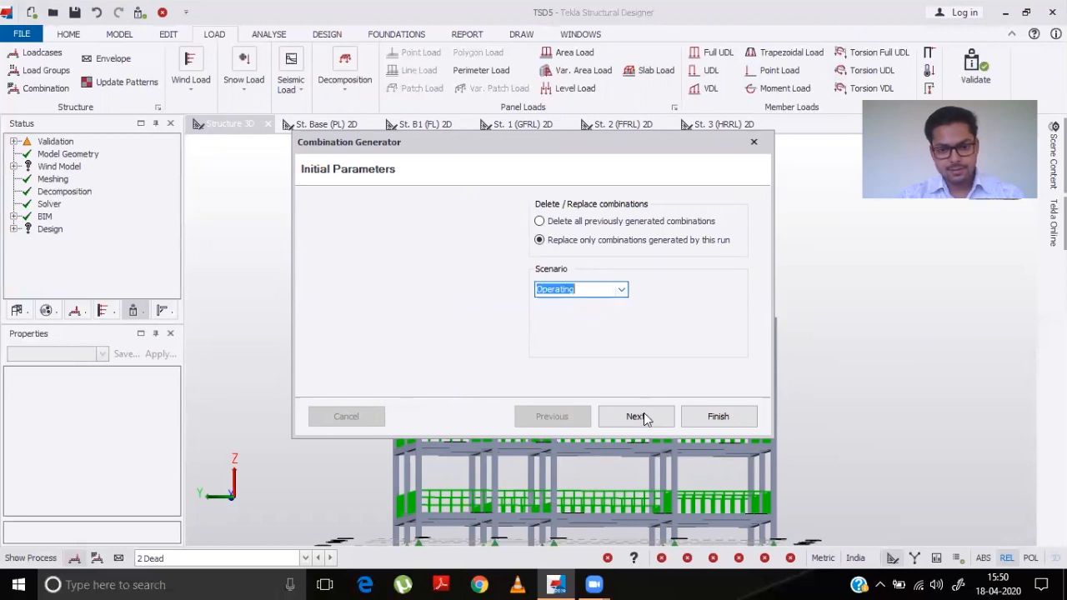
{"action": "left_click", "coordinate": [642, 417]}
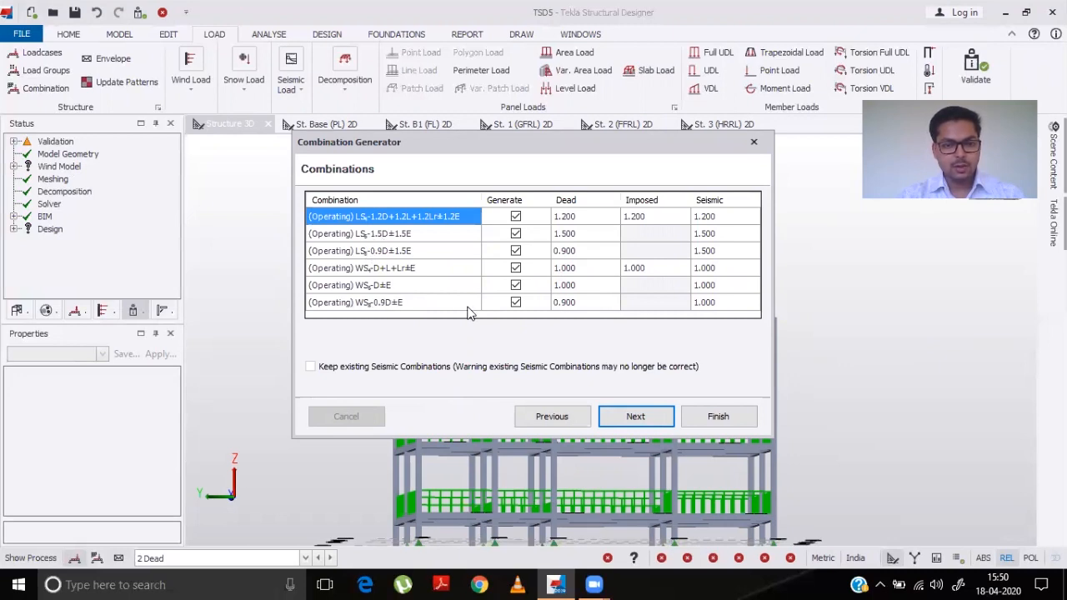
- Untick generation of the three WS seismic combinations and finish the combination generator
{"action": "left_click", "coordinate": [509, 287]}
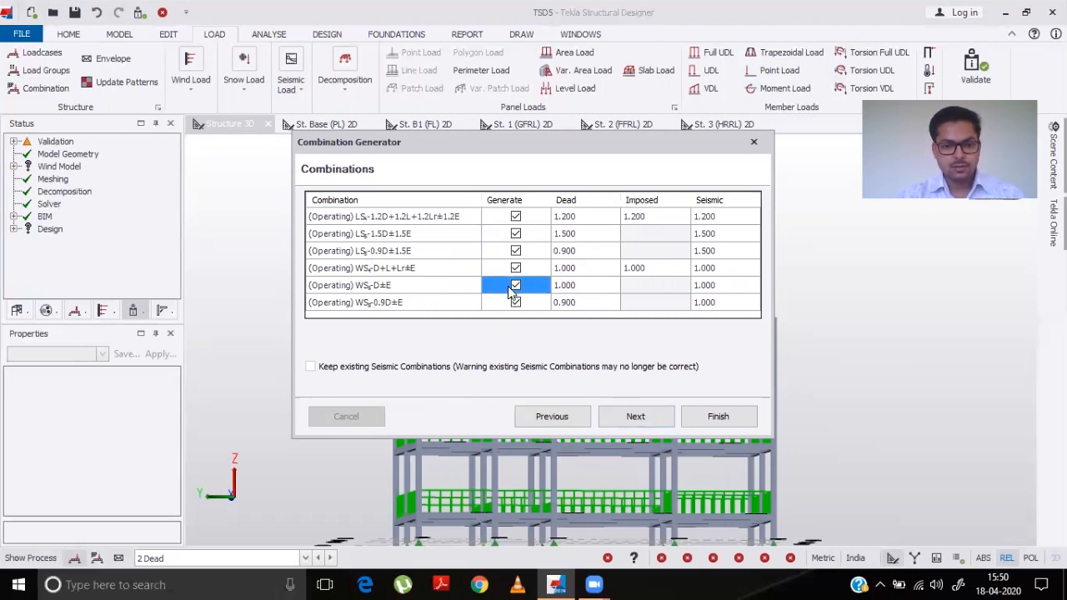
{"action": "left_click", "coordinate": [515, 286]}
{"action": "left_click", "coordinate": [515, 303]}
{"action": "left_click", "coordinate": [515, 303]}
{"action": "left_click", "coordinate": [516, 266]}
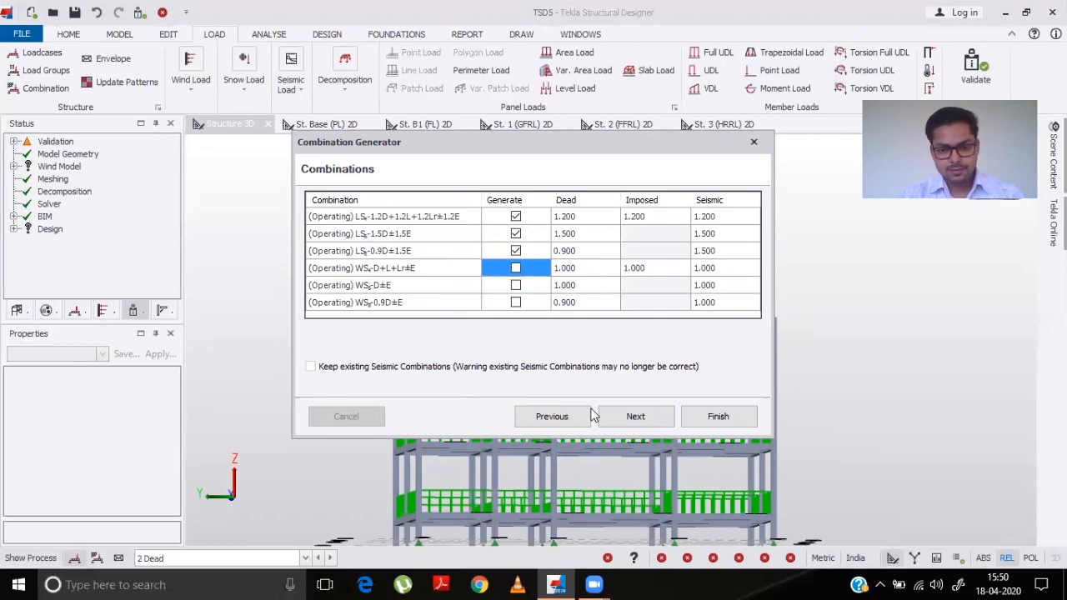
{"action": "left_click", "coordinate": [636, 416]}
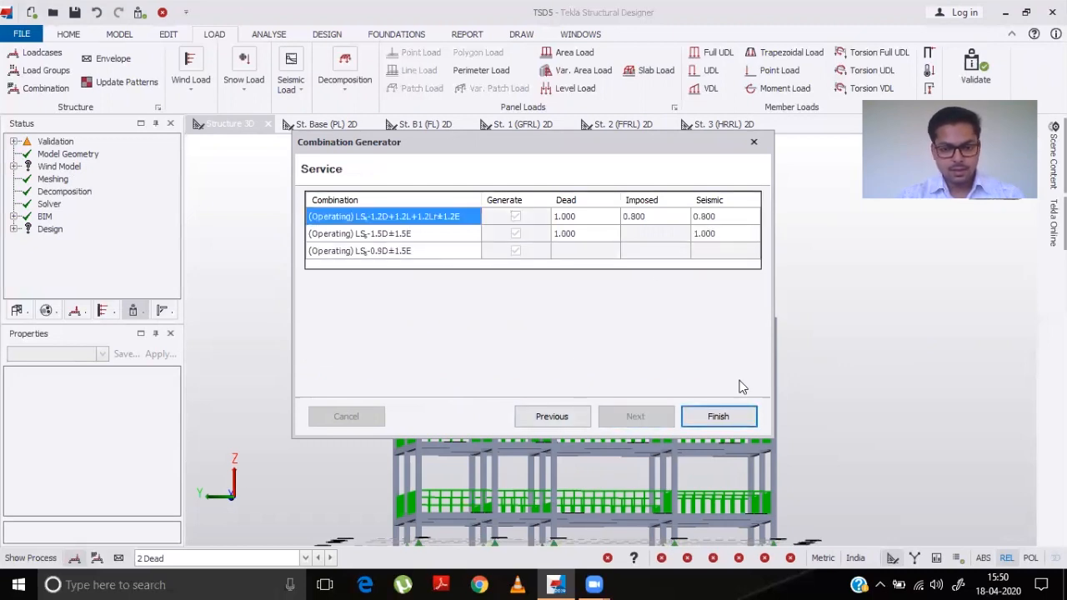
{"action": "left_click", "coordinate": [716, 418]}
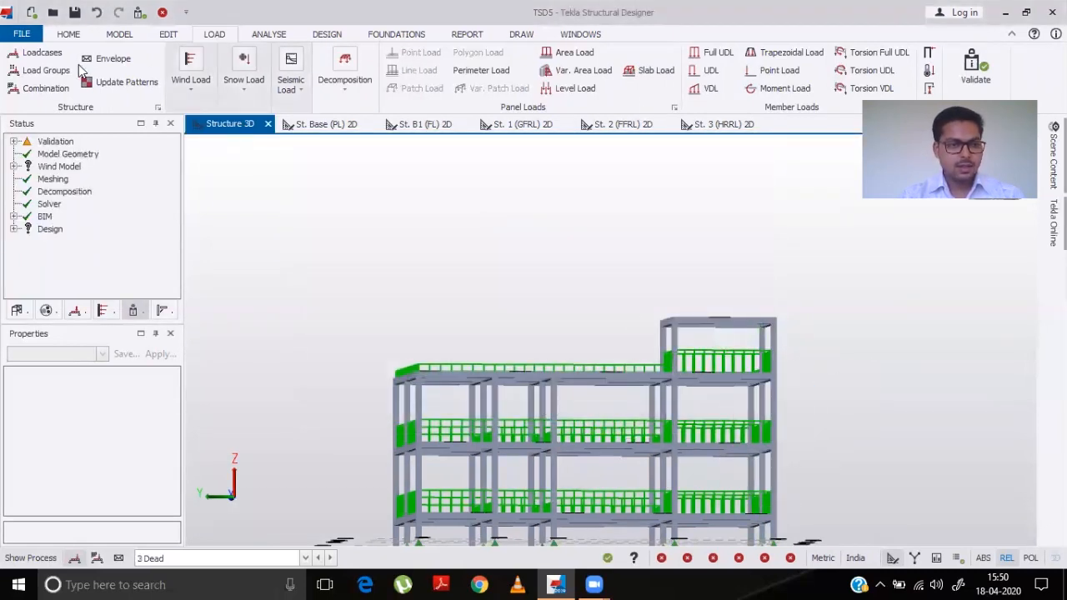
- Open the combination generator from the Loading dialog and tick generation of the (Operating) LS-1.5D combination
{"action": "left_click", "coordinate": [140, 12]}
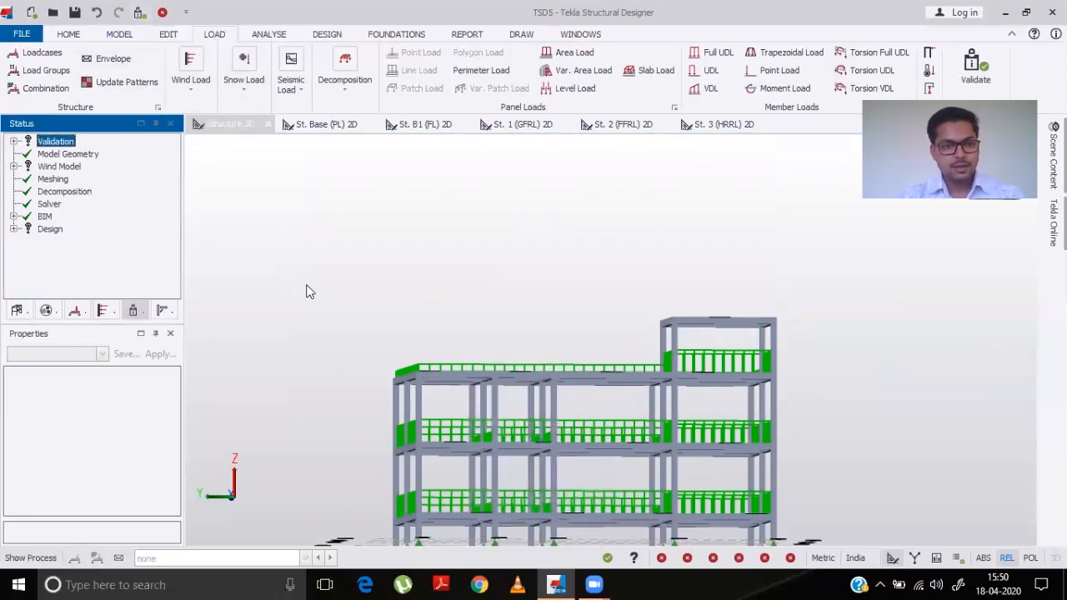
{"action": "left_click", "coordinate": [46, 89]}
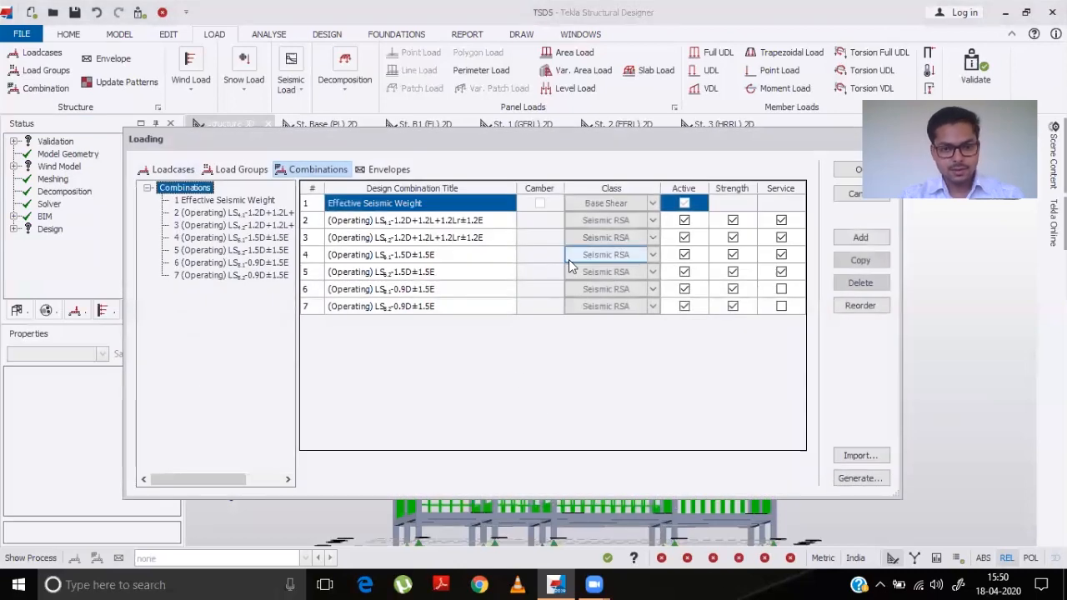
{"action": "left_click", "coordinate": [859, 480]}
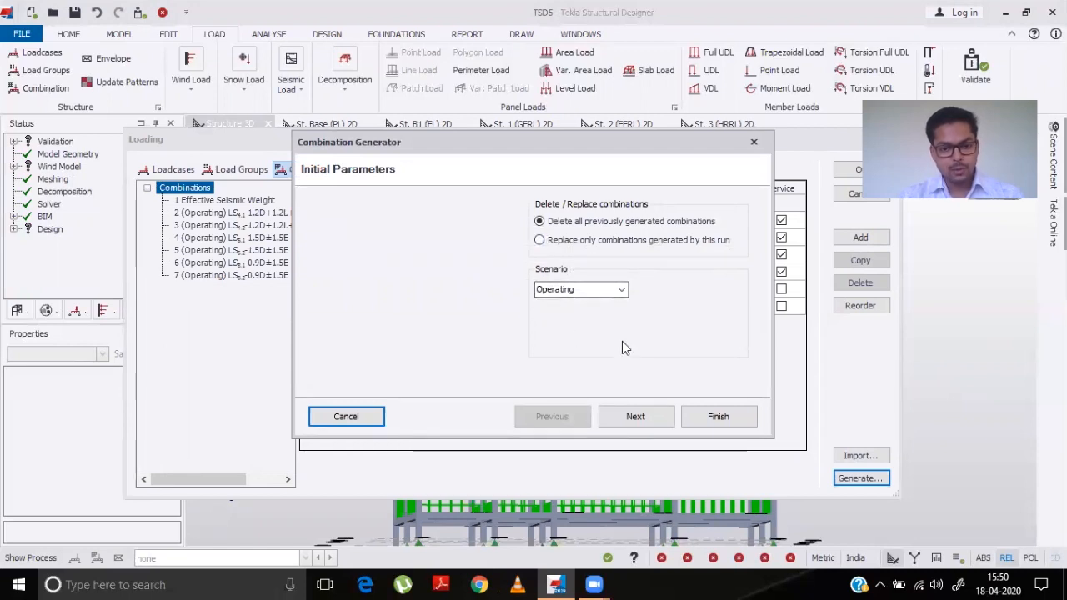
{"action": "left_click", "coordinate": [636, 418]}
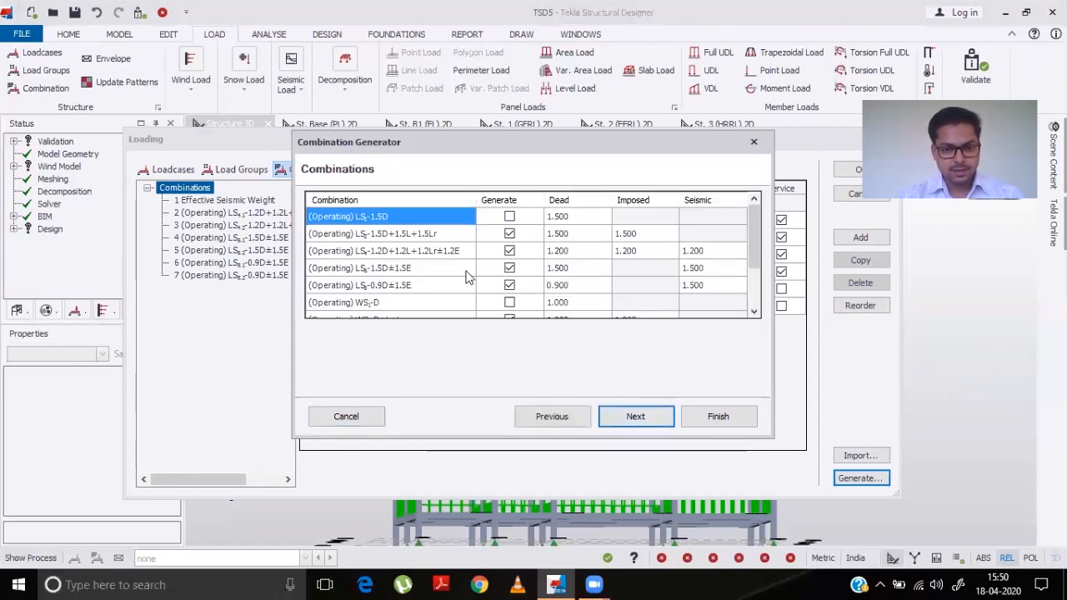
{"action": "left_click", "coordinate": [509, 217]}
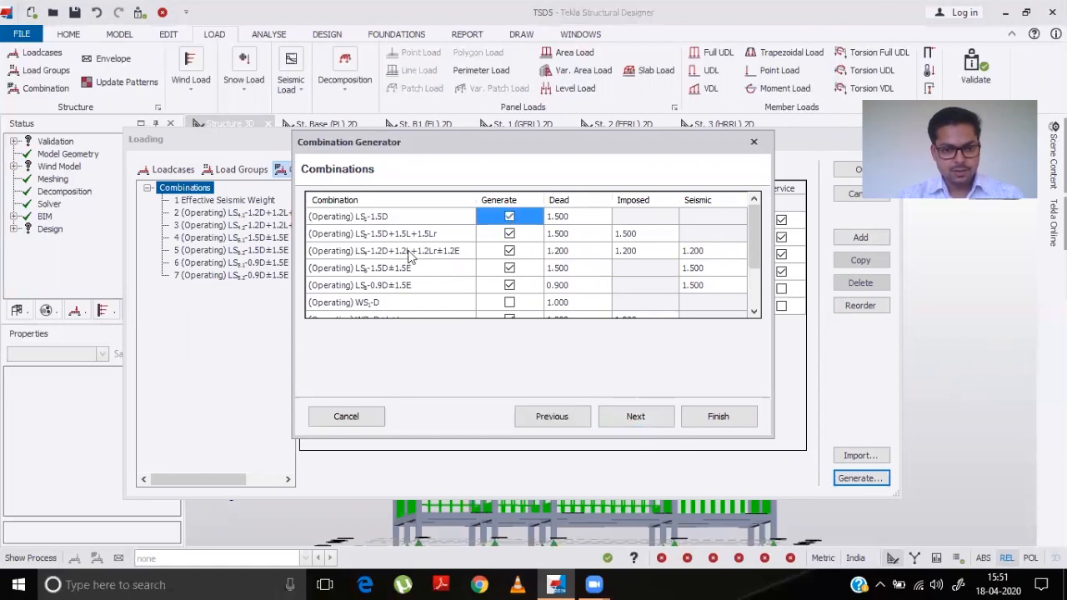
- Untick generation of the WS-D+L+Lr, WS-D+L+Lr±E, WS-D±E and WS-0.9D±E service combinations
{"action": "scroll", "coordinate": [410, 285], "scroll_direction": "down", "scroll_amount": 1}
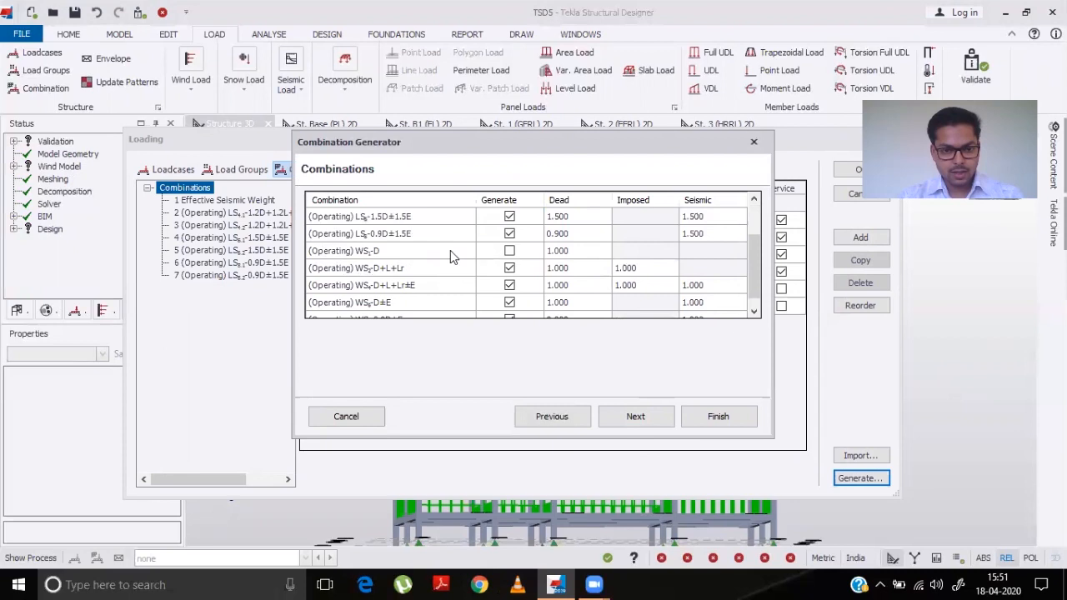
{"action": "left_click", "coordinate": [504, 268]}
{"action": "left_click", "coordinate": [509, 285]}
{"action": "left_click", "coordinate": [508, 267]}
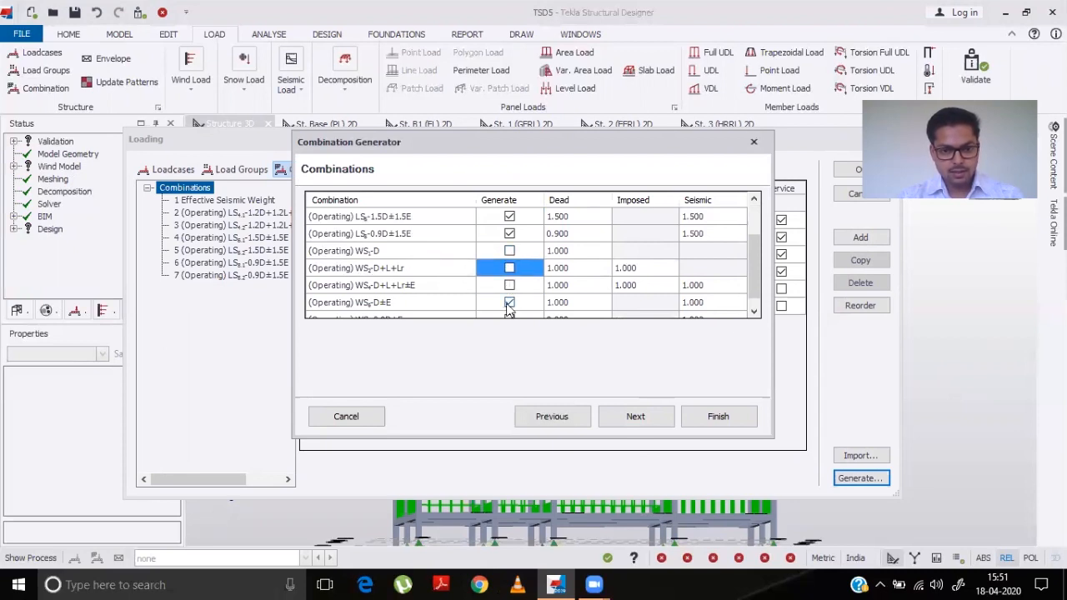
{"action": "left_click", "coordinate": [509, 302]}
{"action": "scroll", "coordinate": [510, 300], "scroll_direction": "down", "scroll_amount": 1}
{"action": "left_click", "coordinate": [510, 303]}
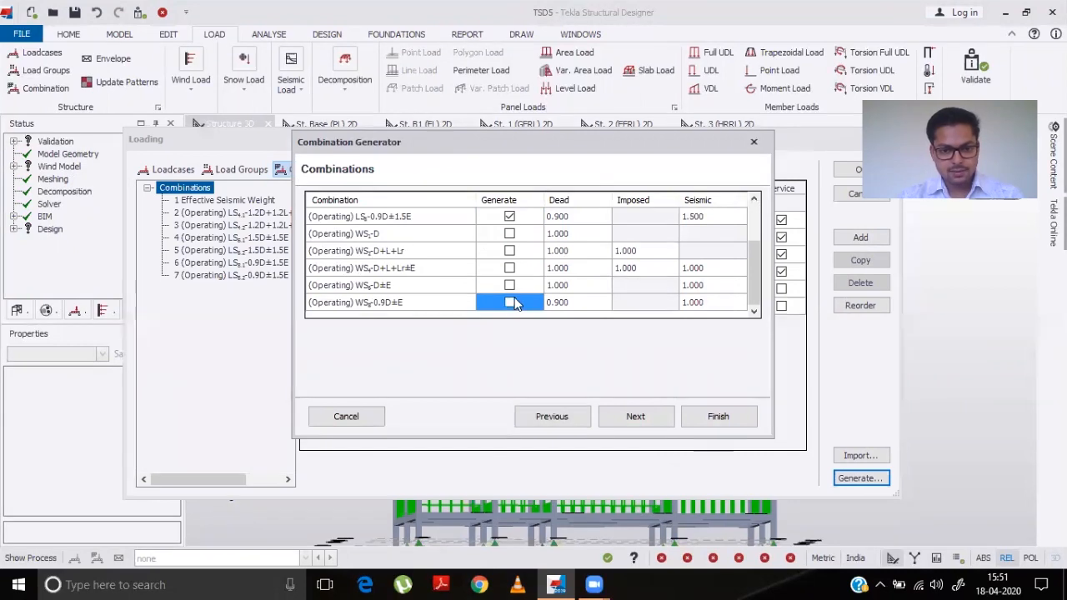
- Step through the Service and NHF pages, finish the combination generator and close the Loading dialog
{"action": "left_click", "coordinate": [634, 419]}
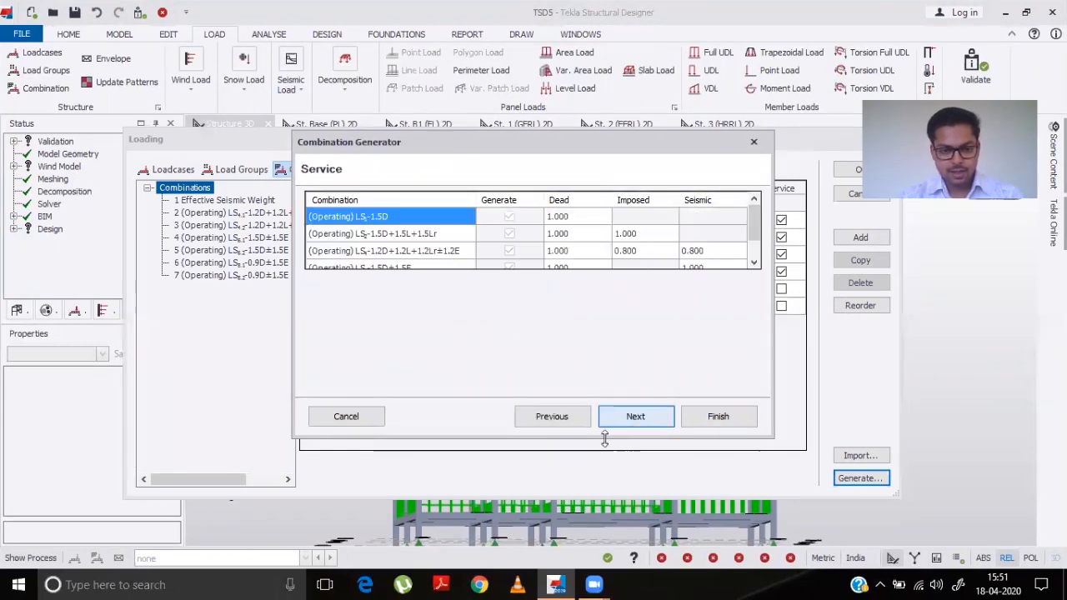
{"action": "scroll", "coordinate": [661, 240], "scroll_direction": "down", "scroll_amount": 2}
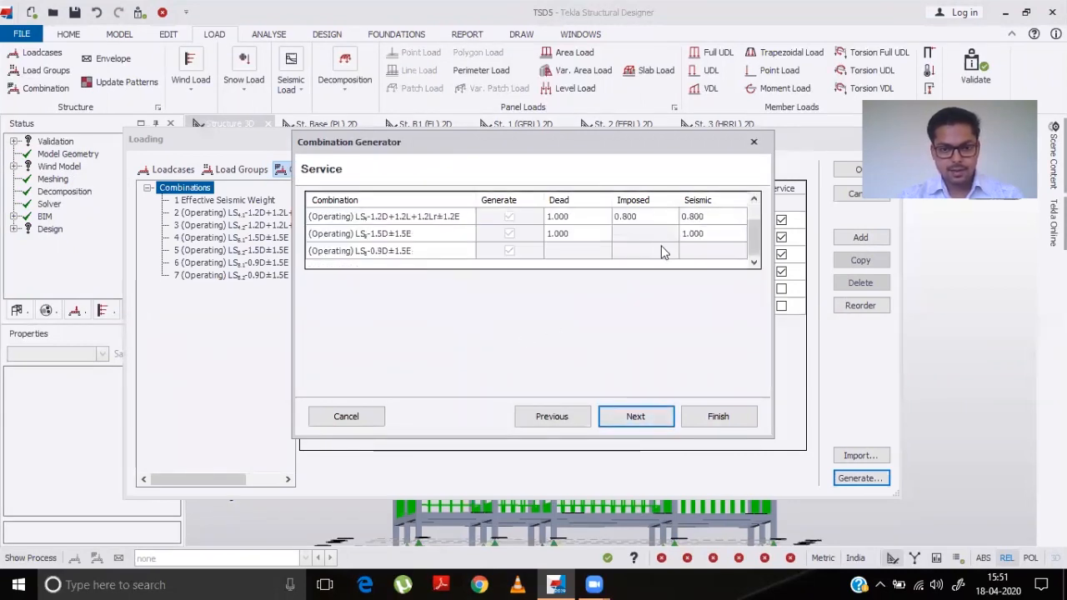
{"action": "left_click", "coordinate": [638, 419]}
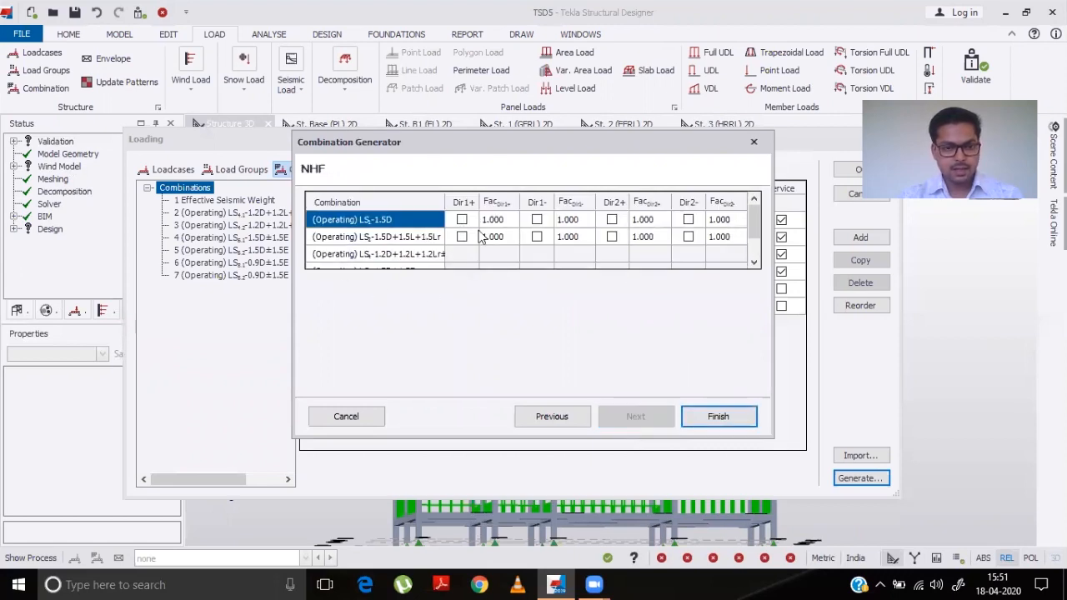
{"action": "left_click", "coordinate": [723, 419]}
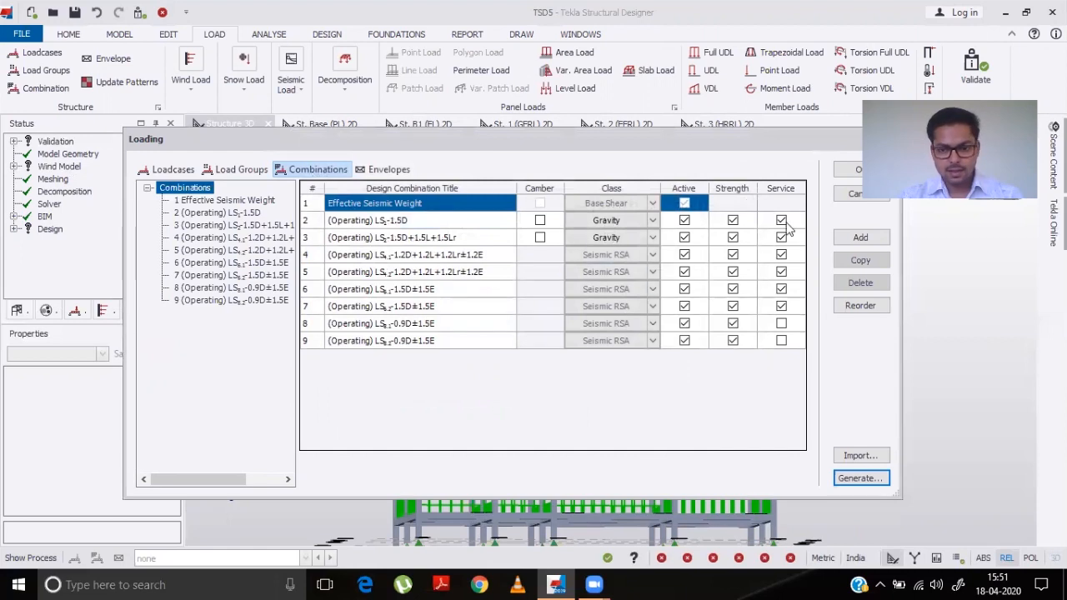
{"action": "left_click", "coordinate": [850, 172]}
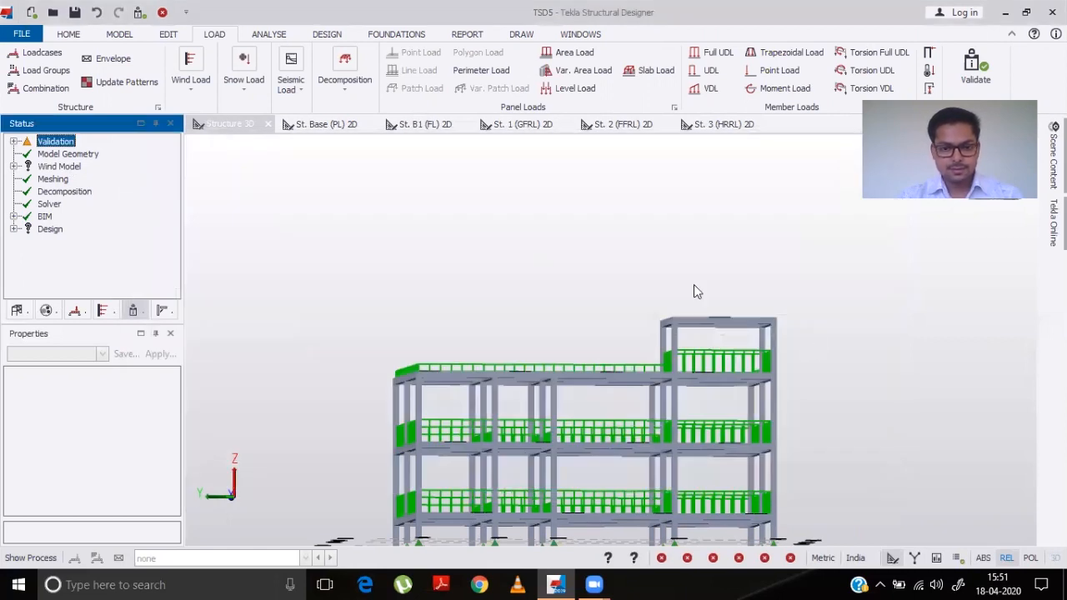
- Run Analyse All (Static) and then Design All (Static) on the model
{"action": "left_click", "coordinate": [139, 12]}
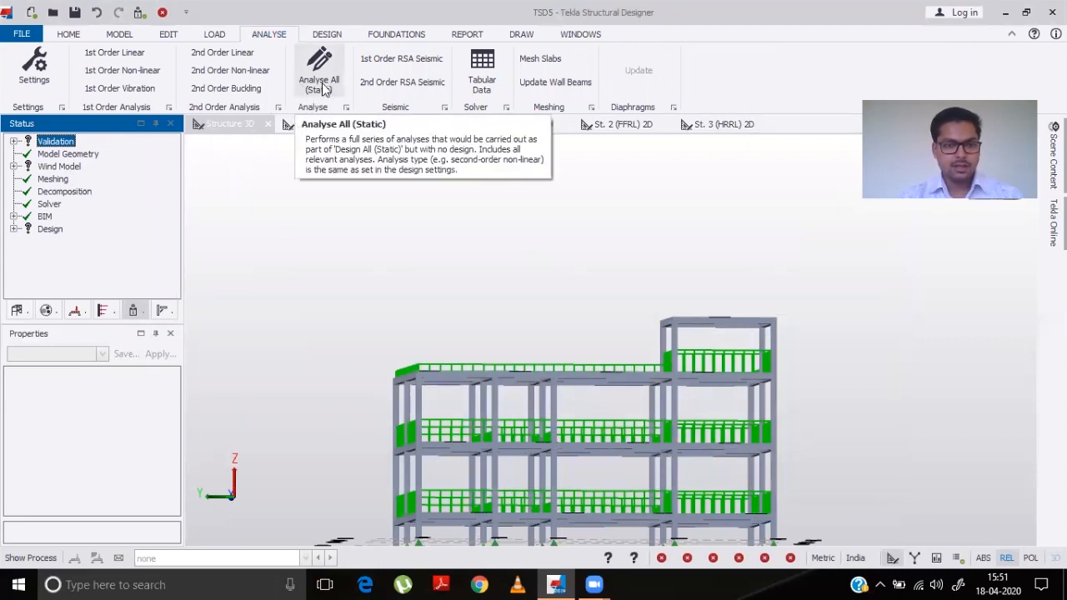
{"action": "left_click", "coordinate": [322, 84]}
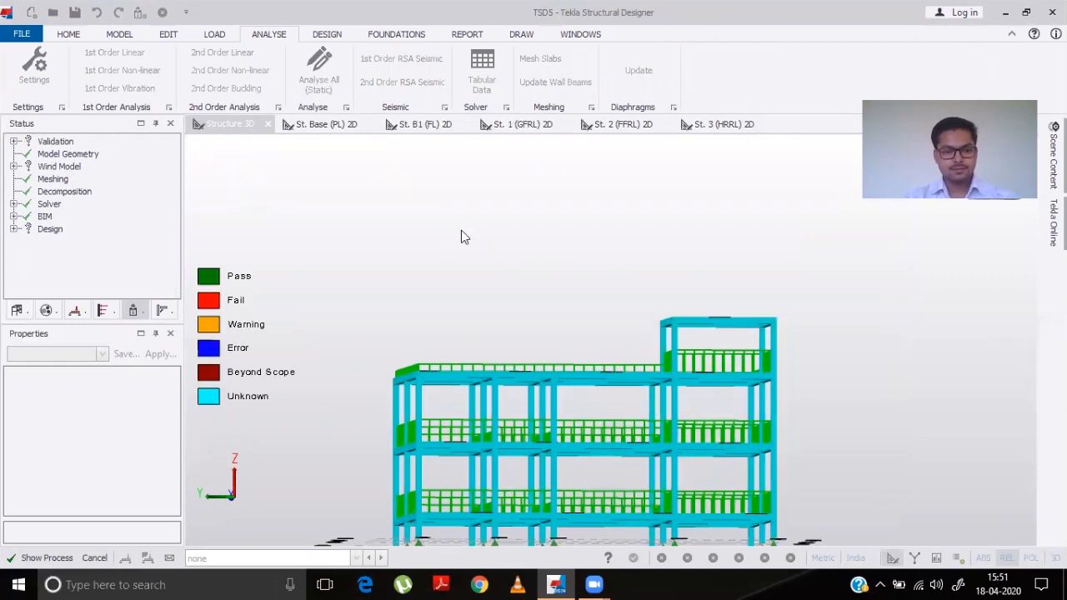
{"action": "scroll", "coordinate": [461, 236], "scroll_direction": "down", "scroll_amount": 3}
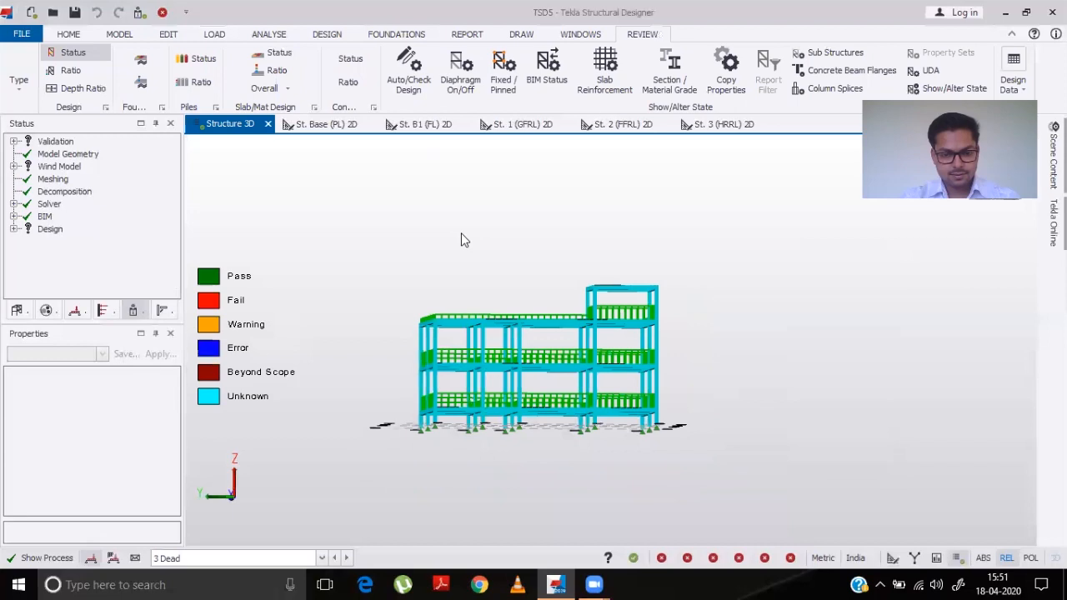
{"action": "mouse_move", "coordinate": [457, 426]}
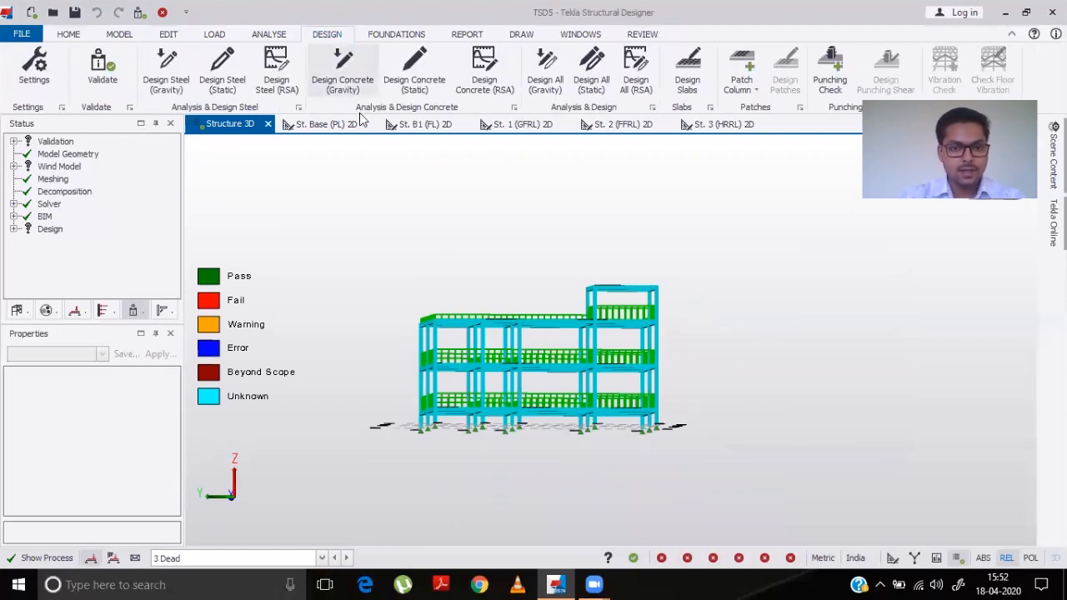
{"action": "left_click", "coordinate": [596, 85]}
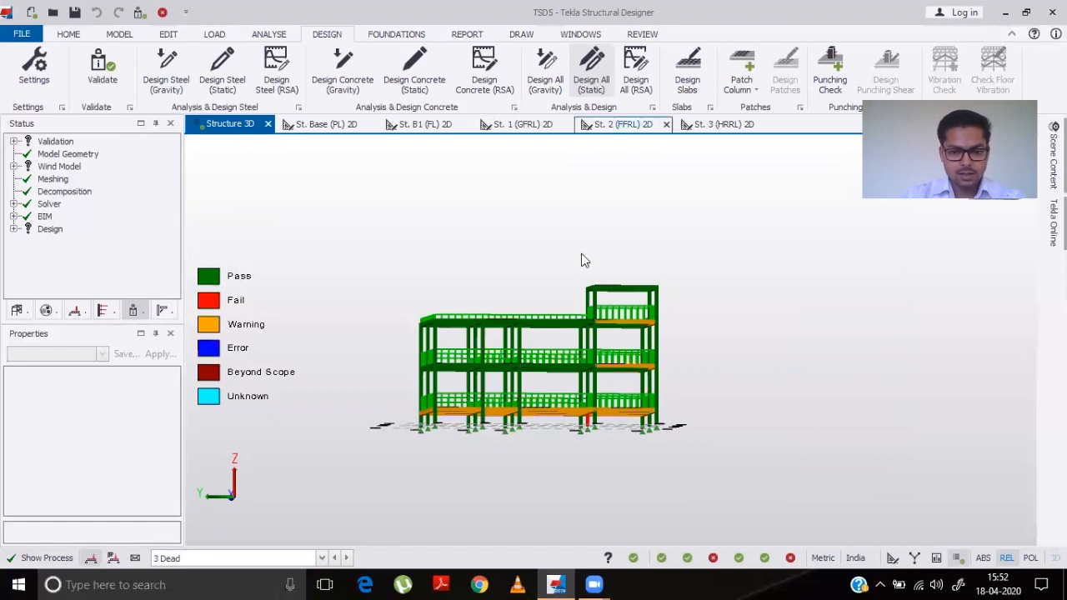
- Orbit and zoom the 3D view to inspect the design status of the ground-level columns and beams
{"action": "middle_click_drag", "start_coordinate": [438, 406], "coordinate": [446, 453]}
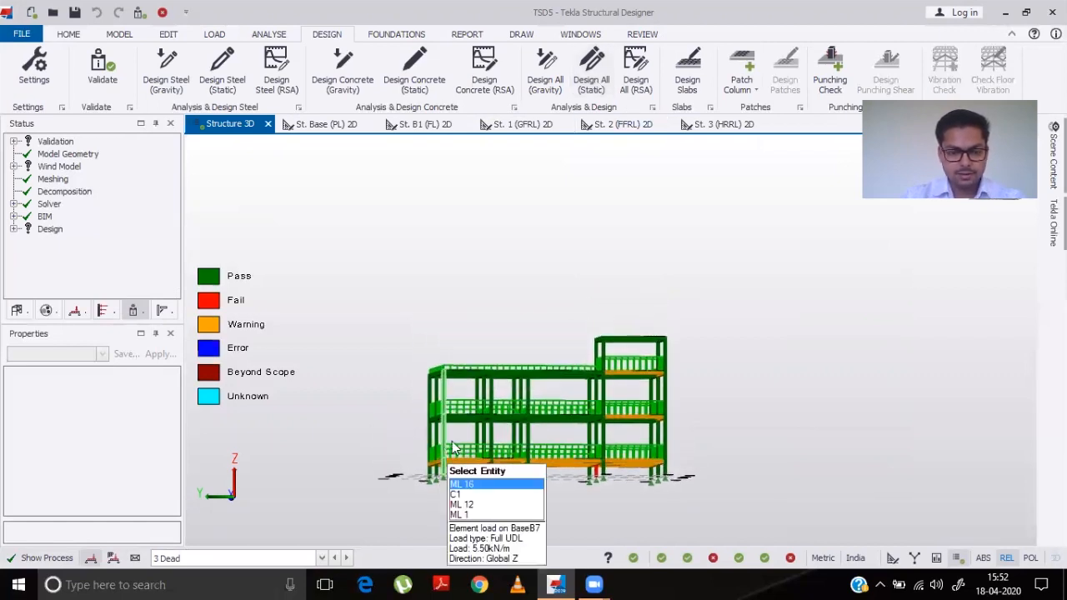
{"action": "right_click_drag", "start_coordinate": [529, 405], "coordinate": [513, 505]}
{"action": "right_click_drag", "start_coordinate": [481, 463], "coordinate": [700, 404]}
{"action": "right_click_drag", "start_coordinate": [386, 430], "coordinate": [403, 382]}
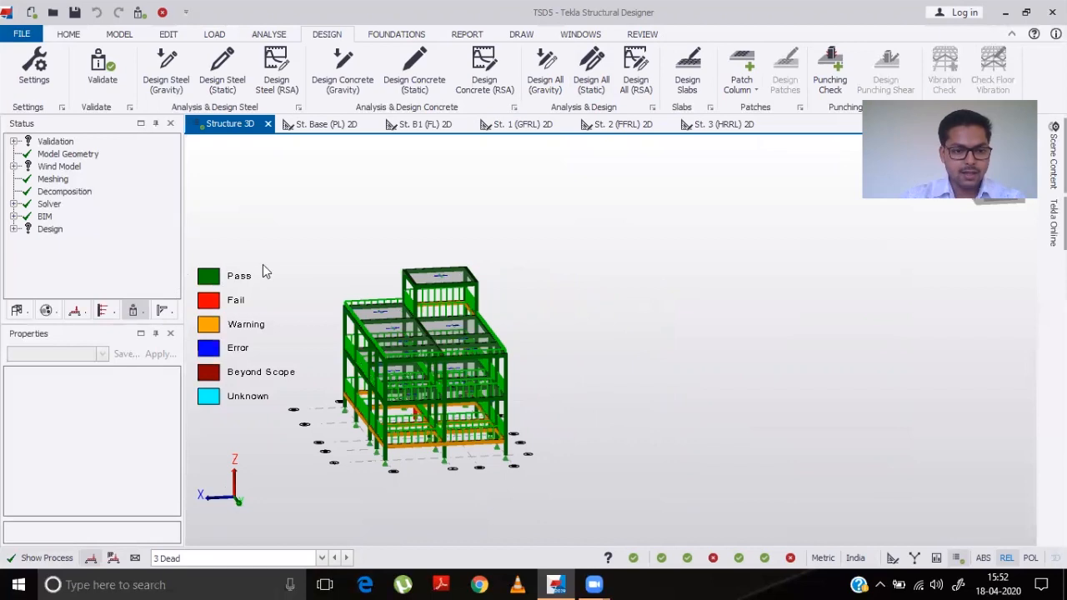
{"action": "right_click_drag", "start_coordinate": [372, 469], "coordinate": [485, 457]}
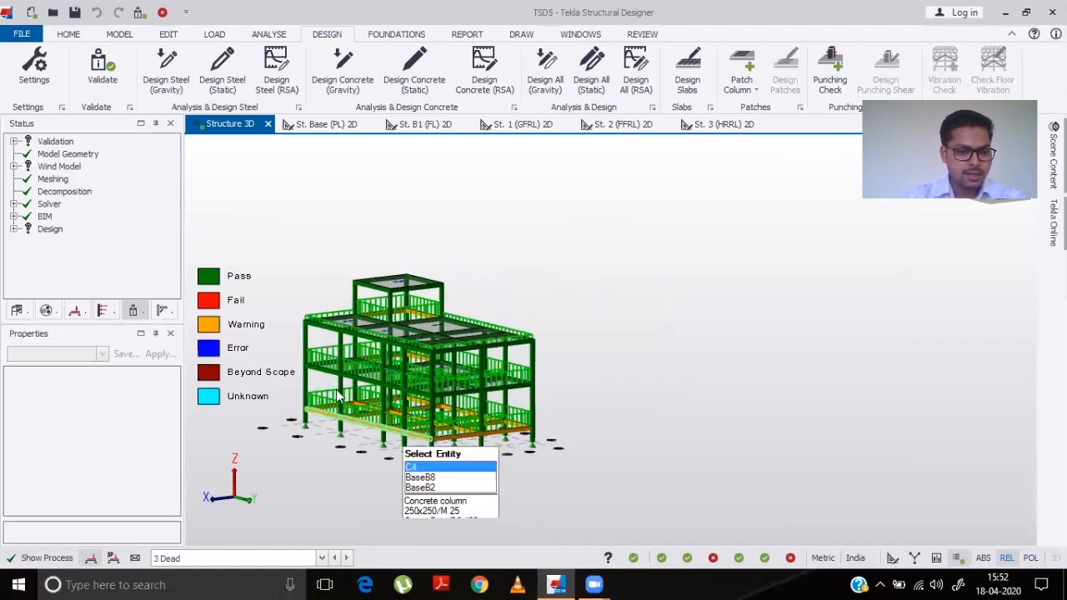
{"action": "right_click_drag", "start_coordinate": [341, 451], "coordinate": [608, 455]}
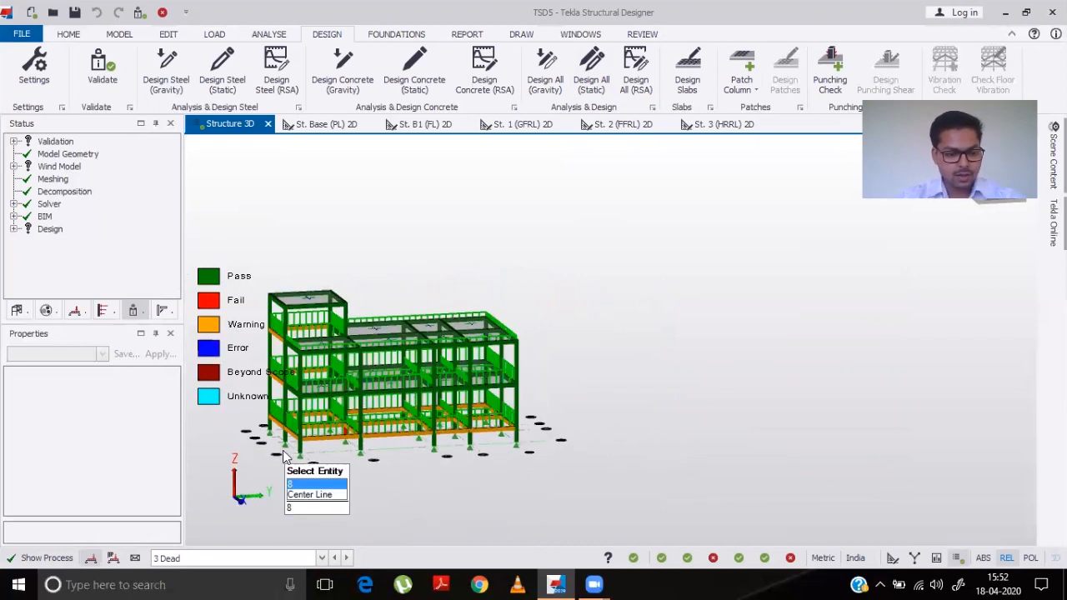
{"action": "right_click_drag", "start_coordinate": [278, 457], "coordinate": [500, 428]}
{"action": "scroll", "coordinate": [602, 429], "scroll_direction": "up", "scroll_amount": 5}
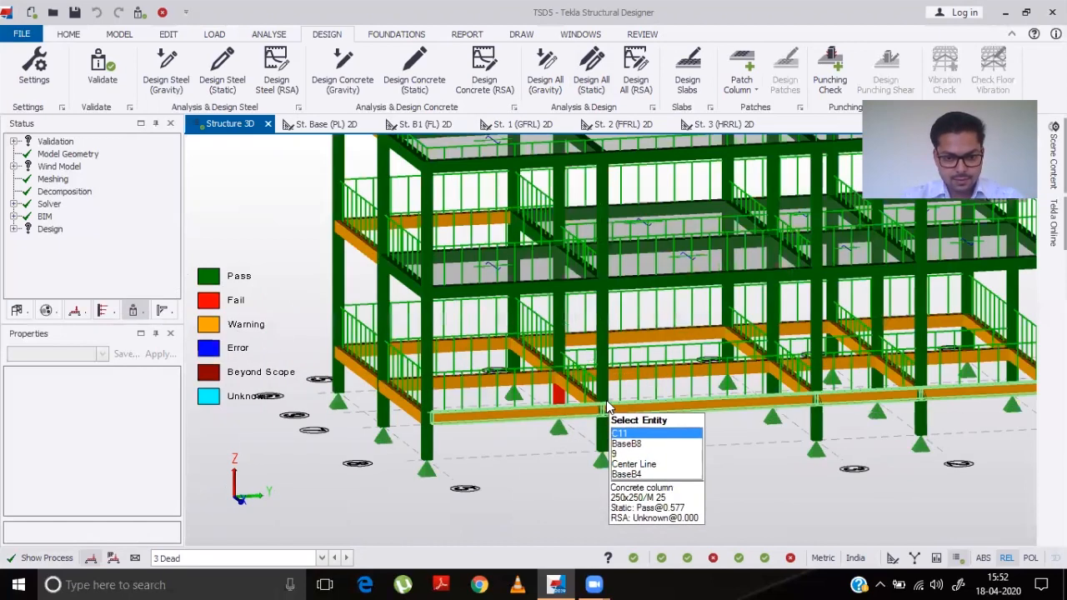
{"action": "scroll", "coordinate": [608, 407], "scroll_direction": "up", "scroll_amount": 5}
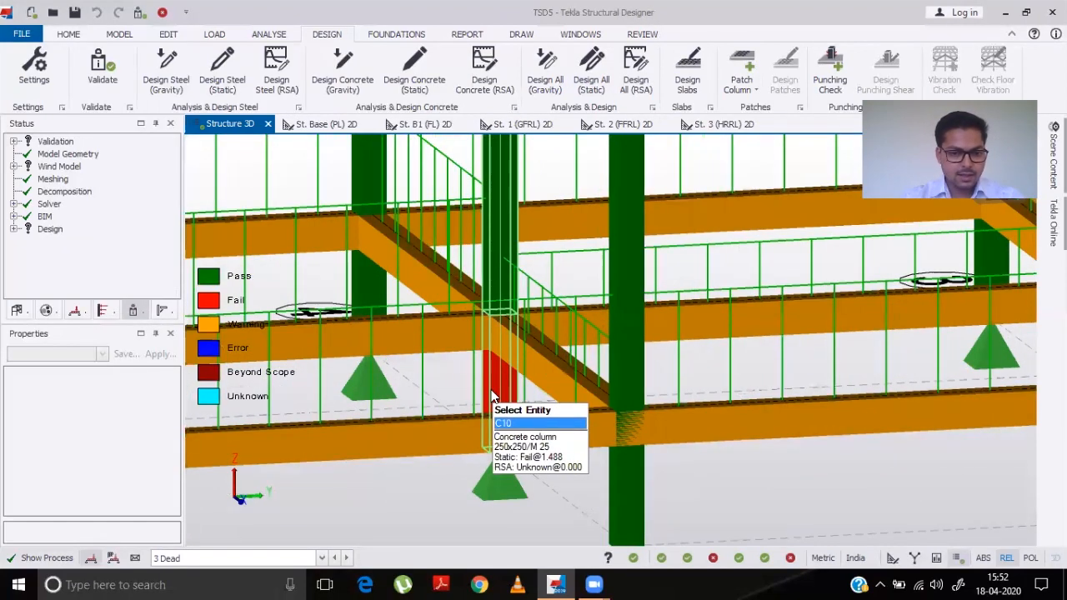
- Orbit and zoom around the model to examine the failing column and warning beams from other angles
{"action": "scroll", "coordinate": [491, 396], "scroll_direction": "down", "scroll_amount": 2}
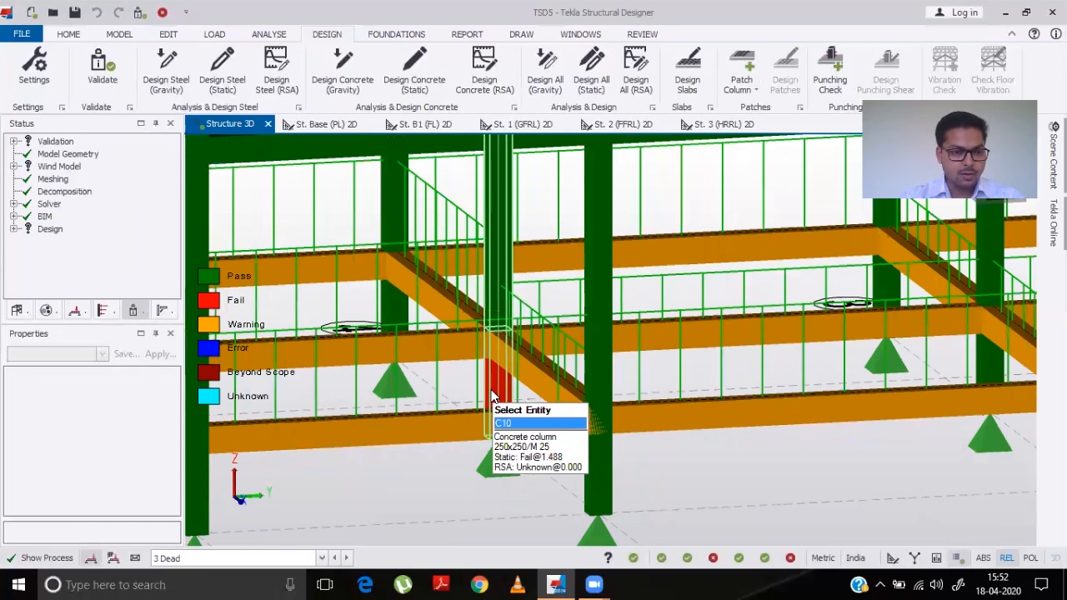
{"action": "scroll", "coordinate": [492, 395], "scroll_direction": "down", "scroll_amount": 2}
{"action": "scroll", "coordinate": [564, 404], "scroll_direction": "down", "scroll_amount": 2}
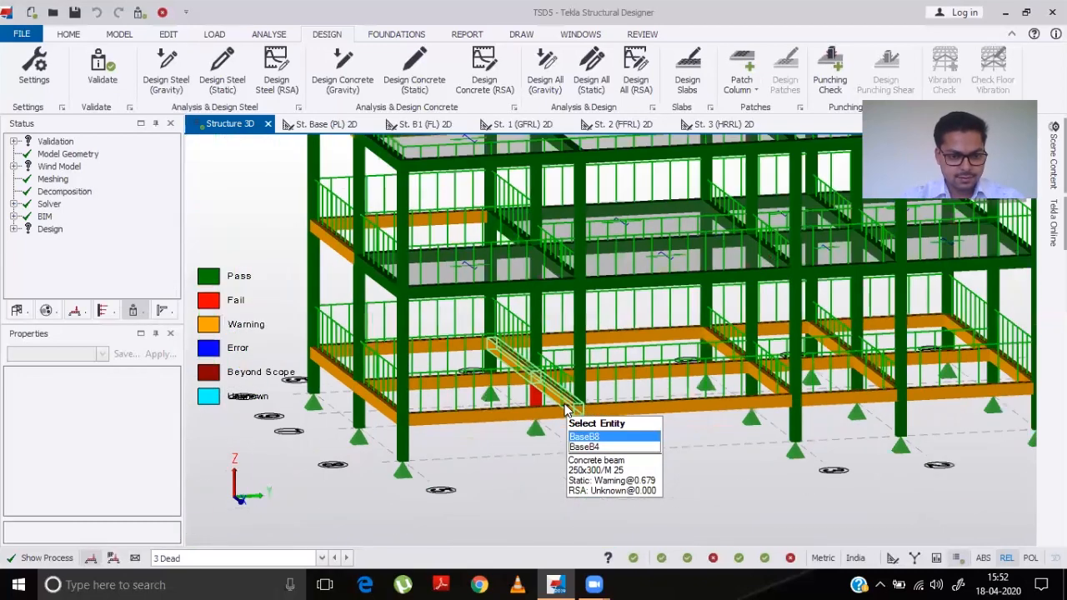
{"action": "scroll", "coordinate": [518, 388], "scroll_direction": "down", "scroll_amount": 2}
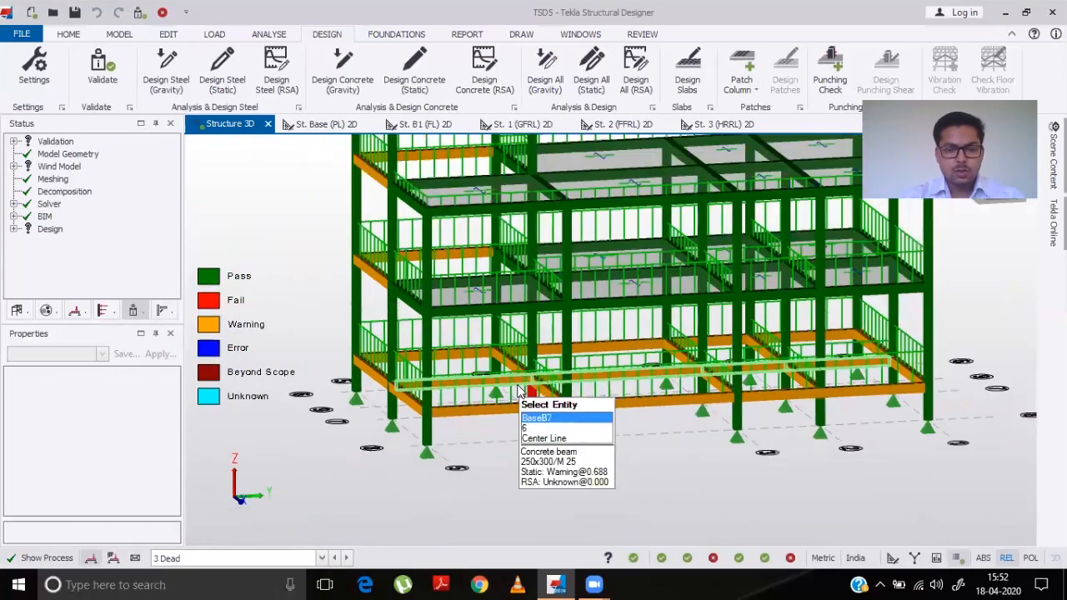
{"action": "scroll", "coordinate": [519, 388], "scroll_direction": "down", "scroll_amount": 2}
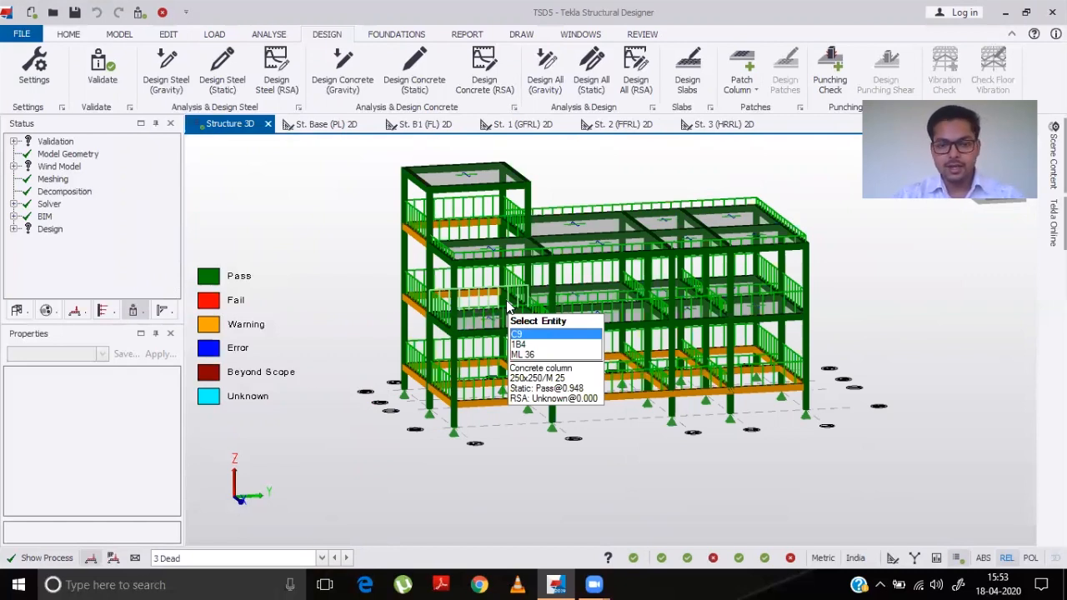
{"action": "right_click_drag", "start_coordinate": [504, 421], "coordinate": [731, 443]}
{"action": "right_click_drag", "start_coordinate": [488, 425], "coordinate": [600, 431]}
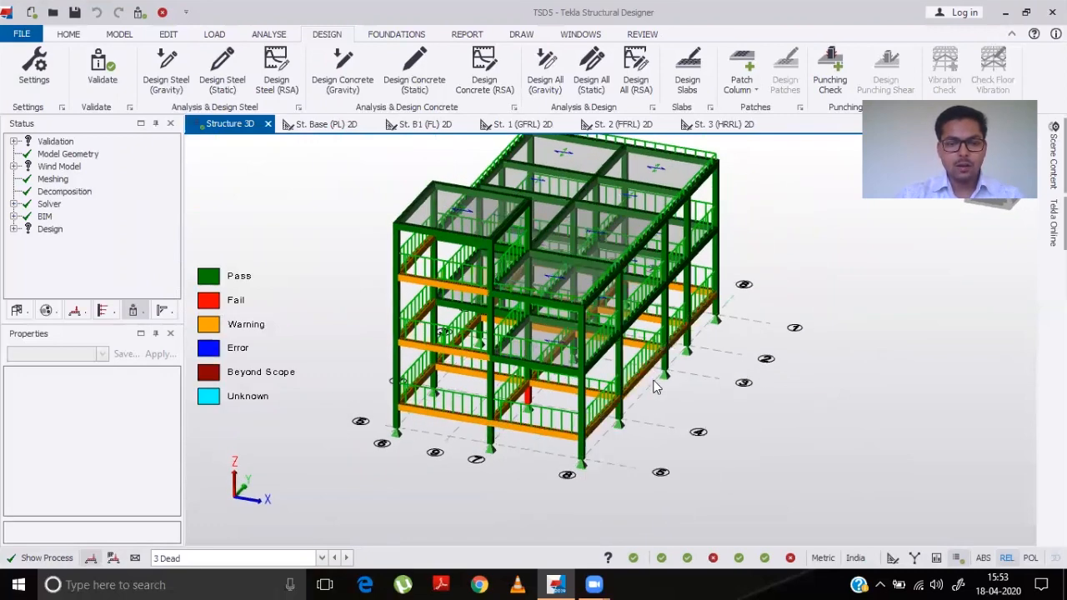
{"action": "right_click_drag", "start_coordinate": [654, 397], "coordinate": [586, 421]}
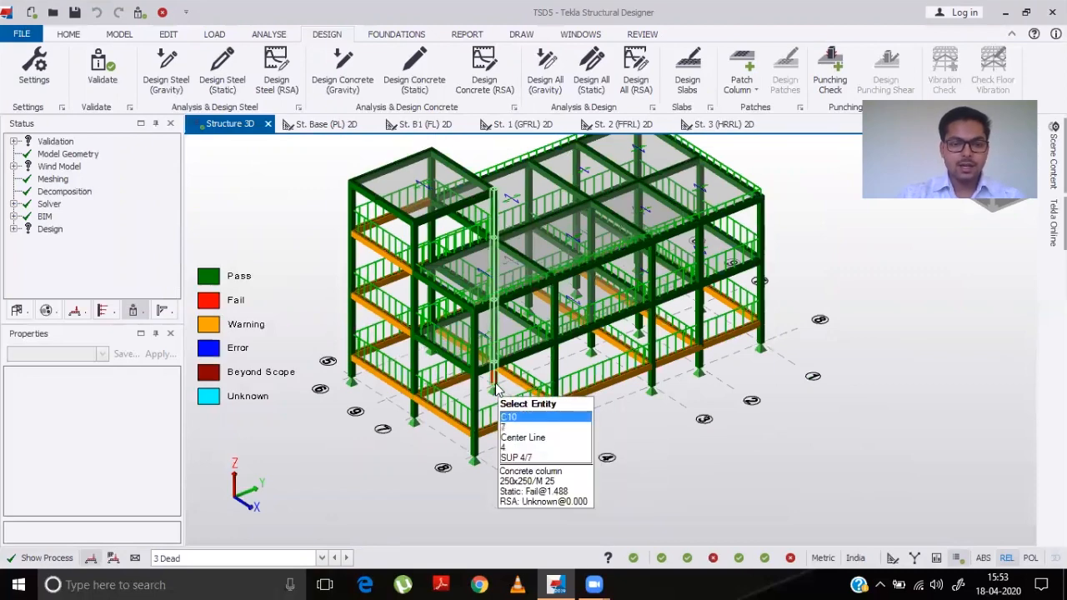
{"action": "scroll", "coordinate": [497, 387], "scroll_direction": "up", "scroll_amount": 5}
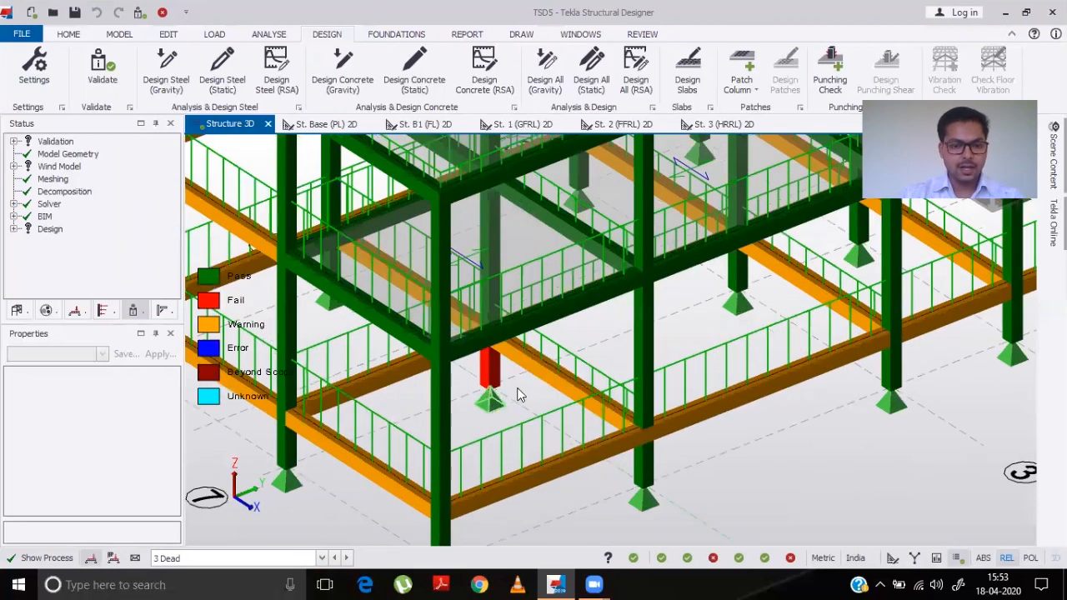
{"action": "scroll", "coordinate": [500, 379], "scroll_direction": "down", "scroll_amount": 5}
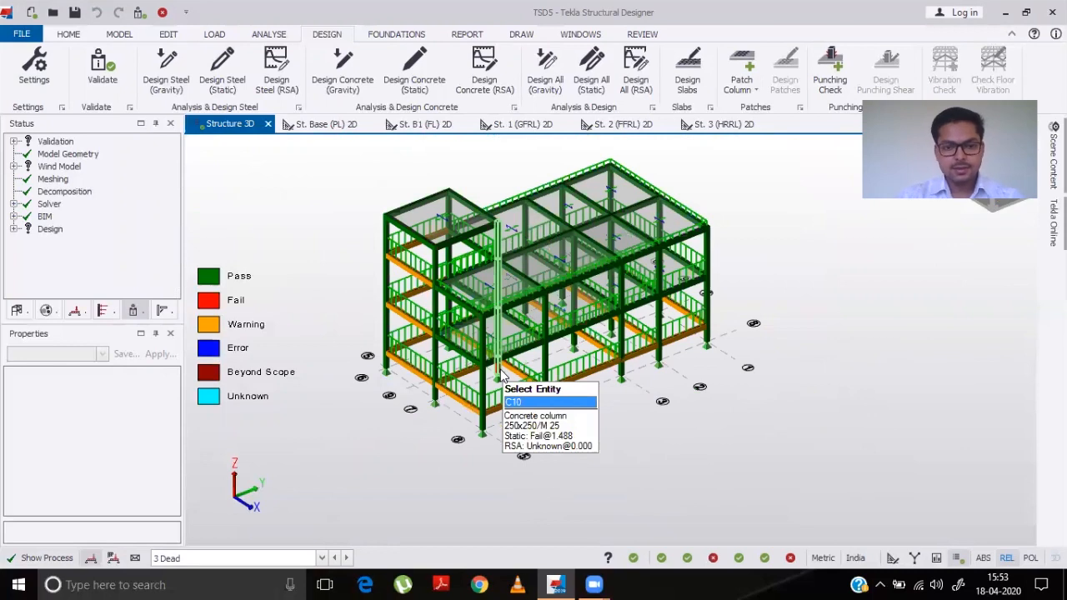